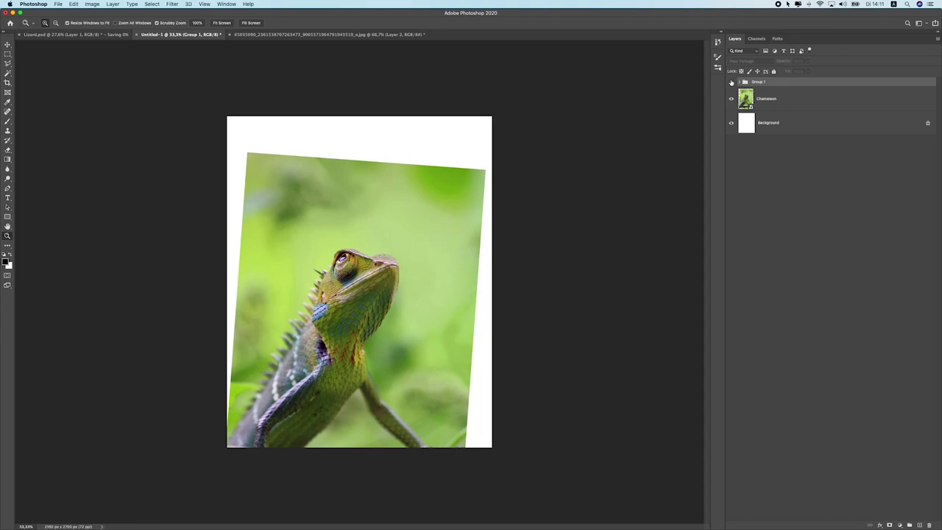
Step: Compare the original chameleon photo with the finished composite by switching the visibility of Group 1 off and on
click(732, 82)
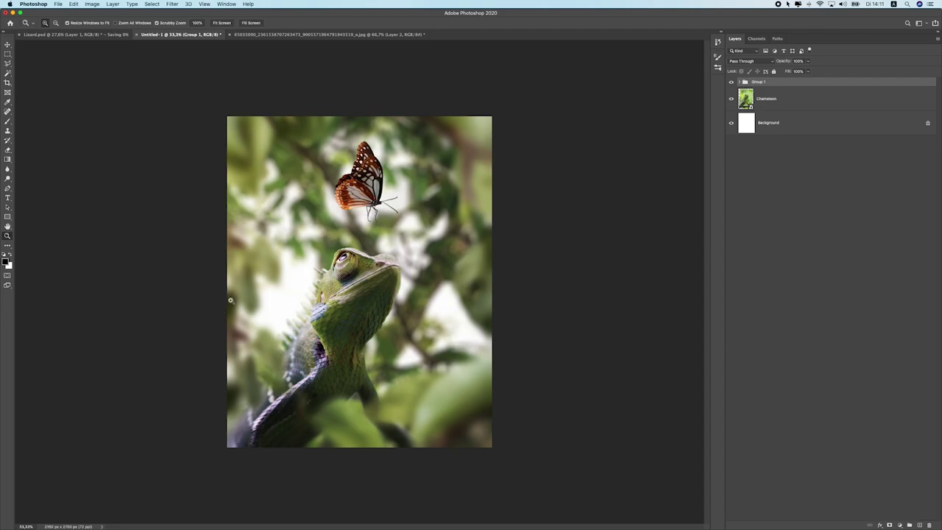
click(735, 81)
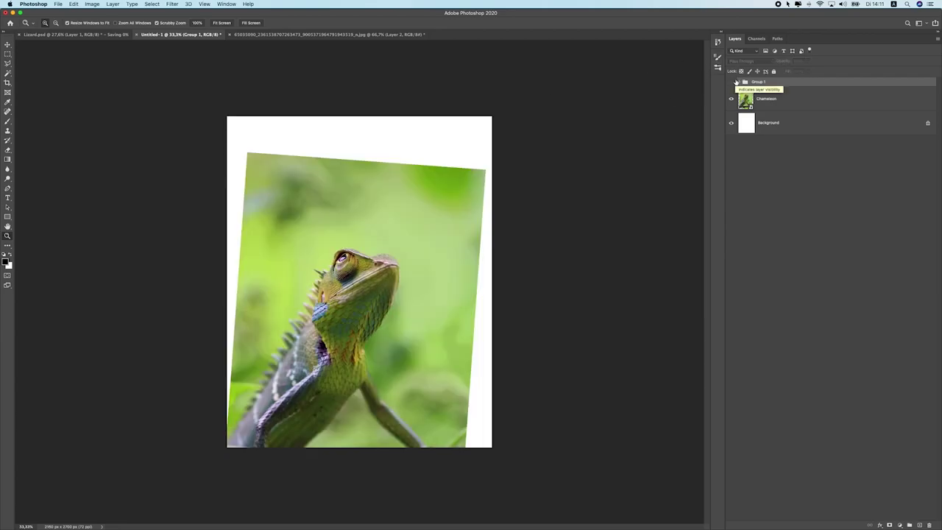
click(732, 81)
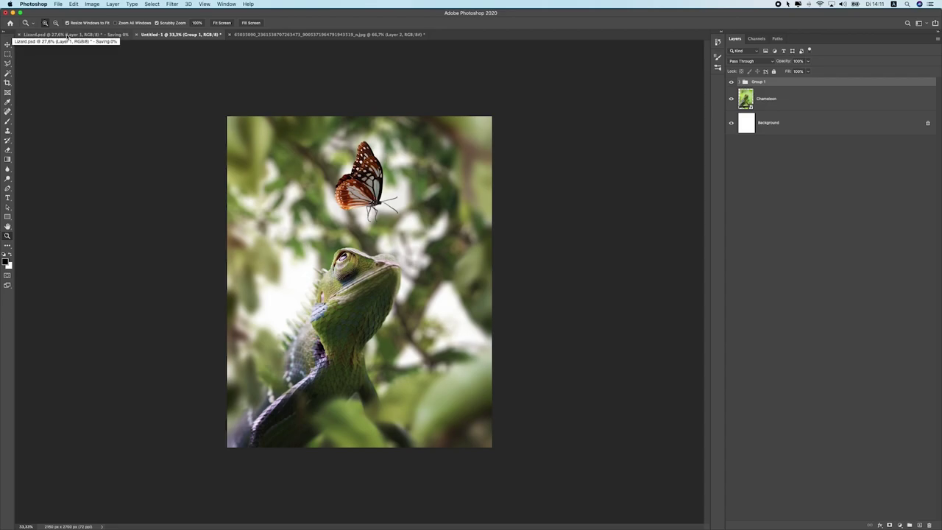
Step: View the three earlier animal artworks in the other JPG document by hiding Layer 2 and Layer 1 in turn
click(291, 33)
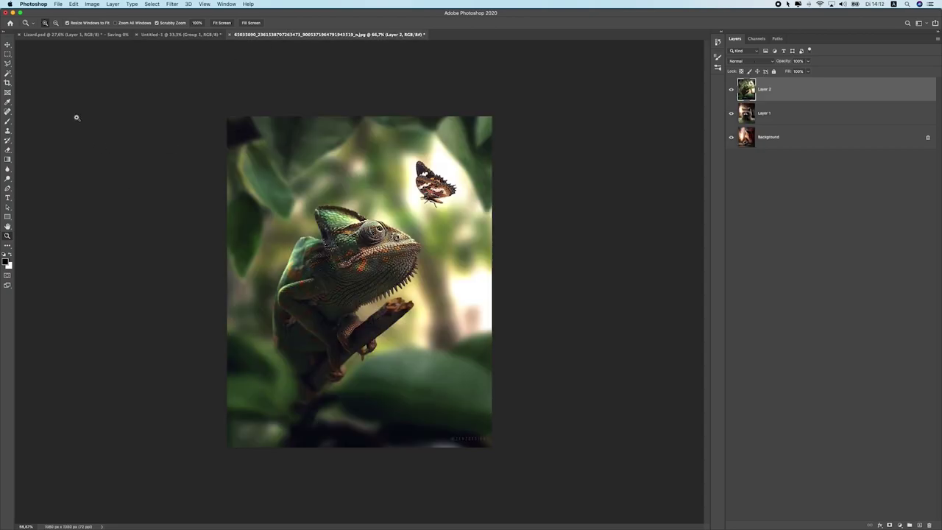
click(193, 34)
click(270, 35)
click(731, 89)
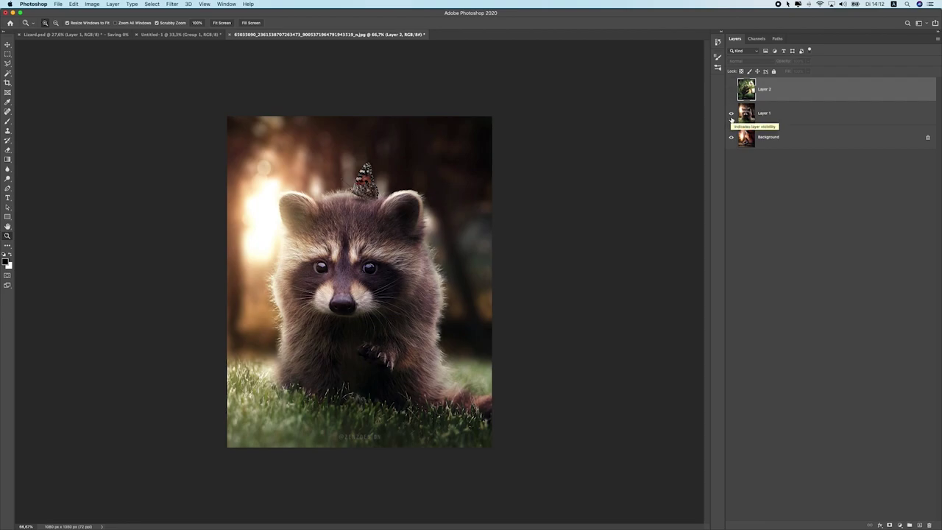
click(732, 114)
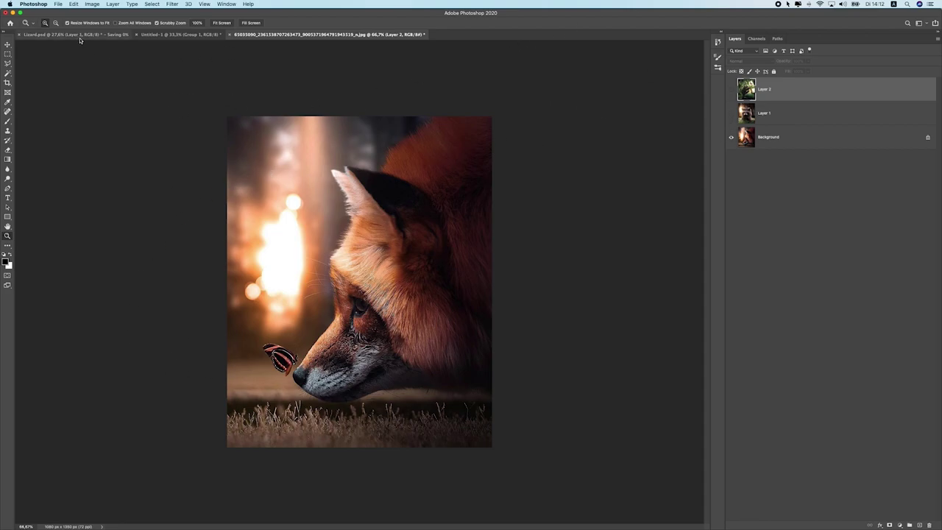
Step: Switch to Safari, look through the featured artworks on the Wildlife Planet and Photoshop Instagram pages, and return to Photoshop
key(super+Tab)
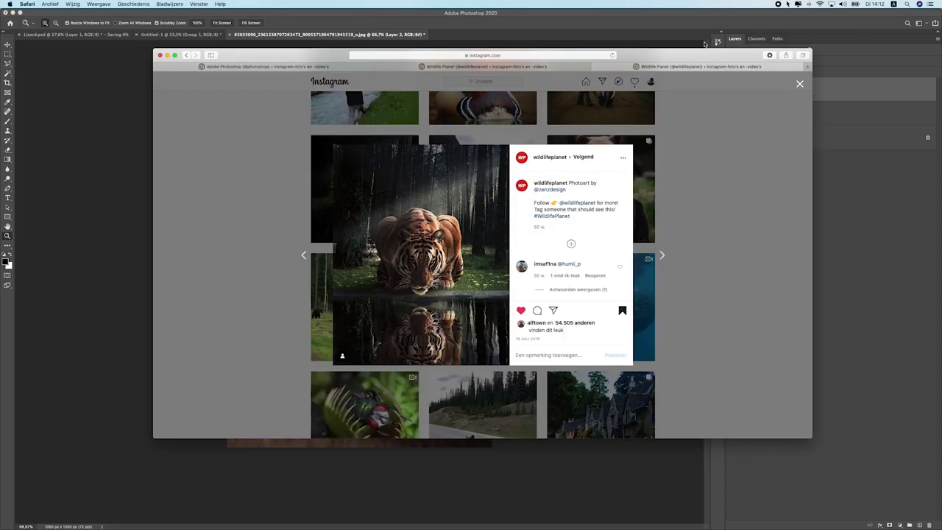
drag(704, 51, 656, 33)
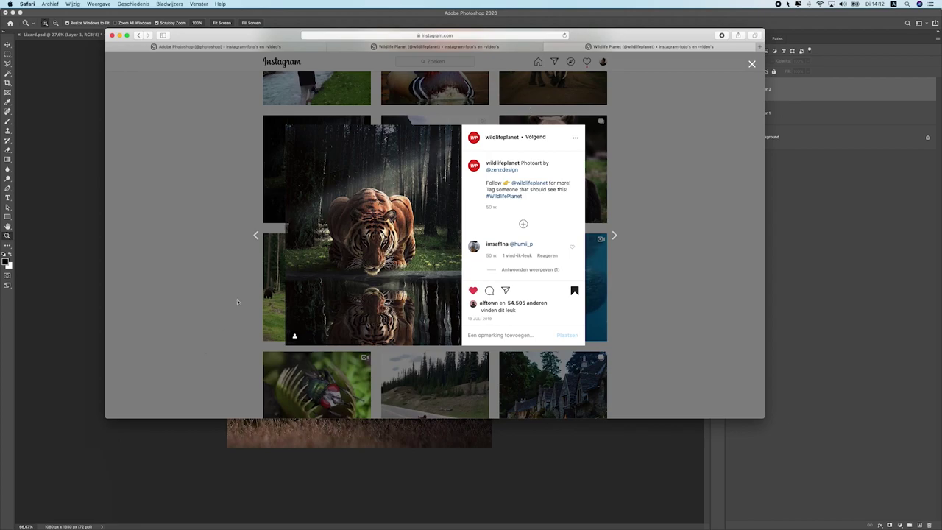
click(441, 45)
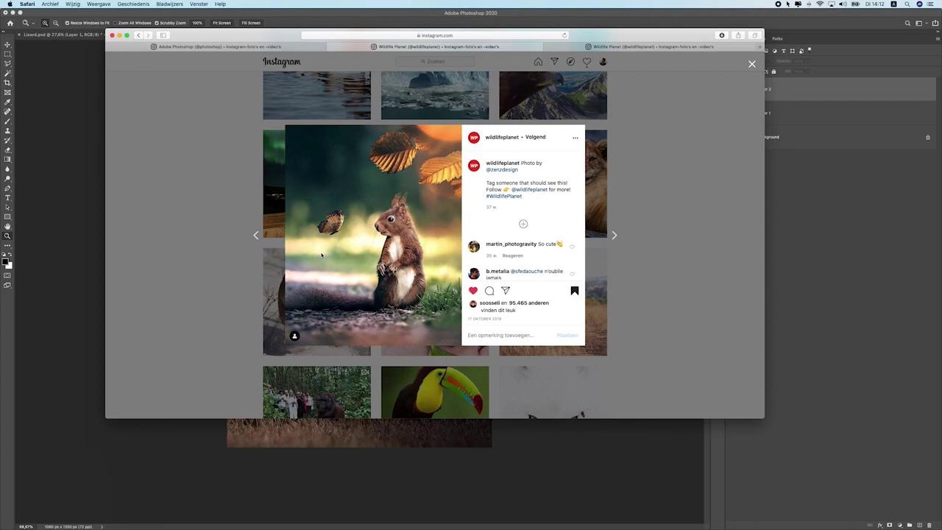
click(213, 46)
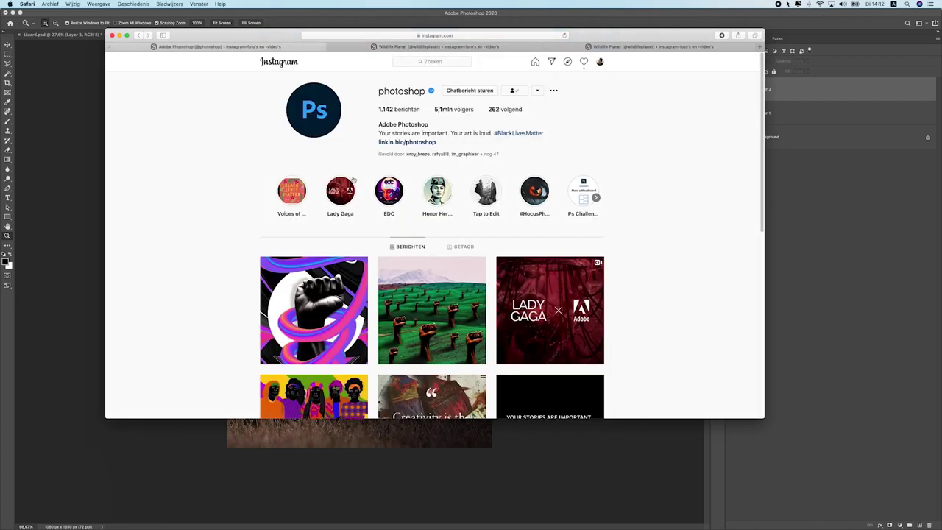
scroll(228, 268, down, 5)
scroll(248, 254, down, 15)
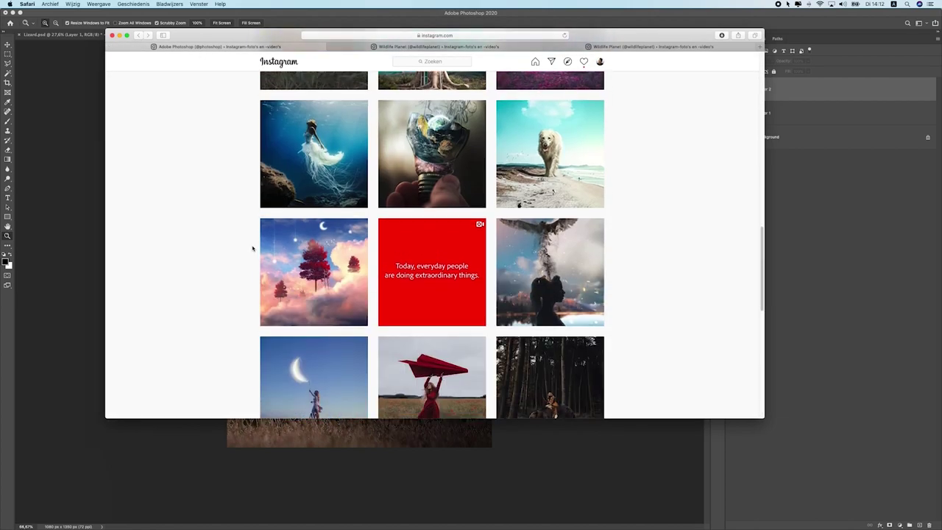
click(266, 248)
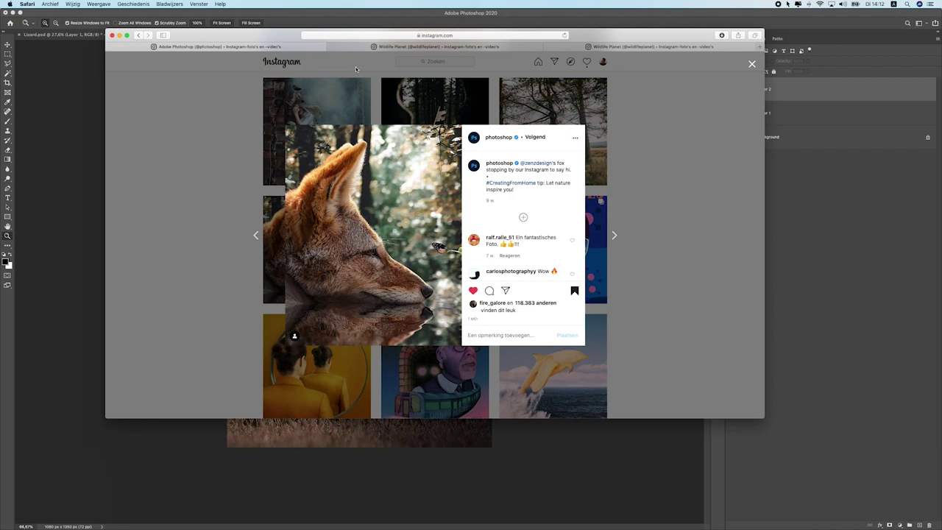
click(367, 25)
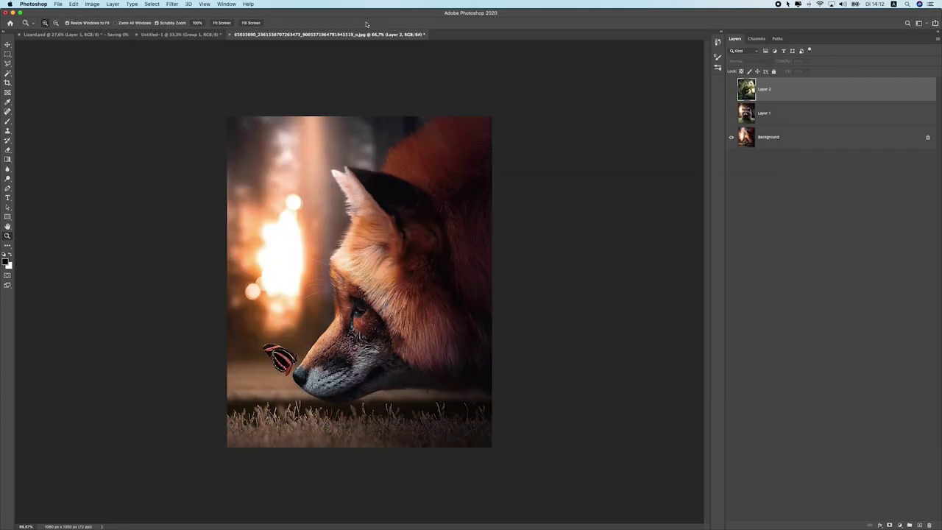
Step: Examine the layer stack of Lizard.psd and compare the composite in Untitled-1 with and without Group 1
click(81, 34)
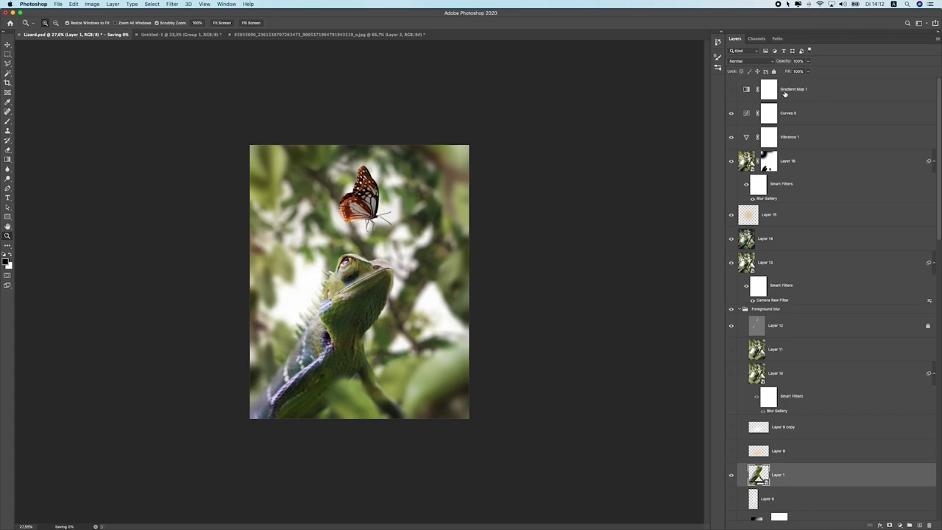
click(785, 94)
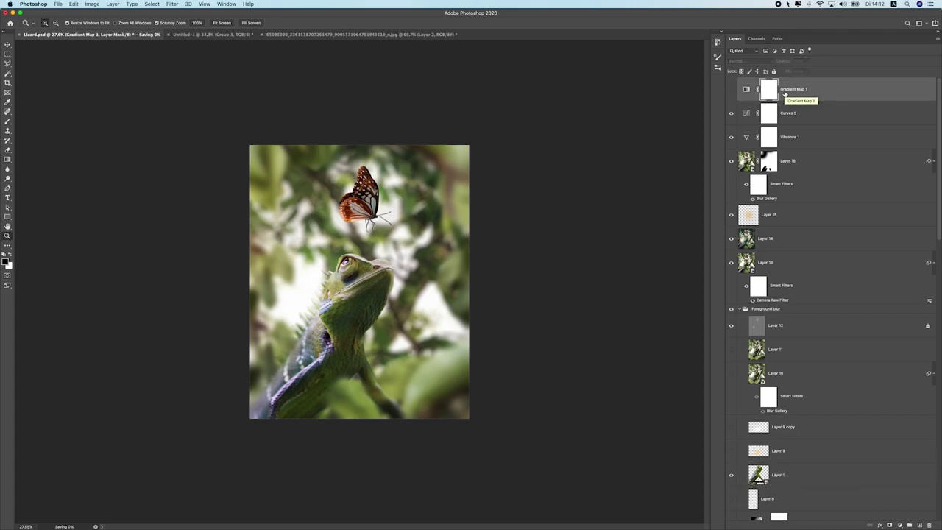
click(229, 34)
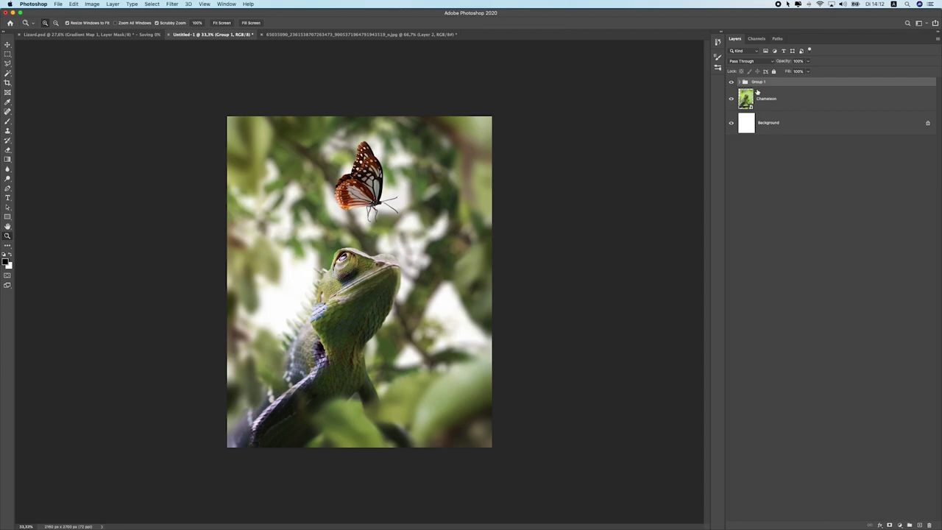
click(731, 83)
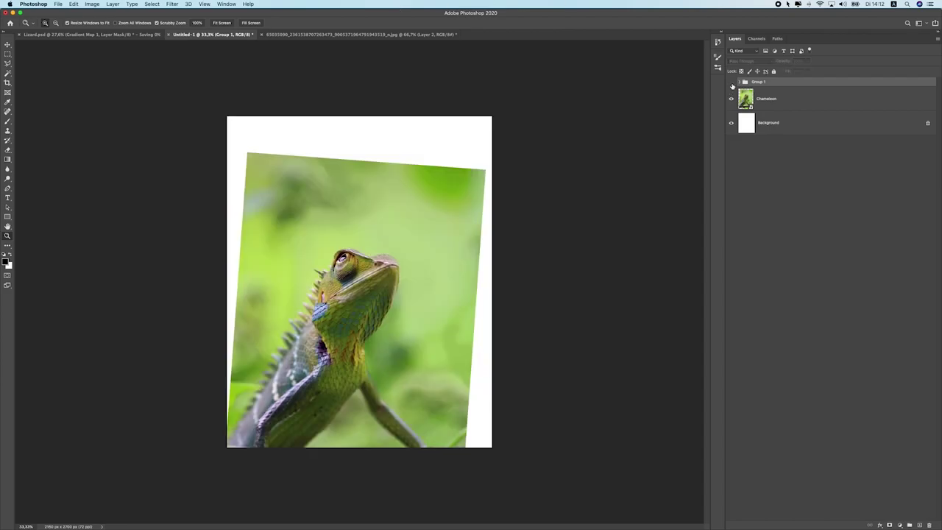
click(731, 83)
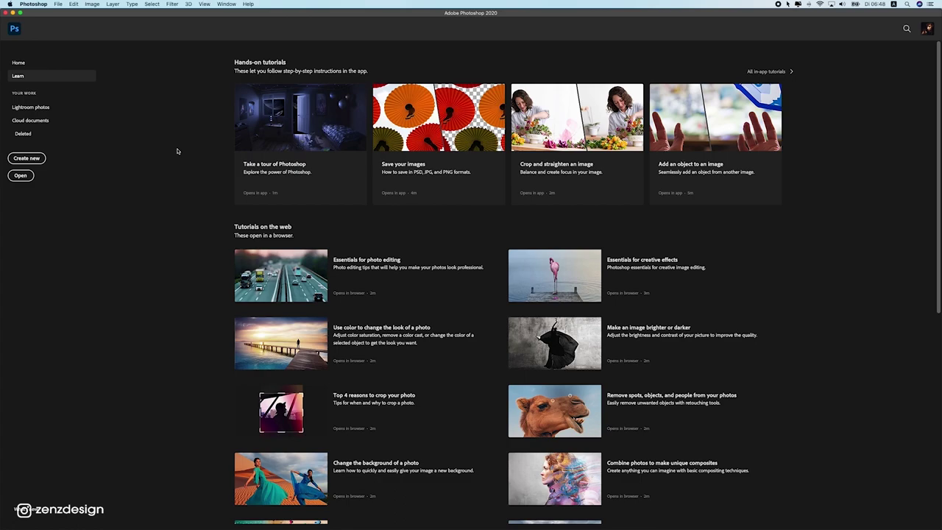
Step: Create a new 1920 x 1080 px RGB document at 240 pixels/inch
click(58, 6)
click(63, 12)
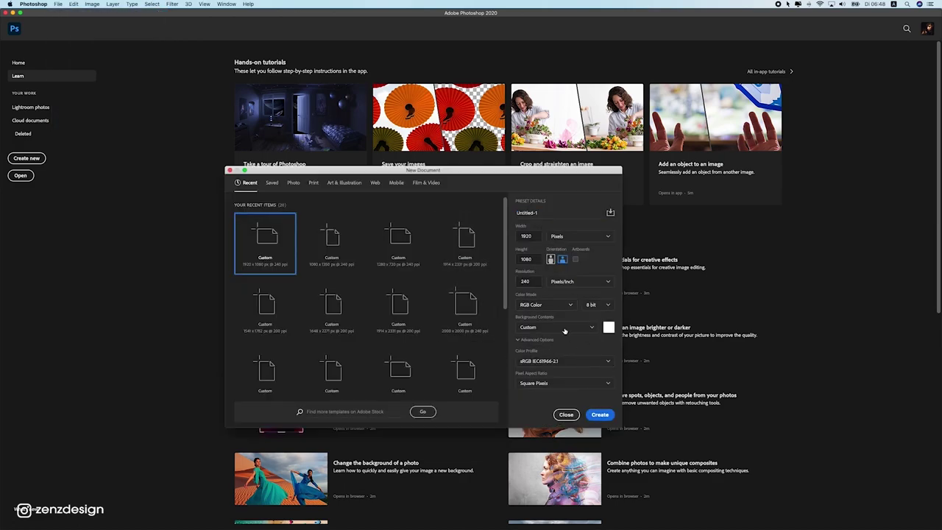
click(599, 415)
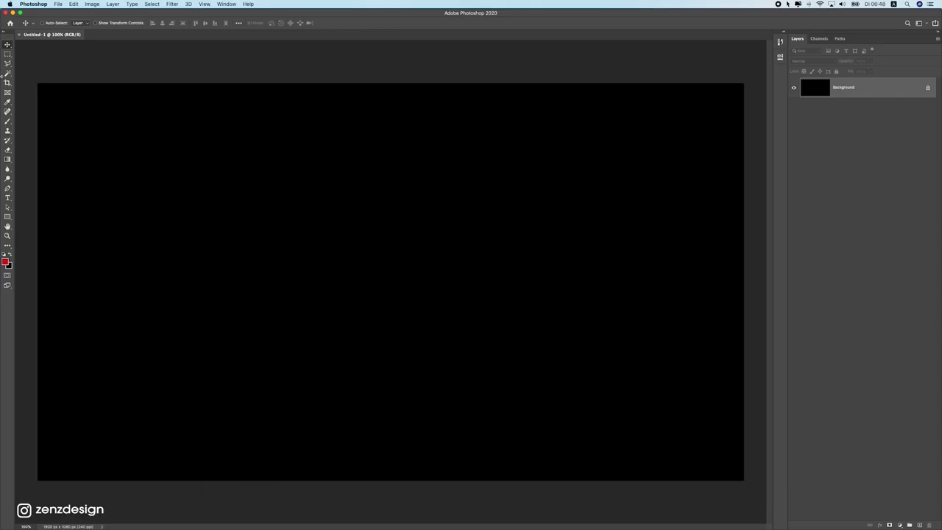
Step: Invert the background to white and restore the default black and white foreground and background colors
key(super+i)
key(d)
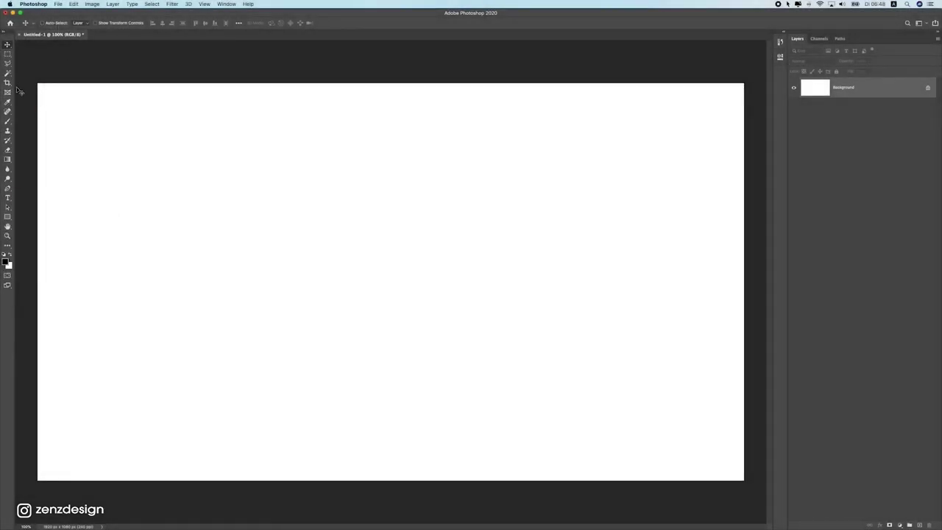
Step: Look at the options of the Rectangular Marquee, Magic Wand and Eyedropper tools, ending on the Brush tool
click(8, 55)
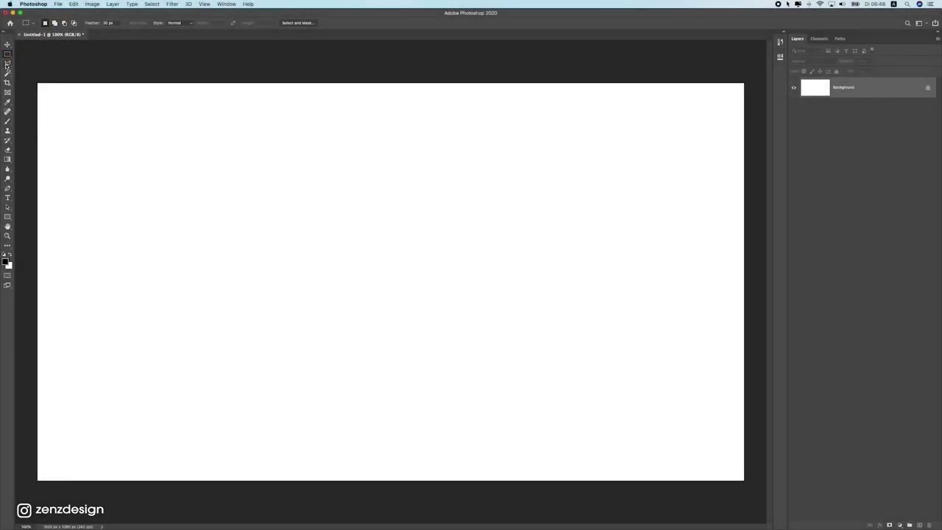
click(8, 73)
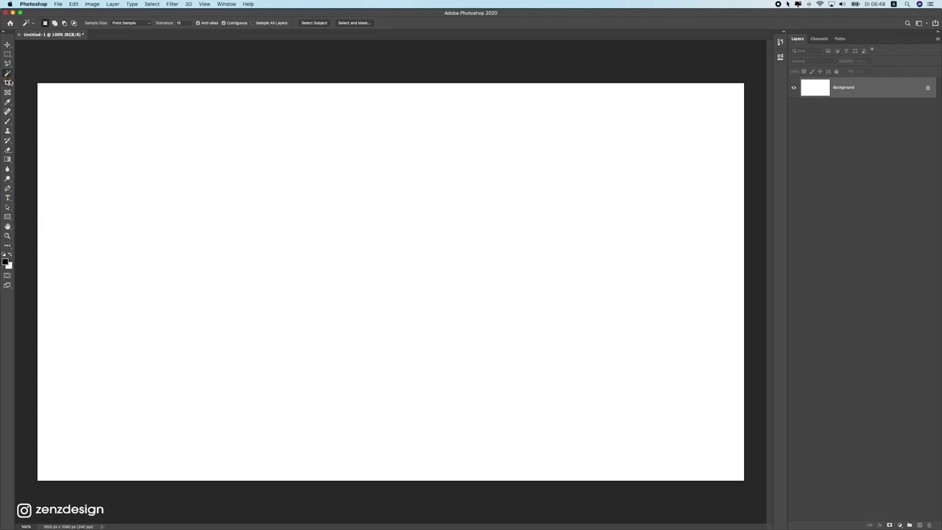
click(7, 102)
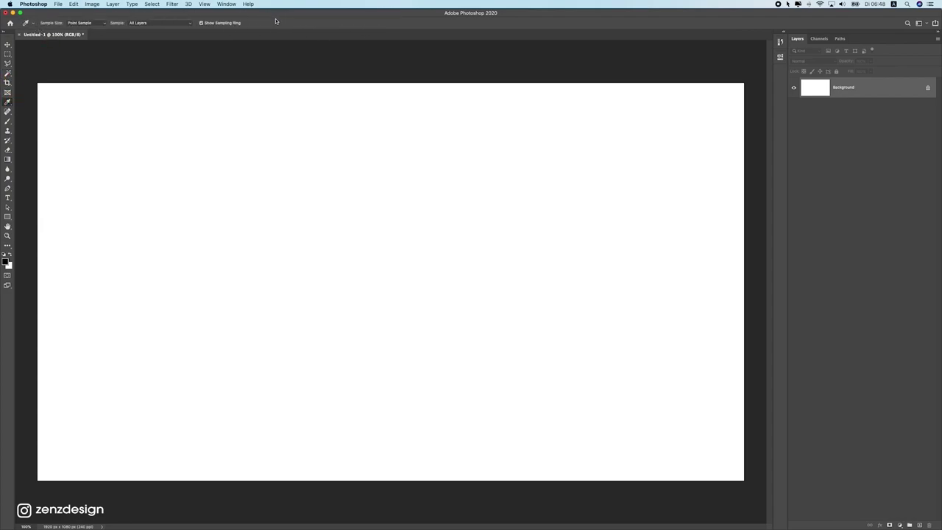
click(7, 121)
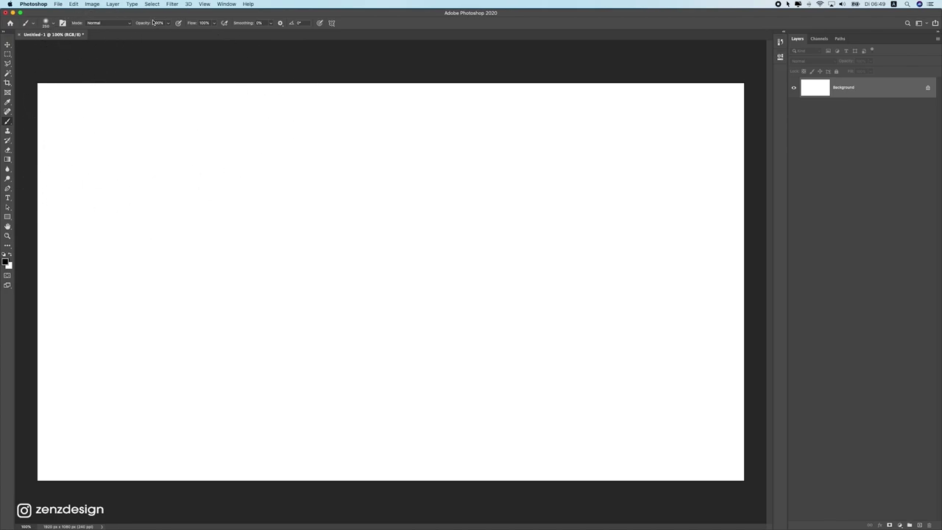
Step: Change the workspace to the layout with the Color, Properties, Layers, Learn and Libraries panels
click(227, 4)
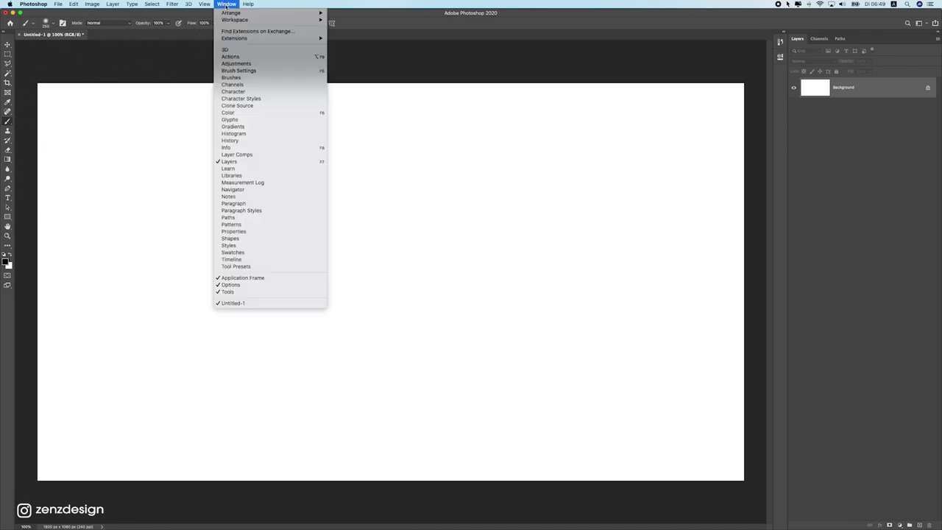
mouse_move(291, 19)
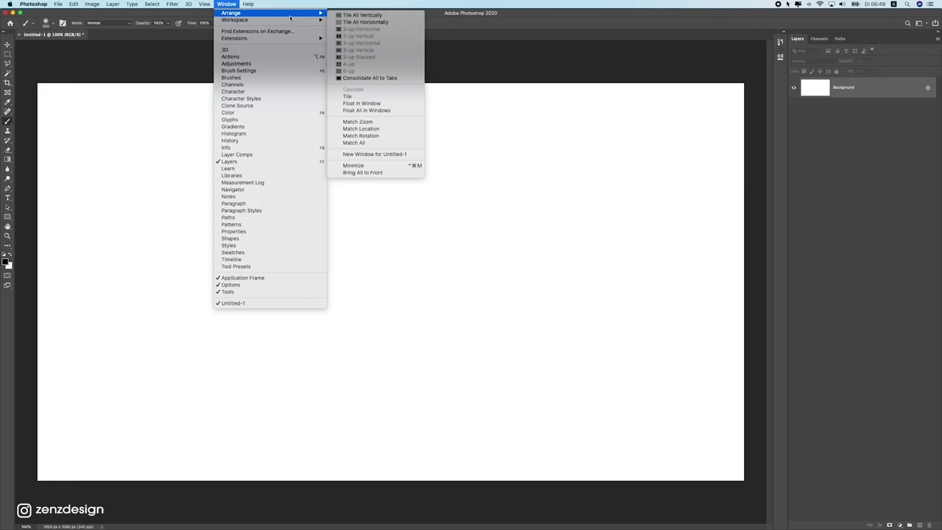
click(369, 66)
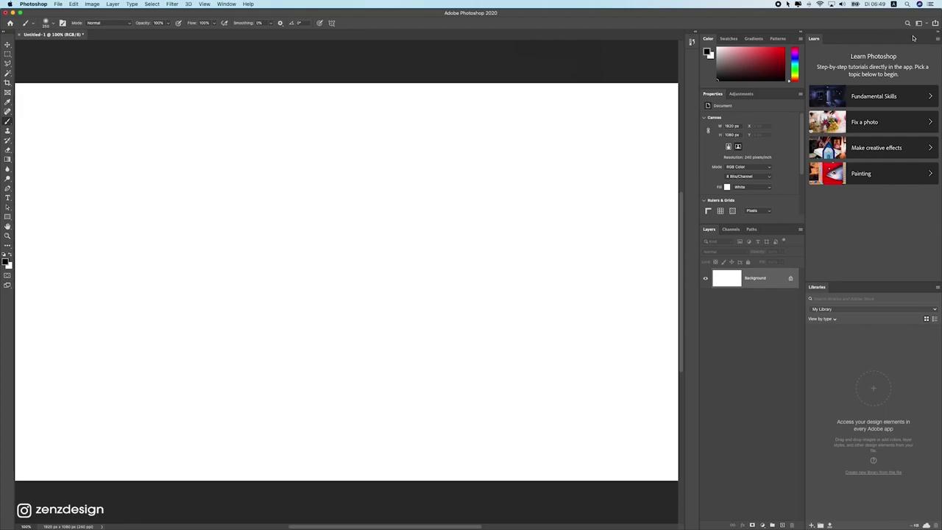
Step: Close the Learn panel and the Libraries, Color and Properties panel groups, keeping only the Layers group
click(937, 41)
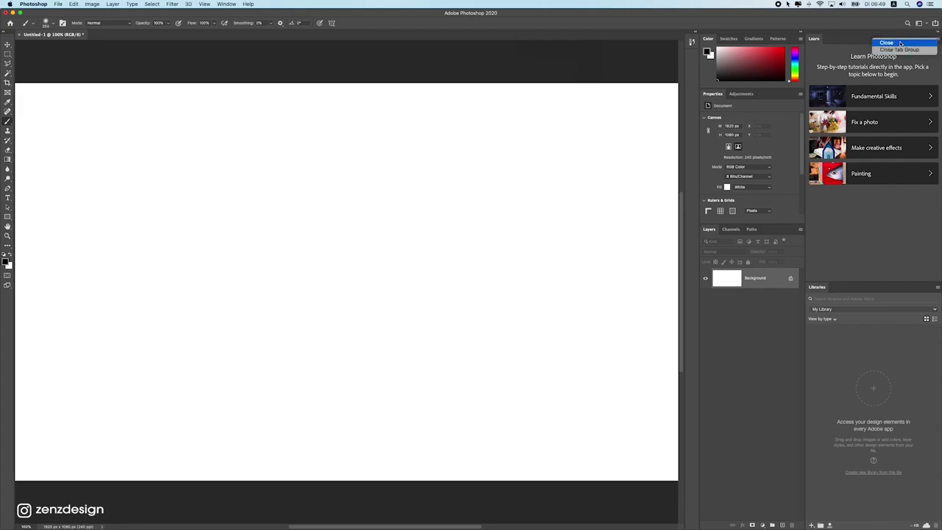
click(900, 43)
click(937, 39)
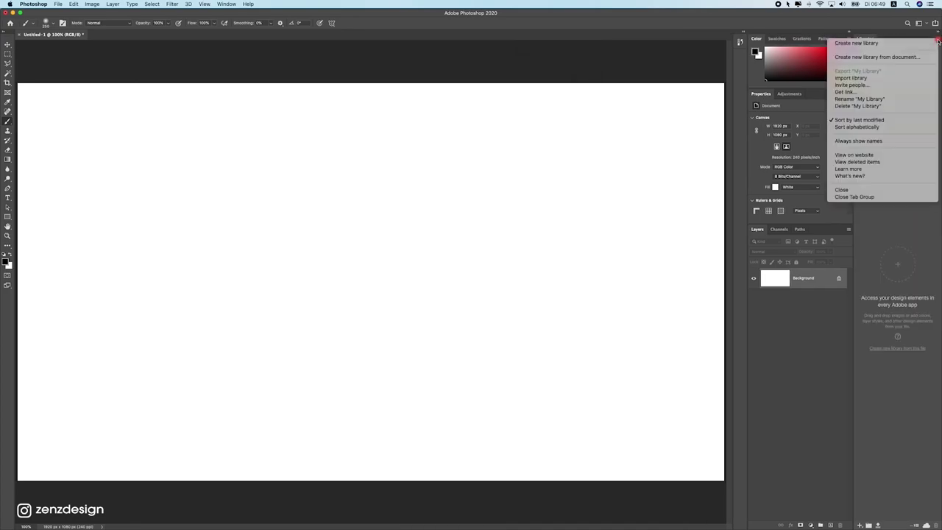
click(869, 197)
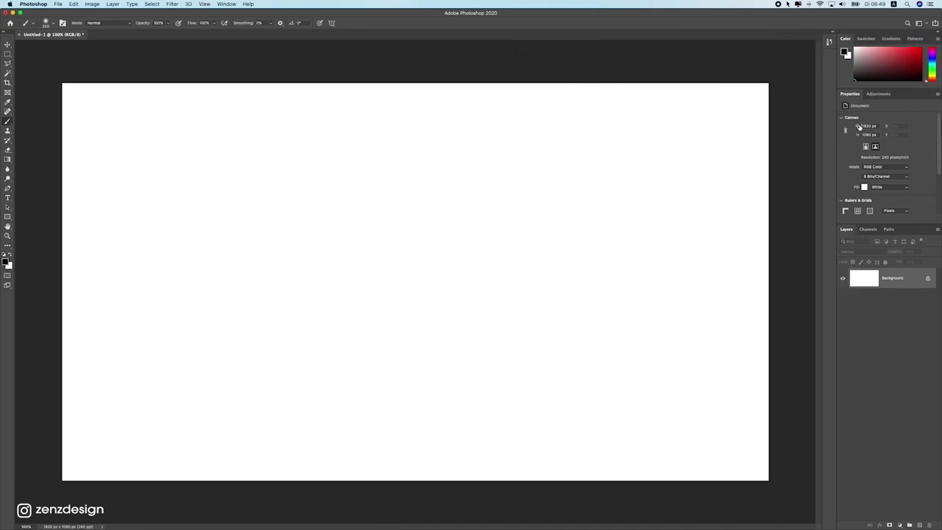
click(939, 39)
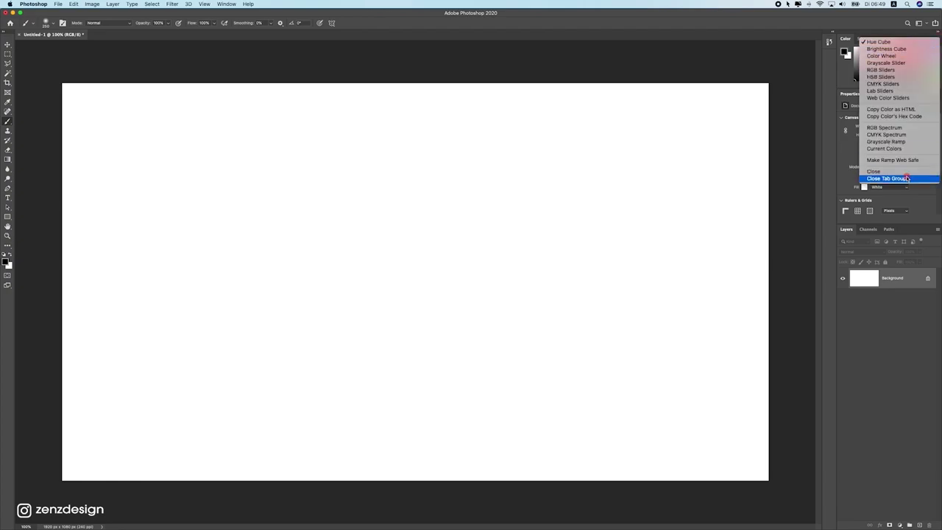
click(874, 177)
click(938, 40)
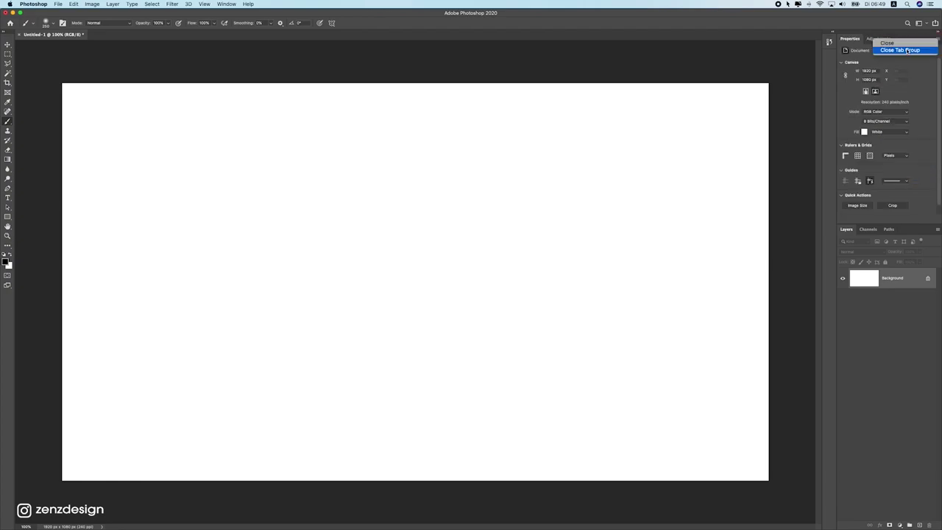
click(907, 50)
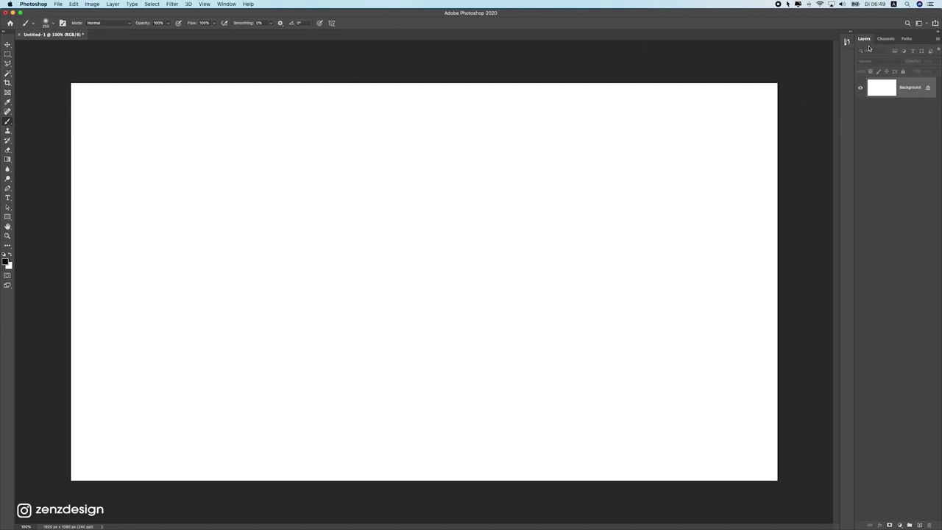
Step: Look through the Channels and Paths panels and return to the Layers panel
click(886, 39)
click(907, 39)
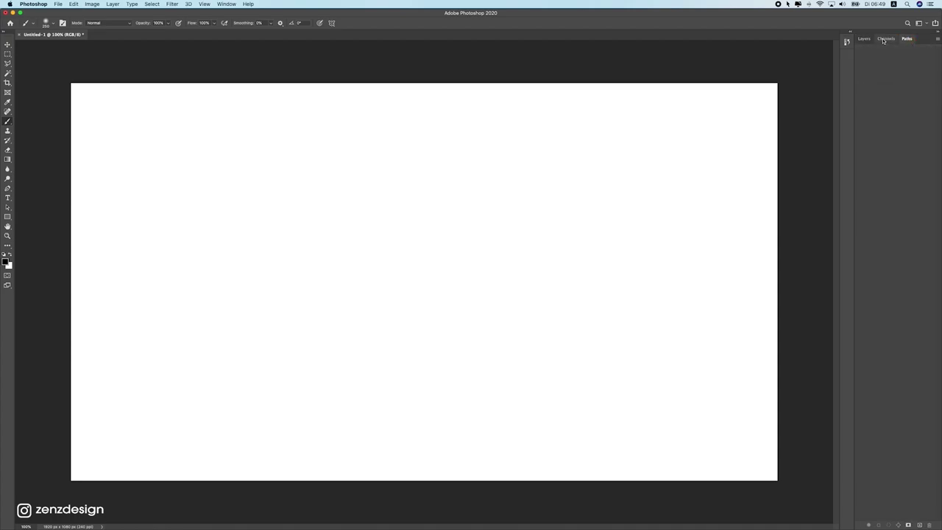
click(886, 39)
click(866, 40)
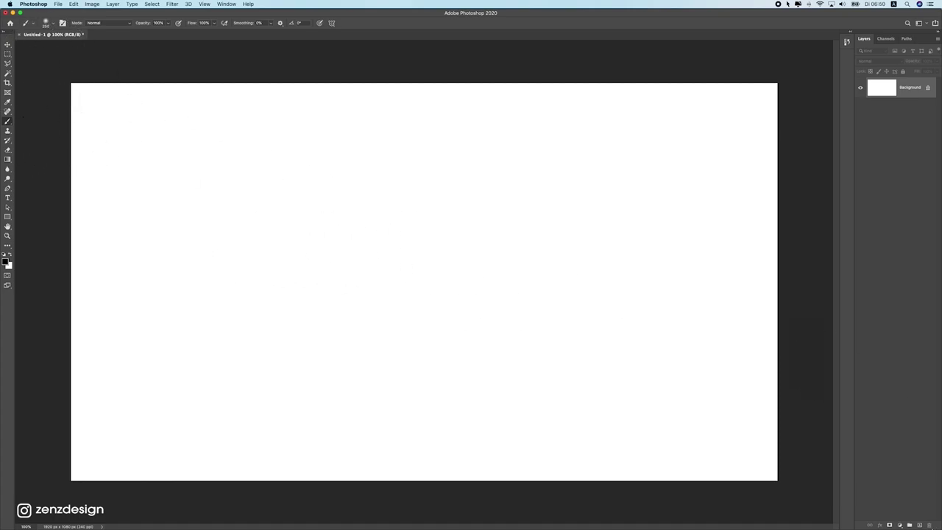
Step: Add a Curves adjustment layer and shorten the Properties panel to give the Layers panel more height
click(899, 525)
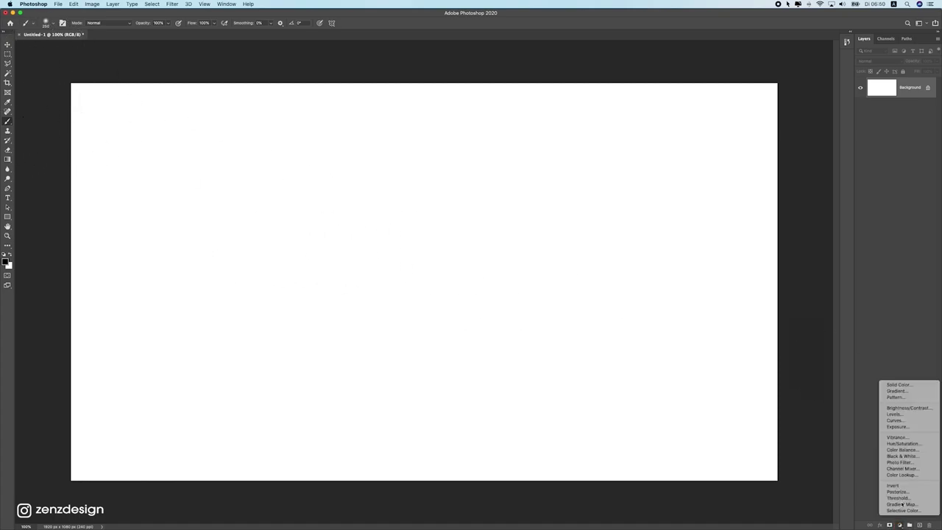
click(894, 421)
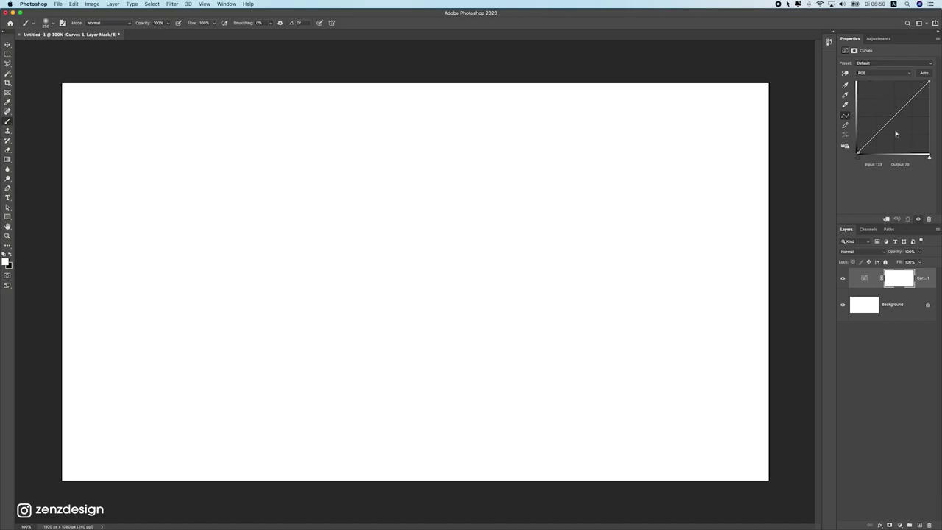
drag(890, 121, 889, 195)
drag(874, 223, 868, 187)
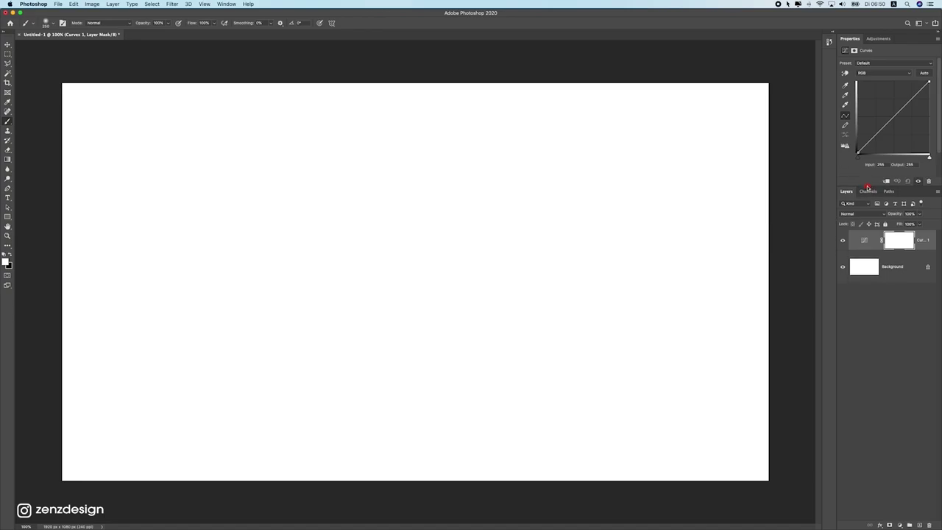
Step: Detach the Properties panel so it floats over the canvas and close the remaining Adjustments panel
drag(856, 40, 678, 53)
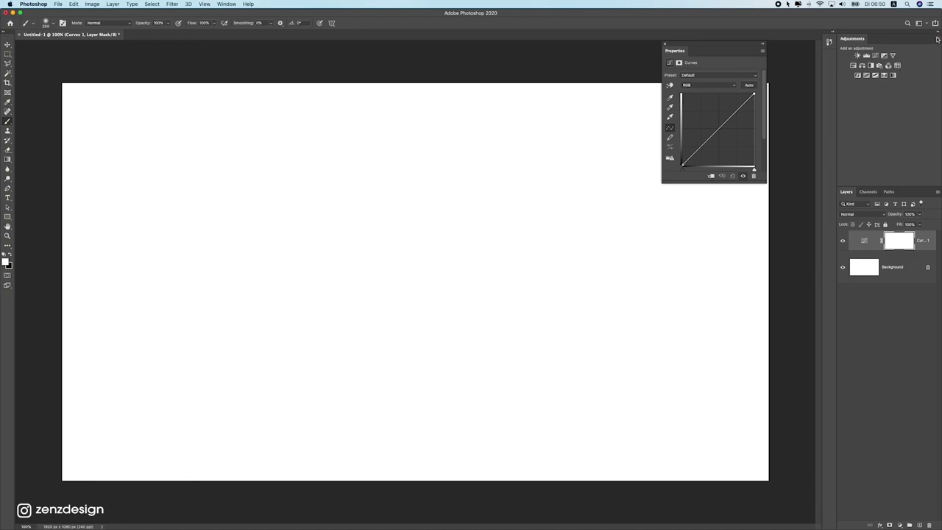
click(937, 37)
click(885, 195)
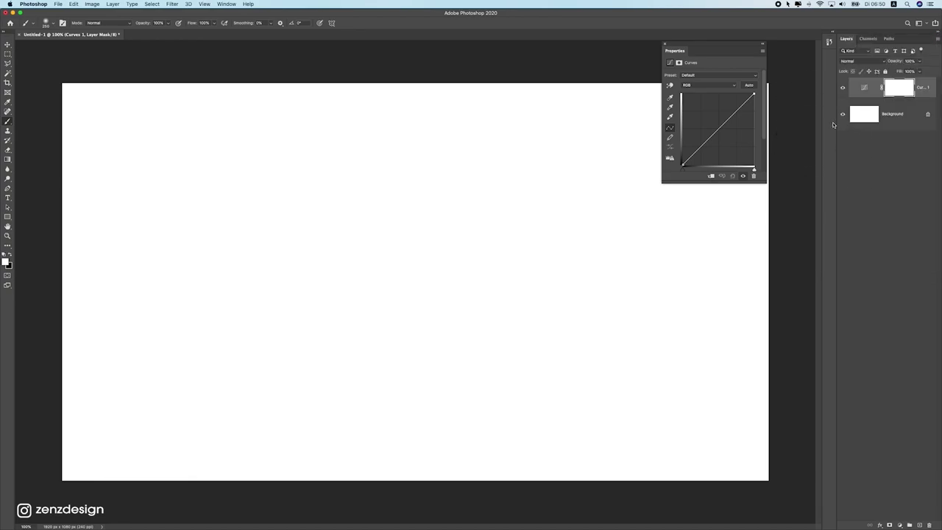
Step: Dock the Properties panel as a collapsed icon beside the Layers panel, and widen the Layers panel
drag(721, 43, 830, 70)
click(828, 59)
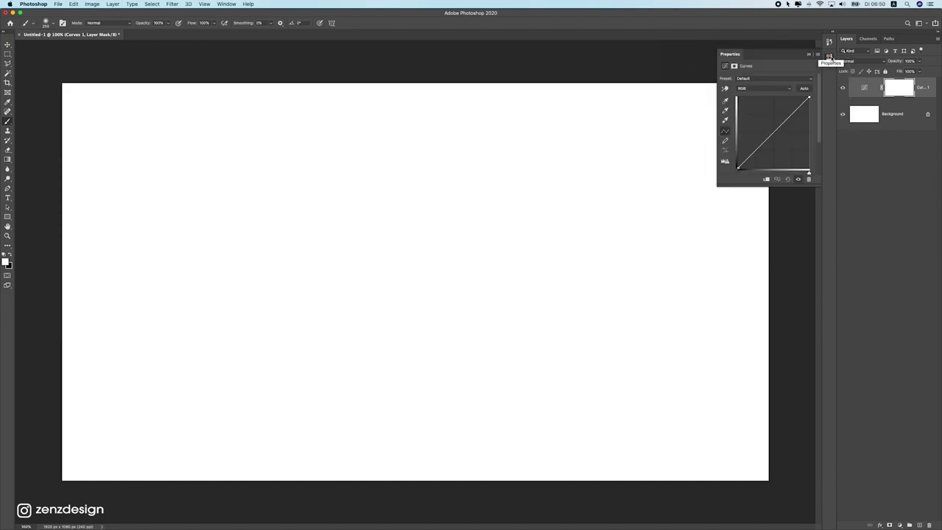
click(830, 59)
click(829, 58)
click(830, 58)
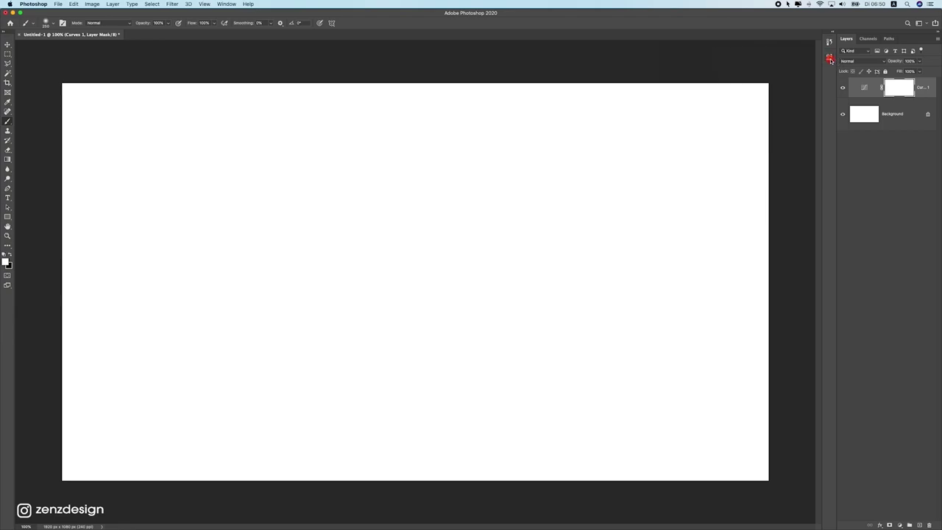
drag(836, 122, 819, 122)
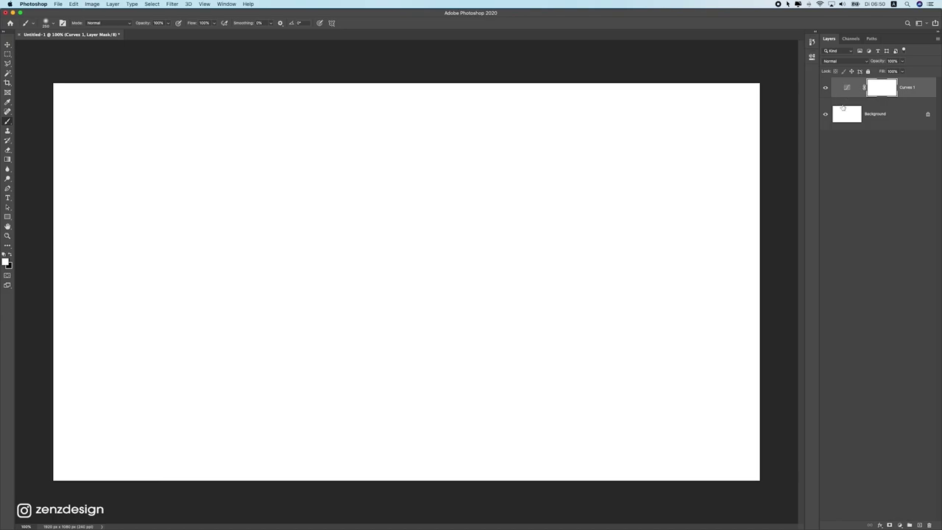
Step: Set the layer thumbnail size to medium in the Layers Panel Options
click(937, 40)
click(938, 40)
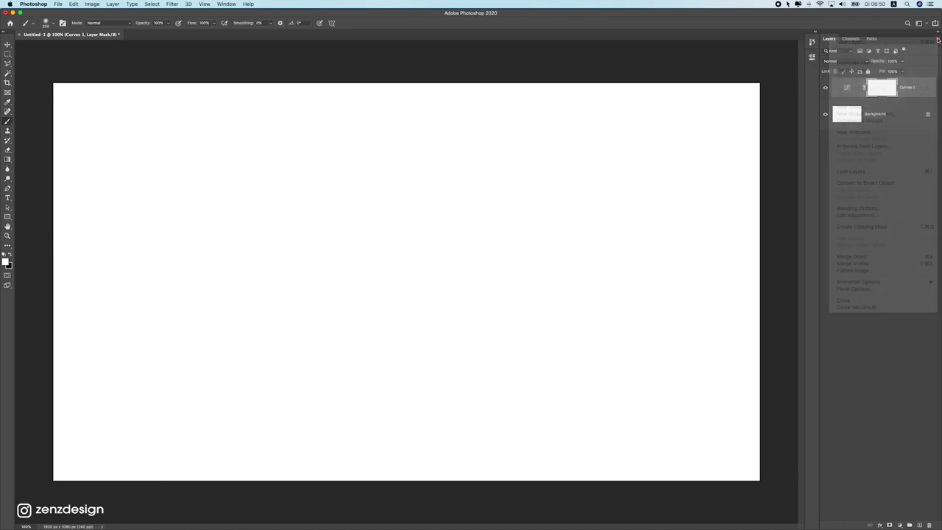
click(937, 40)
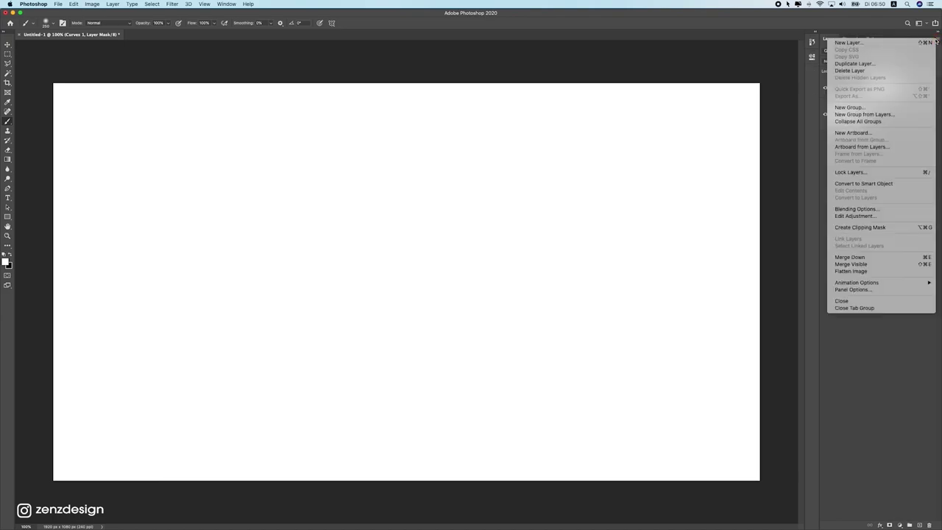
click(871, 289)
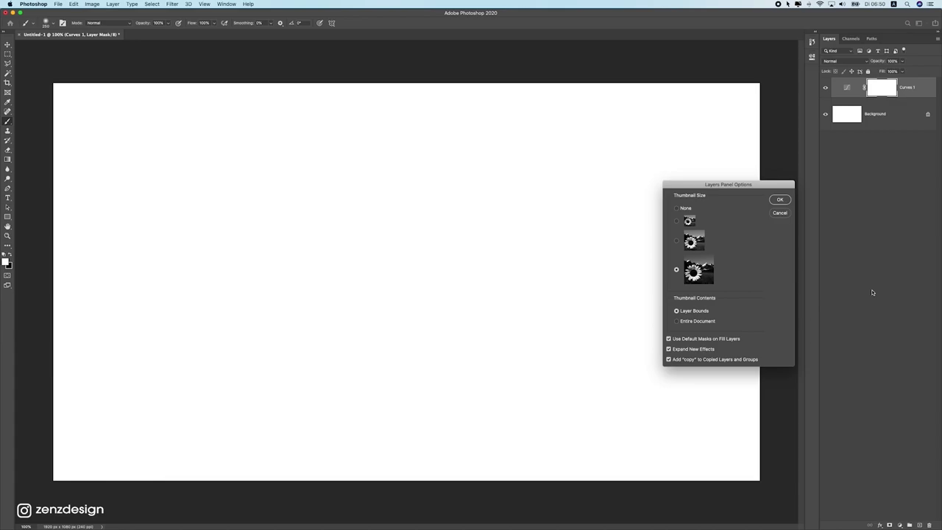
click(676, 241)
click(676, 221)
click(676, 208)
click(677, 241)
drag(726, 183, 501, 116)
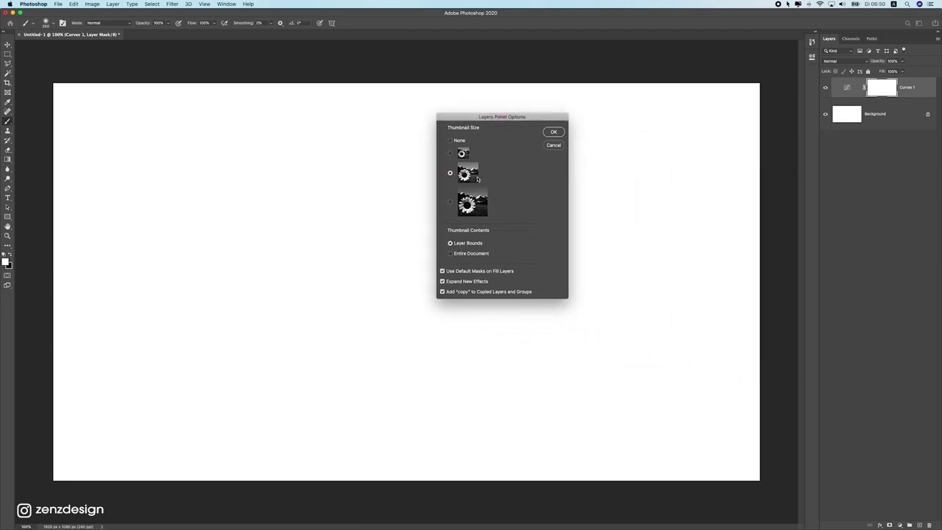
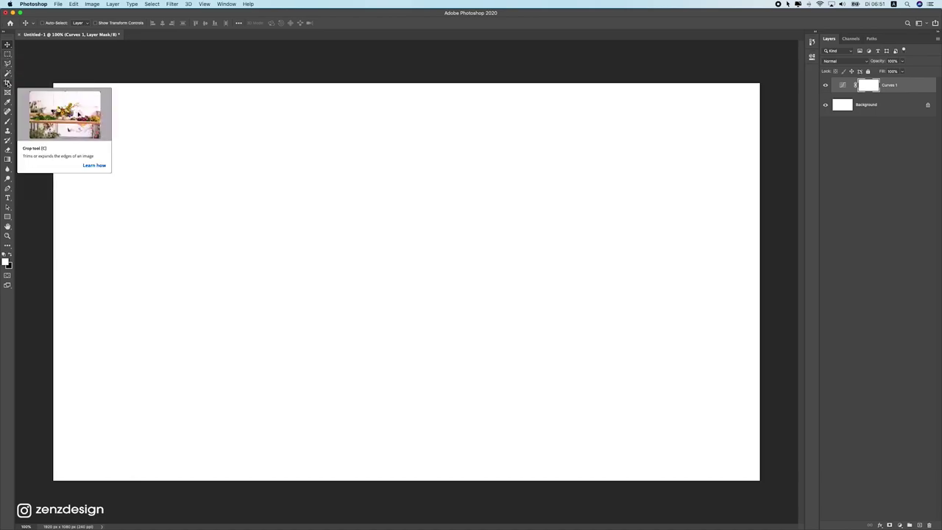
Step: Look at the Crop tool's aspect ratio presets and leave the canvas uncropped
click(8, 83)
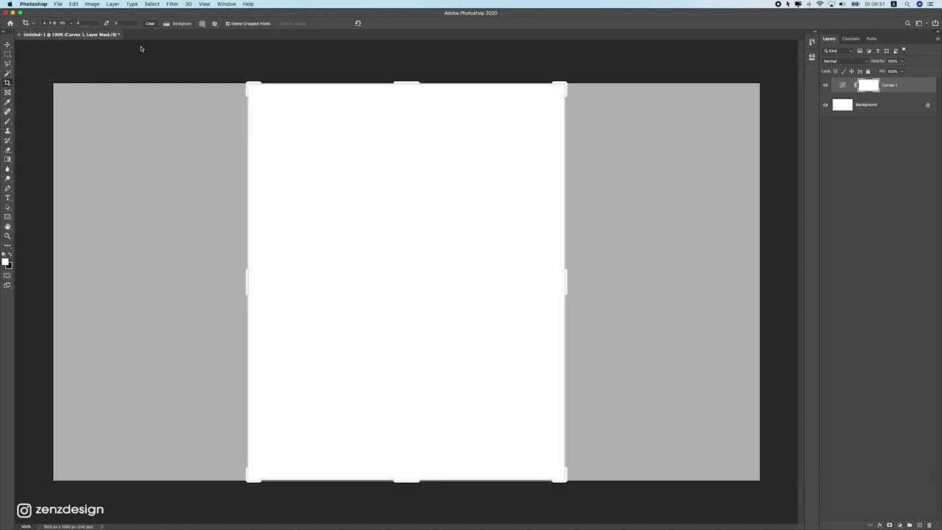
click(68, 25)
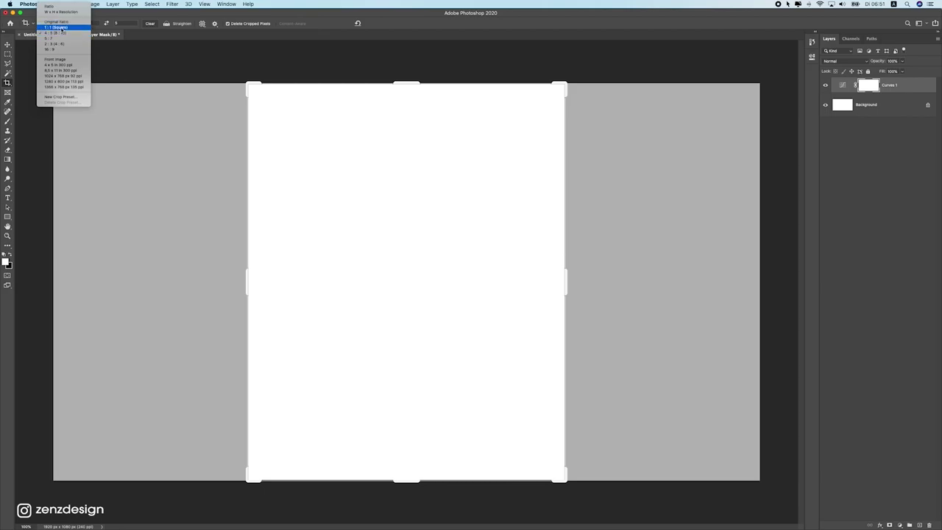
click(29, 18)
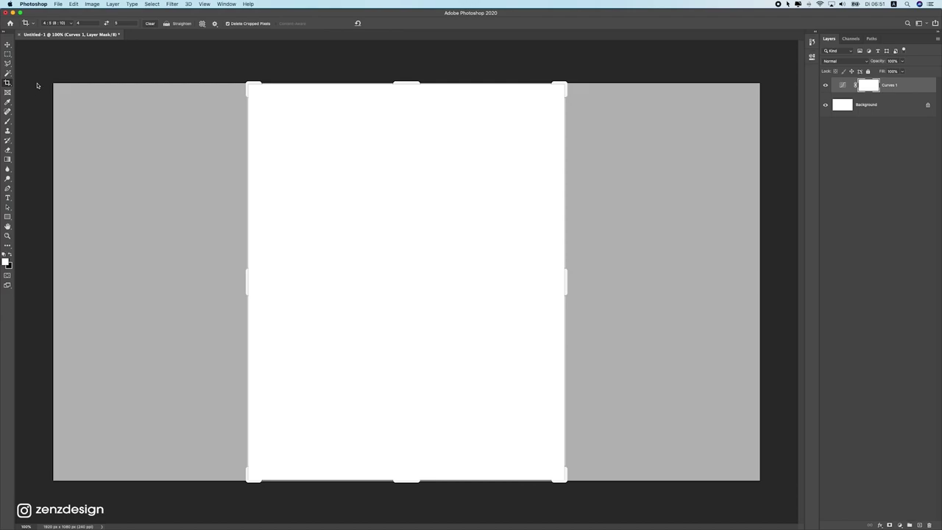
key(Escape)
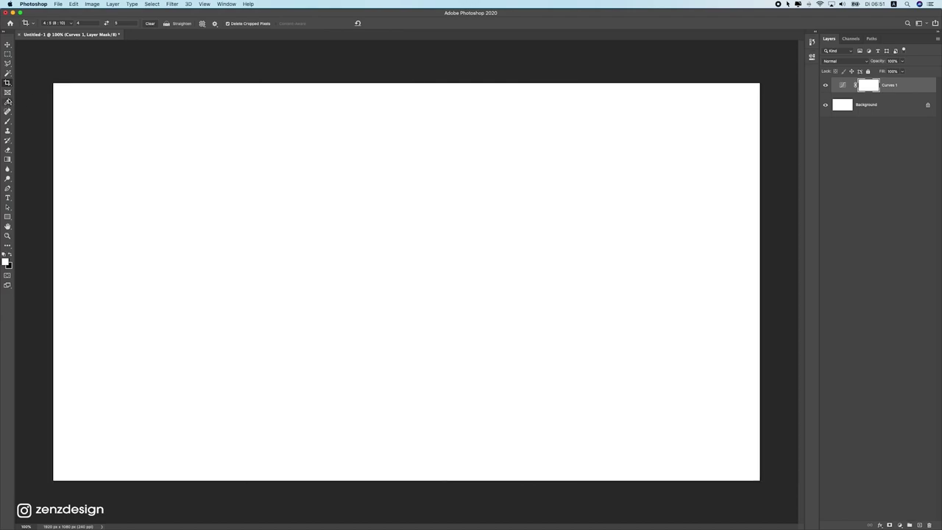
Step: Sample the white canvas with the Eyedropper, swap the foreground and background colors, and sample again
click(8, 103)
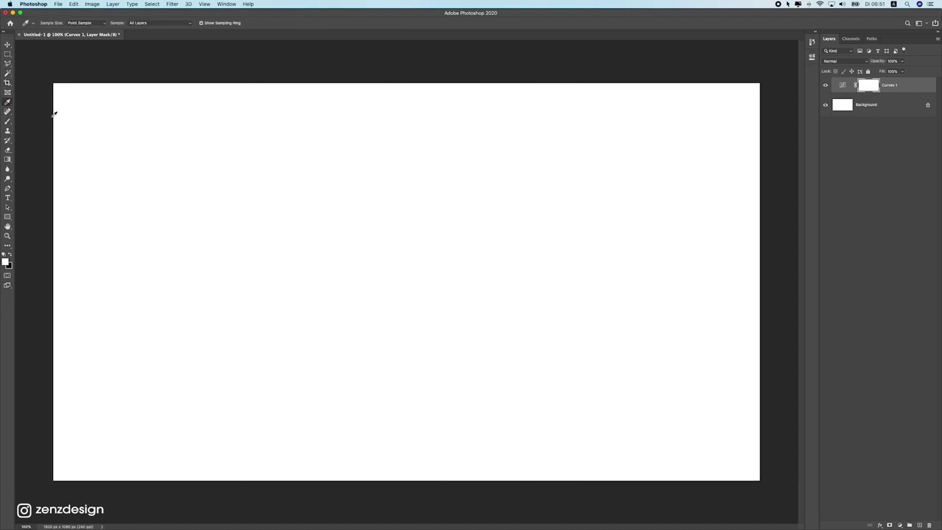
click(258, 129)
drag(109, 280, 136, 268)
click(10, 254)
drag(377, 238, 336, 236)
Step: Look at the tools grouped with the Spot Healing Brush and with the Clone Stamp
click(8, 112)
click(9, 112)
click(7, 111)
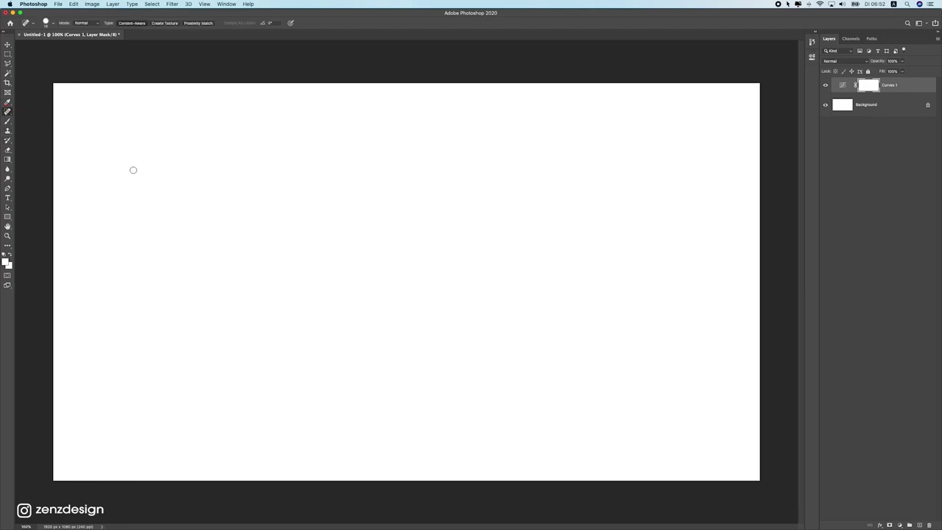
right_click(8, 112)
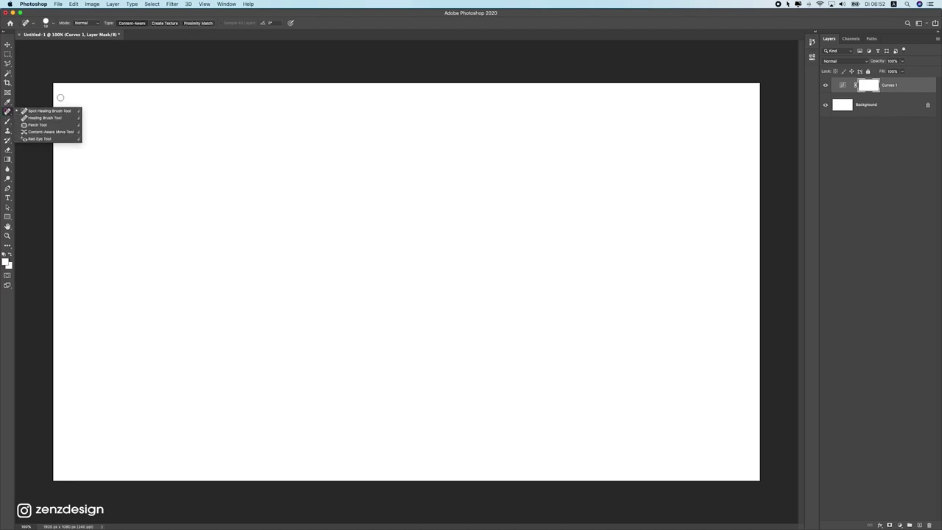
click(8, 131)
right_click(8, 132)
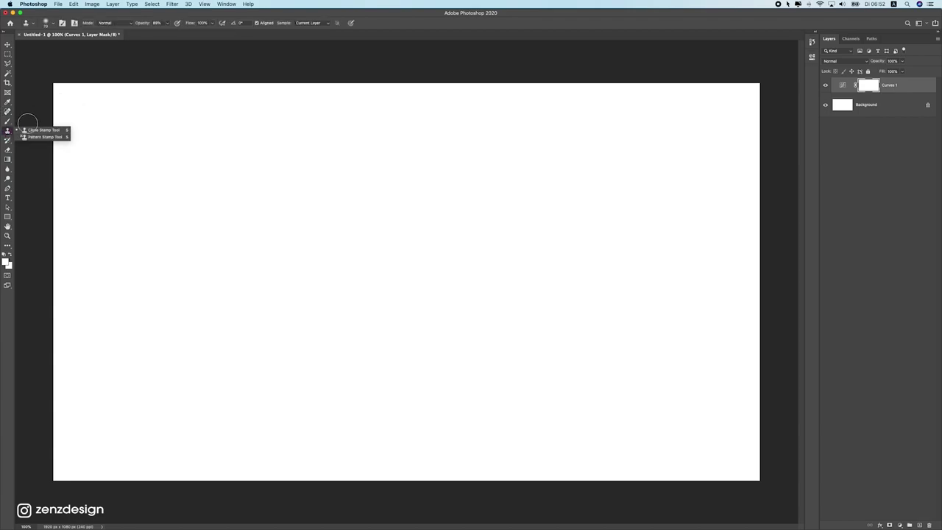
Step: Select the Brush tool and examine the other tools grouped with it
click(8, 122)
right_click(8, 122)
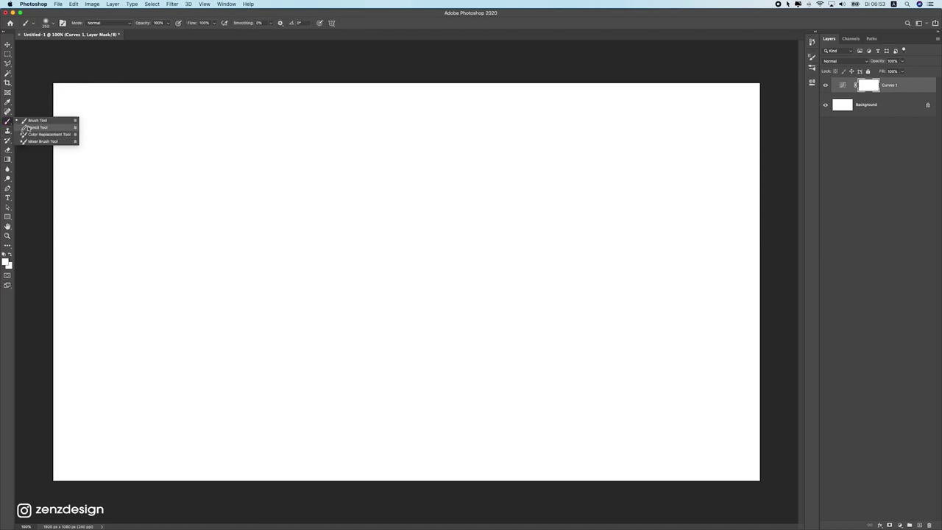
click(33, 121)
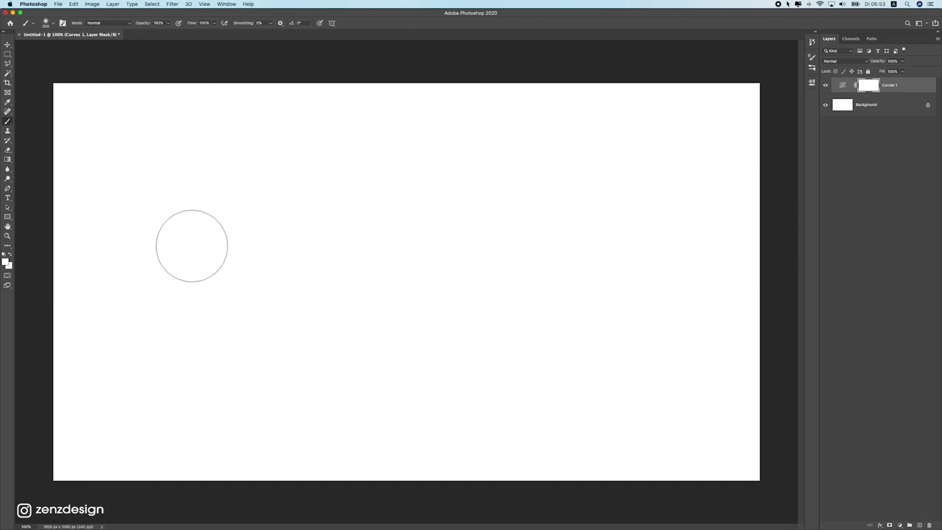
click(8, 122)
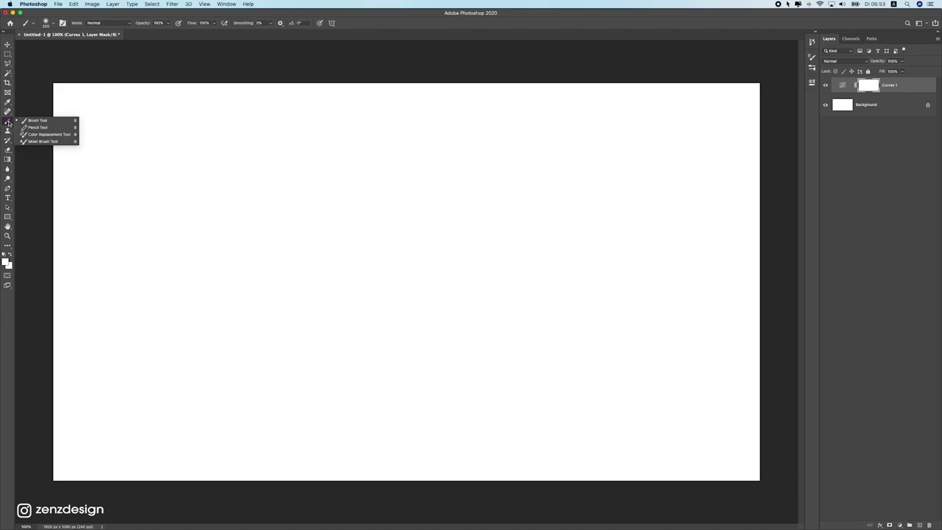
Step: Open Brush Settings and choose the Cloud 04 brush from the clouds brush set
click(63, 23)
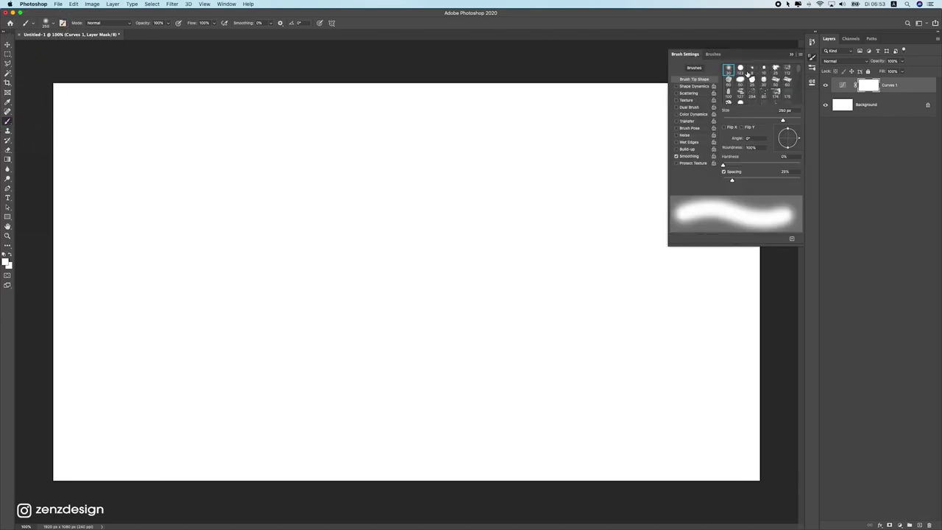
click(49, 23)
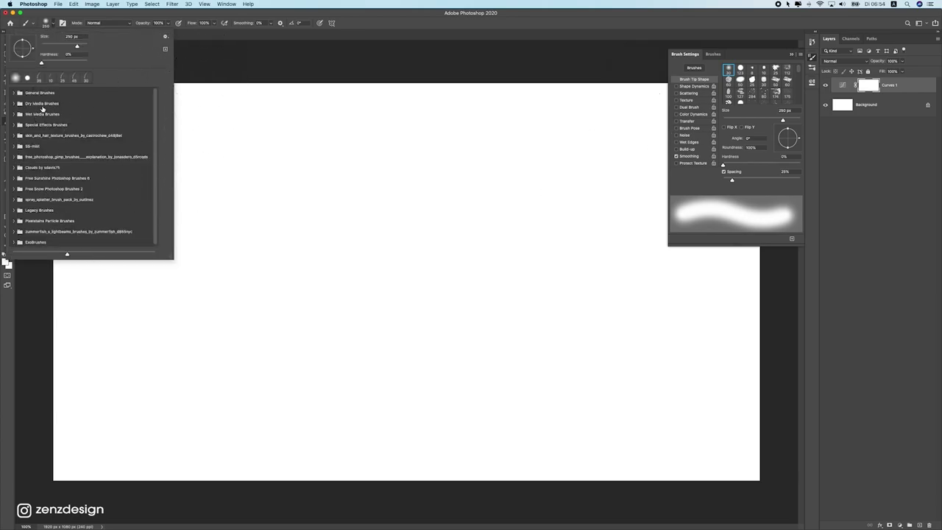
scroll(42, 108, down, 1)
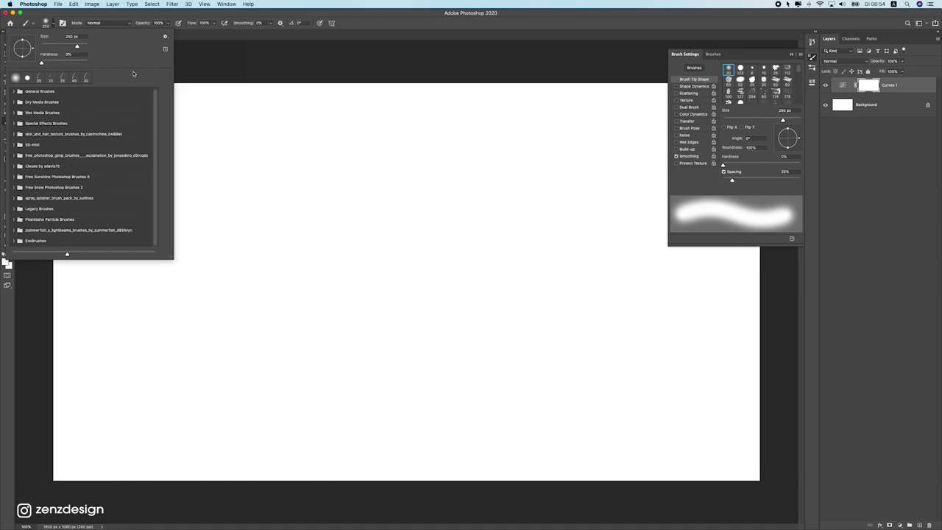
click(15, 167)
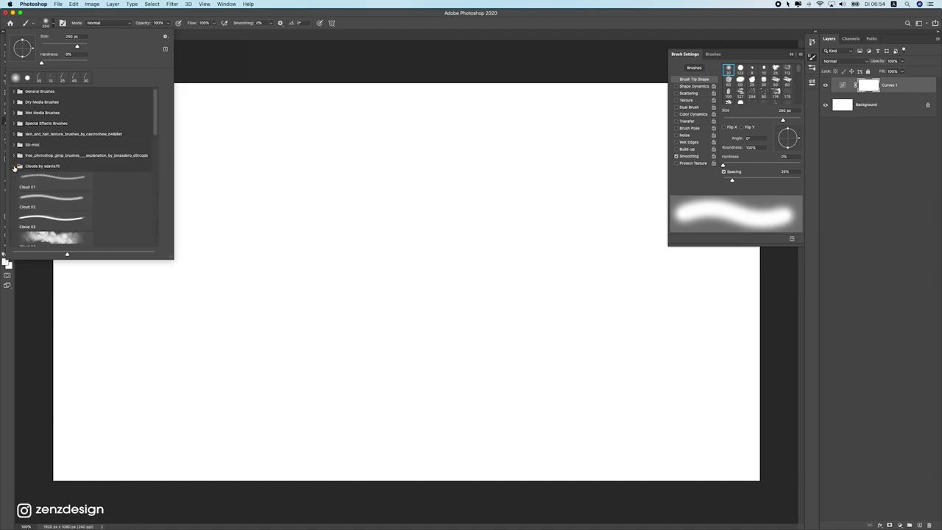
click(51, 237)
scroll(125, 204, down, 2)
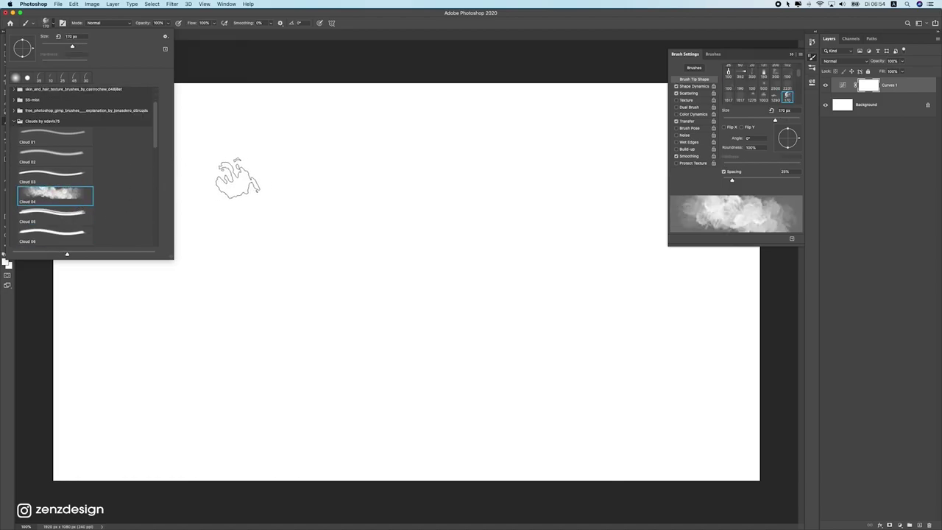
Step: Set the colors to black foreground and white background, and test the cloud brush on a temporary new layer
click(241, 163)
click(3, 253)
click(10, 254)
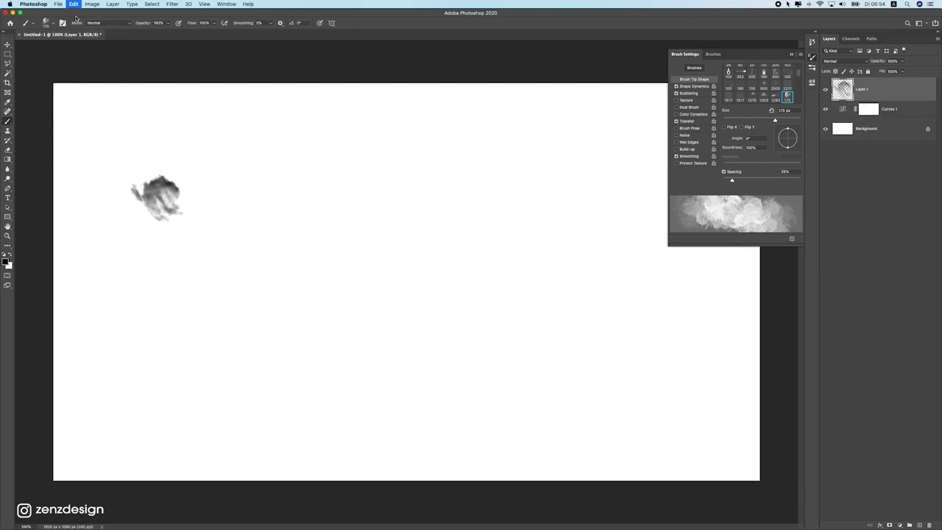
click(843, 86)
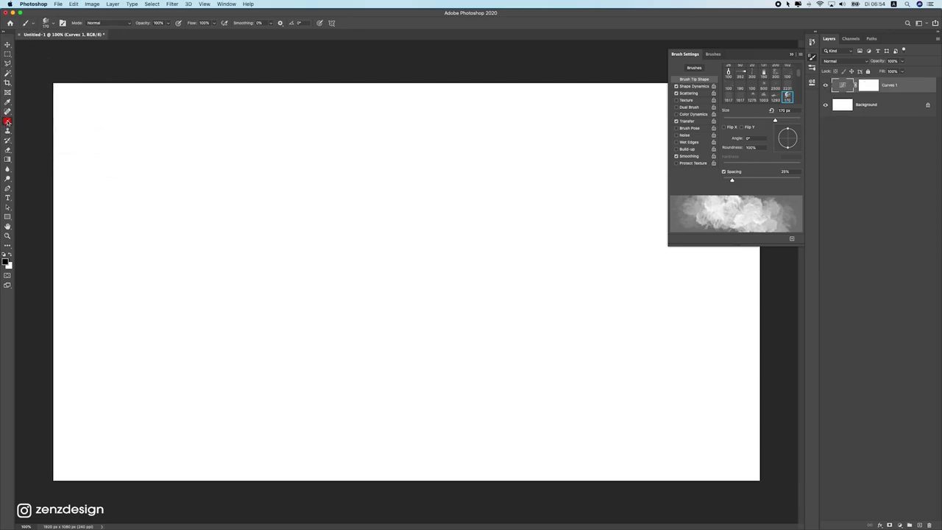
Step: Look at the Eraser and Gradient tools and at the tools grouped with the Blur tool
click(7, 150)
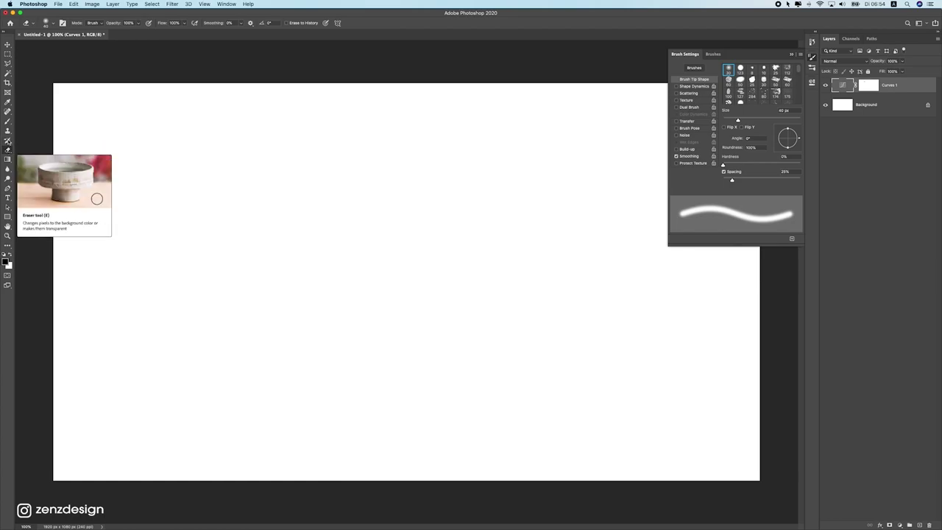
click(7, 160)
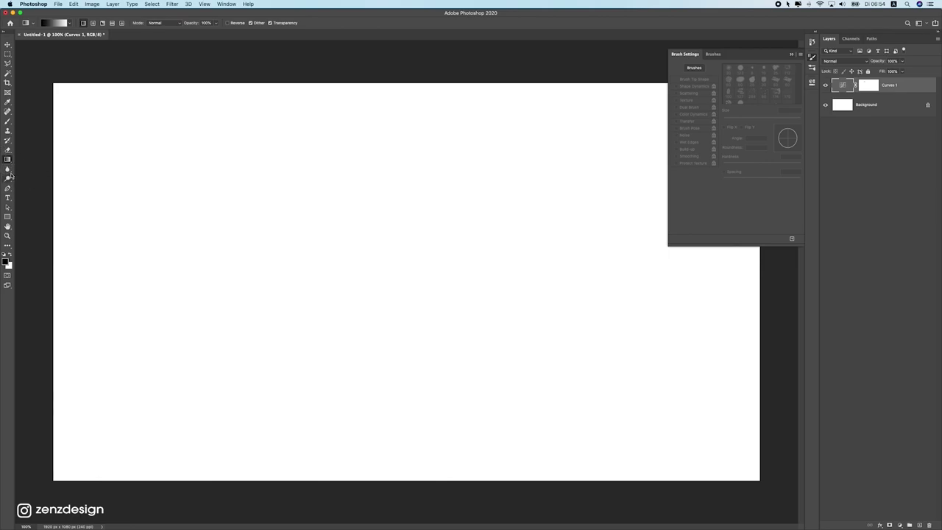
click(8, 169)
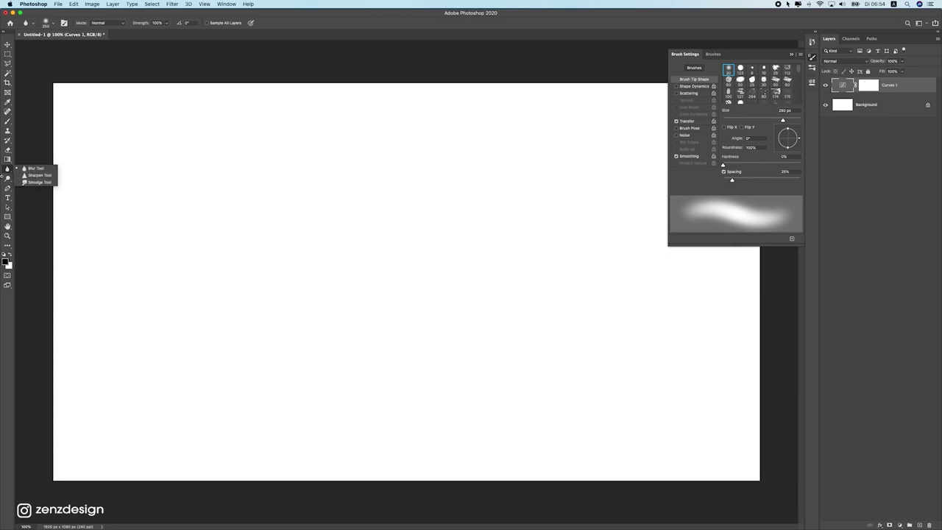
Step: Examine the Dodge, Burn and Sponge tools in their shared group, selecting the Dodge tool and the Burn tool in turn
click(8, 178)
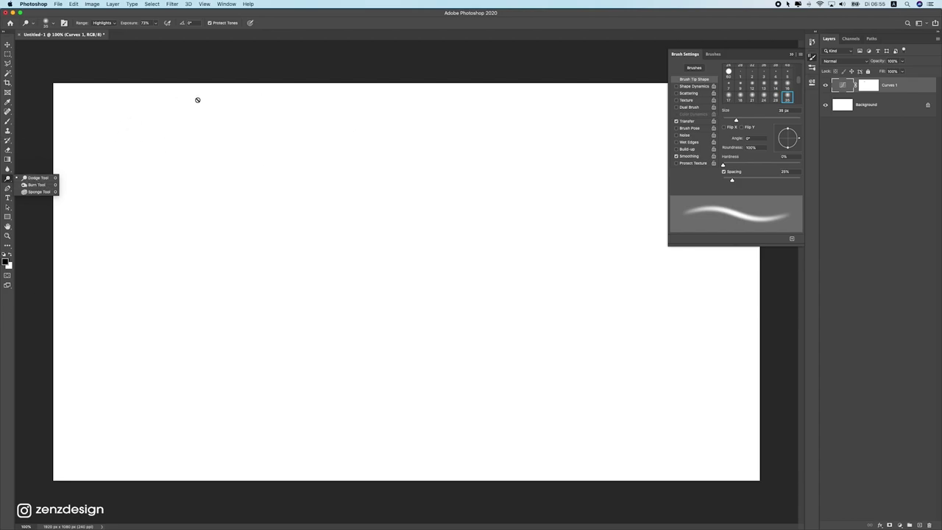
click(38, 179)
click(7, 180)
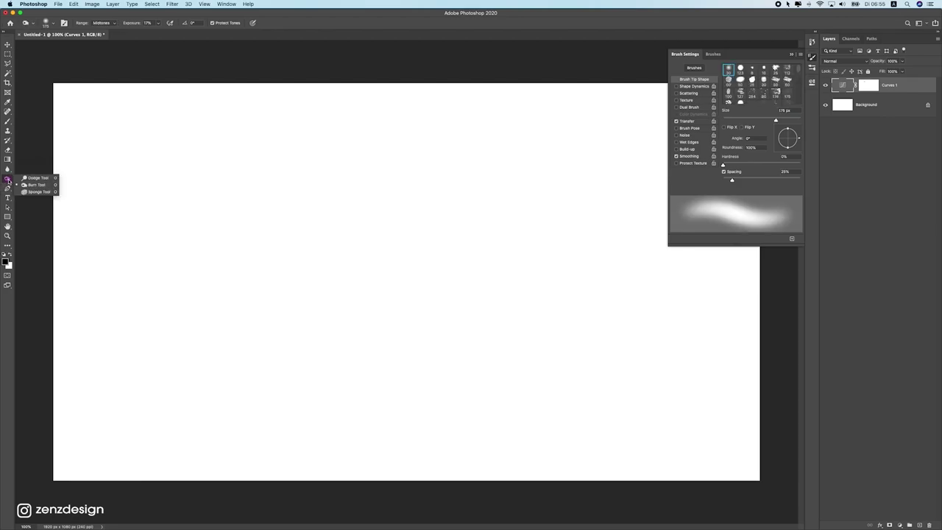
click(31, 184)
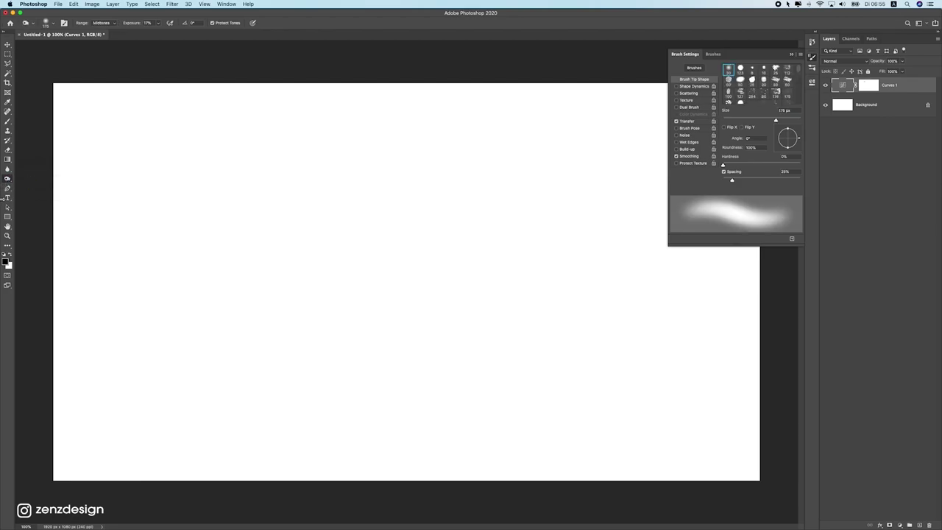
Step: Select the Pen tool and examine the other path-drawing tools grouped with it
click(7, 189)
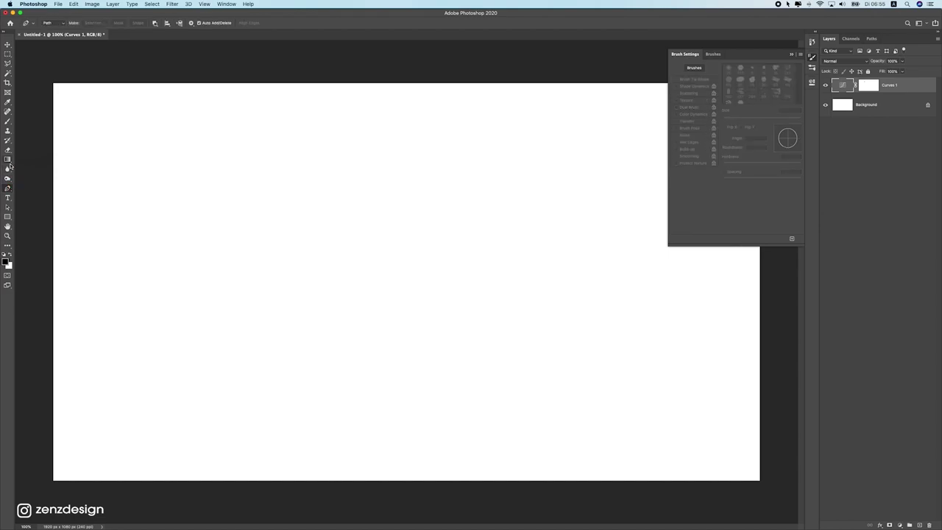
click(8, 188)
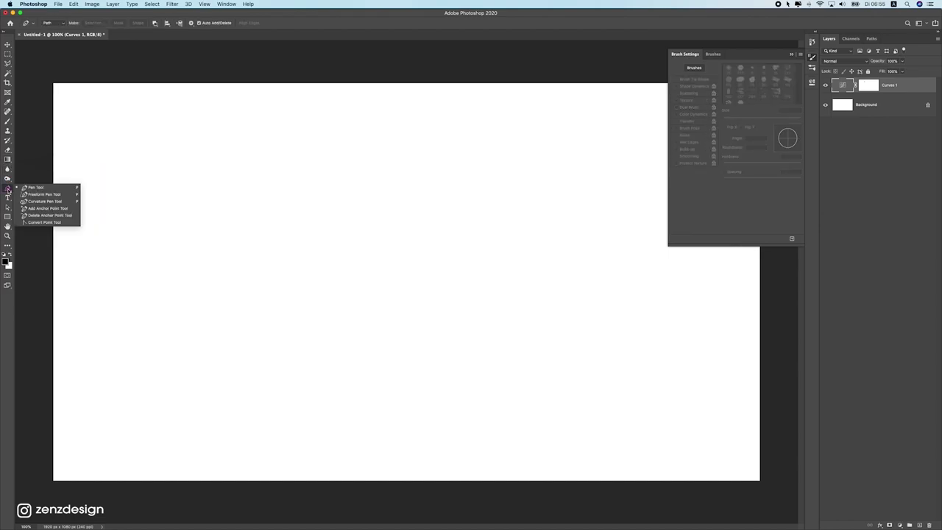
click(45, 187)
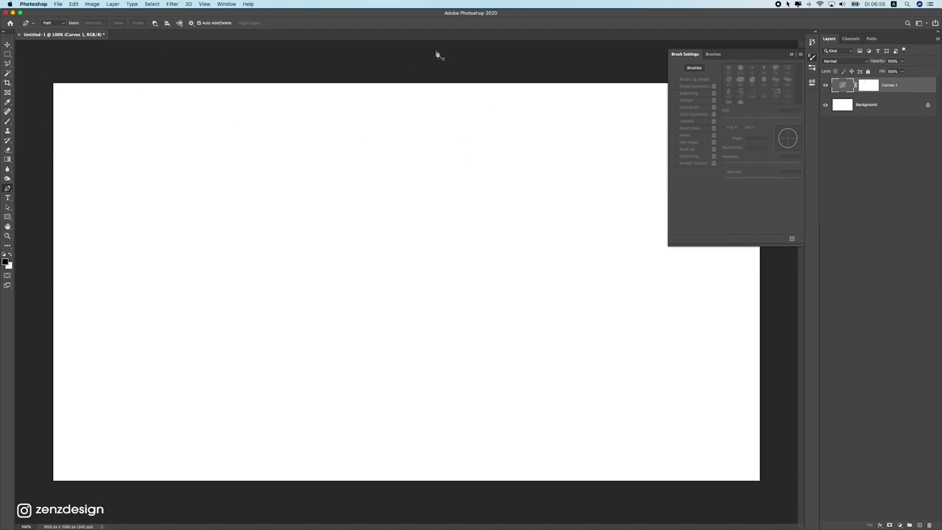
right_click(7, 188)
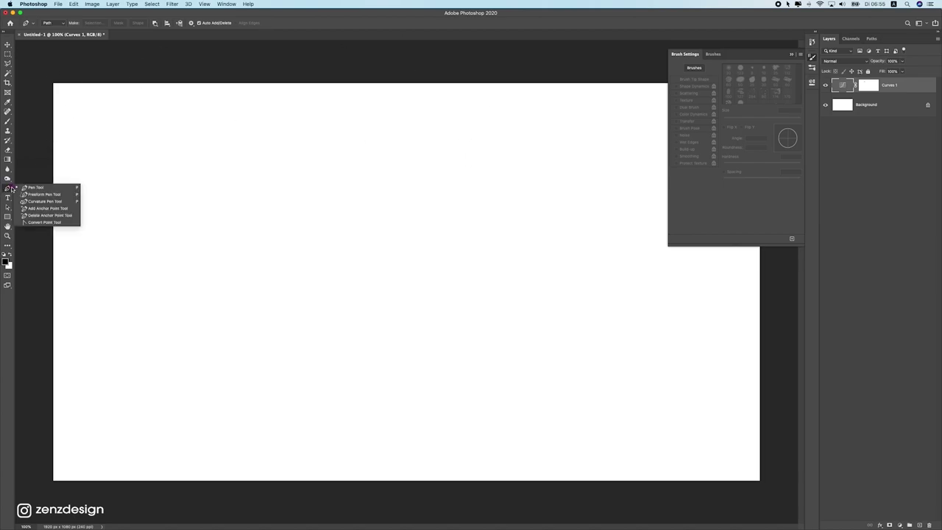
click(26, 191)
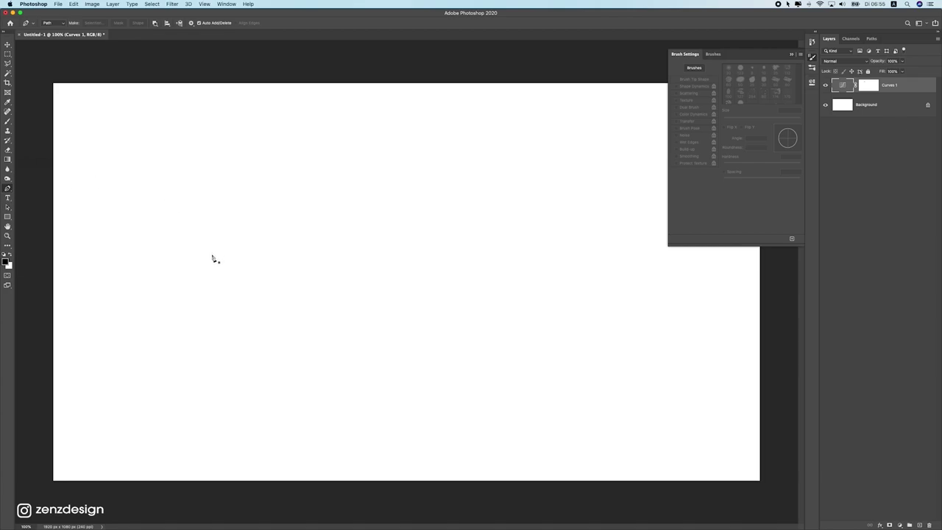
right_click(9, 189)
click(7, 189)
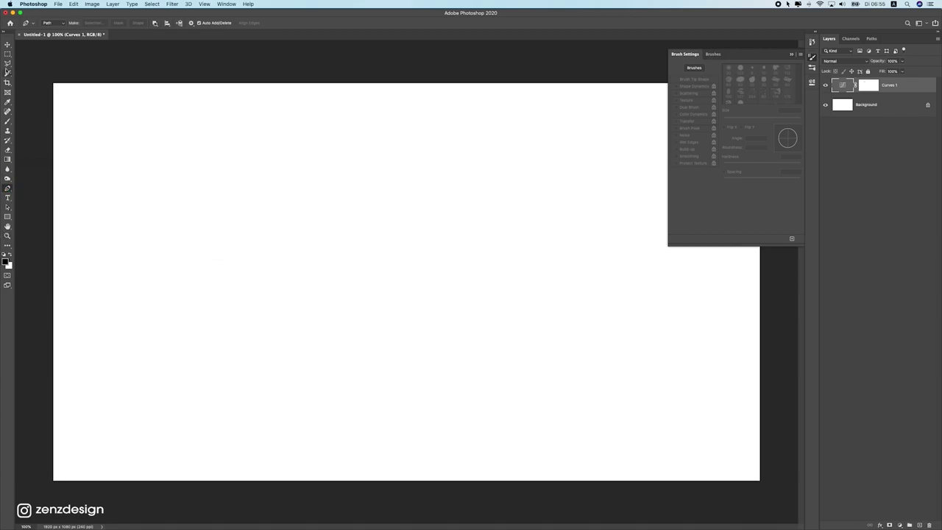
Step: Look at the Magic Wand tool as a comparison and return to the Pen tool
click(8, 74)
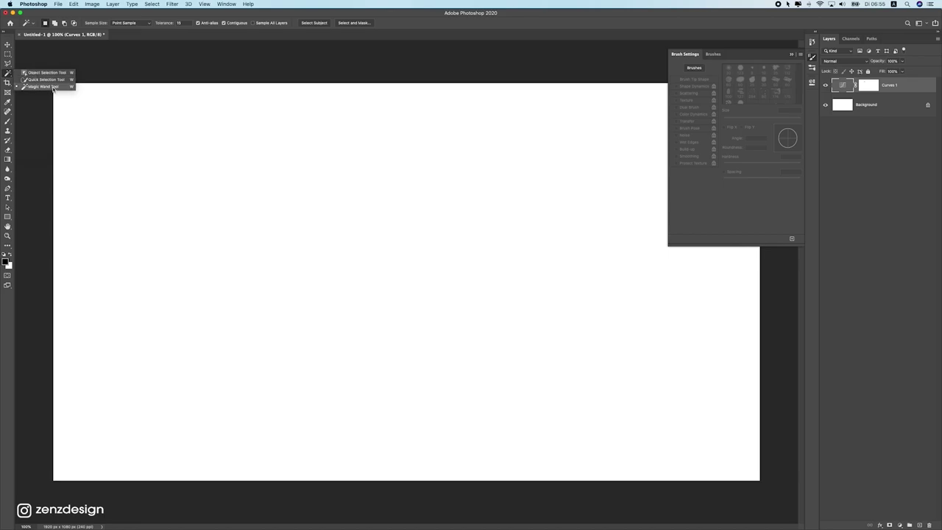
click(44, 86)
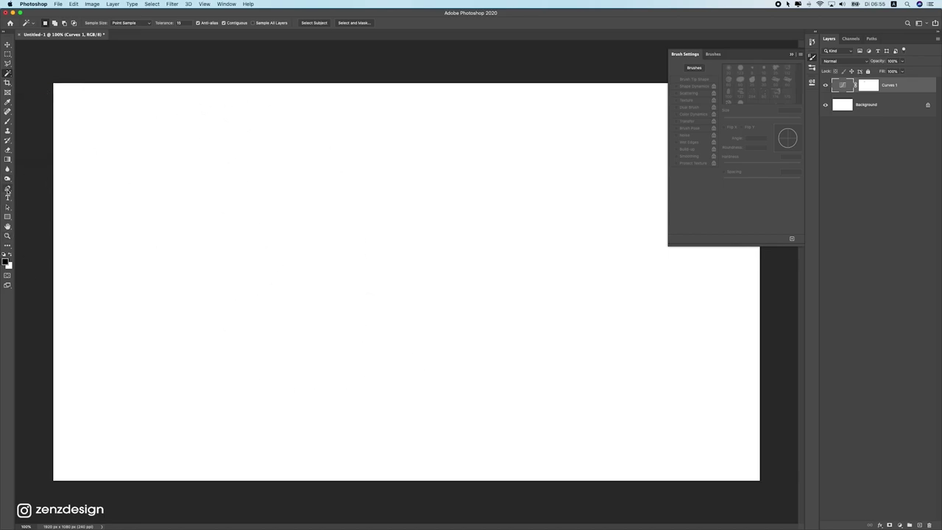
drag(7, 188, 42, 193)
click(43, 193)
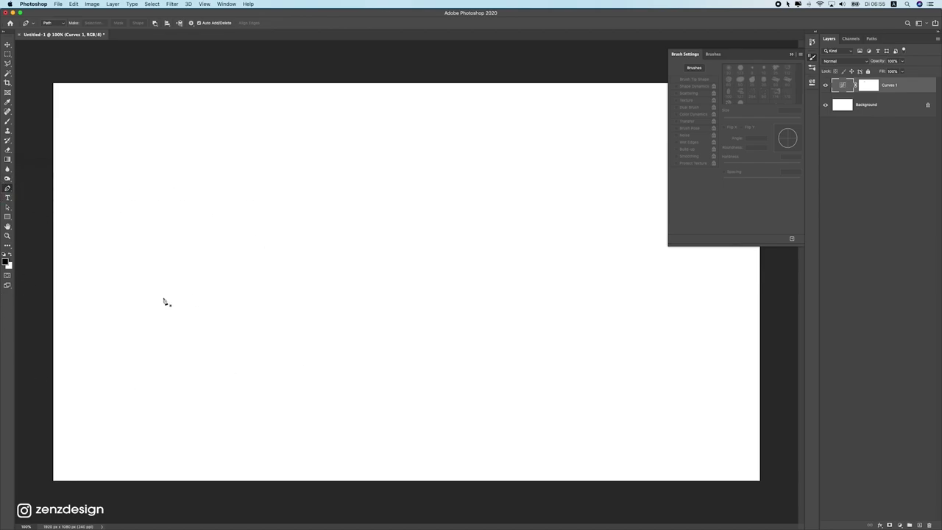
Step: Look at the Type tool, the path selection tool and the shape tools grouped with the Rectangle tool
click(7, 197)
click(44, 195)
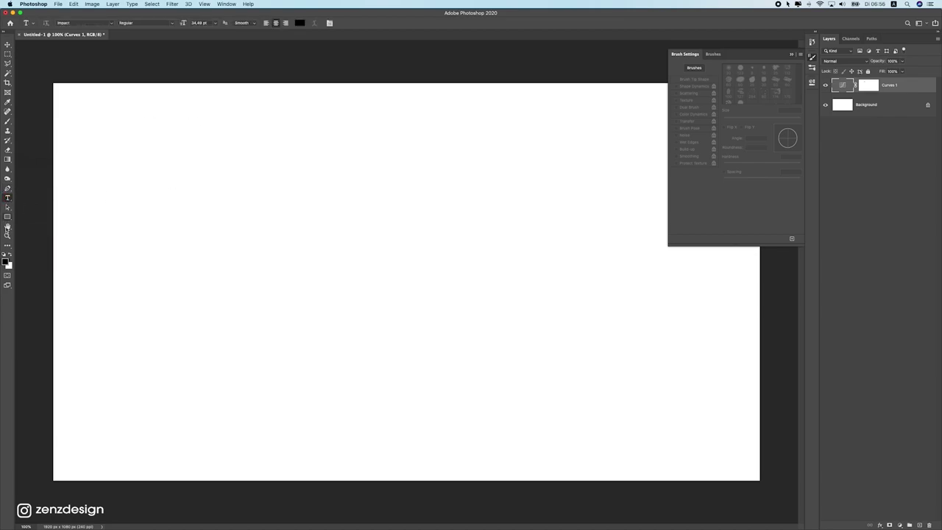
click(9, 208)
click(8, 216)
right_click(9, 219)
click(9, 218)
right_click(9, 218)
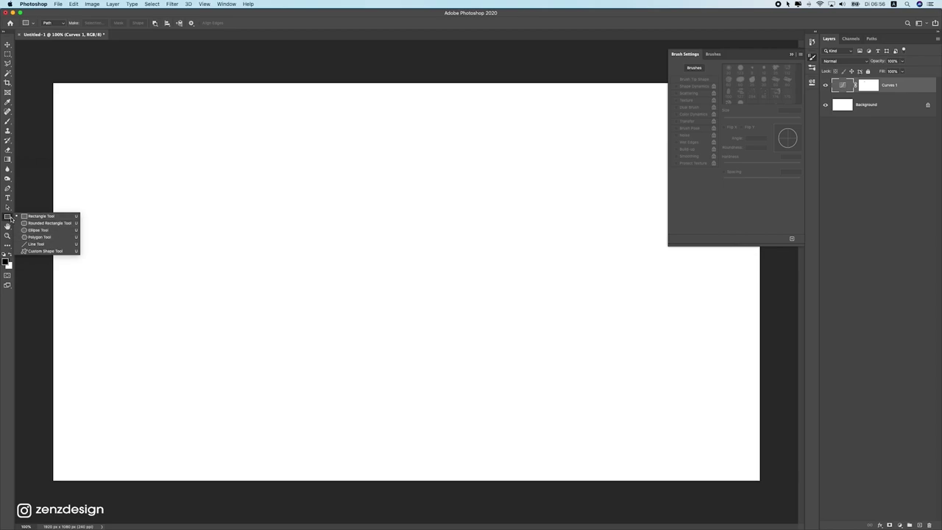
Step: Look at the Hand tool and try zooming the canvas in and out with the Zoom tool
click(7, 226)
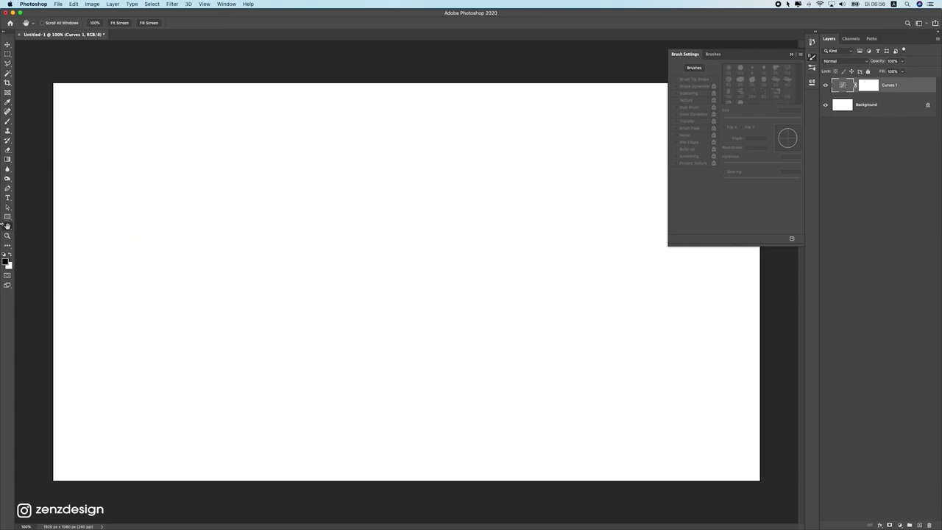
double_click(8, 227)
click(7, 235)
drag(255, 245, 252, 244)
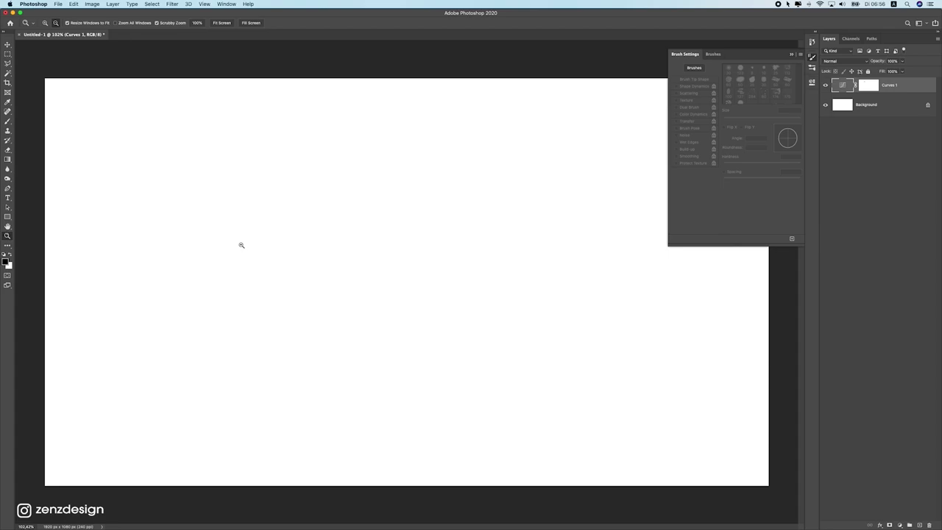
alt+click(241, 244)
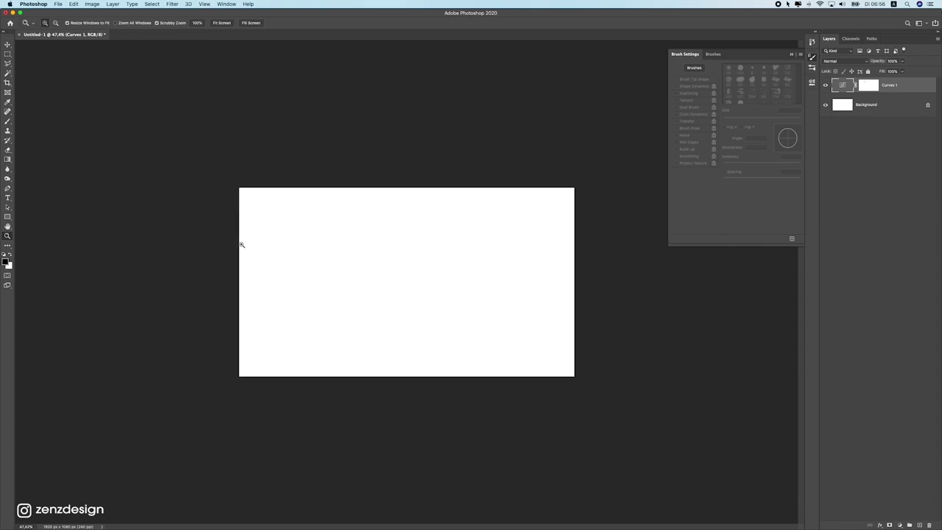
Step: Switch to the Move tool and collapse the Brush Settings panel
click(8, 45)
scroll(420, 316, up, 5)
scroll(420, 316, down, 2)
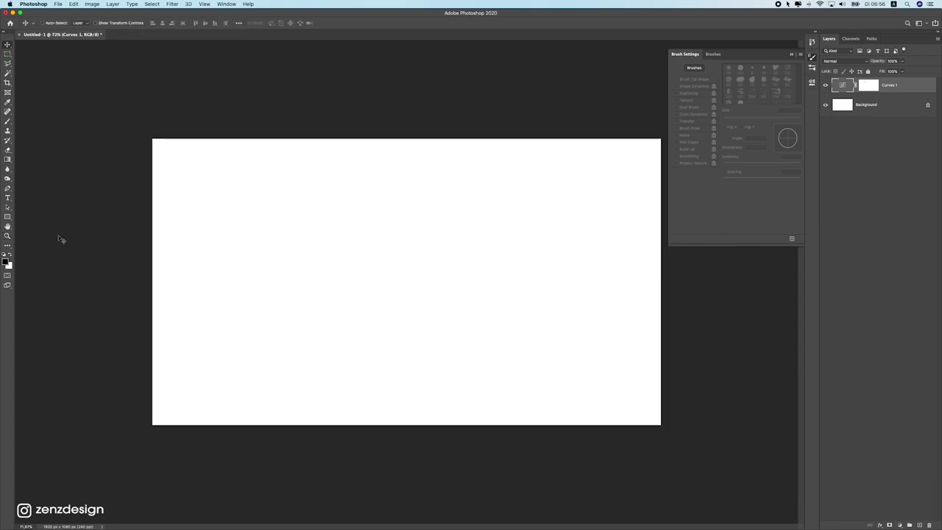
scroll(284, 250, up, 1)
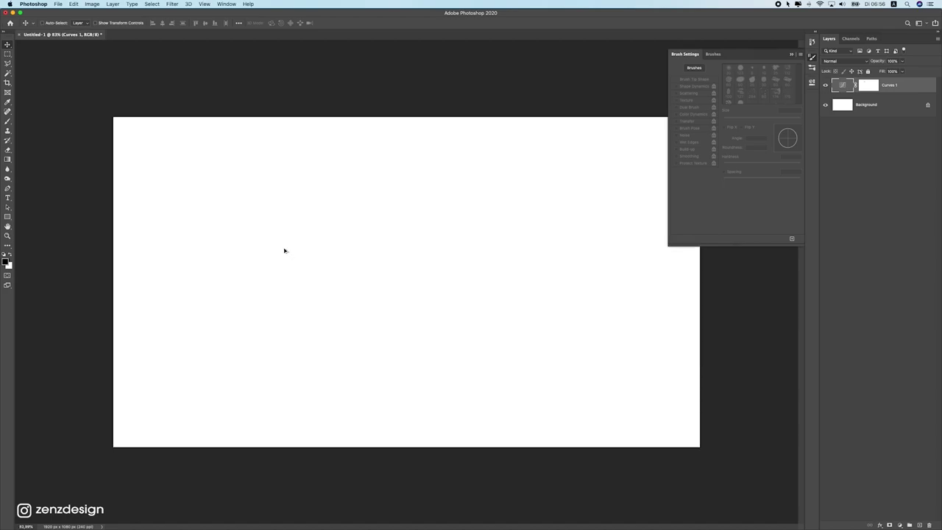
click(792, 54)
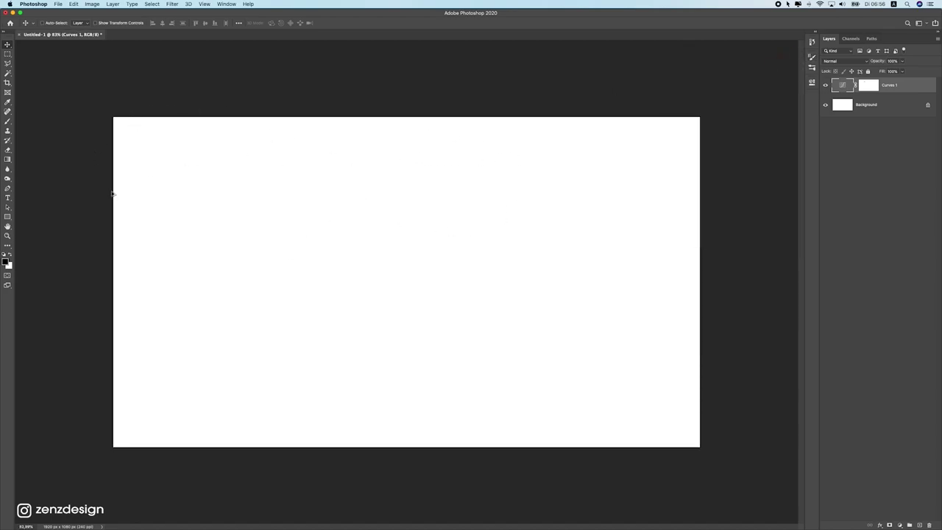
Step: Zoom the canvas out and back in to 100% with the Zoom tool, and revisit the Hand tool
scroll(184, 156, up, 1)
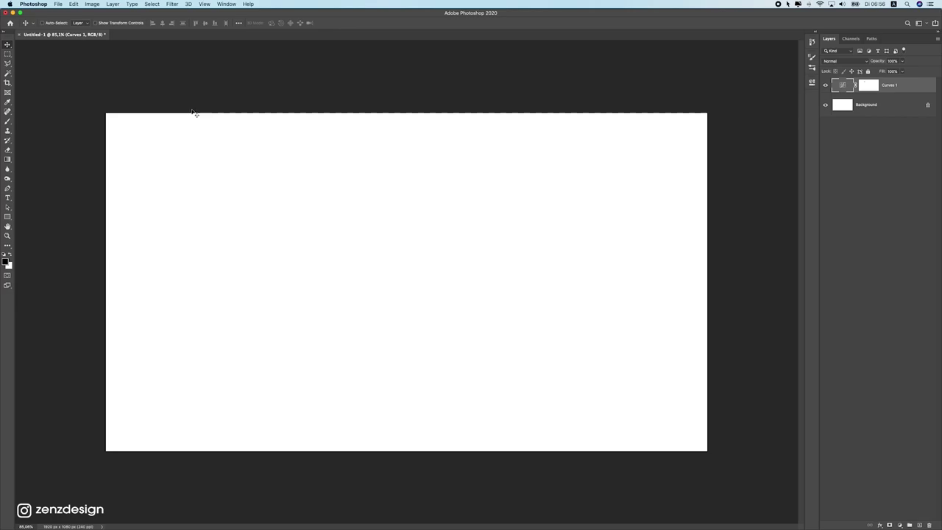
click(220, 206)
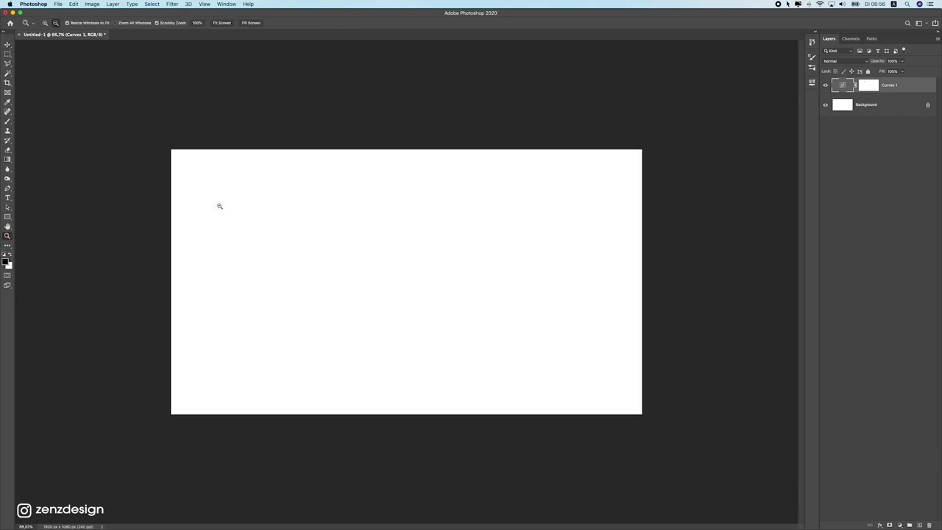
click(45, 23)
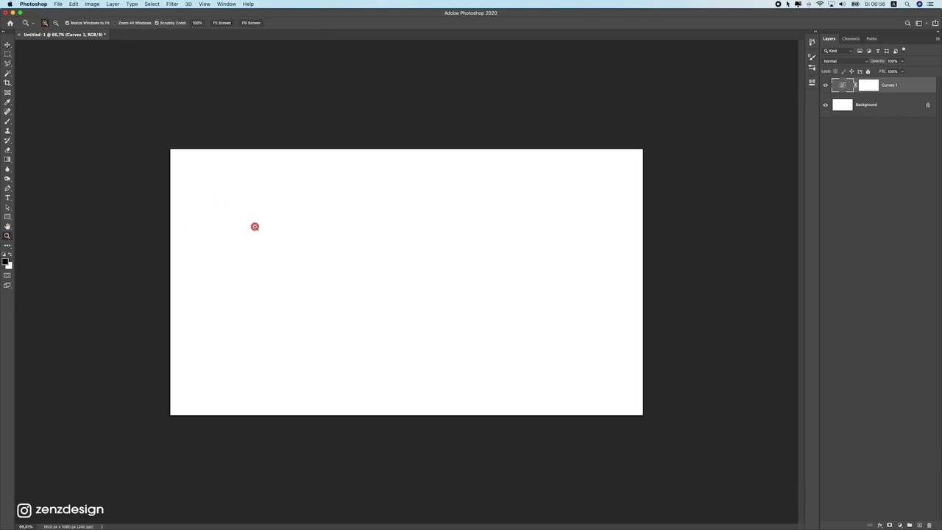
click(255, 225)
click(8, 227)
click(8, 235)
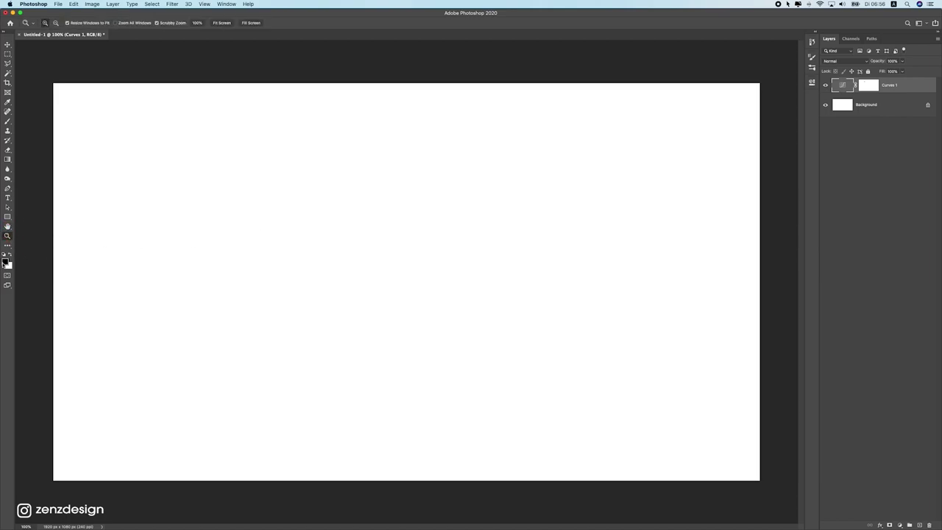
click(6, 262)
drag(673, 221, 563, 242)
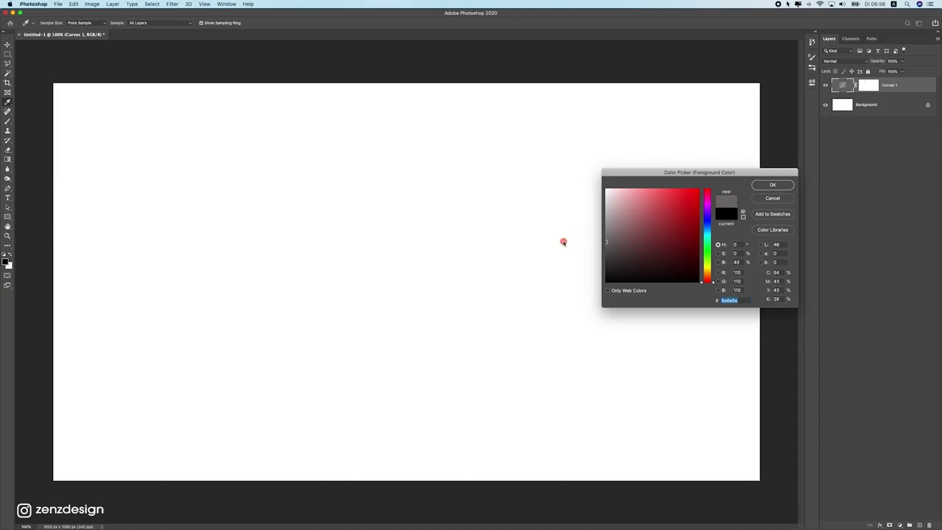
key(Escape)
Step: Set the foreground color to green #378342
click(5, 263)
click(678, 234)
click(707, 249)
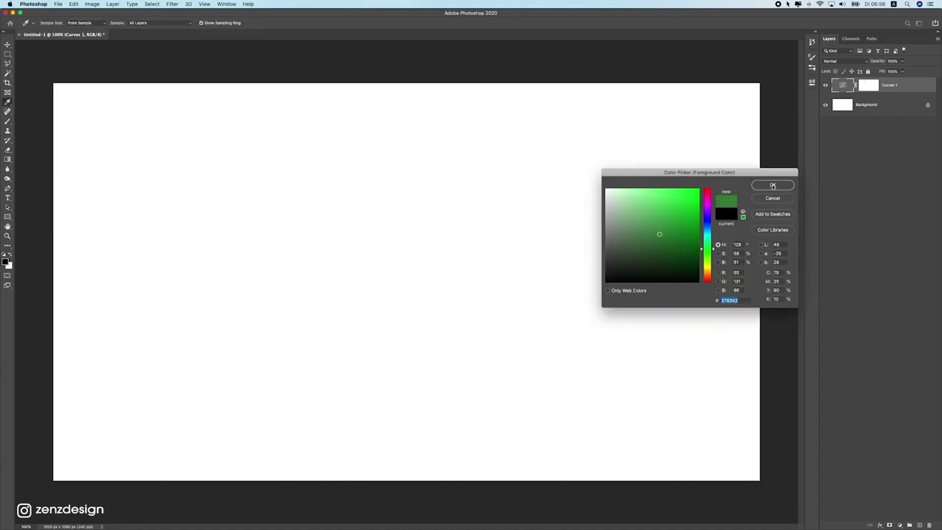
click(773, 185)
Step: Set the background color to muted red #895959, swap it with the foreground color, and switch to the Move tool
click(9, 266)
click(637, 228)
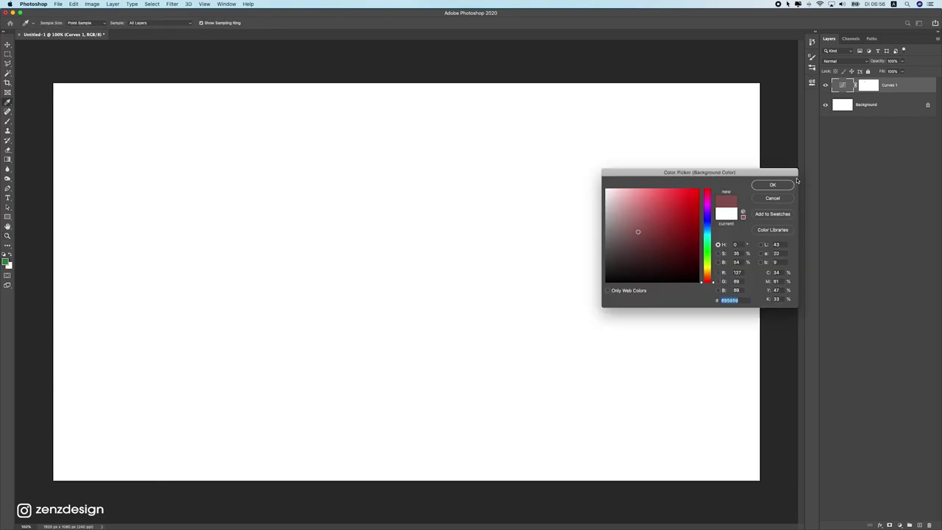
click(773, 184)
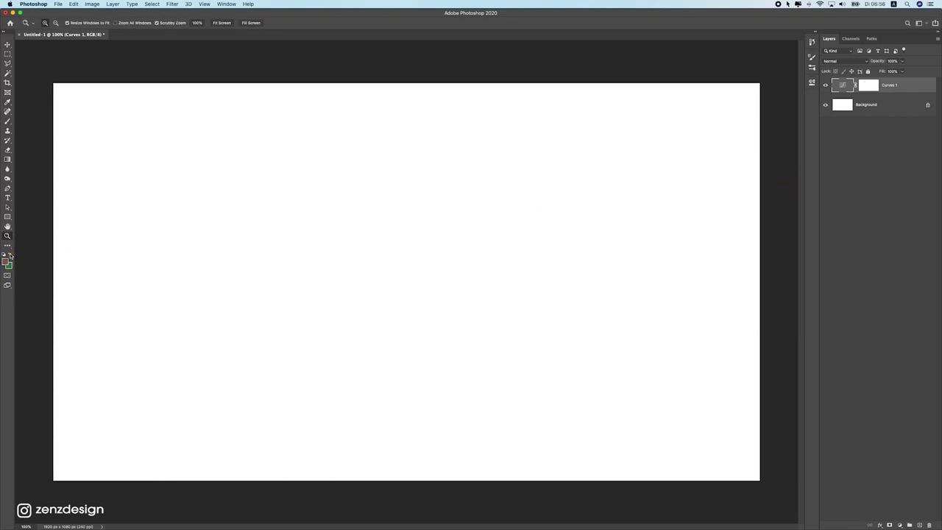
click(8, 45)
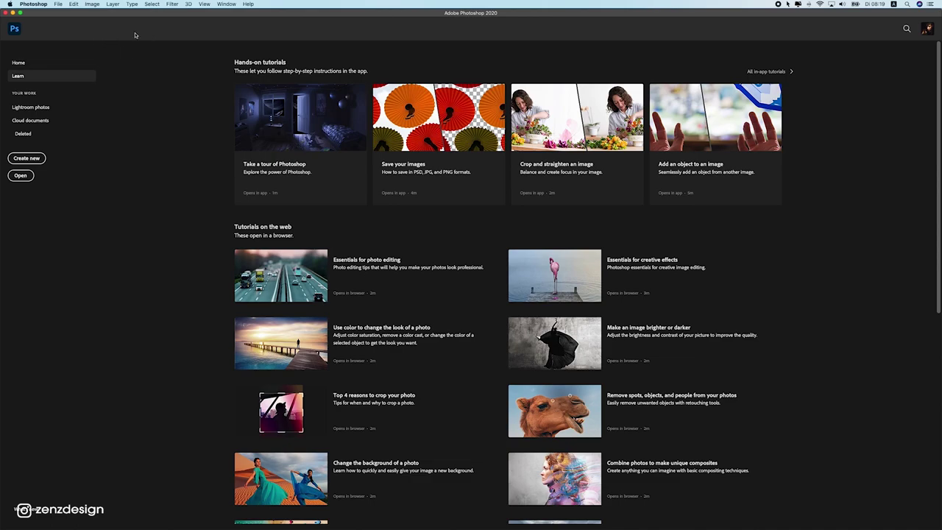
Step: Open chameleon-1874114.jpg and set up the Pen tool in Path mode, checking its path operation options
click(58, 5)
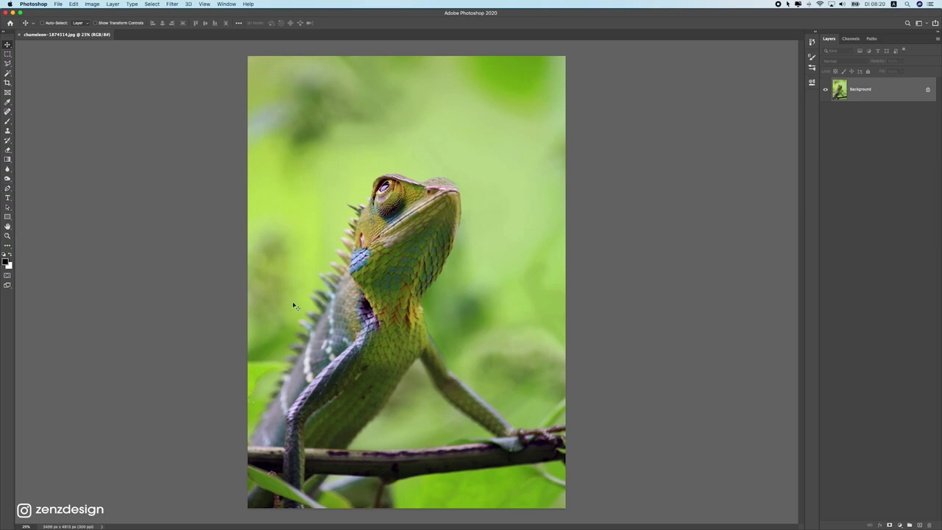
click(9, 189)
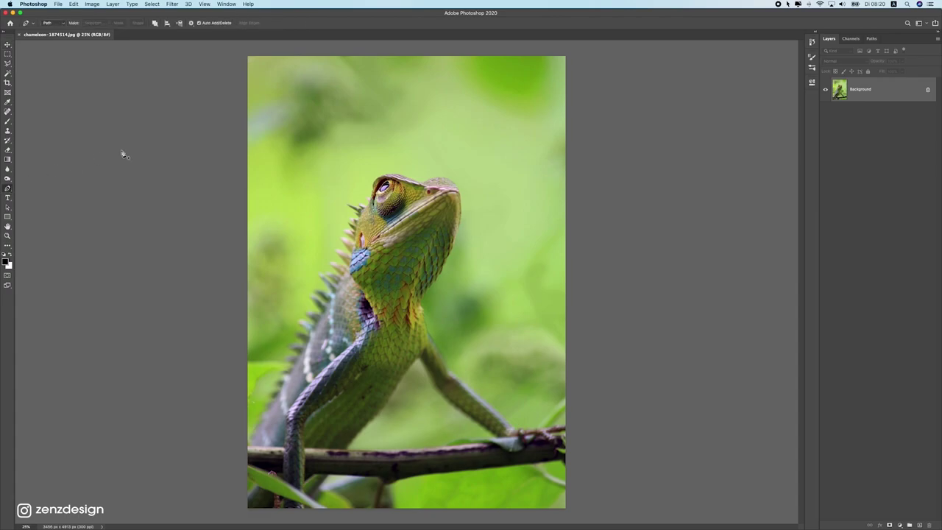
right_click(8, 190)
click(32, 190)
click(51, 23)
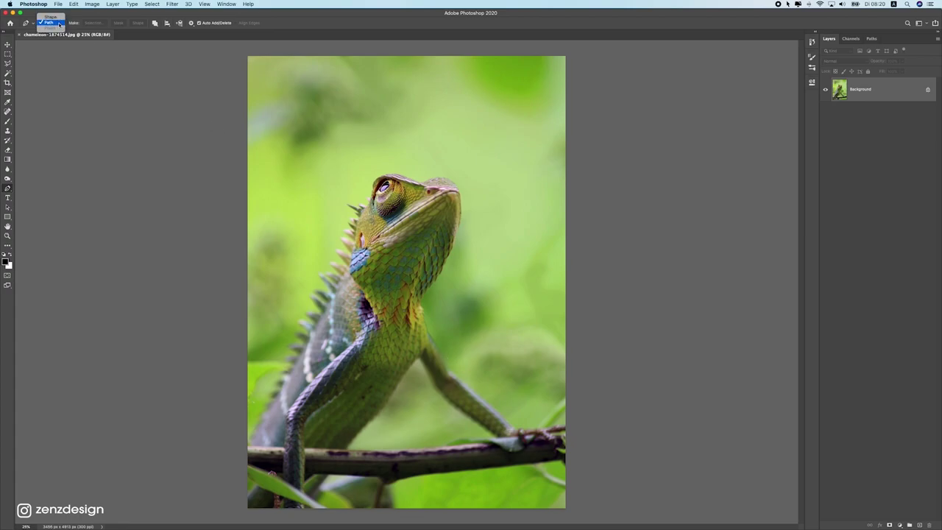
click(58, 24)
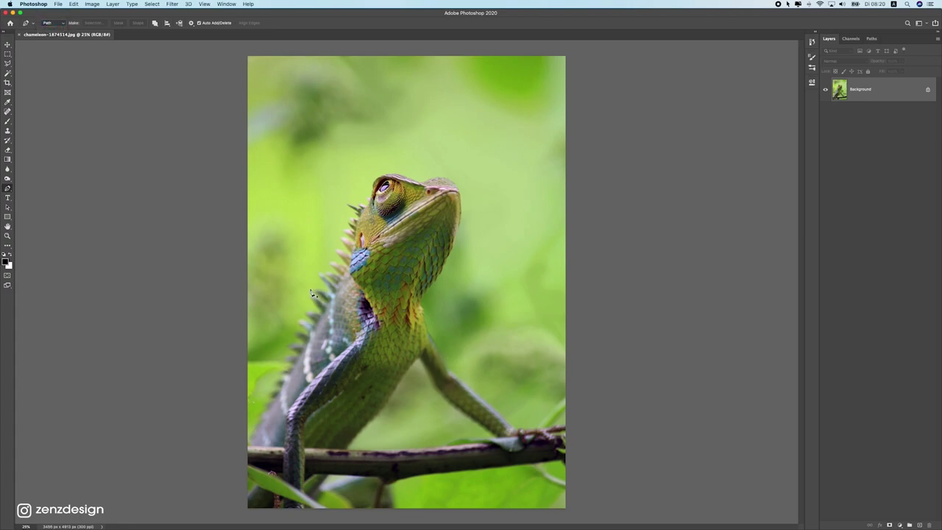
click(160, 24)
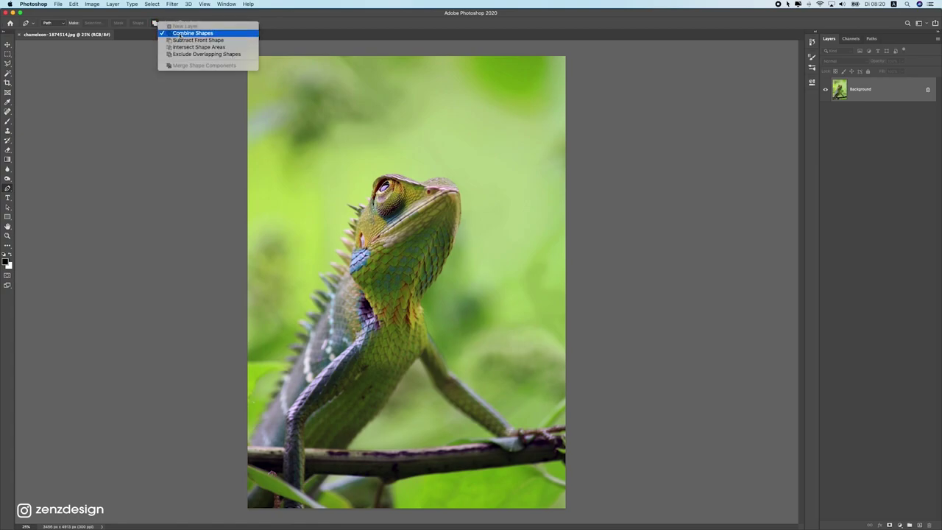
click(180, 47)
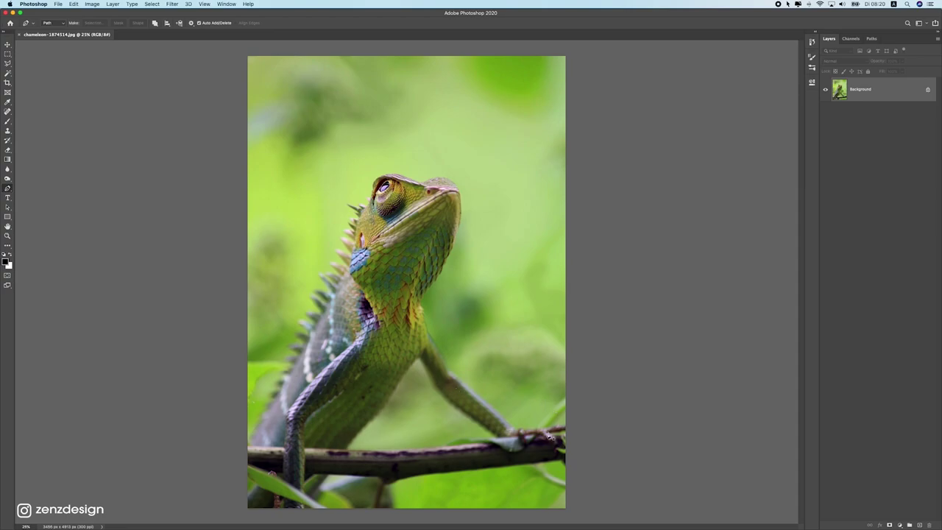
Step: Examine the chameleon's outstretched front leg, foot and the branch at close range where they meet the photo's right edge
scroll(560, 480, up, 8)
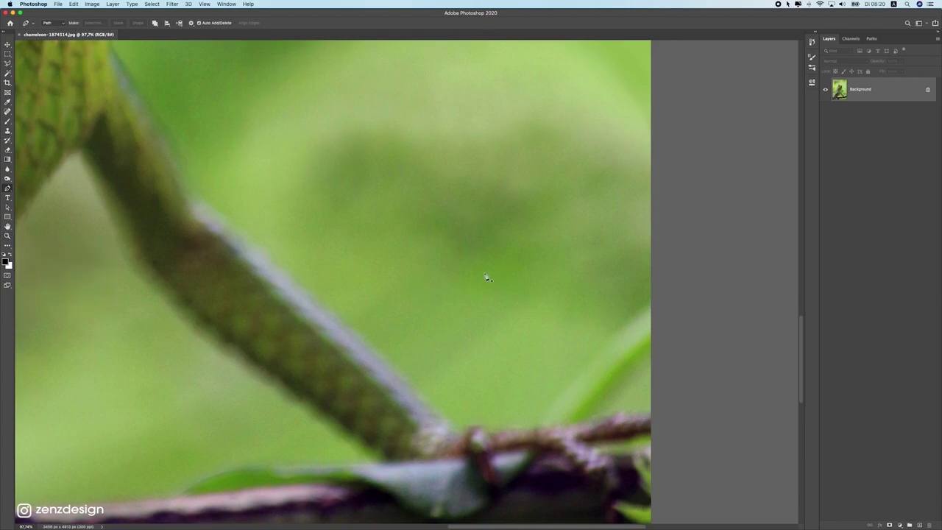
drag(253, 239, 518, 117)
scroll(519, 117, right, 2)
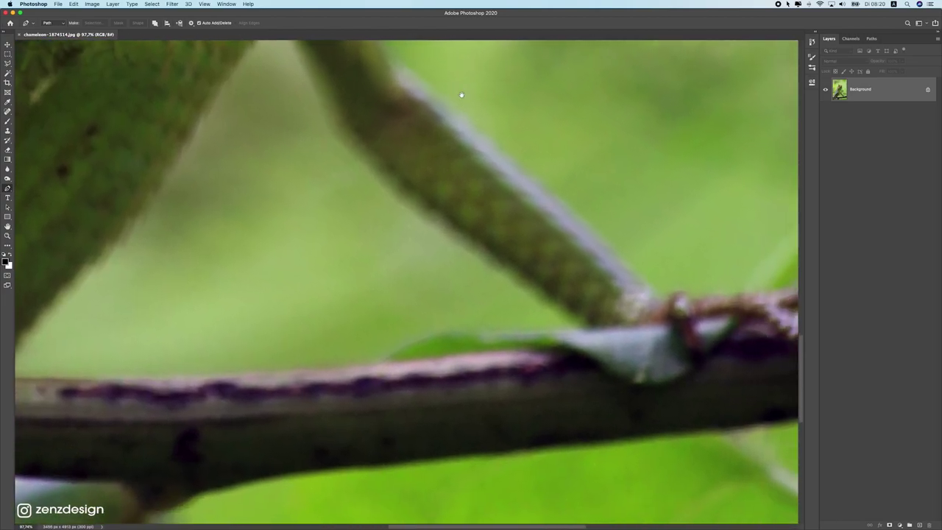
scroll(628, 143, right, 5)
scroll(497, 155, left, 1)
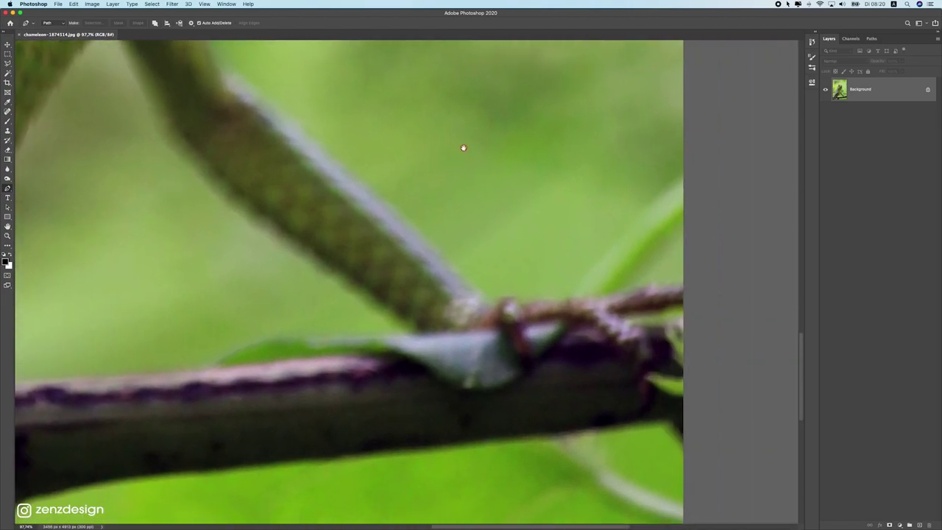
scroll(626, 169, down, 4)
scroll(516, 143, left, 3)
scroll(348, 156, right, 5)
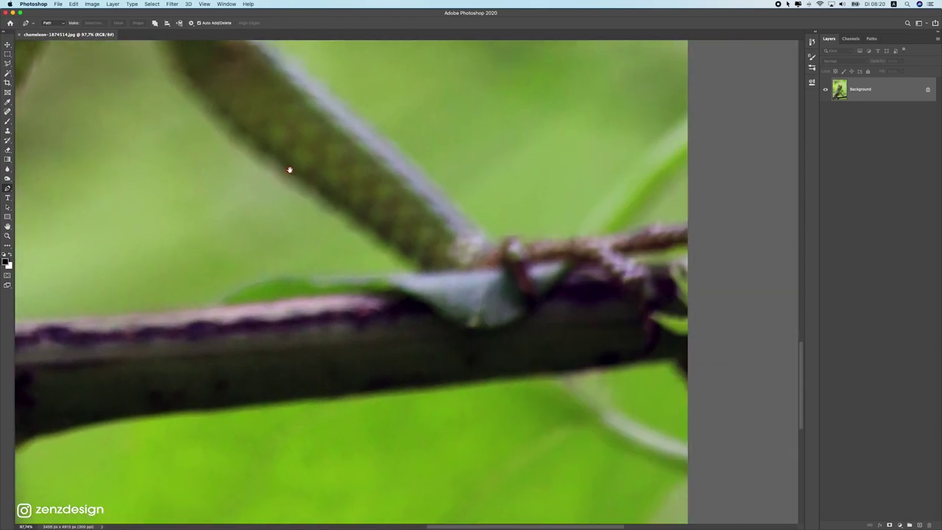
scroll(288, 168, up, 1)
scroll(448, 210, up, 2)
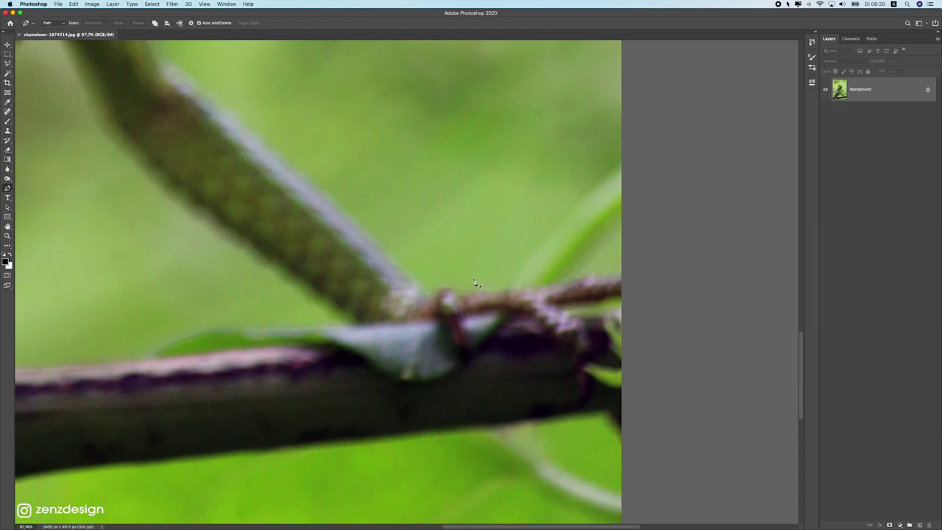
scroll(624, 274, up, 2)
scroll(637, 325, down, 1)
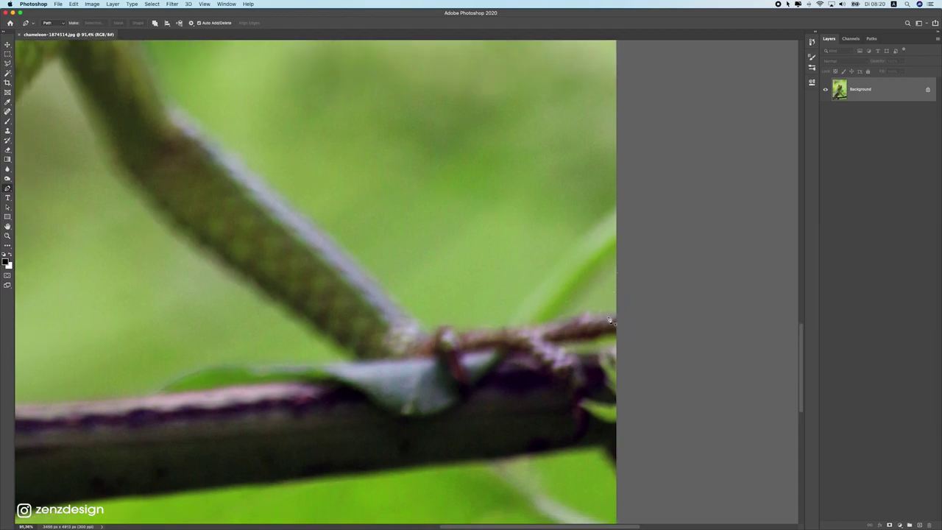
Step: Start a Pen path just outside the photo's right edge and trace the thin twig's upper edge to the chameleon's foot
click(622, 311)
drag(592, 314, 592, 313)
click(577, 320)
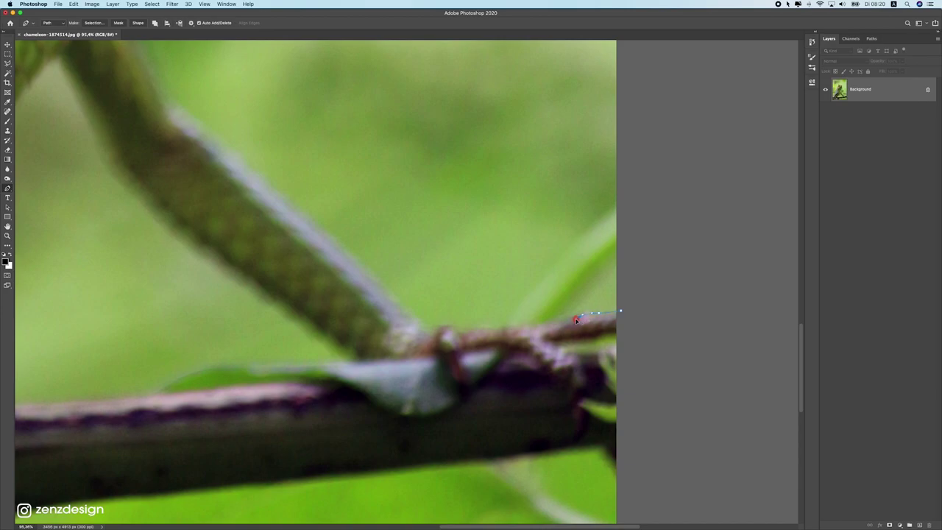
click(534, 325)
click(447, 327)
click(428, 327)
click(411, 314)
Step: Continue the path along the outer edge of the chameleon's outstretched front leg, from the foot past the elbow
scroll(414, 312, up, 2)
scroll(414, 312, left, 1)
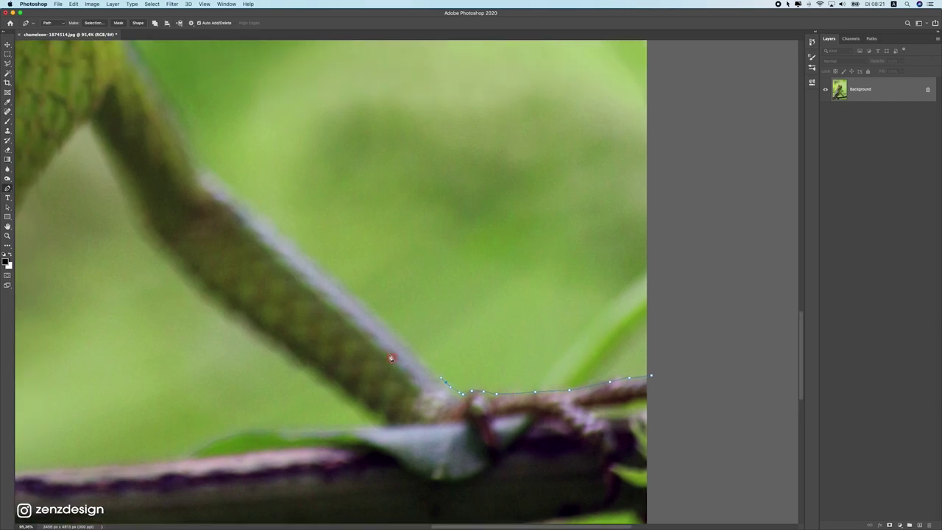
drag(390, 327, 430, 390)
drag(381, 349, 508, 419)
drag(461, 400, 407, 362)
click(397, 342)
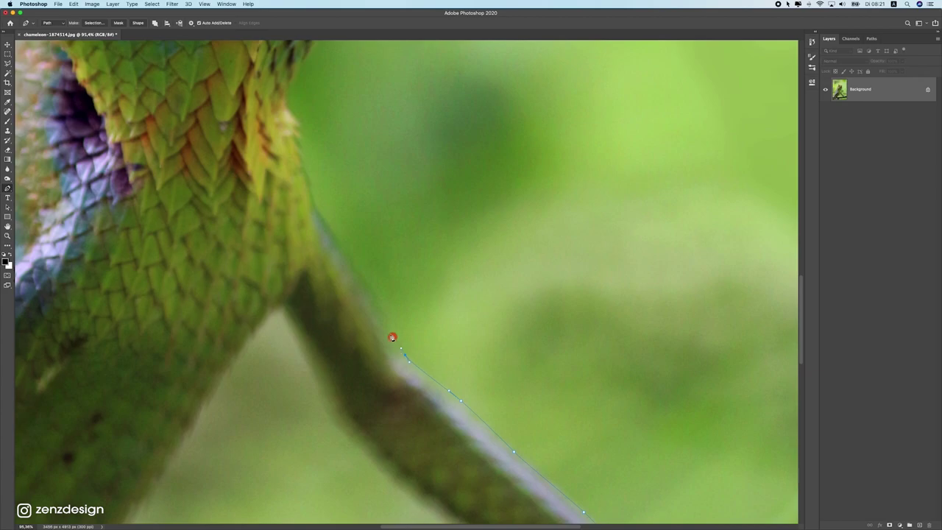
Step: Extend the path from the upper front leg along the chest to the base of the throat
click(354, 267)
drag(353, 265, 492, 463)
drag(463, 415, 452, 390)
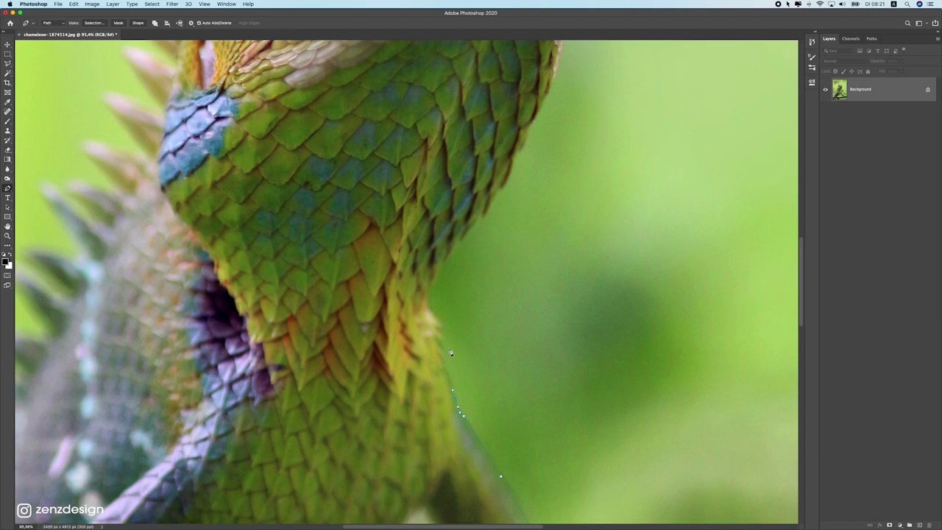
click(443, 358)
click(439, 330)
scroll(429, 309, up, 3)
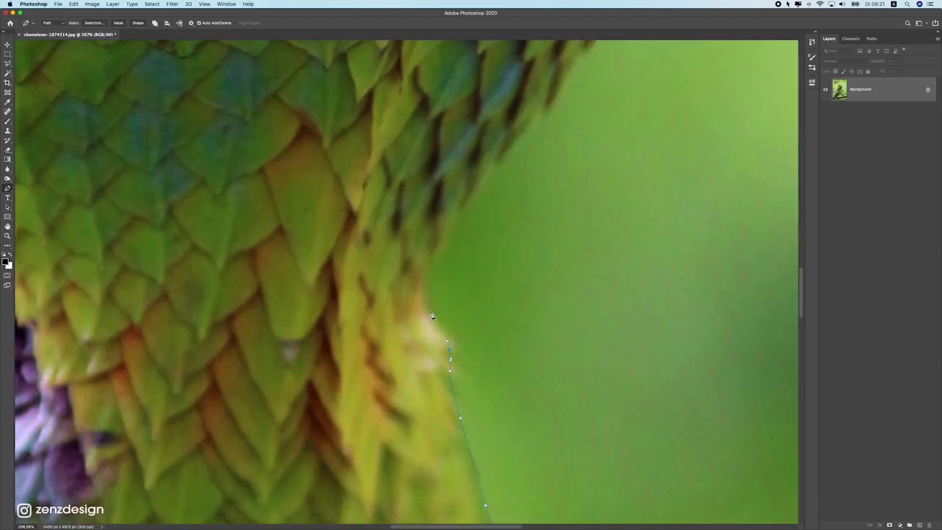
drag(427, 312, 402, 292)
drag(431, 255, 445, 248)
key(super+z)
key(super+z)
Step: Trace the curved notch at the base of the throat with smooth anchor points, up to the lowest dark scales
drag(428, 312, 418, 304)
drag(407, 294, 426, 310)
drag(440, 249, 455, 211)
drag(481, 204, 468, 280)
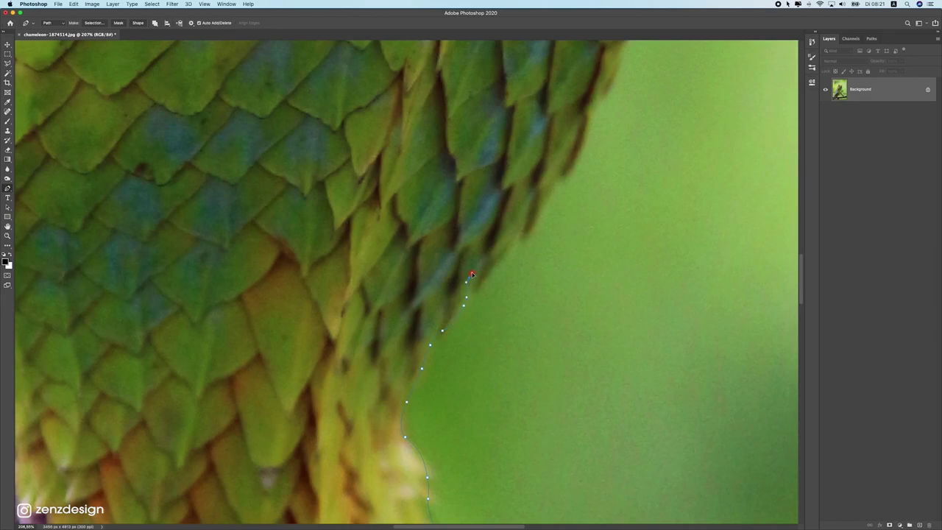
Step: Continue the path upward along the scaly outer edge of the chameleon's throat toward the chin
drag(472, 294, 506, 277)
click(483, 312)
click(520, 252)
drag(527, 245, 471, 380)
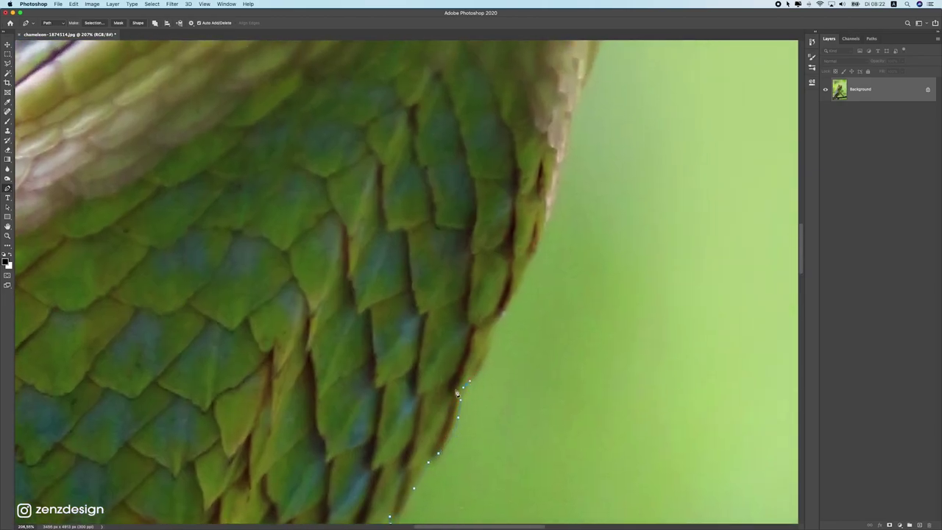
click(495, 328)
drag(500, 322, 521, 279)
Step: Run the path outside the canvas below the photo and close it at its starting point beside the twig
scroll(552, 247, up, 2)
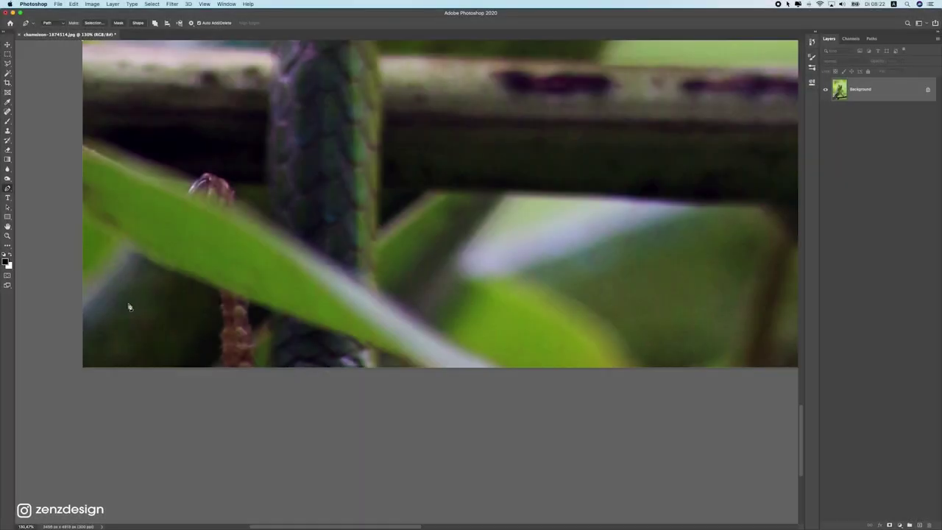
scroll(120, 99, up, 1)
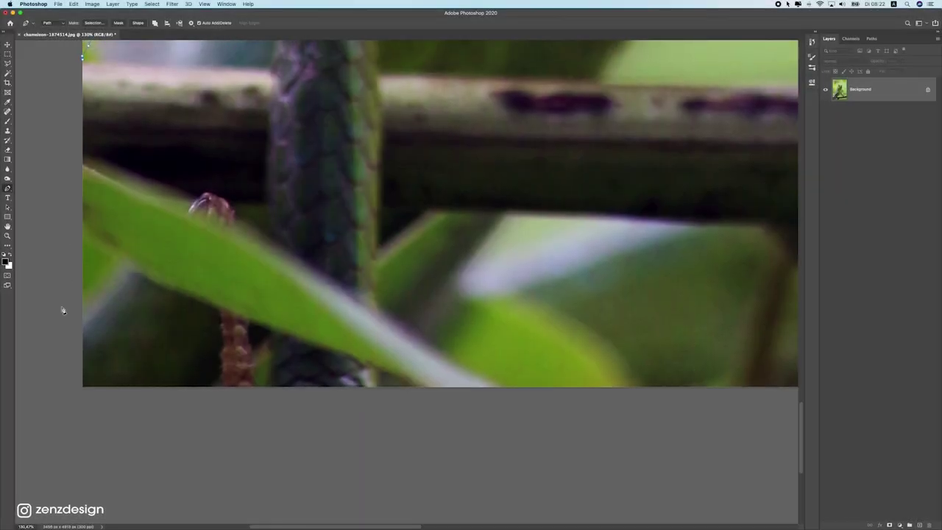
drag(716, 420, 345, 362)
drag(611, 400, 296, 346)
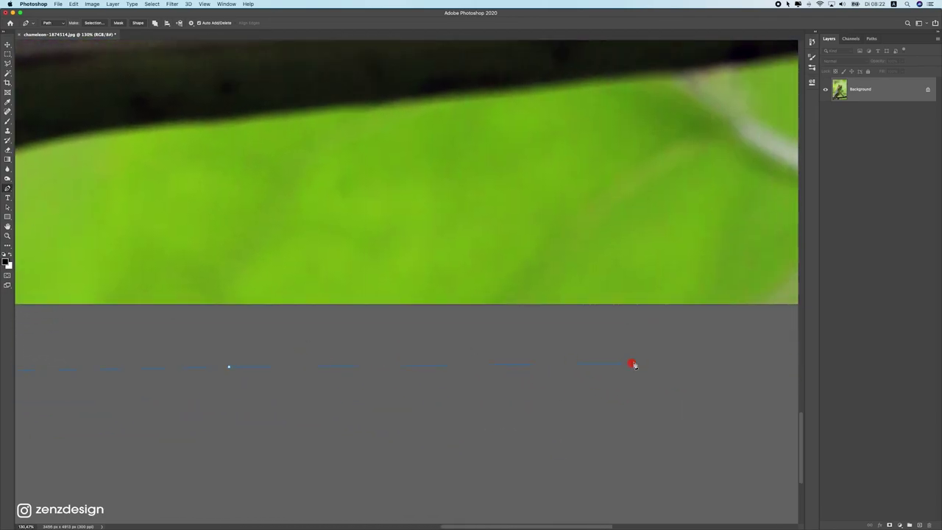
drag(631, 365, 268, 358)
scroll(485, 236, up, 10)
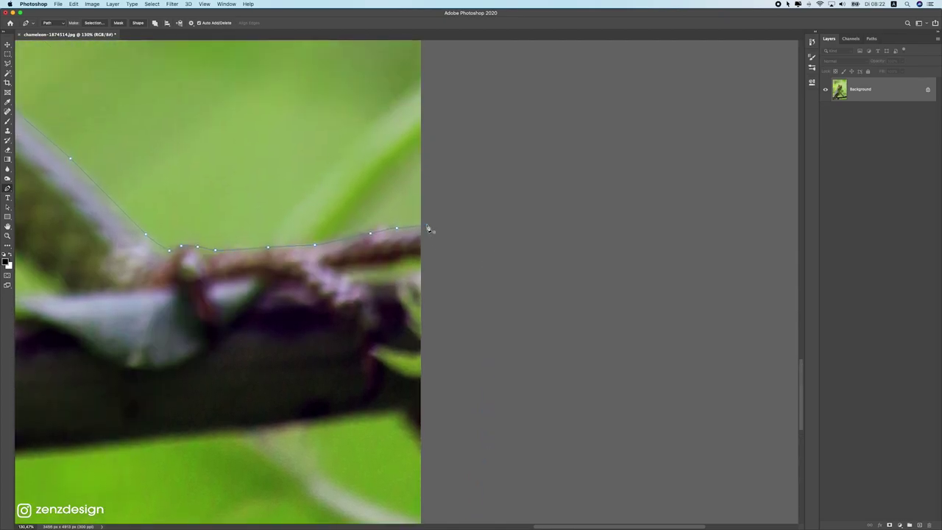
Step: Convert the path to a new selection with a 1-pixel feather radius and add a layer mask from it
right_click(378, 242)
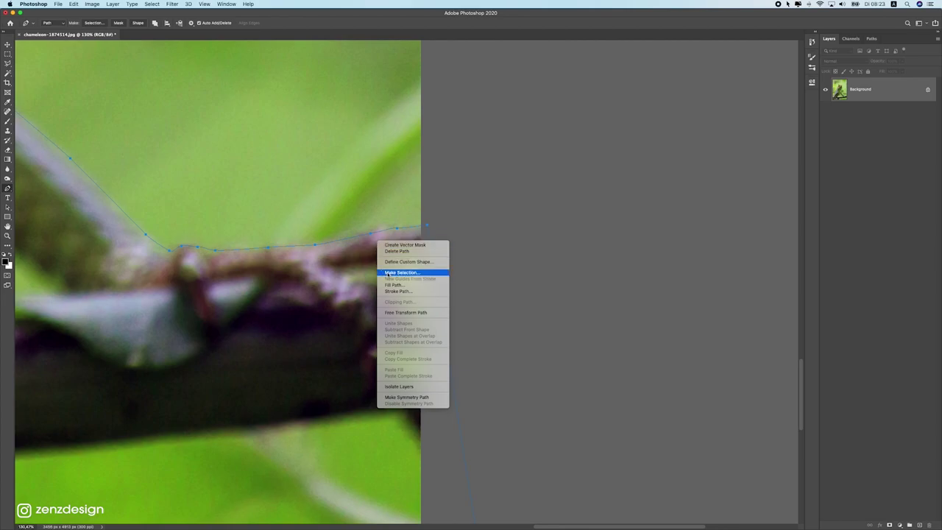
click(388, 273)
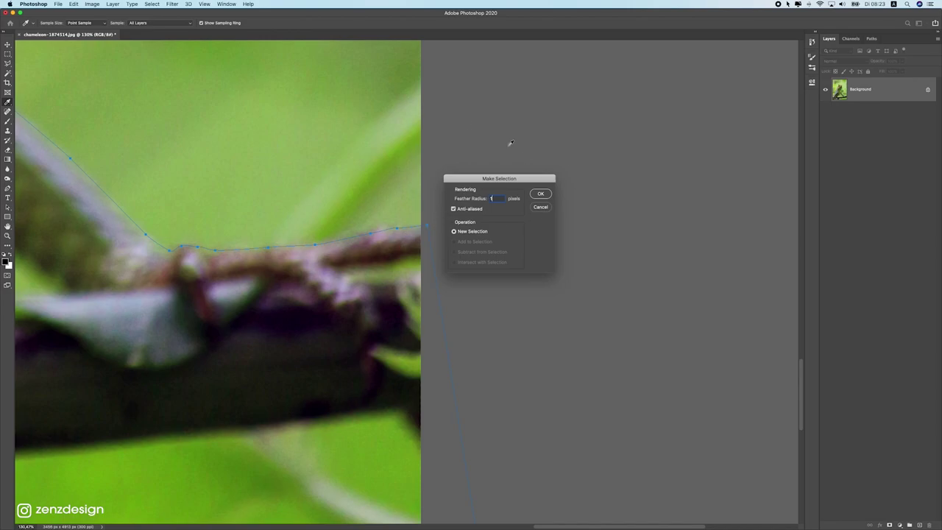
click(541, 193)
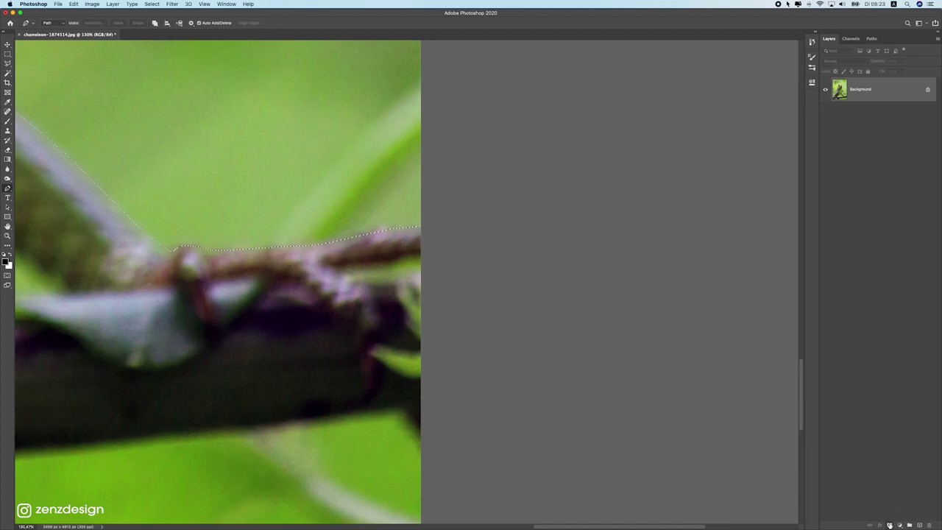
click(889, 524)
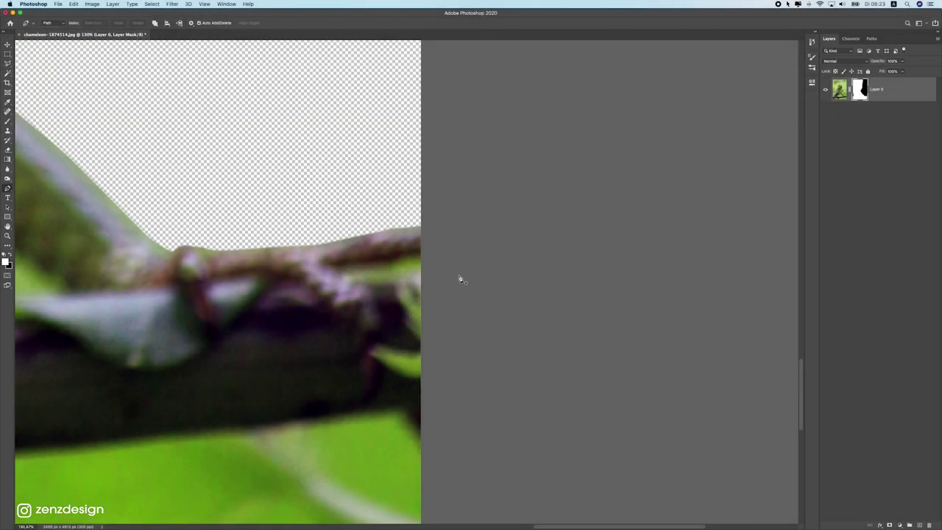
Step: Start a new Pen path at the photo's right edge and trace the branch's underside to the downward-hanging stem
drag(185, 267, 517, 155)
drag(633, 420, 552, 275)
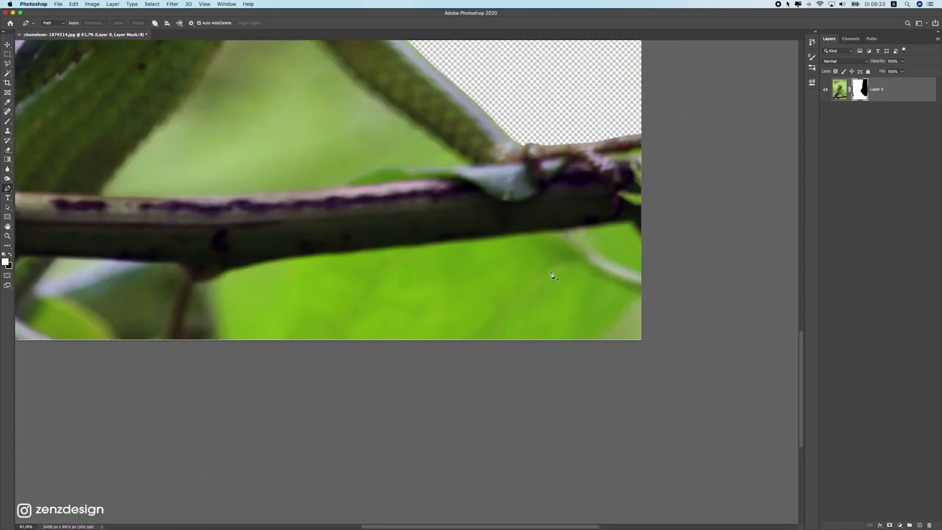
scroll(554, 275, up, 2)
click(654, 225)
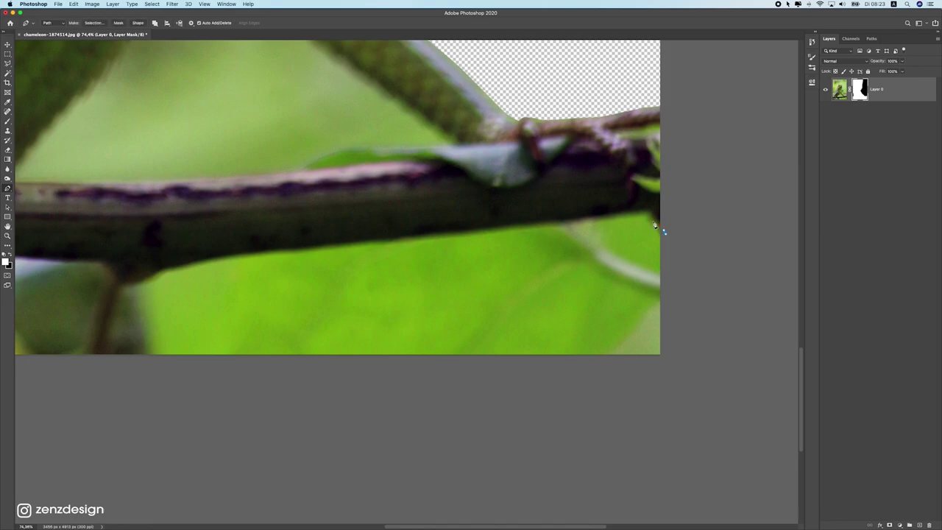
drag(650, 217, 633, 214)
drag(538, 224, 520, 224)
drag(448, 228, 419, 231)
drag(336, 243, 208, 257)
drag(181, 263, 150, 275)
drag(137, 281, 124, 285)
Step: Route the path down from the stem, below the canvas and around its lower right corner, closing it at the starting point
drag(143, 350, 144, 352)
drag(153, 375, 187, 389)
drag(224, 394, 343, 408)
drag(470, 421, 515, 427)
drag(599, 417, 633, 401)
drag(690, 378, 712, 325)
drag(699, 281, 697, 276)
drag(677, 195, 546, 191)
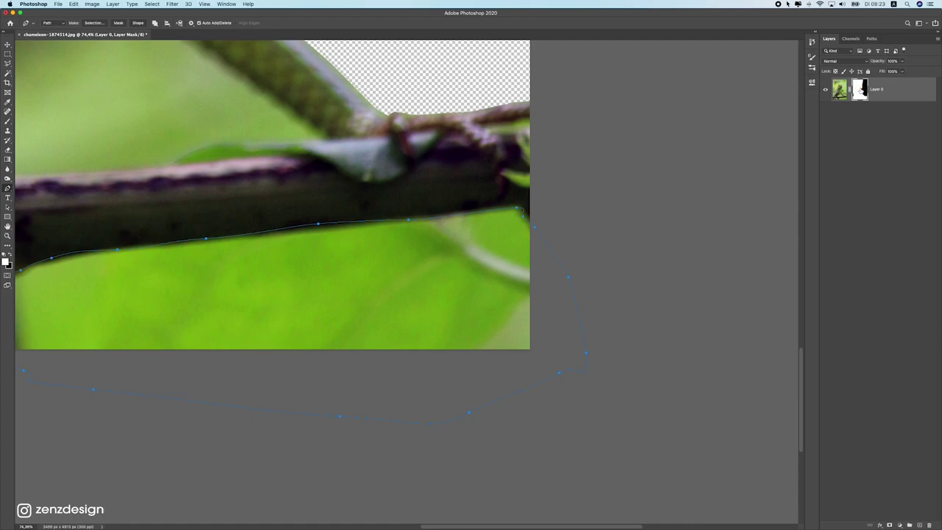
Step: Switch between Layer 0's image and mask thumbnails, leaving the layer mask active
click(841, 90)
click(858, 89)
click(841, 90)
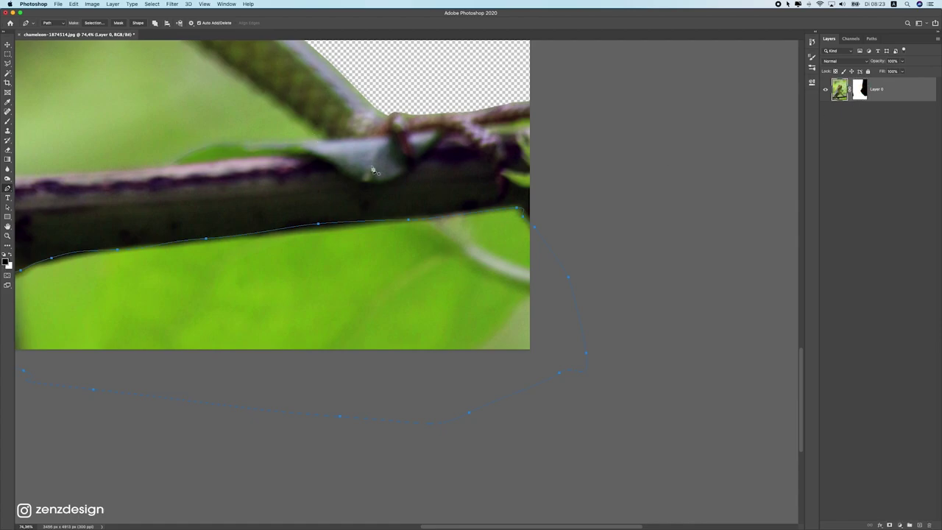
click(855, 89)
Step: Turn the closed path into a selection and fill it with the black background color on the mask to hide the area below the branch
right_click(521, 215)
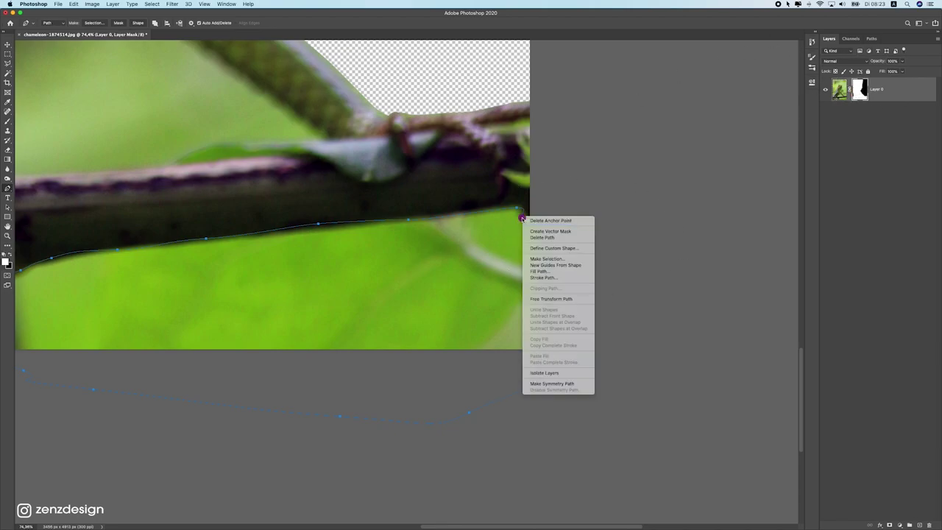
click(550, 258)
click(538, 195)
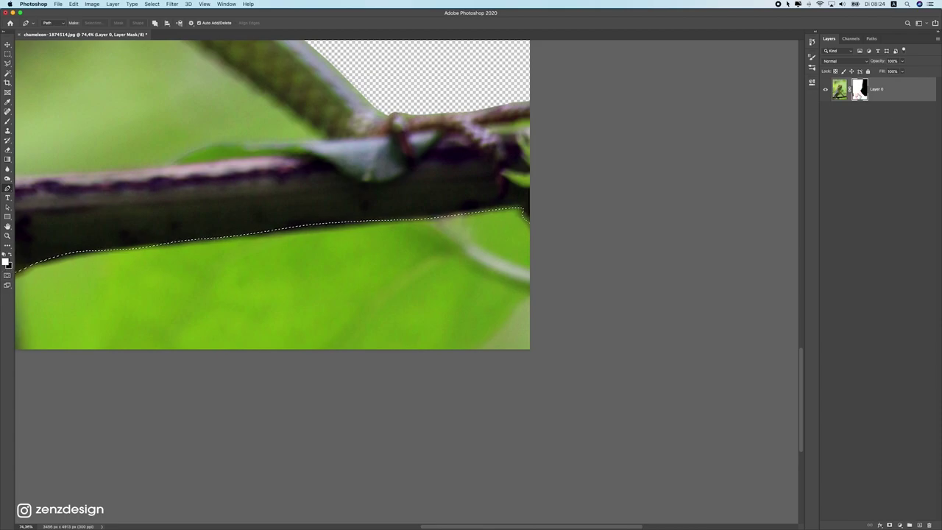
key(super+BackSpace)
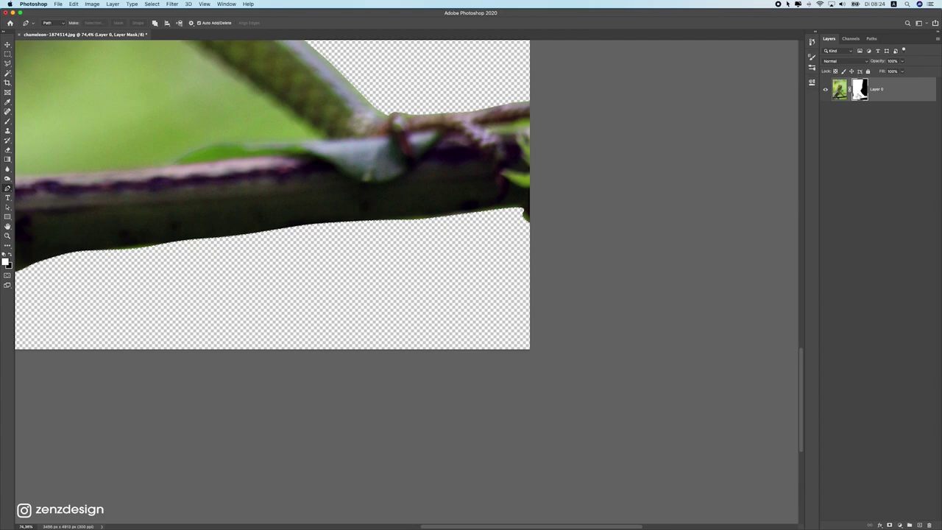
right_click(450, 180)
click(352, 173)
key(m)
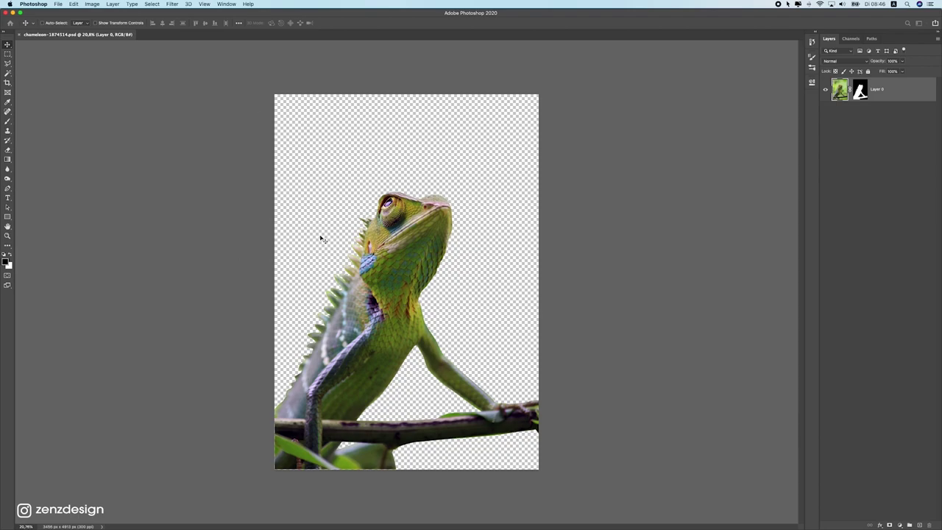
Step: Create a new document 2160 pixels wide and 2700 pixels high at 72 pixels/inch
click(59, 5)
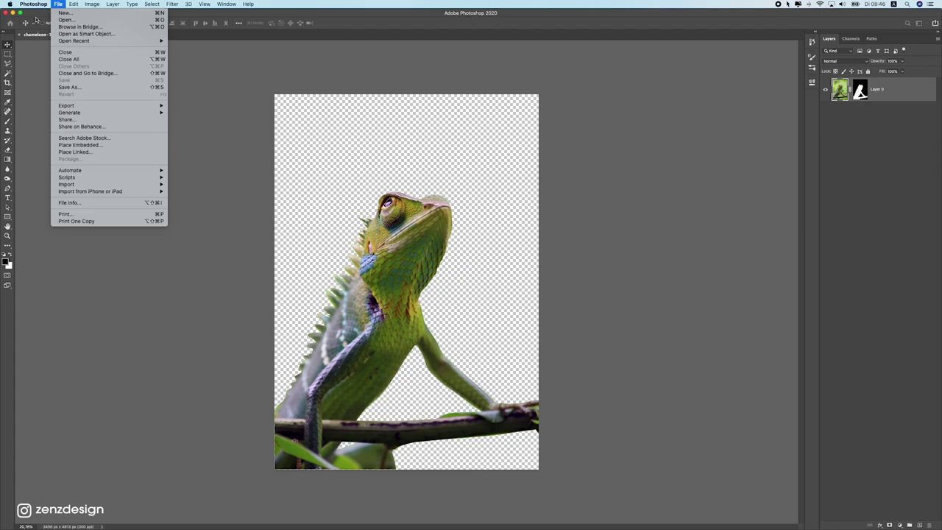
click(36, 19)
key(super+n)
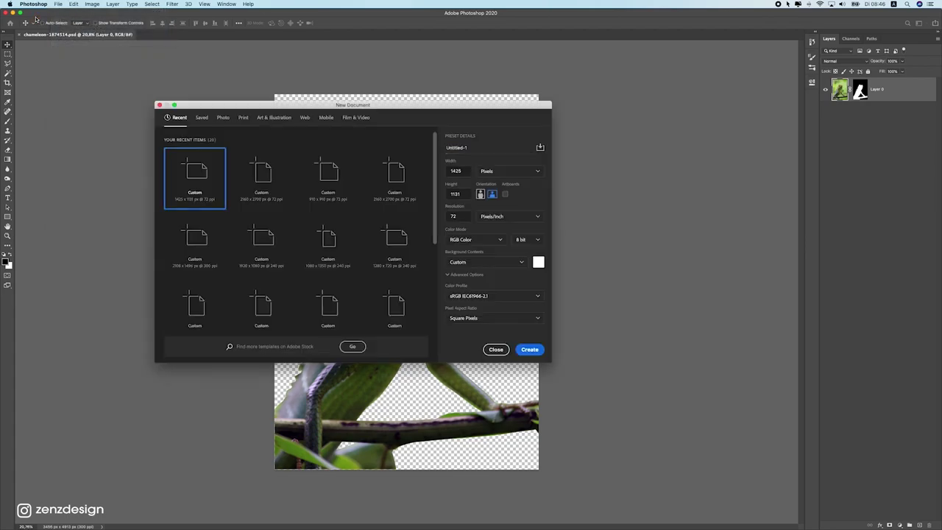
double_click(456, 170)
text(2)
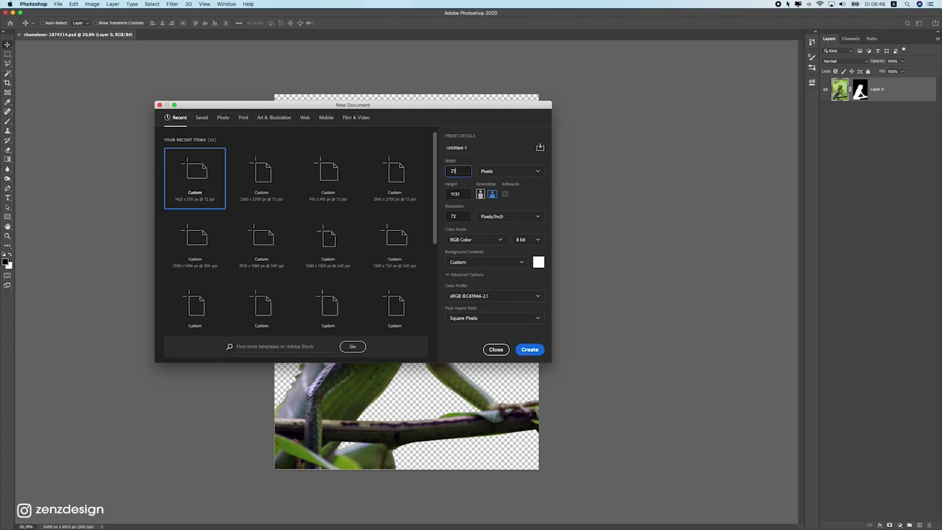
text(160)
double_click(456, 193)
text(2700)
double_click(455, 215)
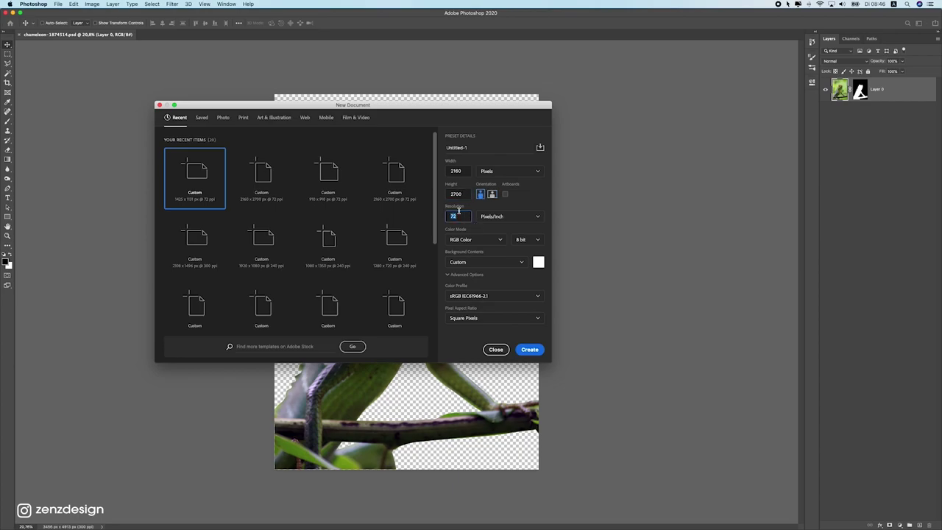
click(459, 214)
click(533, 351)
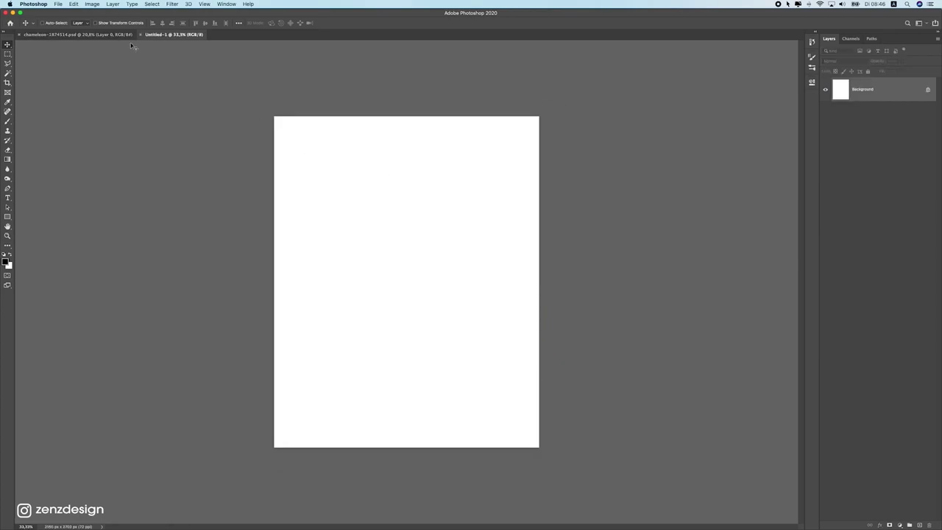
Step: Copy the masked chameleon from chameleon-1874514.psd into the new document and convert its layer to a smart object
click(109, 33)
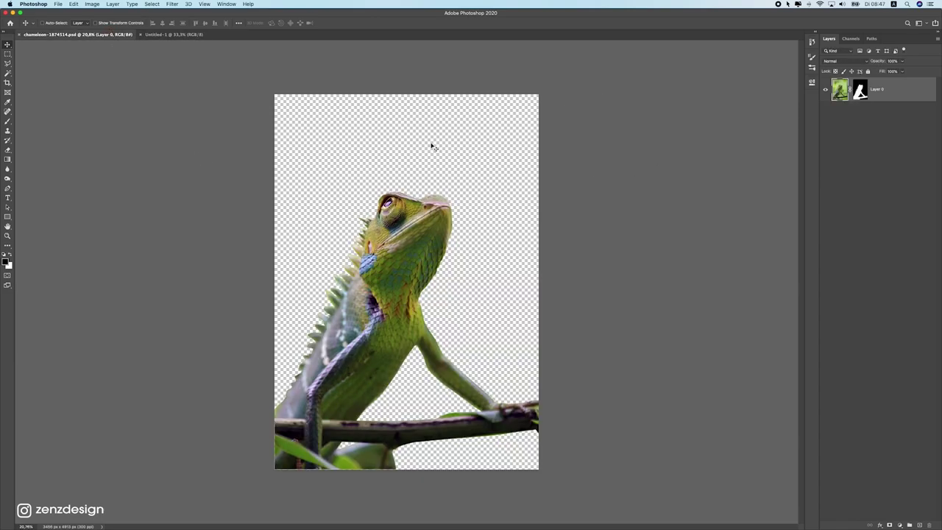
drag(356, 174, 435, 218)
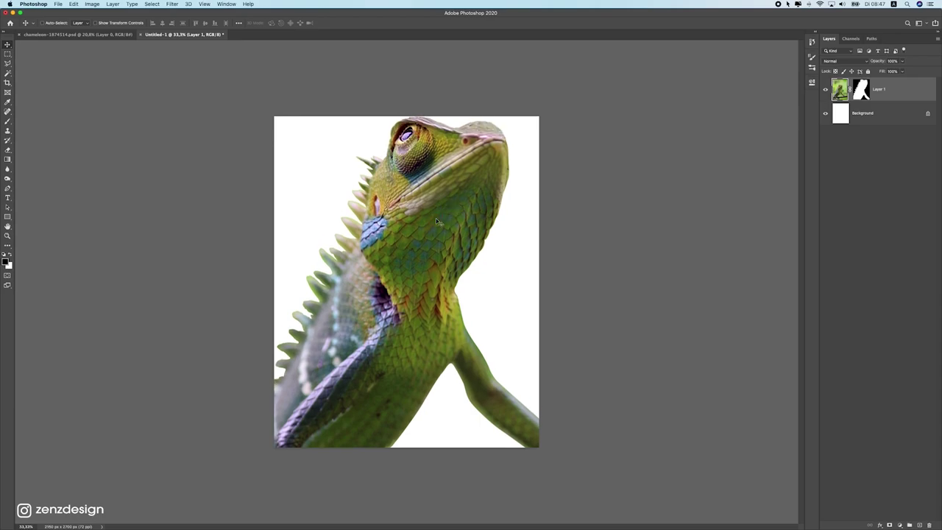
right_click(914, 90)
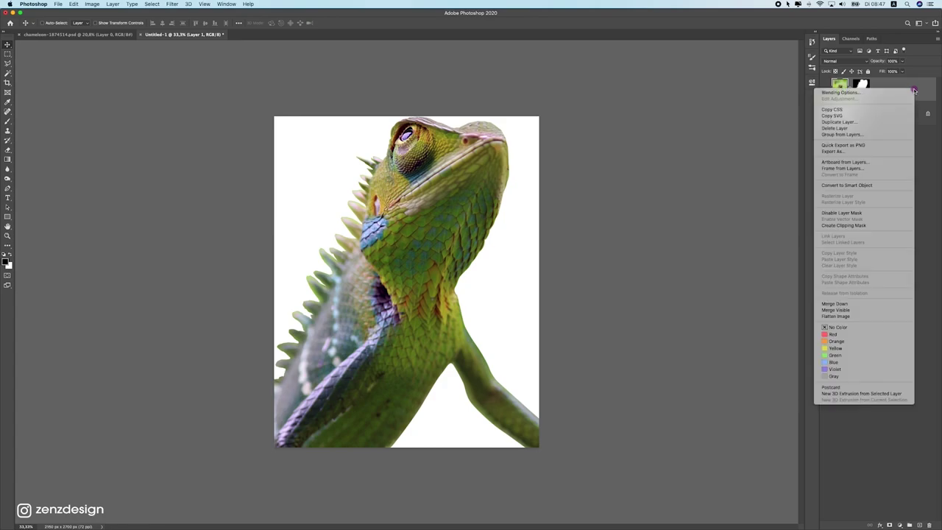
click(840, 186)
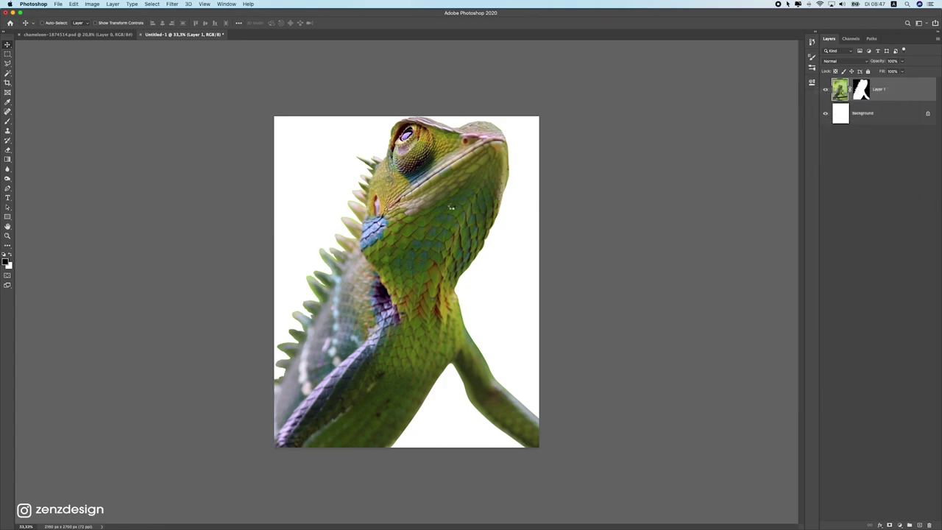
scroll(405, 210, down, 1)
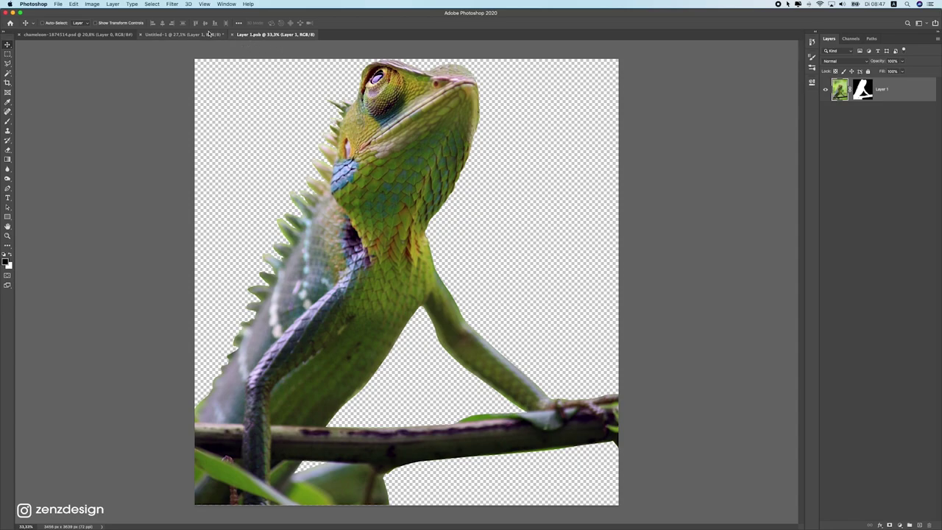
Step: Return to Untitled-1, close the smart object's Layer 1.psb contents, and shift the chameleon slightly on the canvas
click(184, 34)
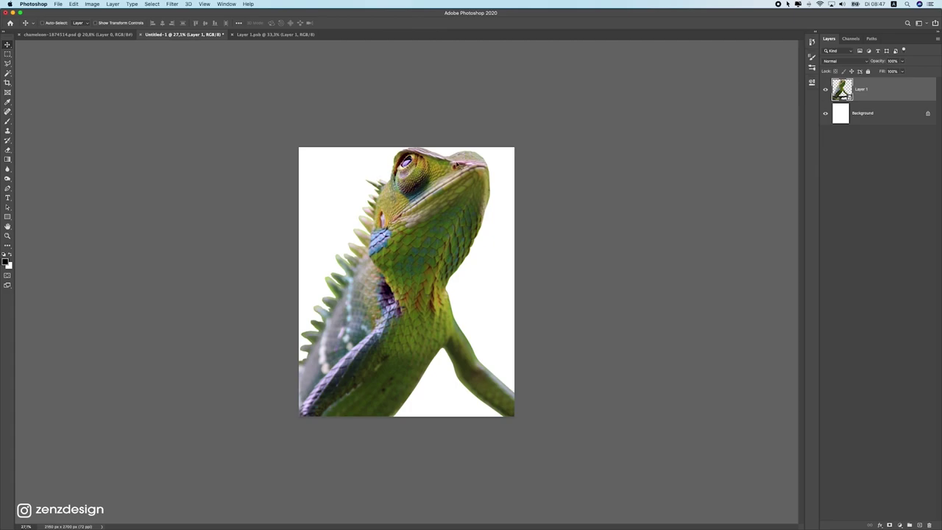
click(238, 34)
click(233, 35)
drag(501, 169, 444, 212)
right_click(885, 88)
click(903, 92)
key(super+t)
key(Return)
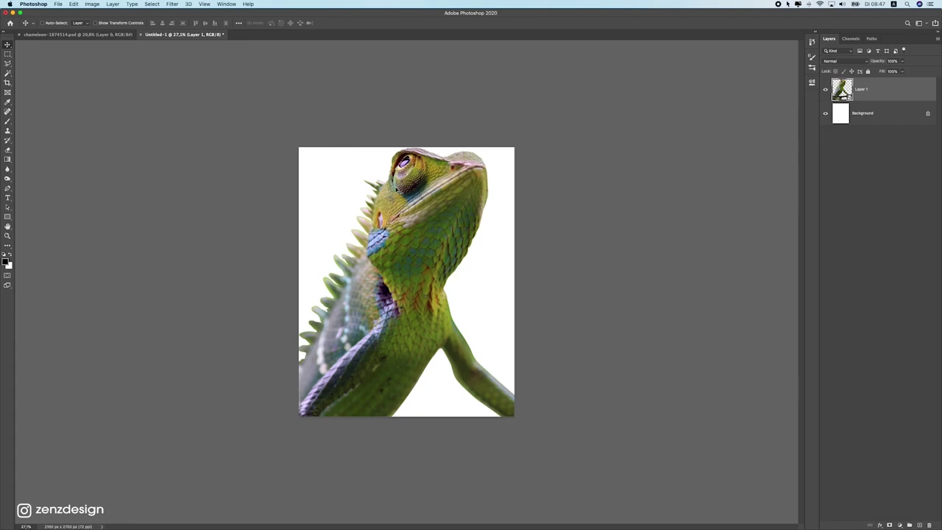
Step: Scale the chameleon down to about 58% without rotation and place it in the canvas's lower left area
key(super+t)
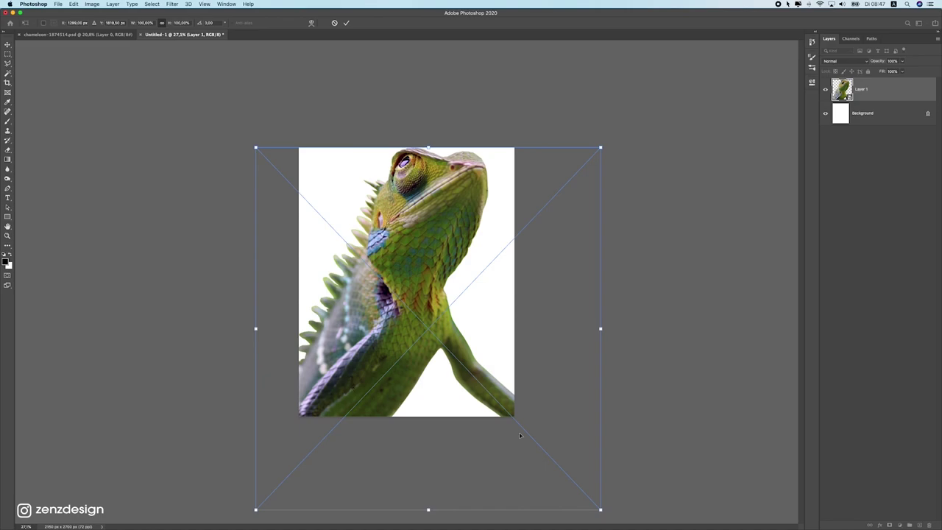
drag(604, 514, 633, 477)
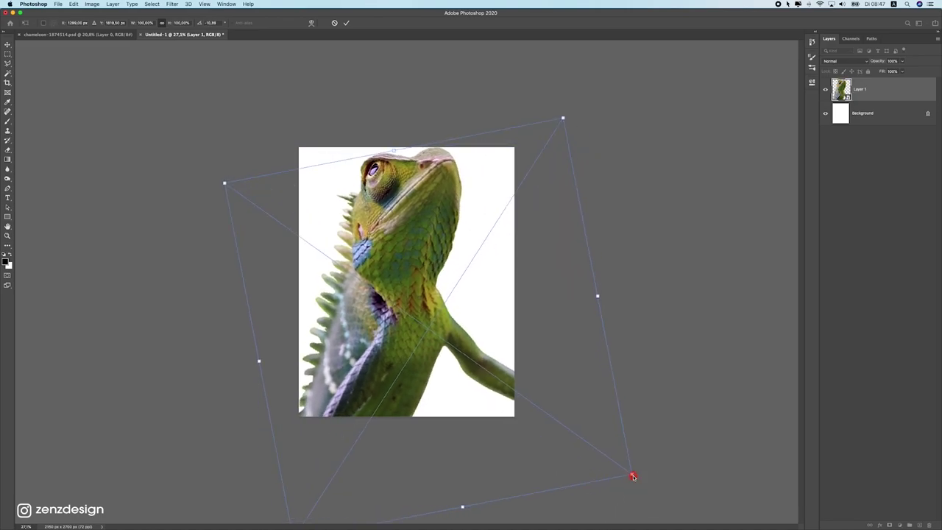
key(super+z)
drag(599, 146, 493, 260)
drag(374, 340, 373, 297)
drag(507, 199, 489, 309)
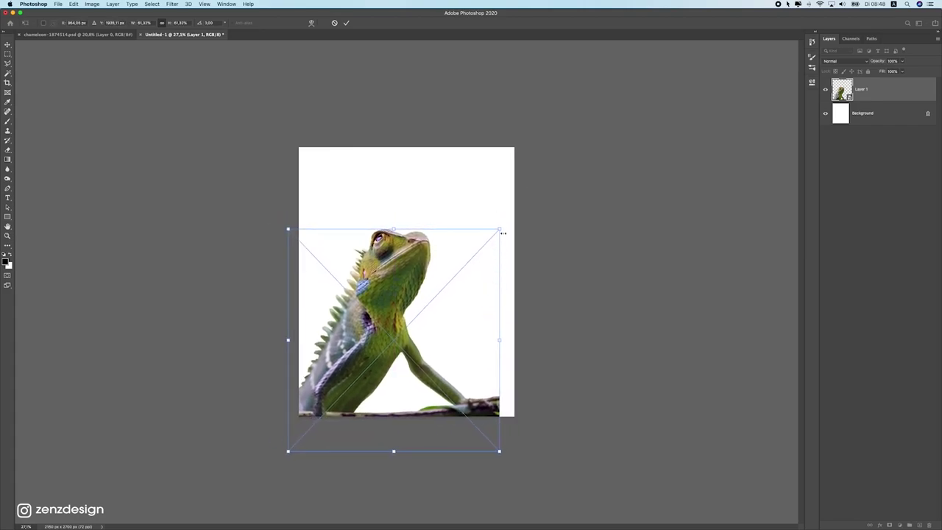
drag(502, 229, 489, 244)
drag(452, 270, 468, 264)
mouse_move(504, 239)
mouse_down()
mouse_move(511, 229)
mouse_move(481, 259)
mouse_move(498, 239)
mouse_up()
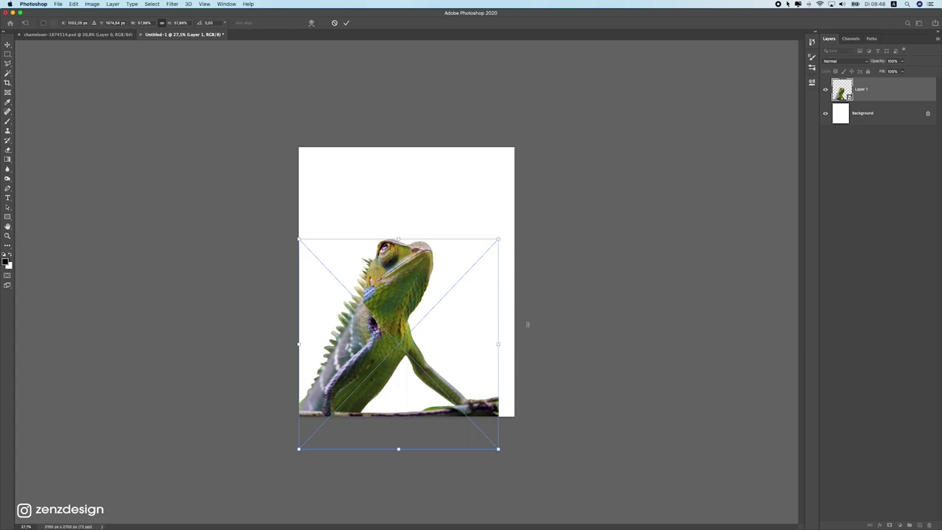
click(495, 401)
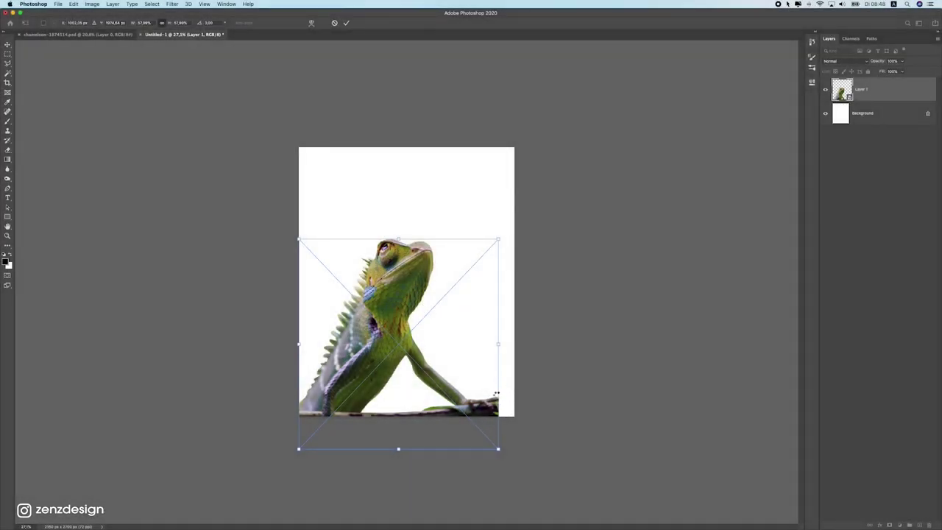
key(Return)
drag(463, 244, 454, 243)
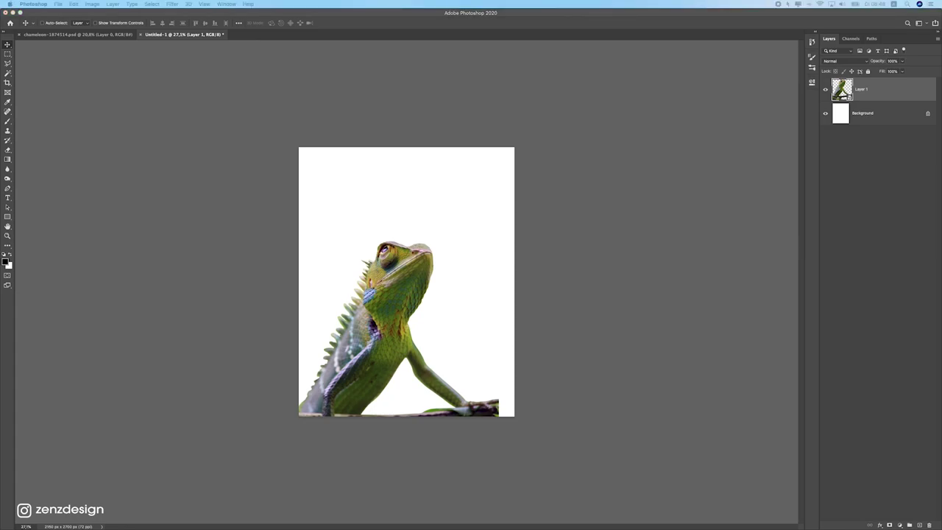
Step: Place the monarch butterfly clipart in the composition, enlarge it, and position it above the chameleon's head
drag(532, 189, 416, 196)
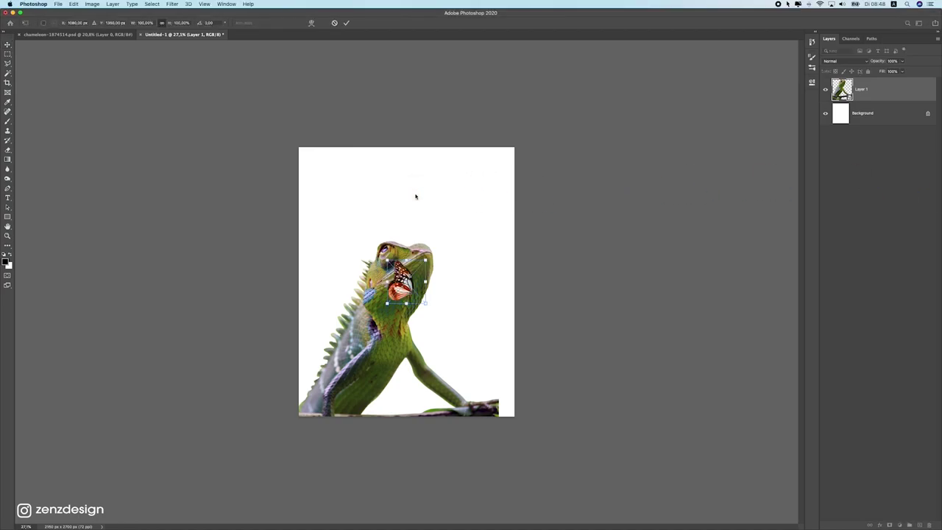
drag(418, 297, 441, 237)
drag(417, 203, 416, 187)
drag(443, 220, 446, 226)
drag(429, 180, 424, 192)
key(Return)
Step: Enlarge the butterfly to about 170% and shift it slightly up and left above the chameleon
key(super+t)
drag(448, 223, 461, 234)
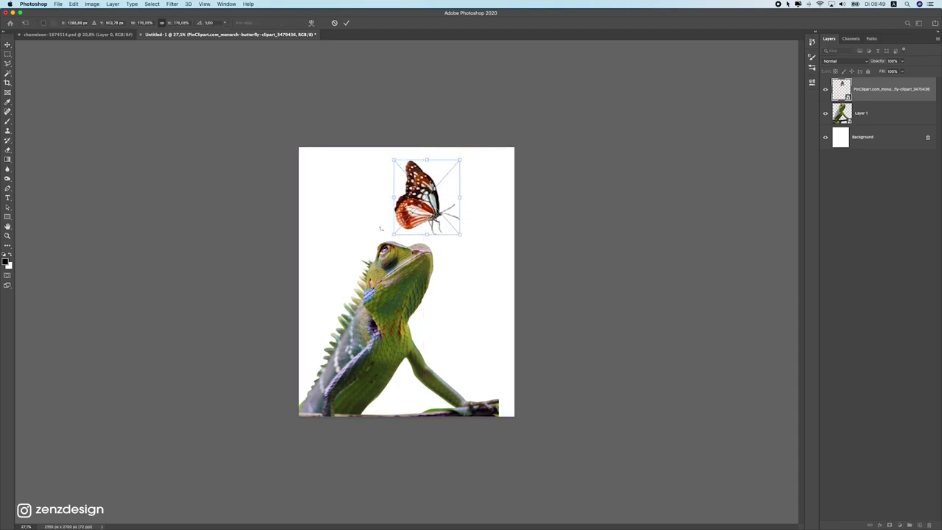
key(Return)
drag(427, 193, 419, 188)
Step: Scale the chameleon down further and keep it at the canvas's lower left with the branch in view
click(412, 286)
drag(412, 286, 447, 289)
key(ctrl+t)
key(Return)
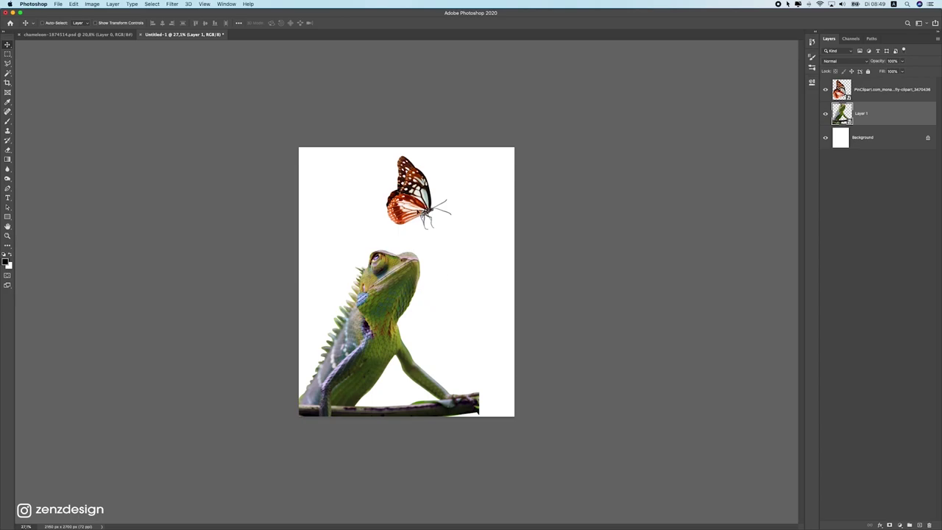
Step: Reduce the butterfly to about 149% and center it horizontally above the chameleon's head
click(430, 210)
key(ctrl+t)
drag(451, 228, 448, 180)
mouse_move(423, 227)
mouse_down()
mouse_move(417, 218)
mouse_move(437, 232)
mouse_move(422, 214)
mouse_up()
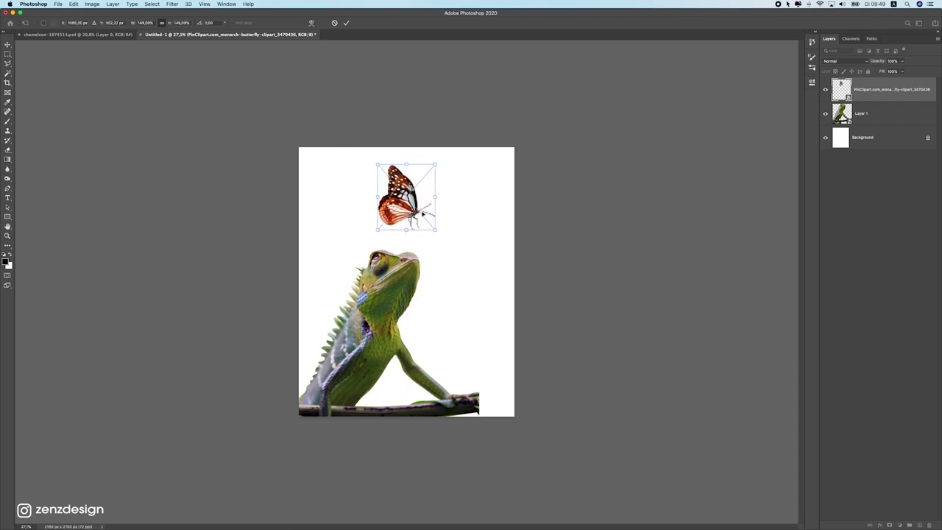
key(Return)
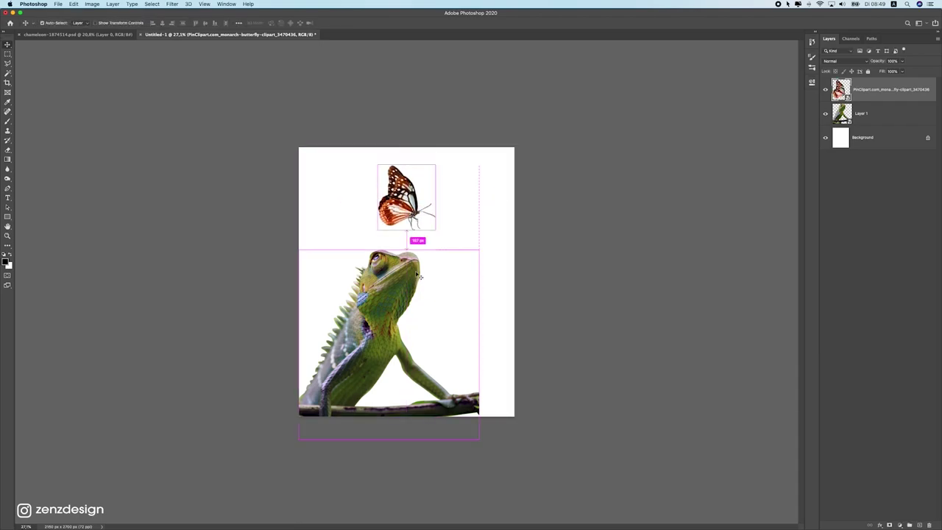
Step: Delete the layer mask from Layer 0 in chameleon-1874514.psd
key(super+Tab)
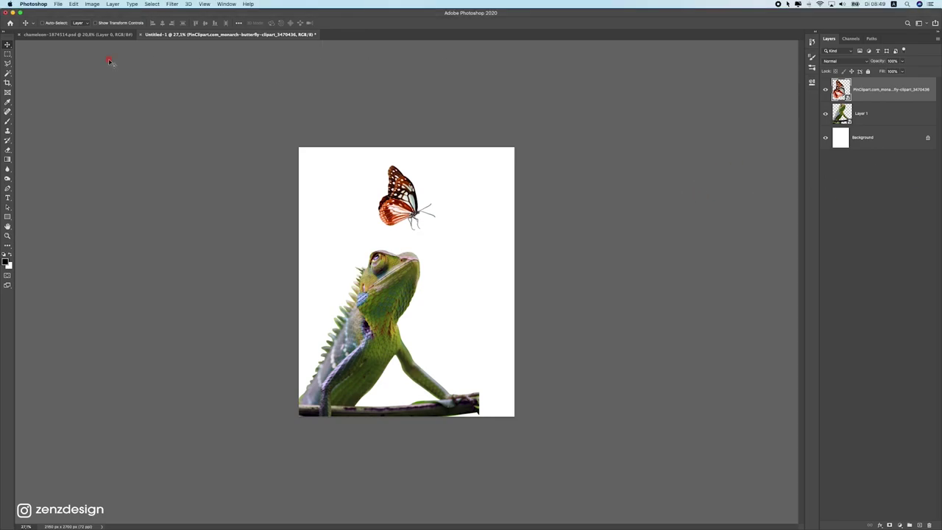
click(96, 34)
right_click(857, 89)
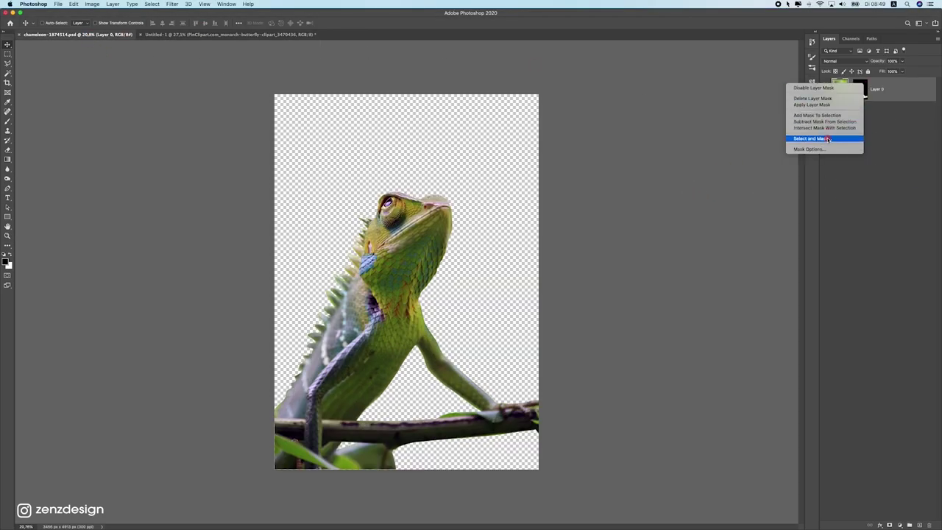
click(815, 98)
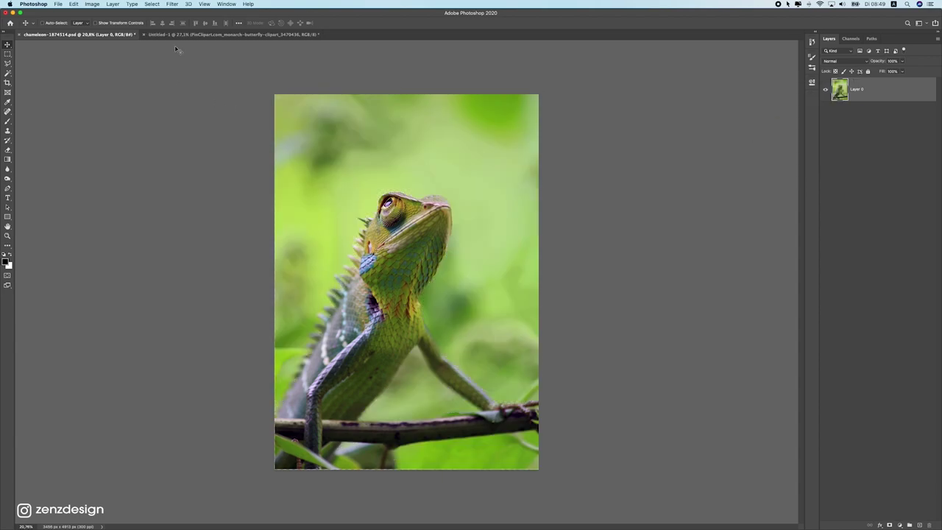
Step: Compare the unmasked chameleon photo with the composition and examine the cutout's edges up close
click(228, 35)
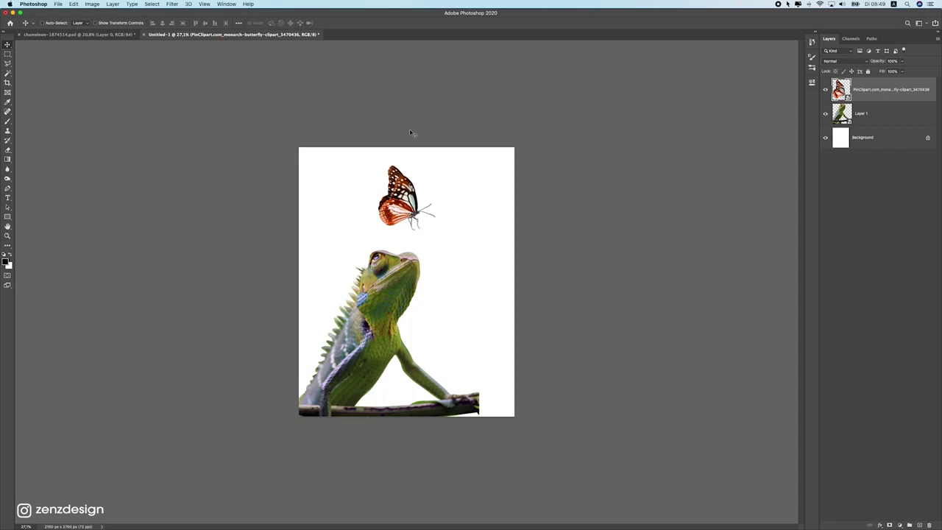
click(114, 35)
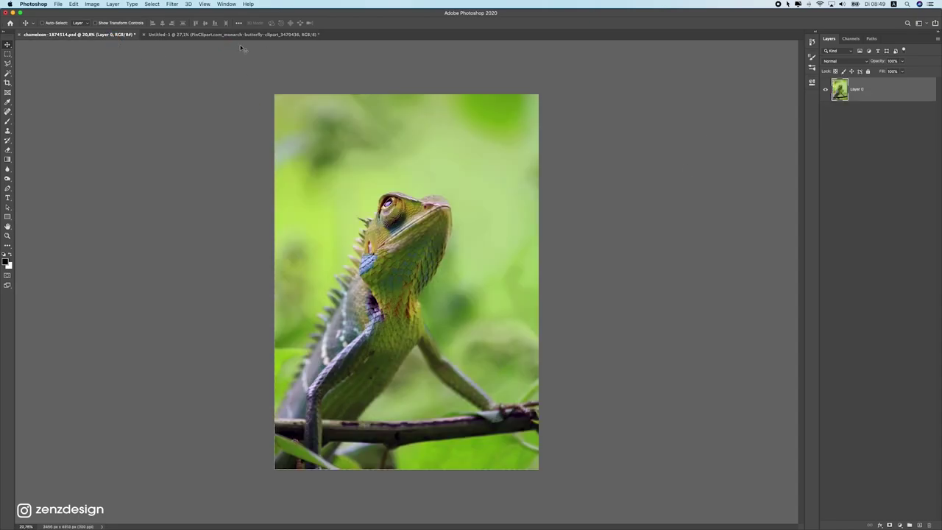
click(235, 35)
scroll(303, 328, up, 5)
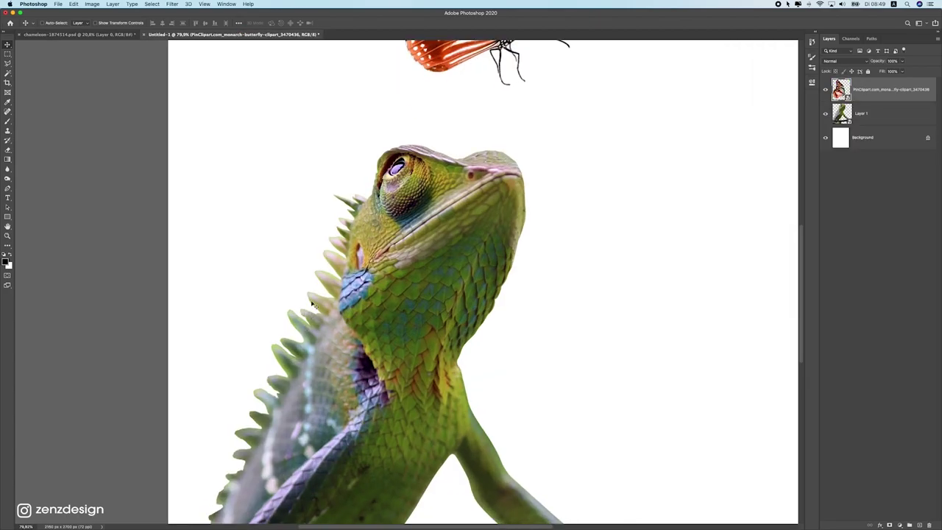
scroll(332, 255, down, 4)
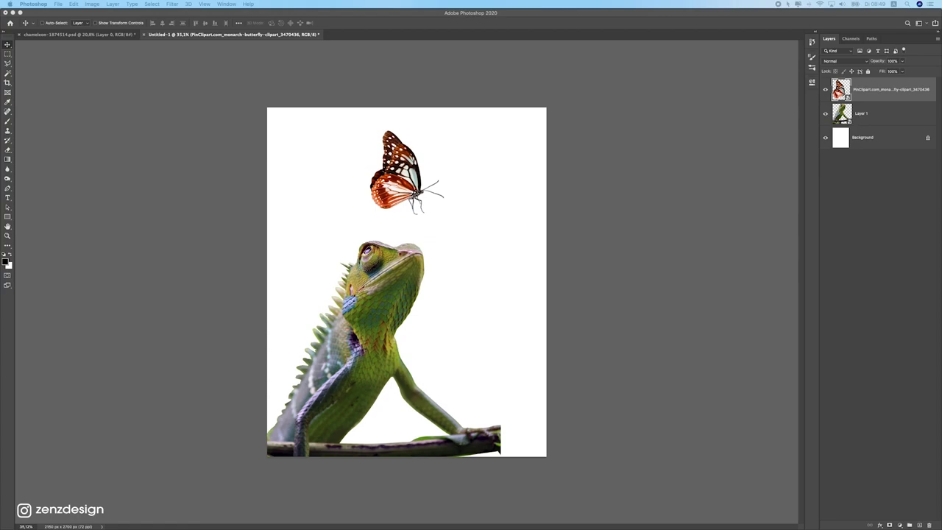
Step: Place the adventure-boardwalk forest bridge photo and move its layer below Layer 1
drag(543, 211, 379, 228)
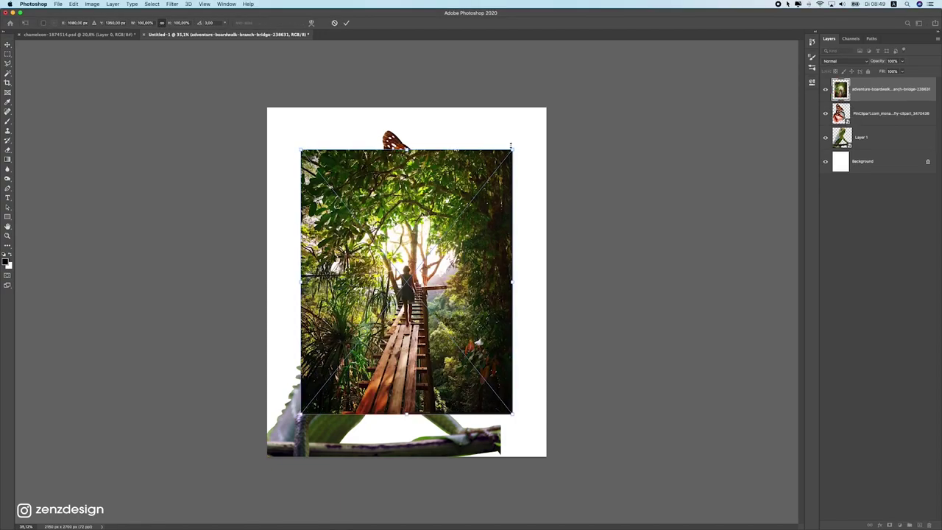
key(Return)
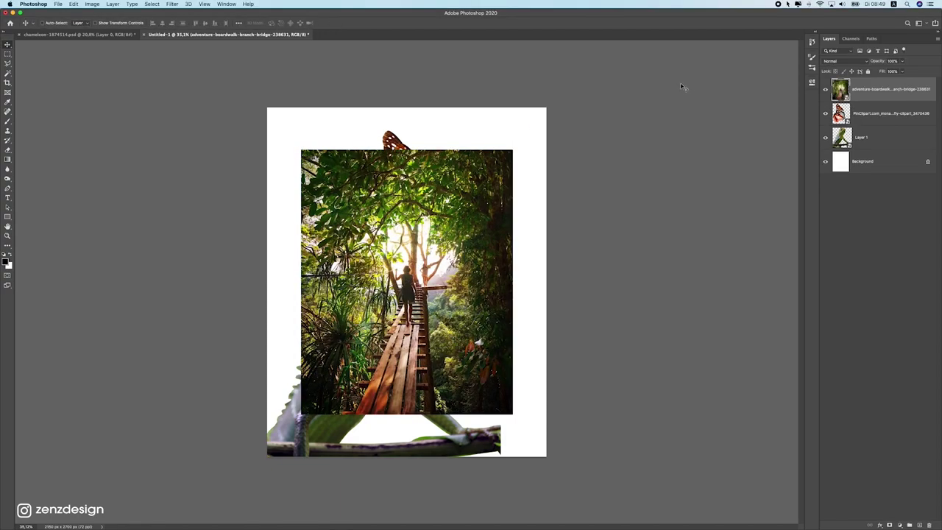
drag(870, 93, 872, 149)
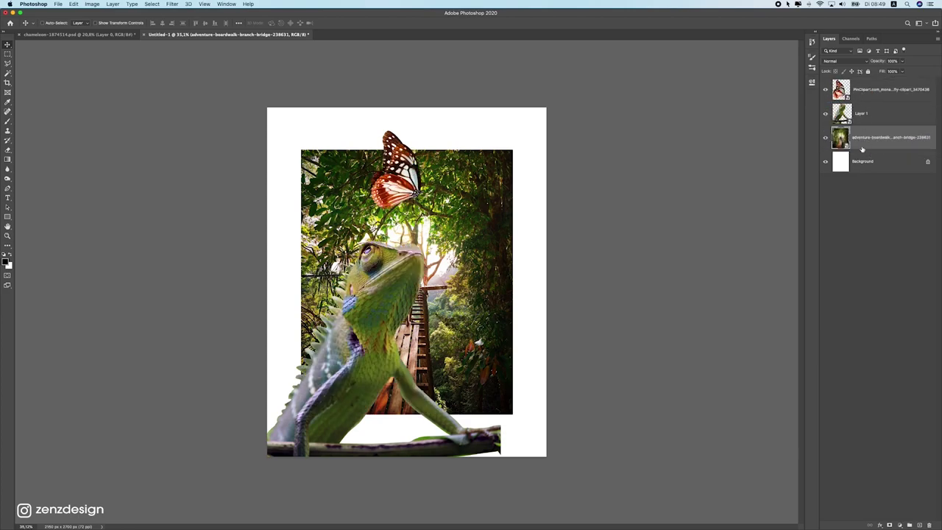
Step: Review the stacking order of the butterfly, chameleon and forest layers
click(880, 120)
click(879, 93)
click(877, 120)
click(881, 96)
click(877, 140)
click(872, 113)
click(875, 95)
click(877, 114)
click(881, 97)
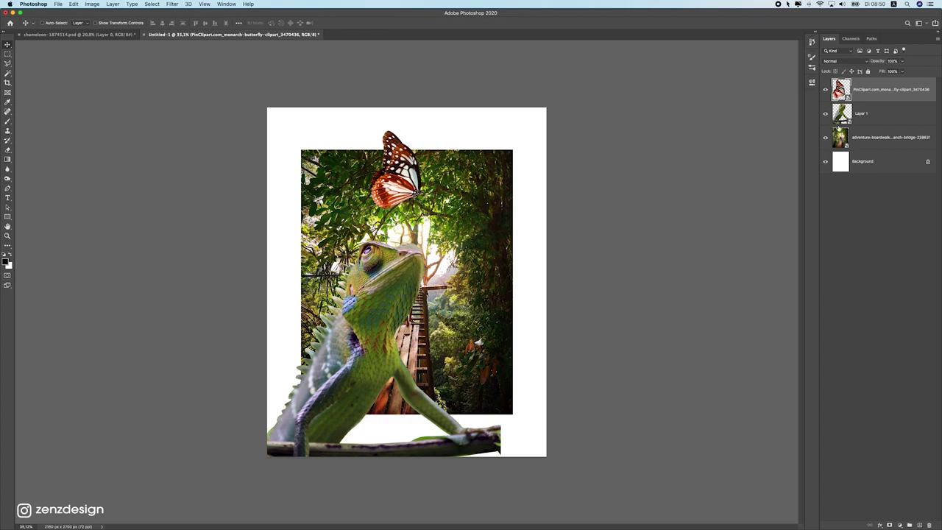
Step: Enlarge the forest bridge photo well beyond the canvas and position its tree branches behind the chameleon and butterfly
super+click(434, 197)
drag(426, 198, 372, 242)
key(super+minus)
key(super+minus)
key(super+t)
drag(430, 237, 375, 274)
key(super+plus)
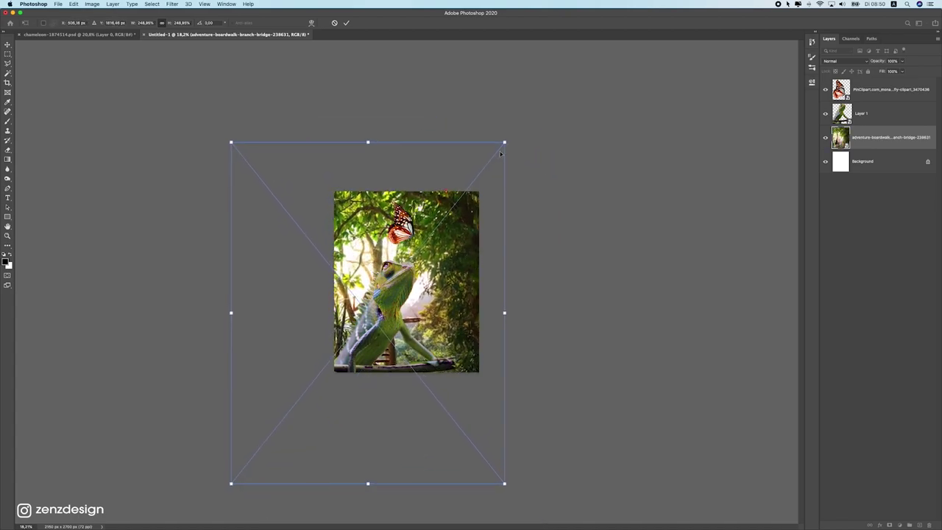
drag(504, 141, 714, 39)
drag(445, 240, 486, 301)
key(Return)
scroll(444, 259, up, 5)
drag(443, 259, 313, 326)
Step: Flip the forest photo horizontally and reposition it behind the chameleon
click(109, 4)
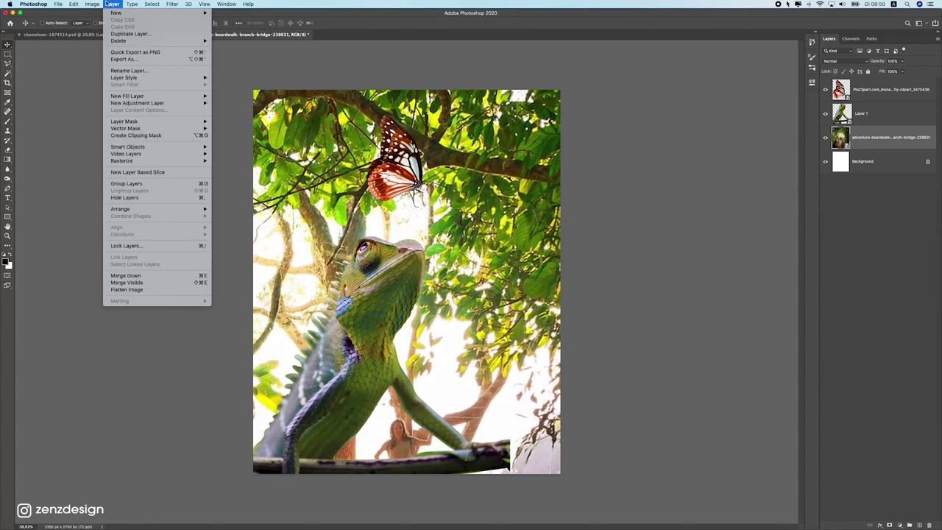
mouse_move(75, 4)
mouse_move(96, 174)
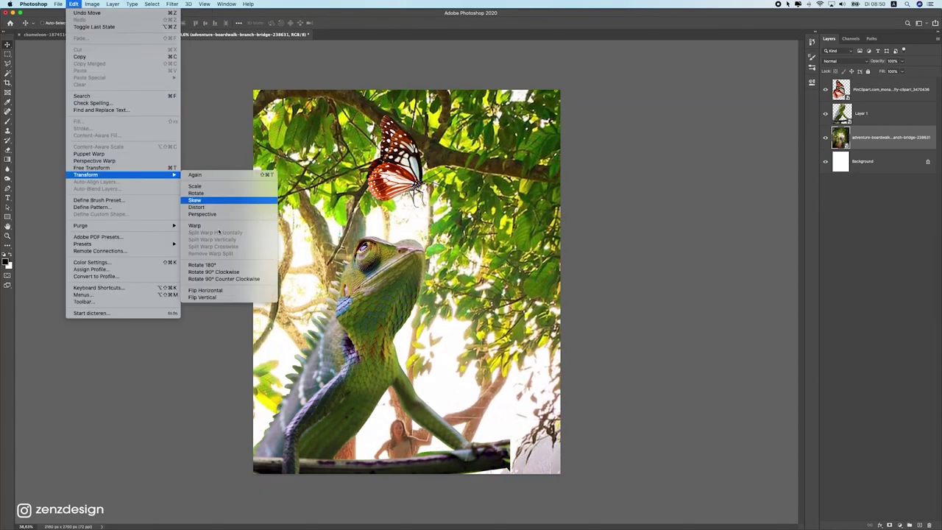
click(235, 289)
drag(332, 208, 444, 242)
Step: Enlarge the forest photo further so only the bright branches and leaves fill the canvas
scroll(462, 201, down, 2)
scroll(444, 242, down, 8)
key(super+t)
drag(578, 93, 705, 22)
drag(432, 211, 428, 220)
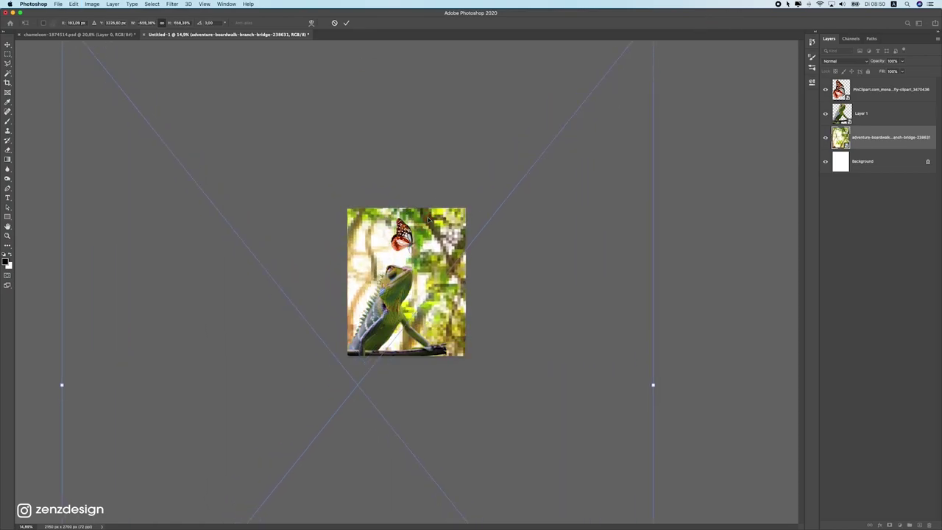
key(Return)
key(super+0)
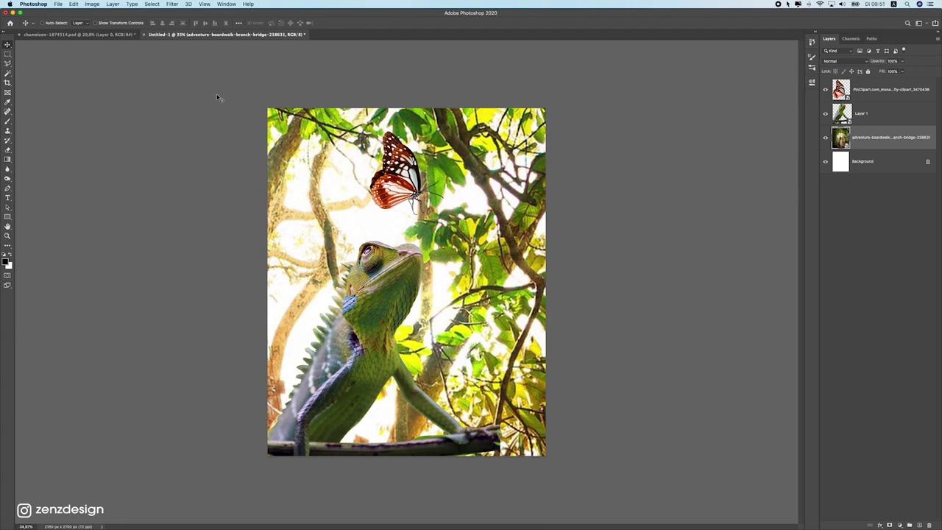
Step: Rasterize the forest photo layer and shift it slightly so the trunk clears the chameleon's head
click(171, 4)
mouse_move(250, 91)
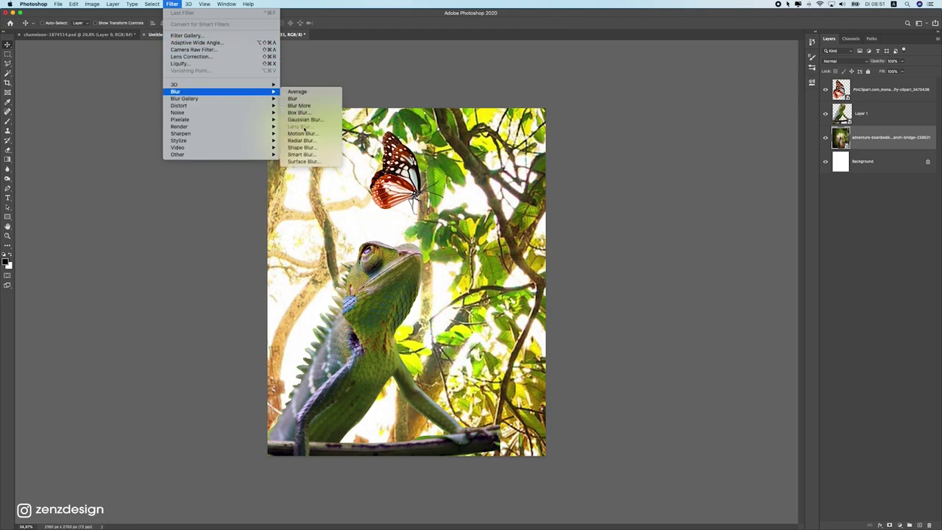
click(562, 153)
mouse_move(456, 165)
mouse_down()
mouse_move(483, 167)
mouse_move(450, 151)
mouse_up()
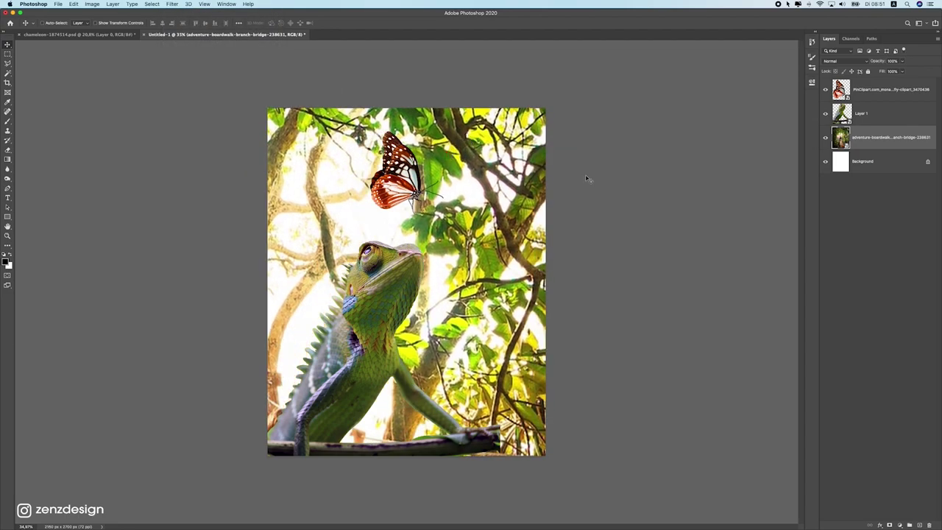
right_click(885, 146)
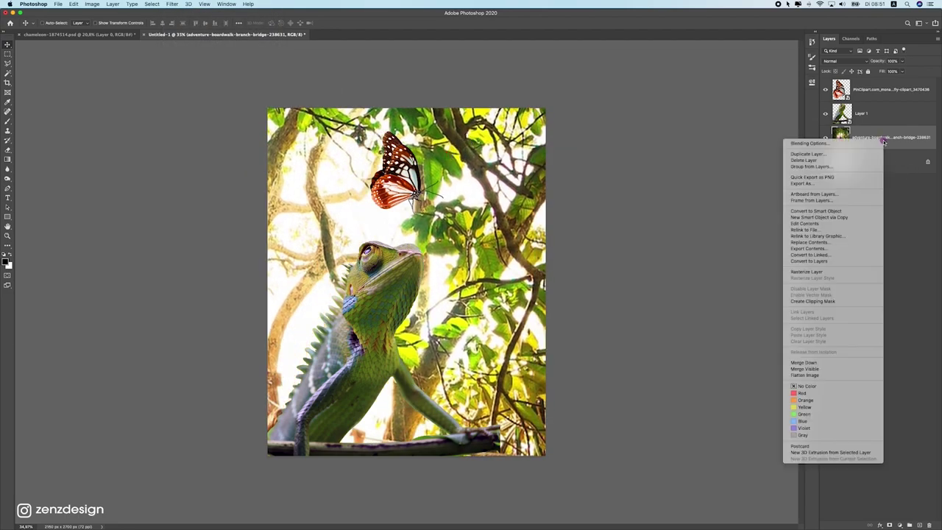
click(835, 272)
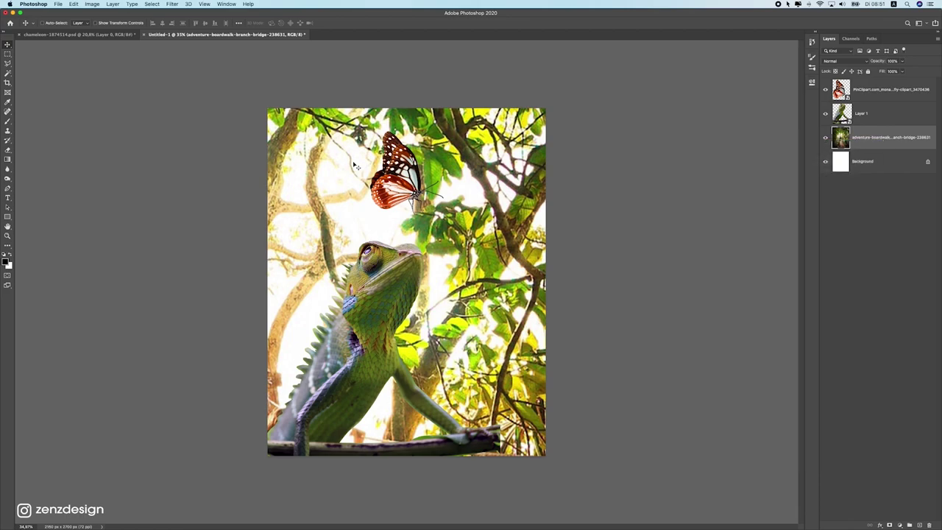
drag(322, 163, 339, 155)
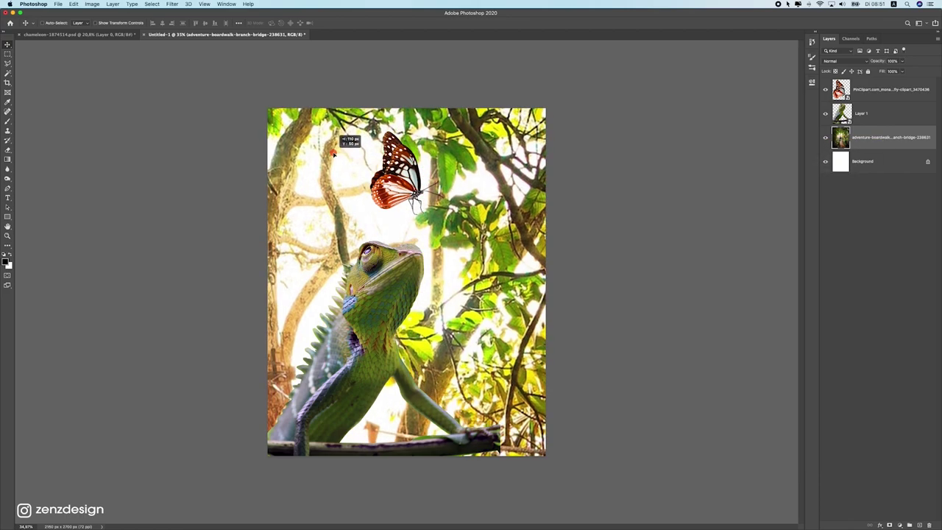
Step: Apply a Lens Blur to the forest layer with a hexagon iris and a strongly increased radius
click(179, 4)
mouse_move(210, 90)
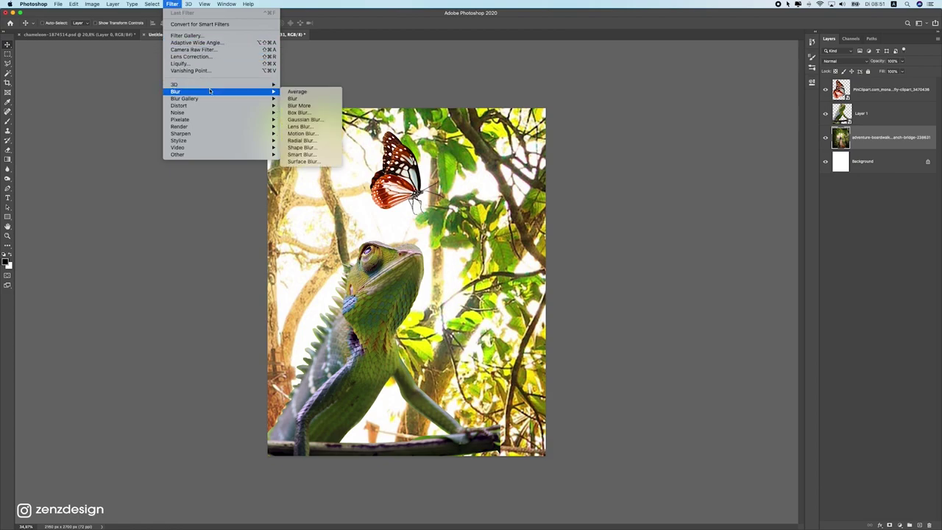
click(304, 120)
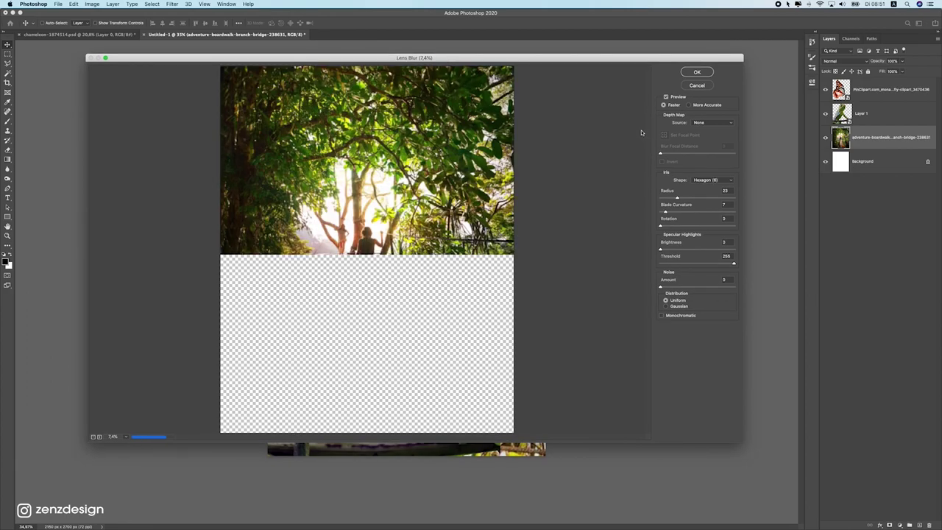
drag(684, 206, 712, 198)
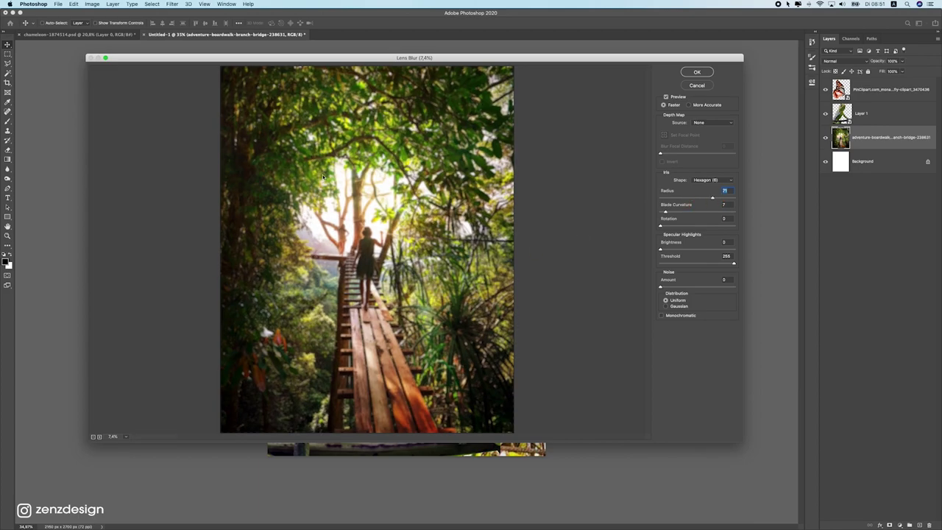
drag(697, 196, 707, 199)
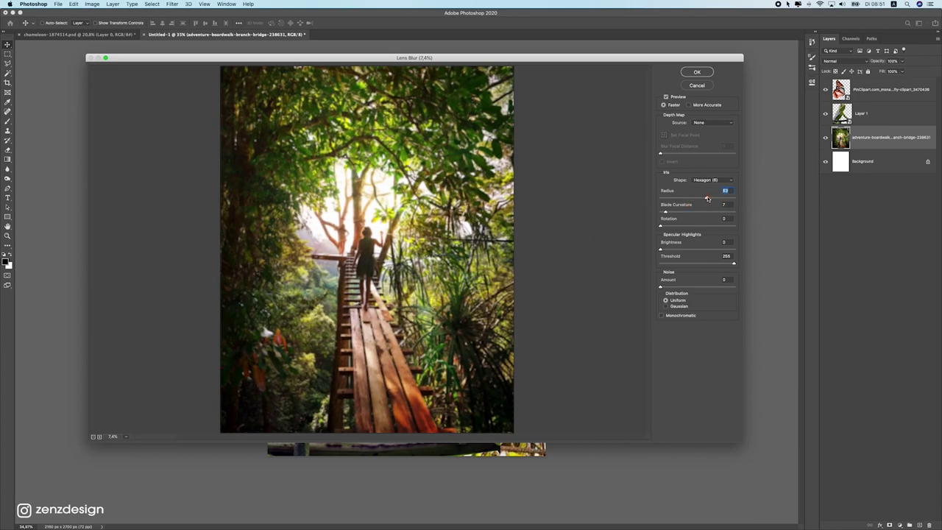
click(696, 75)
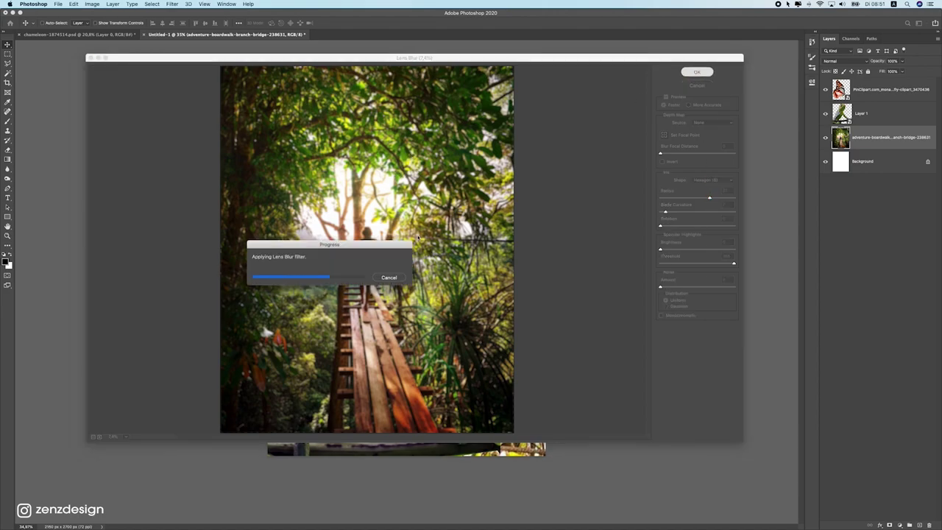
Step: Move the blurred forest around behind the subjects to try a darker foliage area as backdrop
drag(319, 249, 359, 182)
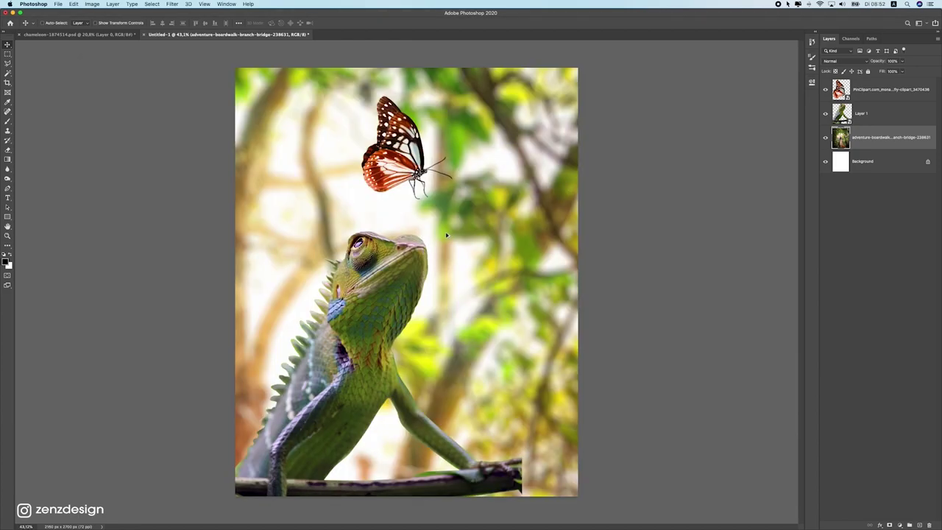
scroll(445, 235, down, 2)
scroll(446, 235, up, 1)
scroll(446, 234, down, 2)
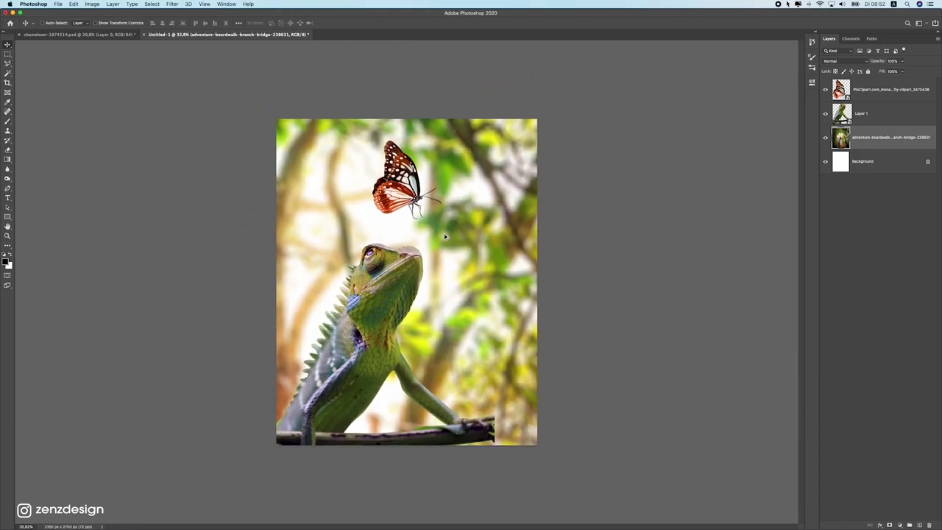
scroll(446, 234, up, 2)
drag(505, 220, 450, 207)
drag(530, 251, 587, 219)
click(297, 352)
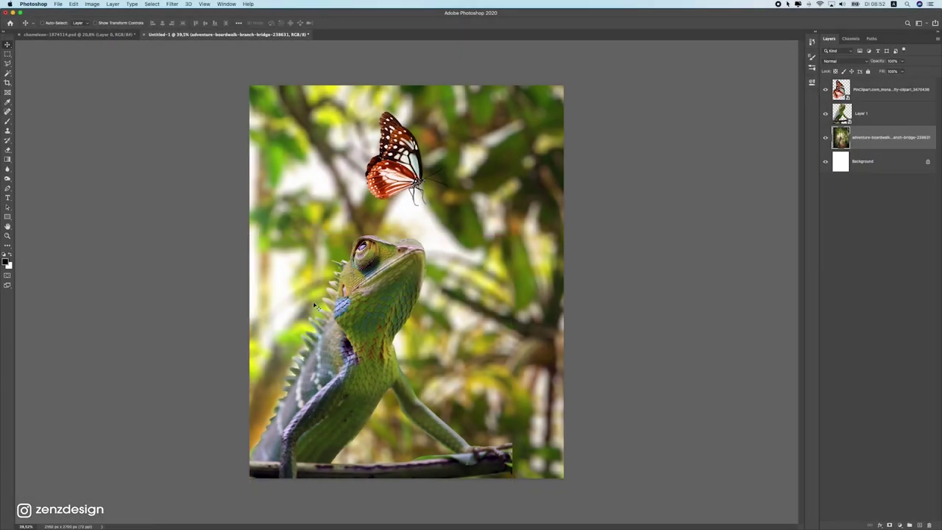
Step: Shift the blurred forest so its diagonal branch passes behind the butterfly and a bright area lies behind the chameleon's back
drag(339, 363, 471, 301)
scroll(352, 312, up, 5)
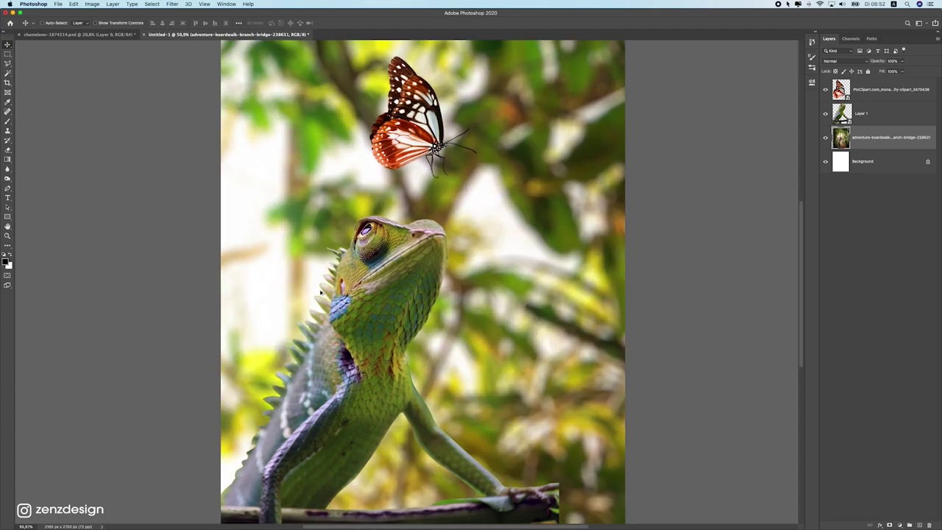
scroll(352, 309, down, 5)
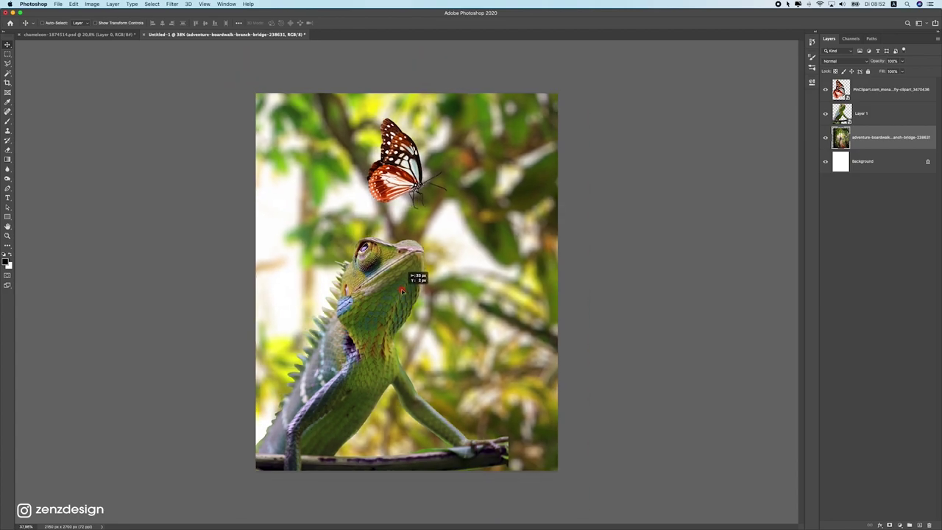
scroll(398, 290, down, 5)
scroll(395, 300, up, 3)
drag(395, 300, 448, 327)
scroll(417, 317, up, 5)
key(super+0)
scroll(328, 281, down, 2)
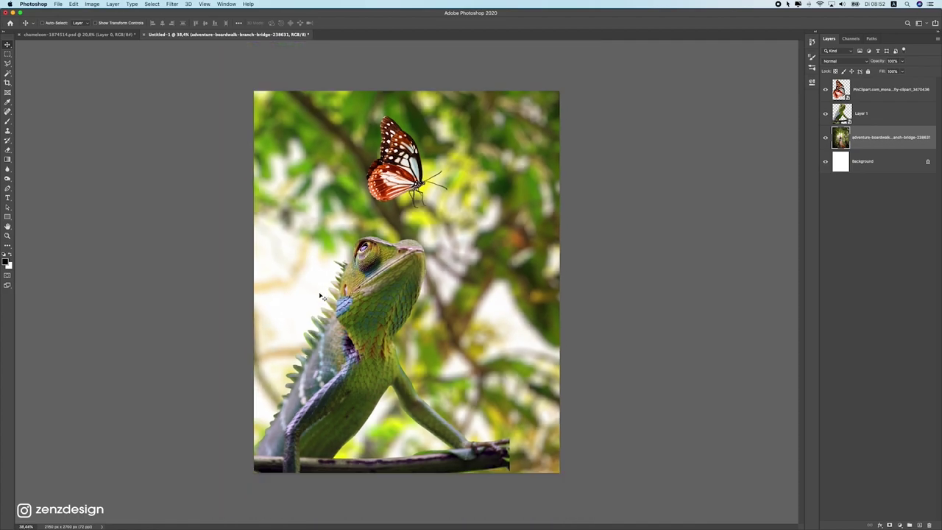
Step: Nudge the blurred forest slightly and check the whole composition at different magnifications
scroll(310, 250, down, 2)
scroll(310, 258, up, 1)
drag(409, 249, 428, 266)
scroll(429, 266, down, 3)
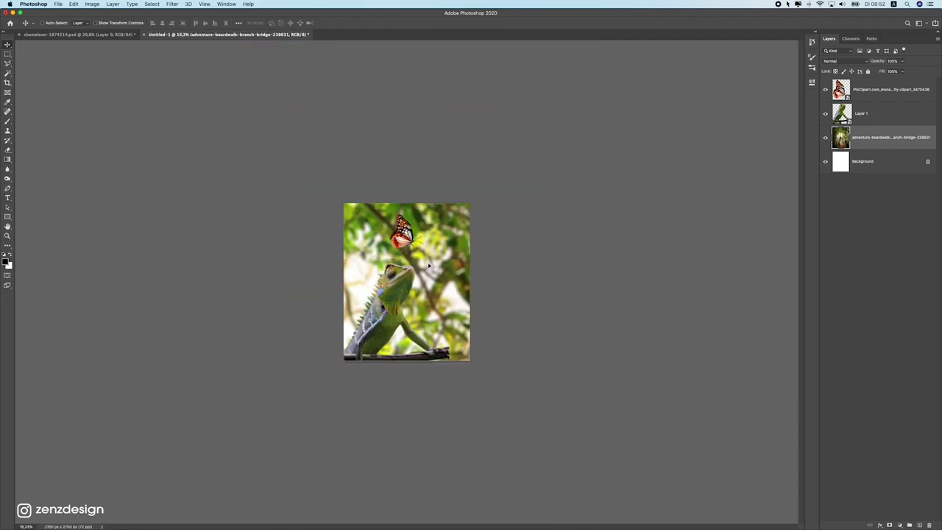
scroll(429, 267, up, 3)
scroll(454, 251, down, 2)
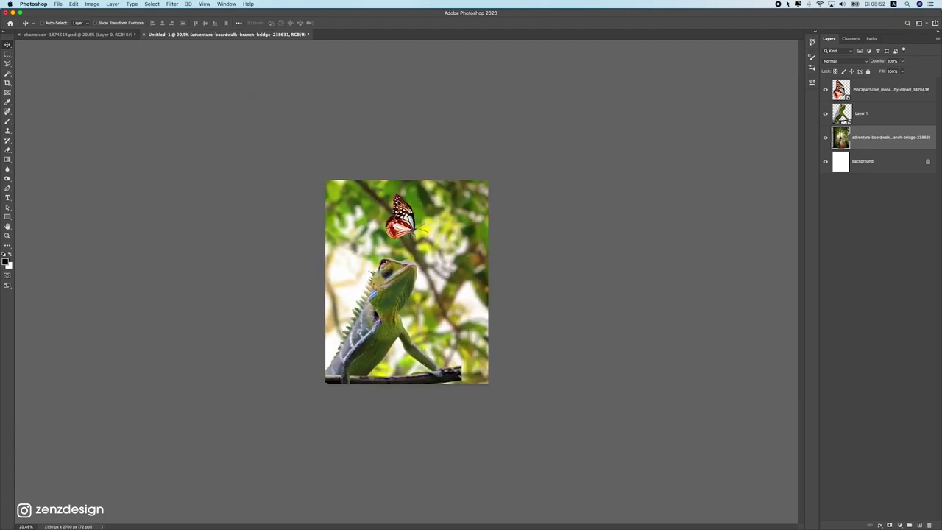
scroll(411, 371, up, 2)
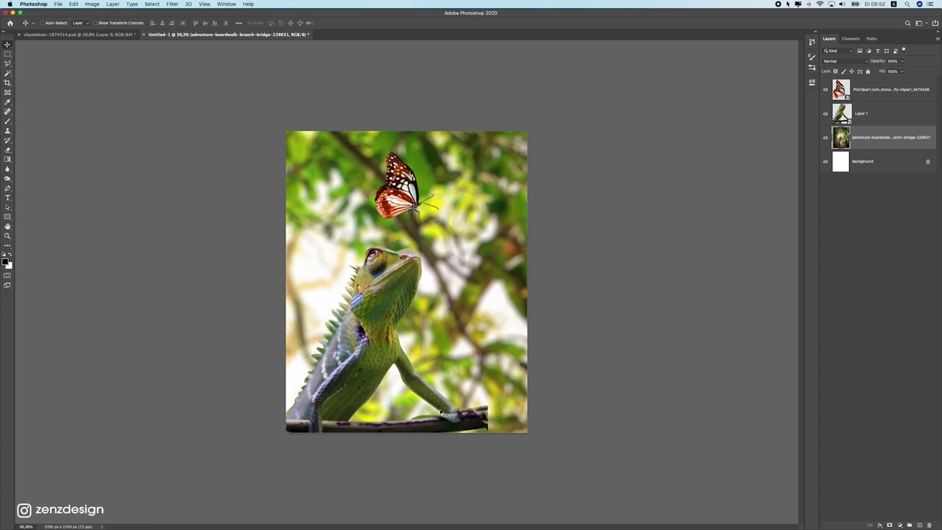
Step: Rotate the chameleon about 6° clockwise and move it so its head sits beneath the butterfly
mouse_move(384, 281)
mouse_down()
mouse_move(403, 278)
mouse_move(385, 280)
mouse_up()
key(super+t)
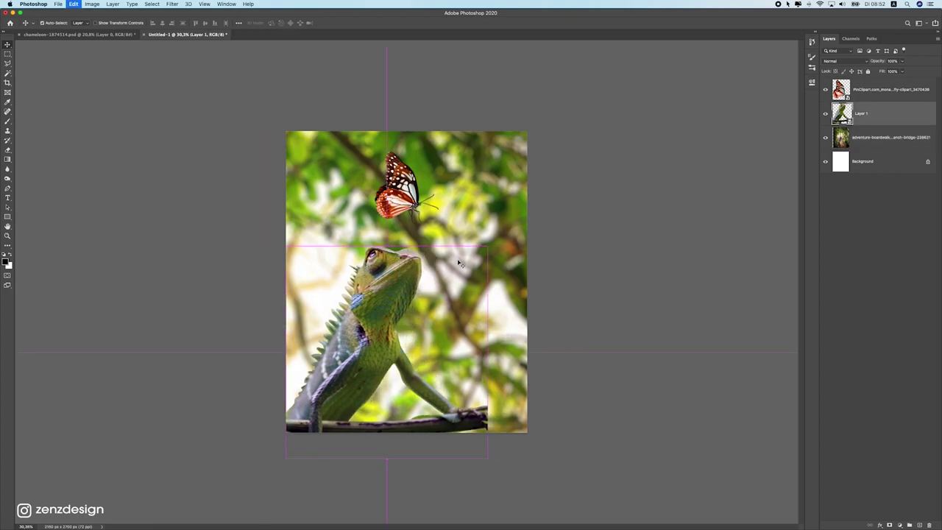
drag(486, 242, 522, 271)
mouse_move(407, 277)
mouse_down()
mouse_move(421, 291)
mouse_move(414, 286)
mouse_up()
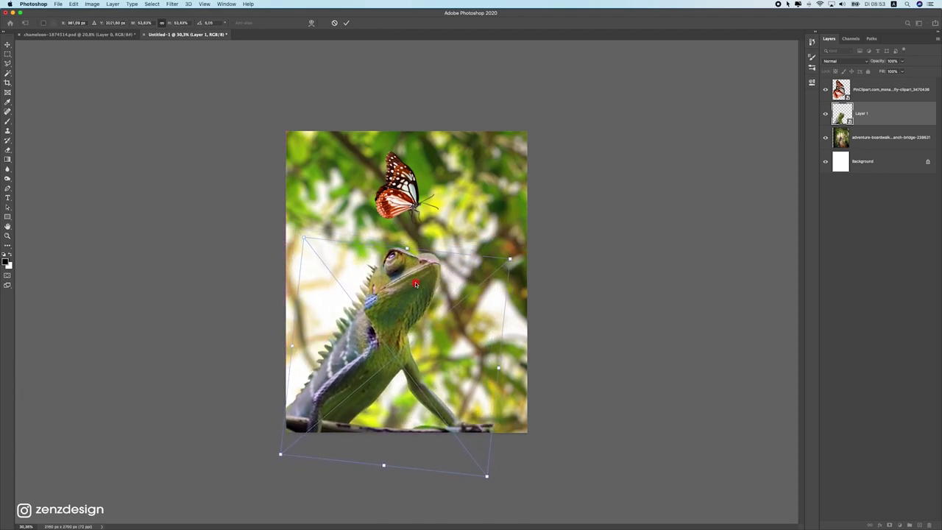
key(Return)
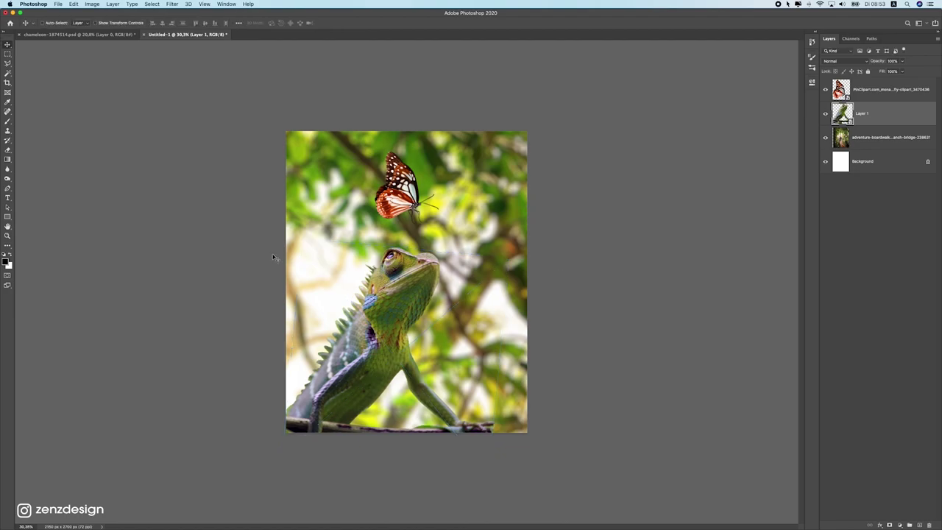
Step: Rasterize the chameleon's Layer 1
scroll(386, 296, up, 5)
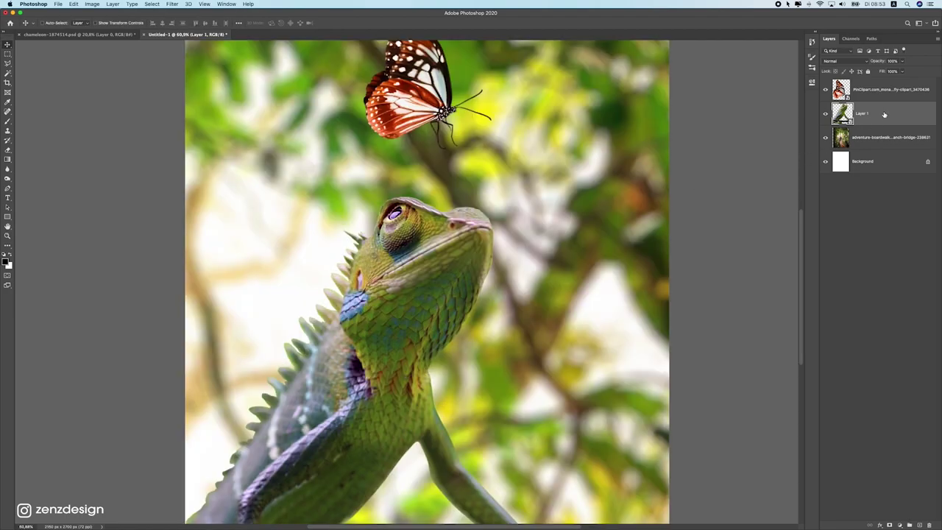
scroll(718, 171, down, 5)
right_click(896, 115)
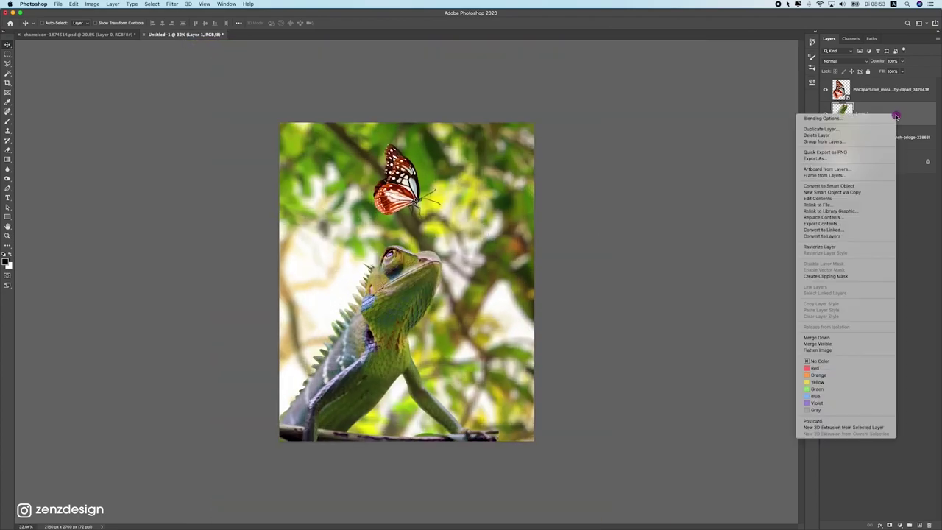
click(817, 248)
Step: Choose the Blur tool for the chameleon layer and raise its strength
click(7, 169)
click(30, 168)
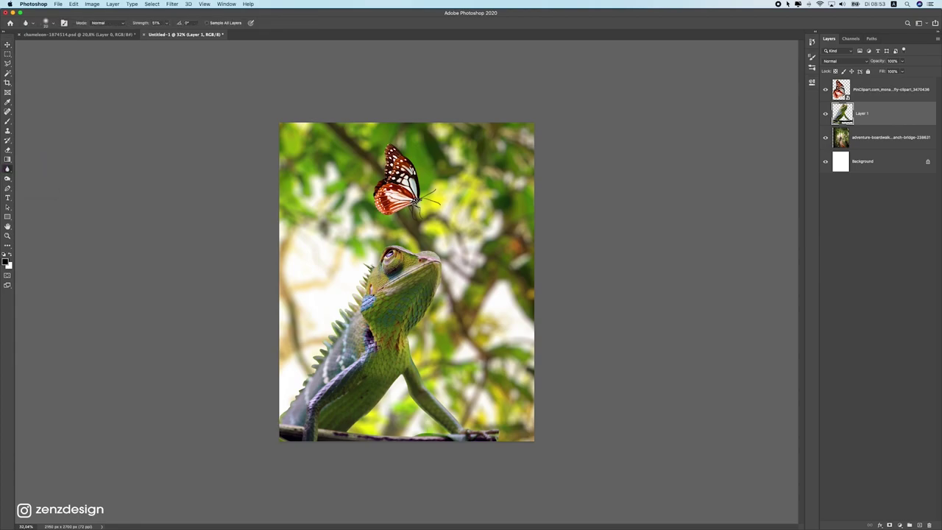
scroll(406, 281, up, 3)
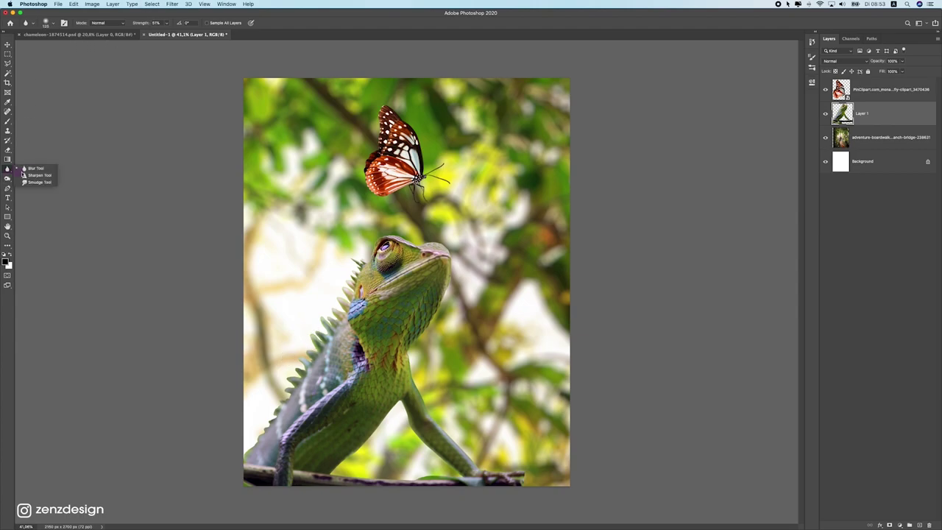
click(167, 24)
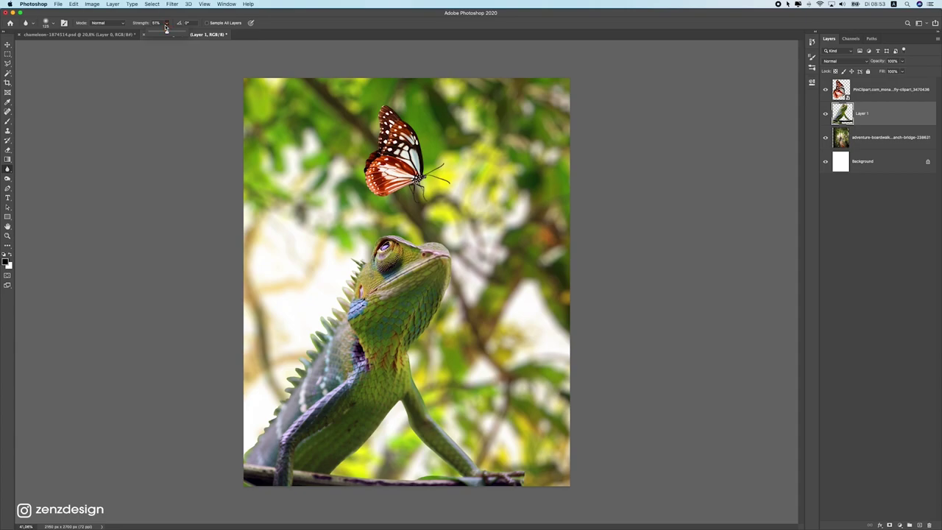
click(323, 326)
click(168, 24)
click(177, 15)
Step: Soften the spiny edge along the chameleon's back with Blur strokes from the neck down to the lower body
mouse_move(329, 347)
mouse_down()
mouse_move(348, 341)
mouse_move(367, 251)
mouse_up()
mouse_move(322, 228)
mouse_down()
mouse_move(298, 260)
mouse_move(323, 237)
mouse_move(337, 207)
mouse_up()
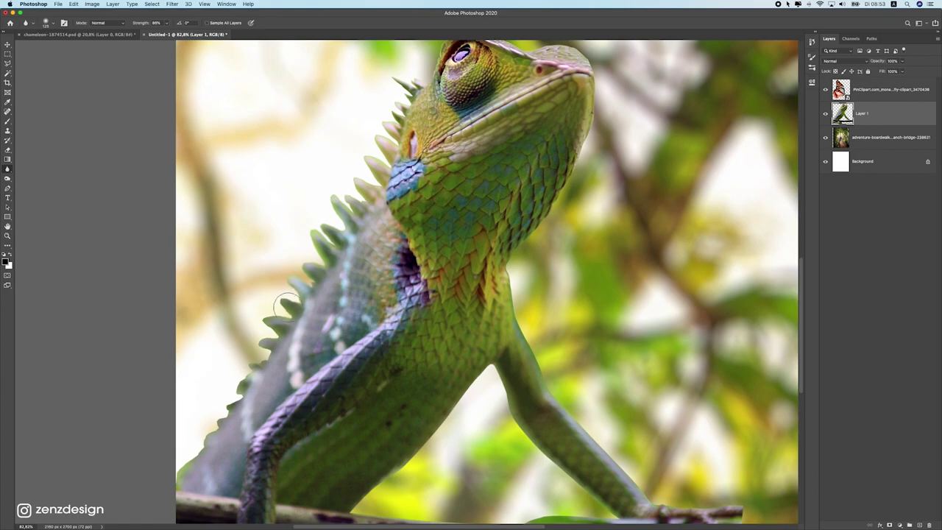
mouse_move(294, 280)
mouse_down()
mouse_move(226, 387)
mouse_move(214, 428)
mouse_move(250, 365)
mouse_move(227, 387)
mouse_up()
scroll(227, 387, up, 3)
scroll(227, 387, right, 1)
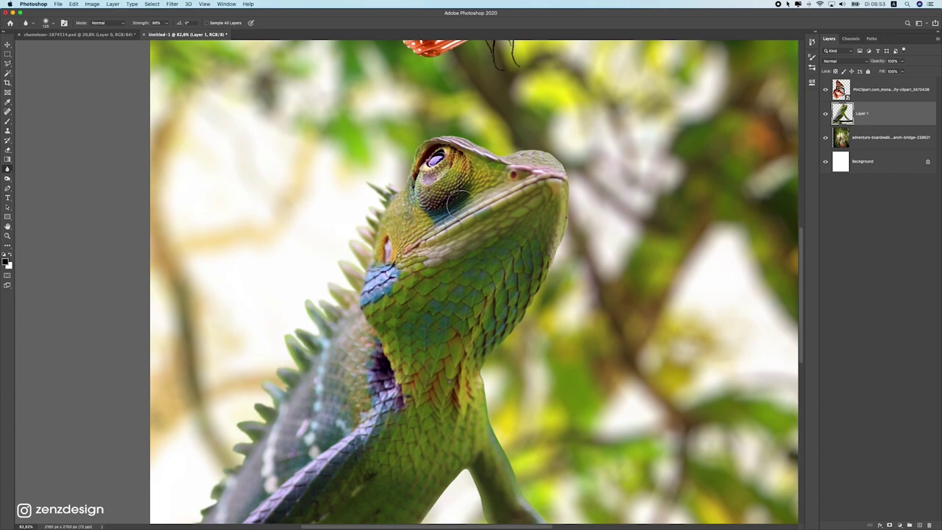
scroll(457, 197, up, 3)
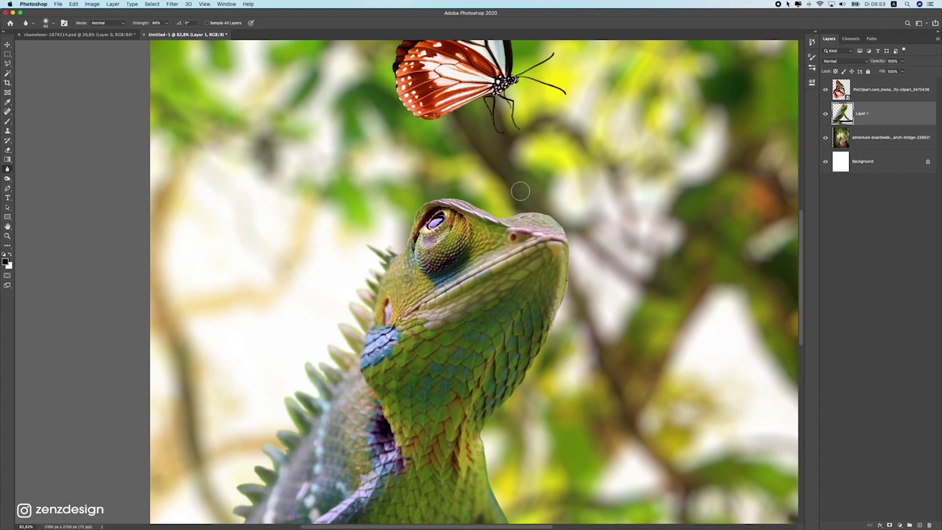
Step: Reduce the Blur strength to 63% and soften the outline of the chameleon's snout and throat
click(166, 22)
drag(160, 34, 156, 33)
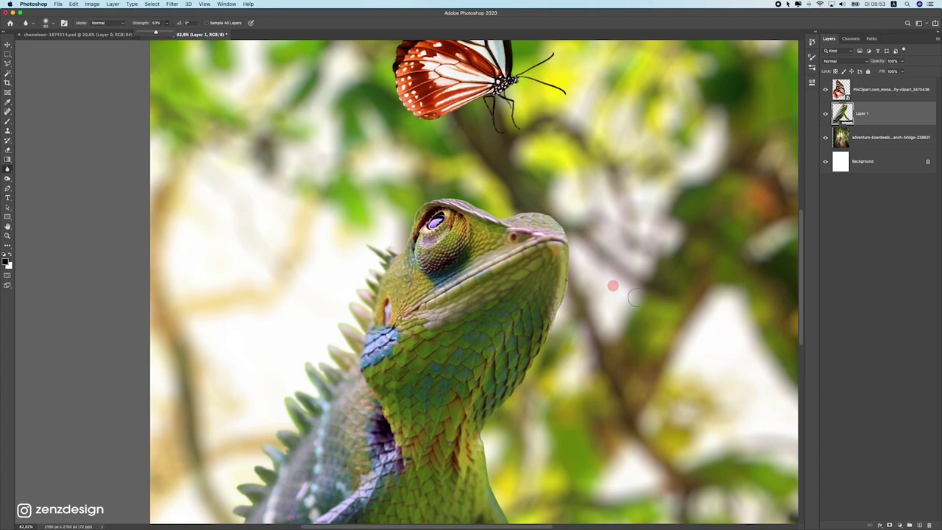
click(535, 208)
scroll(540, 295, down, 3)
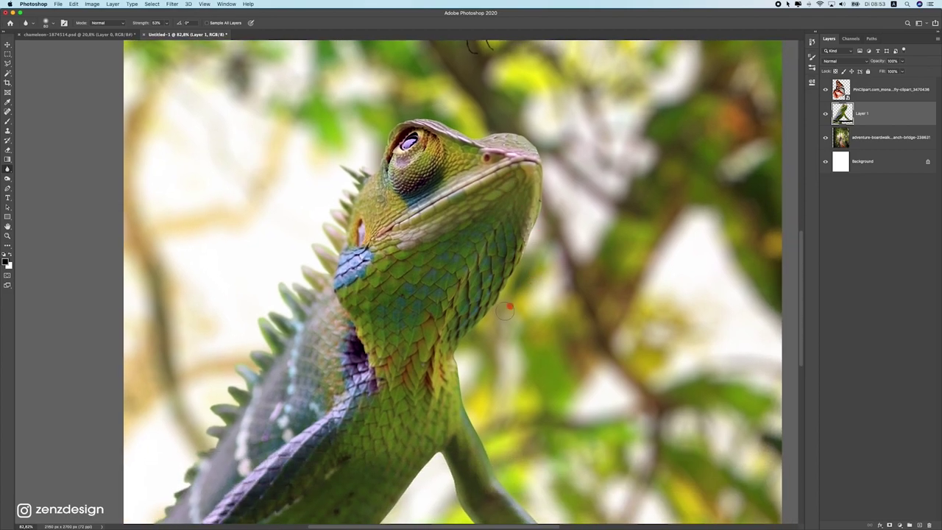
scroll(518, 264, down, 6)
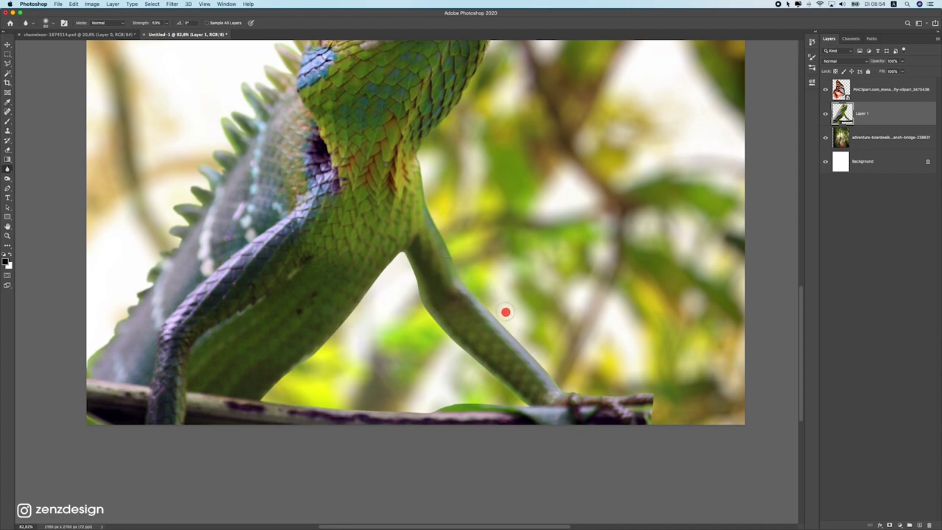
Step: Blur the edges of the chameleon's outstretched front leg, the branch, the belly and the back
click(499, 311)
mouse_move(590, 391)
mouse_down()
mouse_move(634, 390)
mouse_move(556, 385)
mouse_move(640, 399)
mouse_move(472, 370)
mouse_move(524, 403)
mouse_up()
drag(271, 388, 340, 414)
mouse_move(443, 352)
mouse_down()
mouse_move(402, 296)
mouse_move(417, 275)
mouse_up()
drag(301, 192, 433, 376)
mouse_move(405, 275)
mouse_down()
mouse_move(386, 256)
mouse_move(399, 281)
mouse_move(350, 382)
mouse_move(340, 345)
mouse_up()
Step: Raise the Blur strength to 100% and soften the chameleon's back and spines with a larger brush
scroll(347, 385, down, 5)
scroll(346, 339, up, 4)
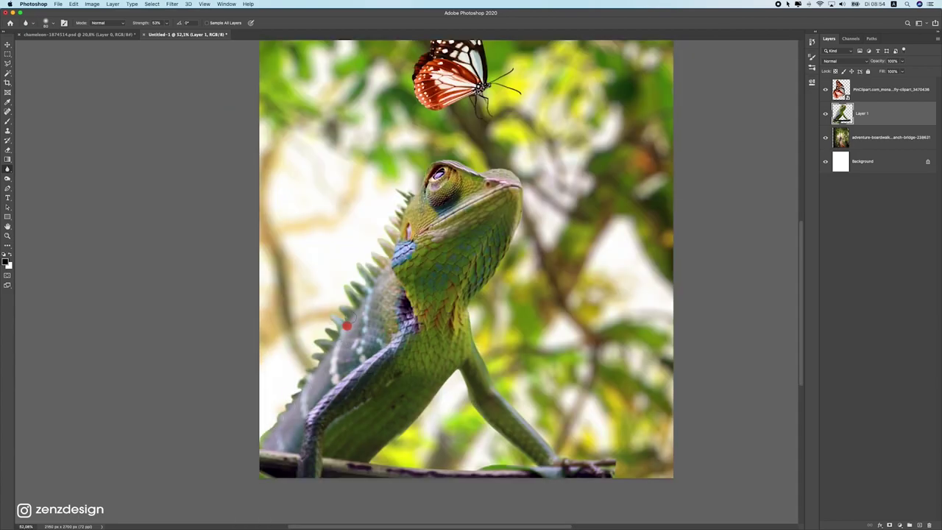
scroll(340, 346, down, 4)
scroll(343, 295, up, 3)
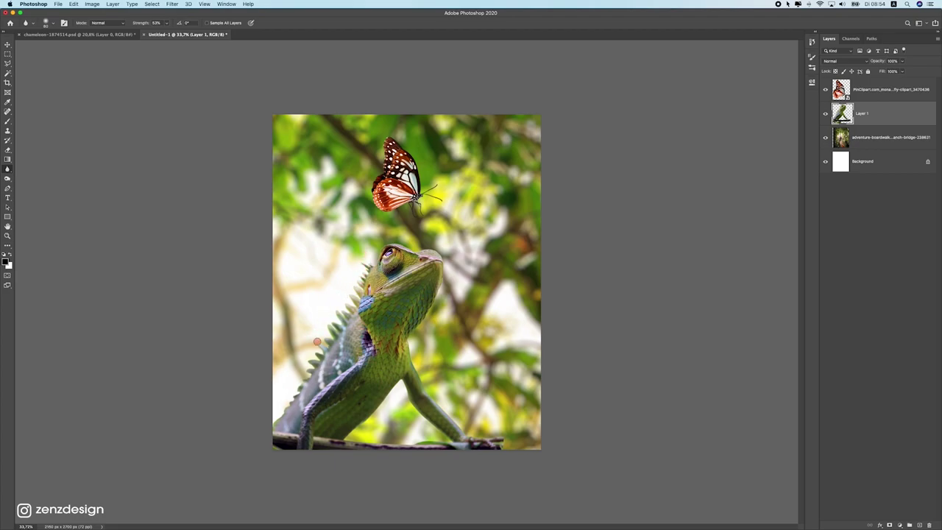
click(167, 23)
click(206, 15)
mouse_move(276, 431)
mouse_down()
mouse_move(308, 349)
mouse_move(360, 278)
mouse_move(335, 280)
mouse_move(374, 277)
mouse_move(285, 403)
mouse_move(366, 298)
mouse_move(355, 265)
mouse_move(291, 286)
mouse_up()
scroll(317, 270, up, 5)
drag(384, 266, 315, 386)
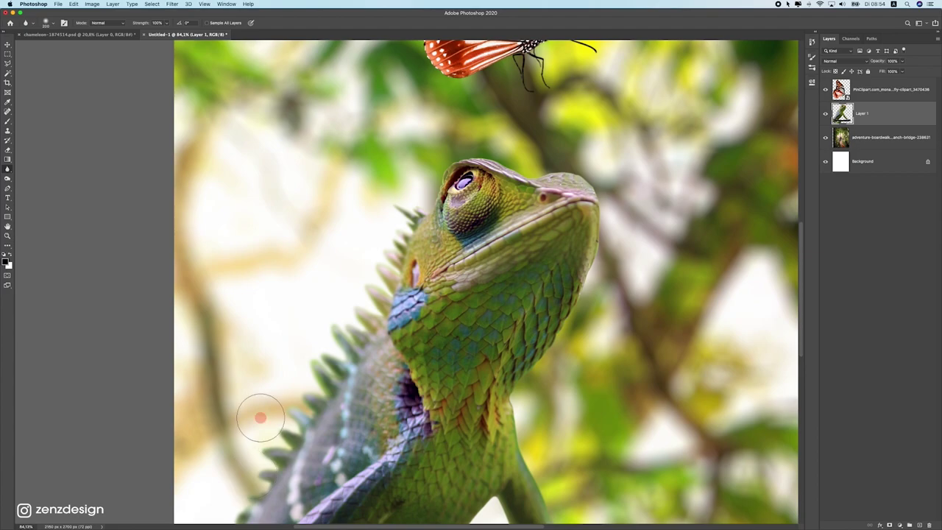
scroll(259, 412, down, 5)
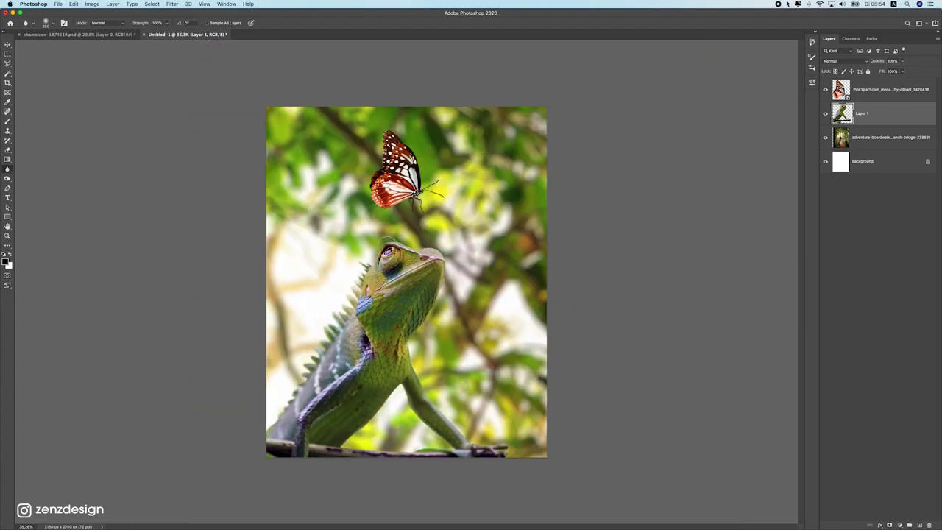
Step: Move the butterfly slightly down and to the right, closer to the chameleon's head
key(v)
click(69, 55)
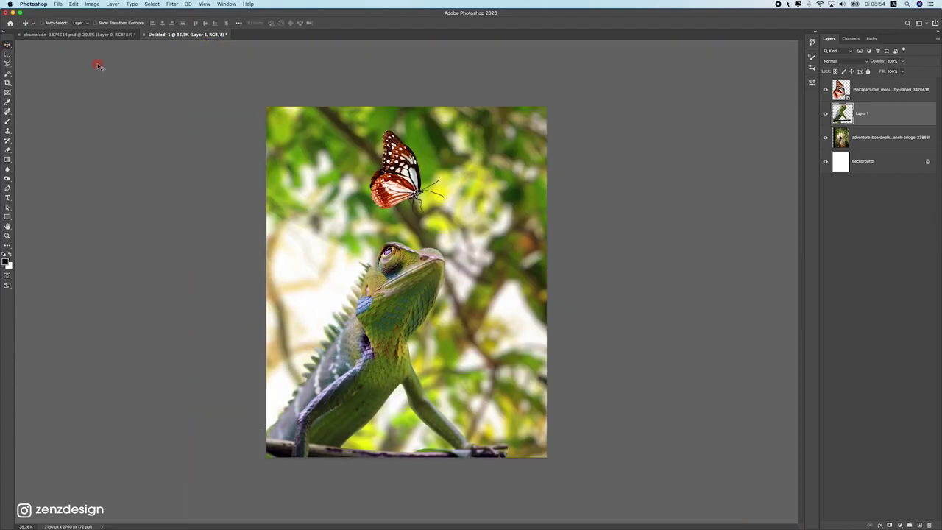
drag(404, 172, 413, 181)
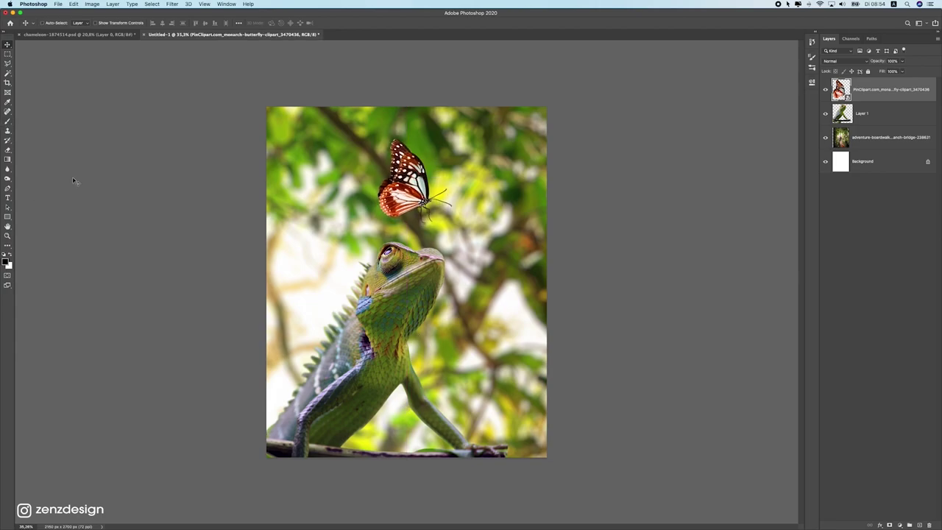
click(506, 451)
Step: Place the leaf branch image kindpng_3894907 in the document and enlarge it so it spans the lower part of the canvas
key(super+Tab)
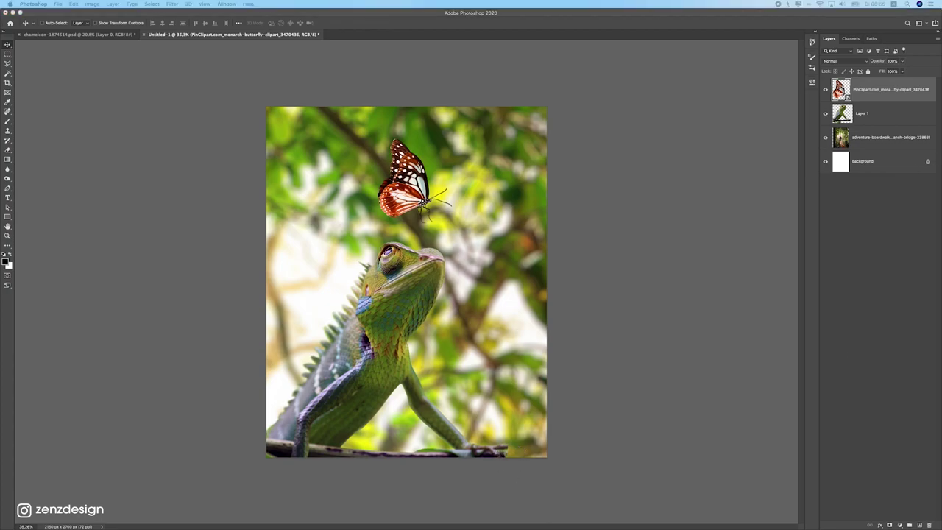
click(317, 107)
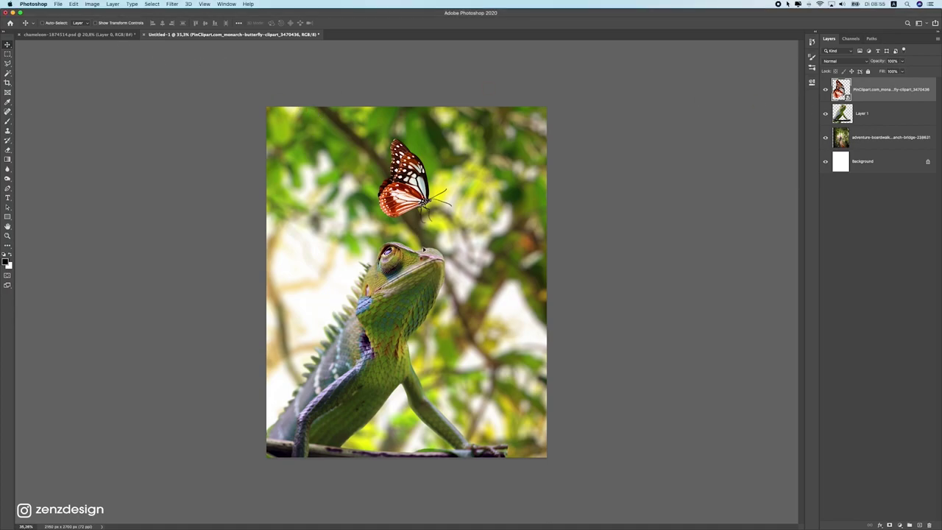
scroll(421, 245, up, 5)
scroll(492, 321, down, 4)
scroll(511, 385, down, 2)
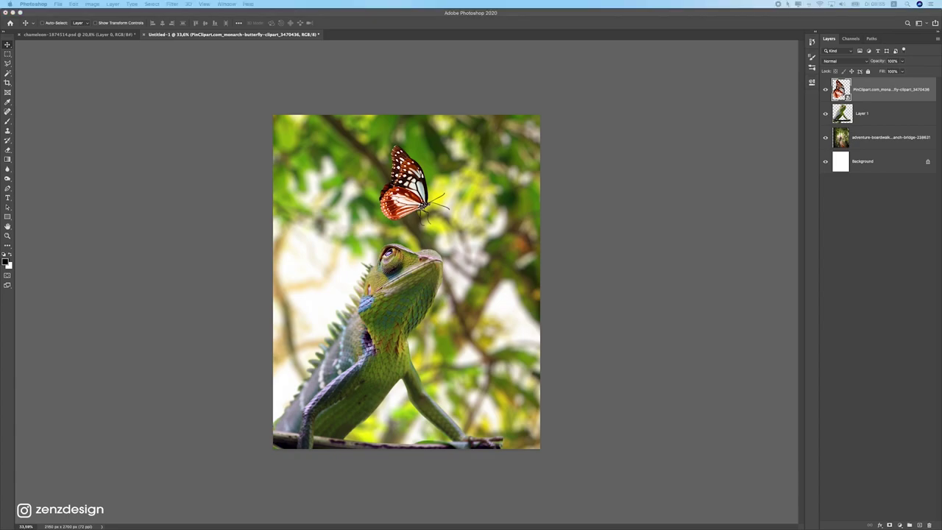
drag(639, 258, 396, 240)
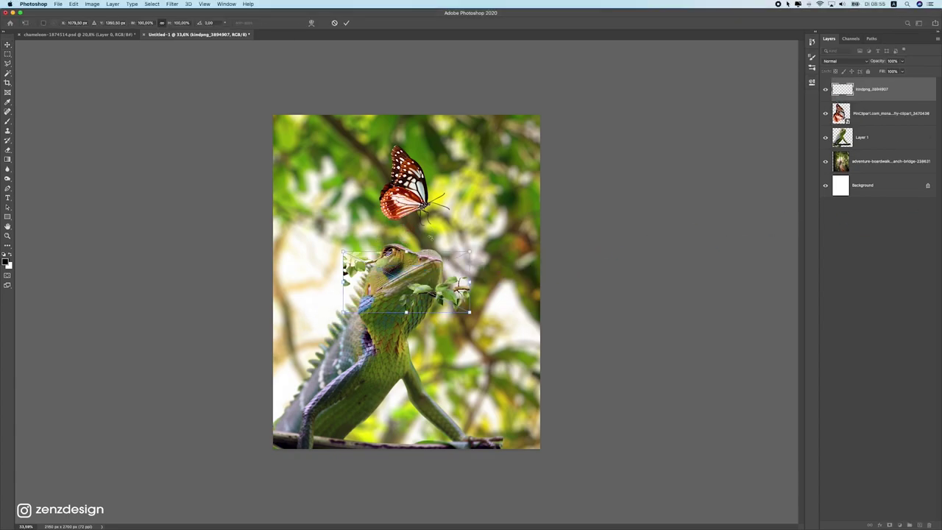
drag(471, 256, 732, 182)
drag(535, 262, 476, 266)
drag(607, 159, 645, 141)
key(Return)
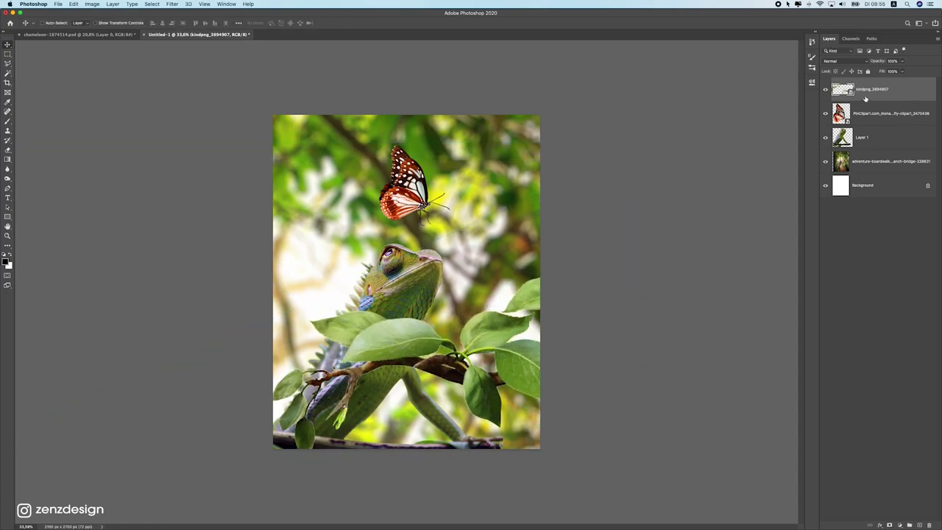
Step: Move the leaf branch down to the canvas's lower edge, covering the chameleon's front foot
drag(533, 276, 538, 368)
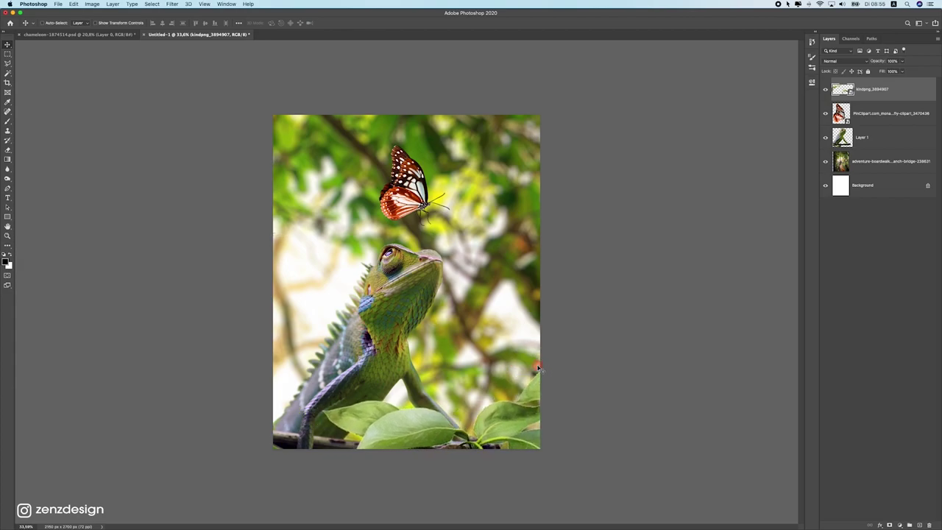
scroll(379, 338, down, 5)
scroll(443, 391, up, 5)
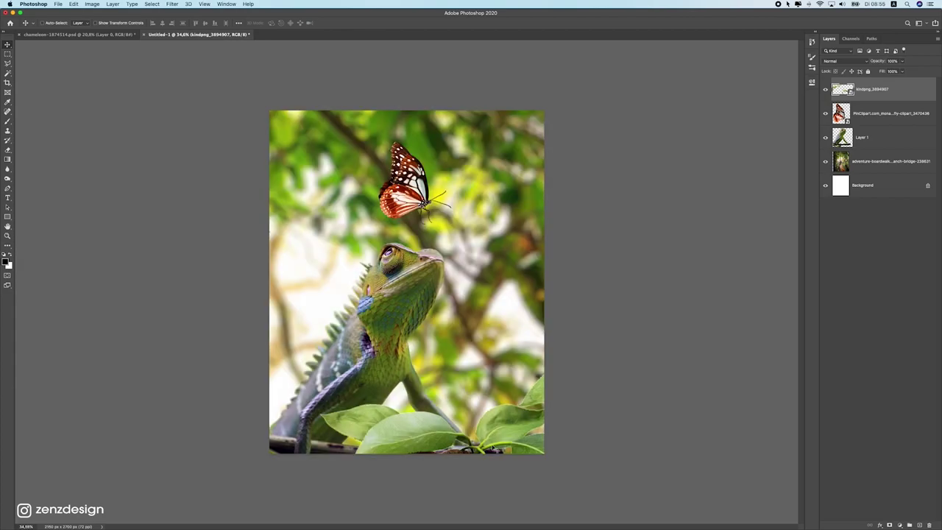
drag(479, 445, 463, 435)
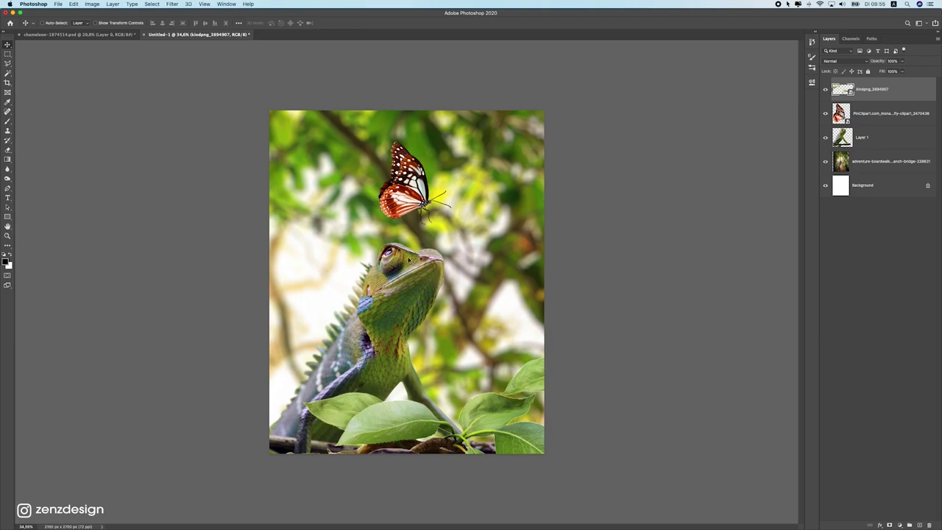
scroll(406, 417, down, 4)
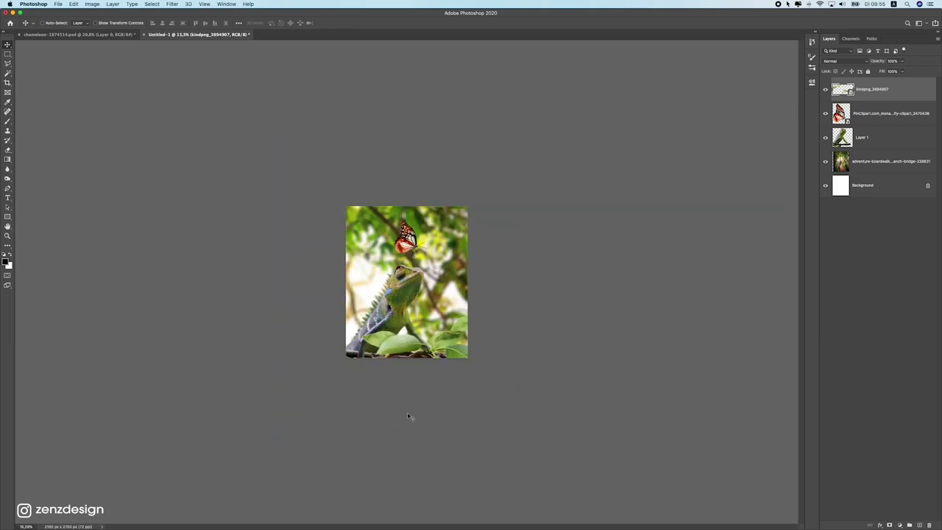
Step: Scale the leaf branch up further and reposition its leaves along the canvas's lower edge
key(super+t)
drag(513, 254, 540, 214)
key(Return)
scroll(474, 309, up, 5)
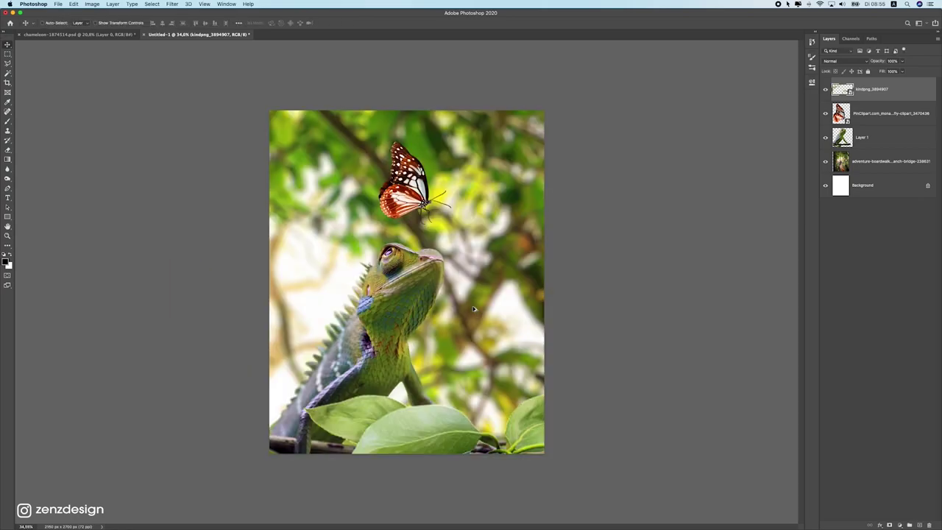
drag(446, 368, 467, 367)
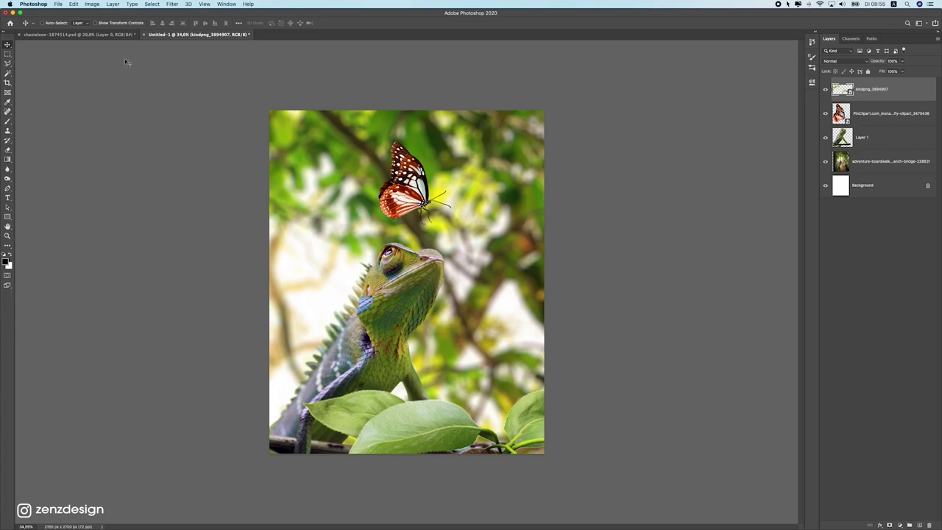
Step: Apply a Gaussian Blur with a radius of about 27.5 pixels to the leaf branch
click(175, 4)
mouse_move(220, 91)
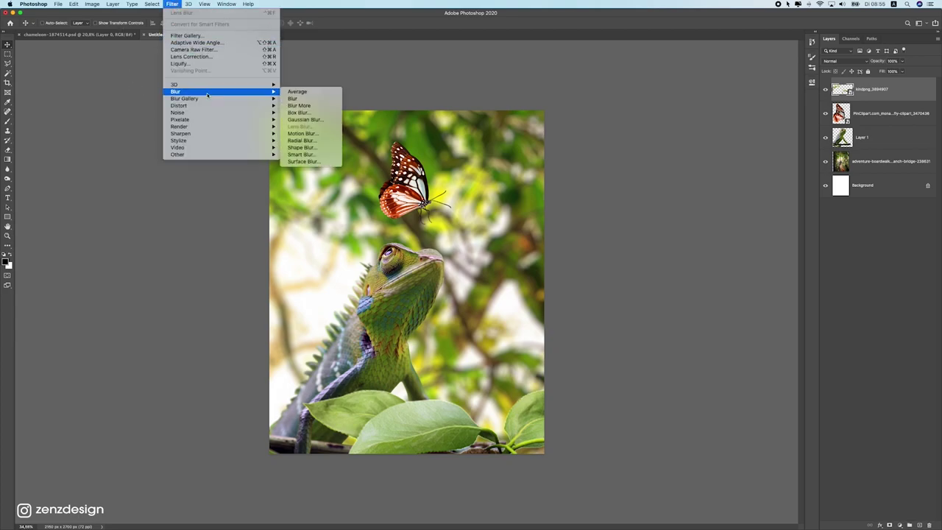
click(308, 119)
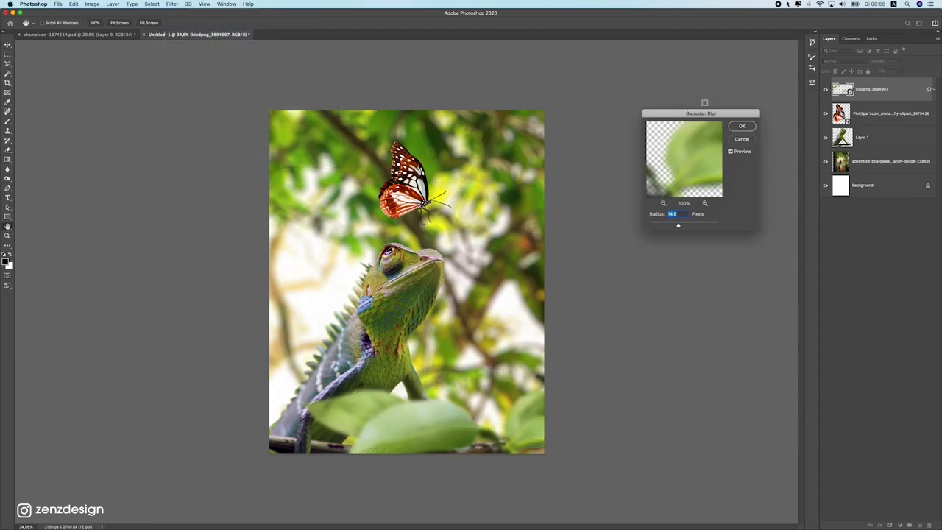
drag(666, 115, 566, 60)
drag(578, 169, 582, 170)
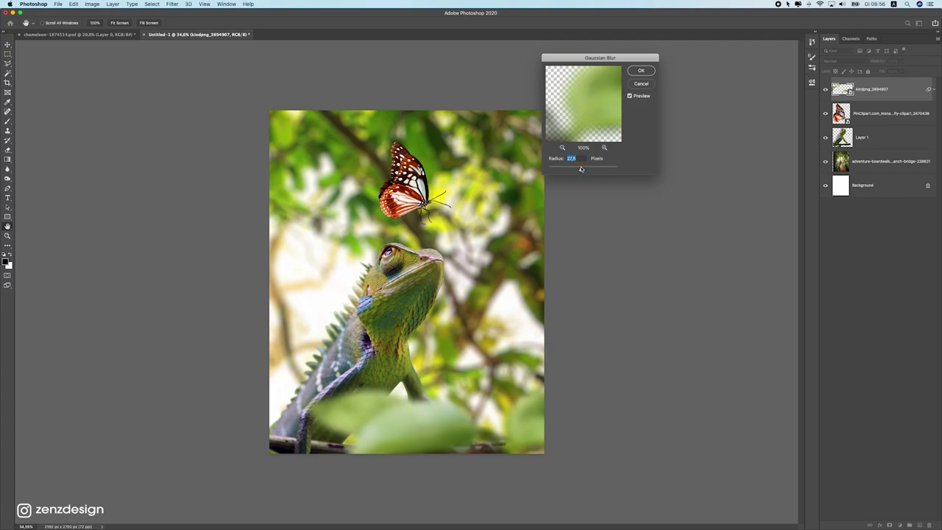
click(640, 71)
Step: Nudge the blurred leaf branch up, rotate it counterclockwise to about -22.6°, and shift it down toward the canvas's lower-right corner
key(v)
mouse_move(426, 379)
mouse_down()
mouse_move(524, 380)
mouse_move(375, 358)
mouse_move(373, 384)
mouse_move(414, 372)
mouse_move(416, 355)
mouse_move(428, 370)
mouse_up()
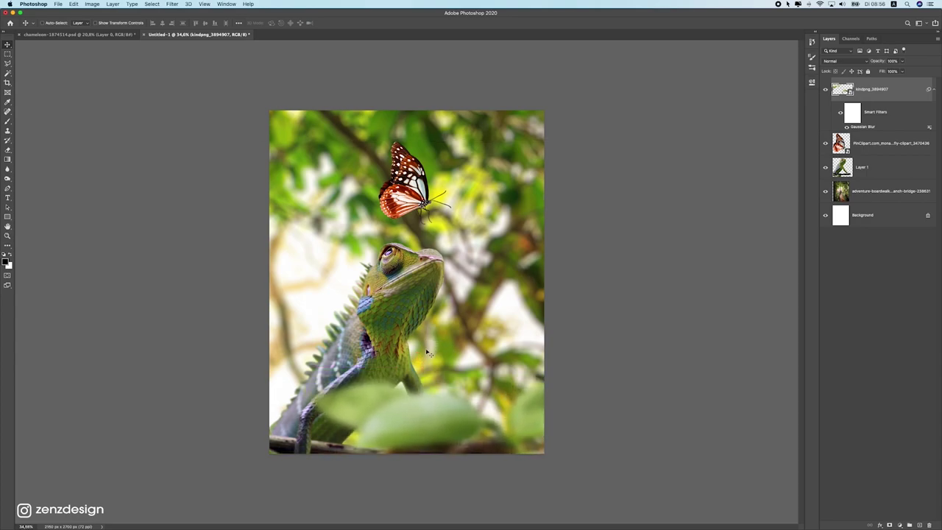
key(ctrl+t)
drag(596, 148, 444, 131)
drag(476, 387, 441, 470)
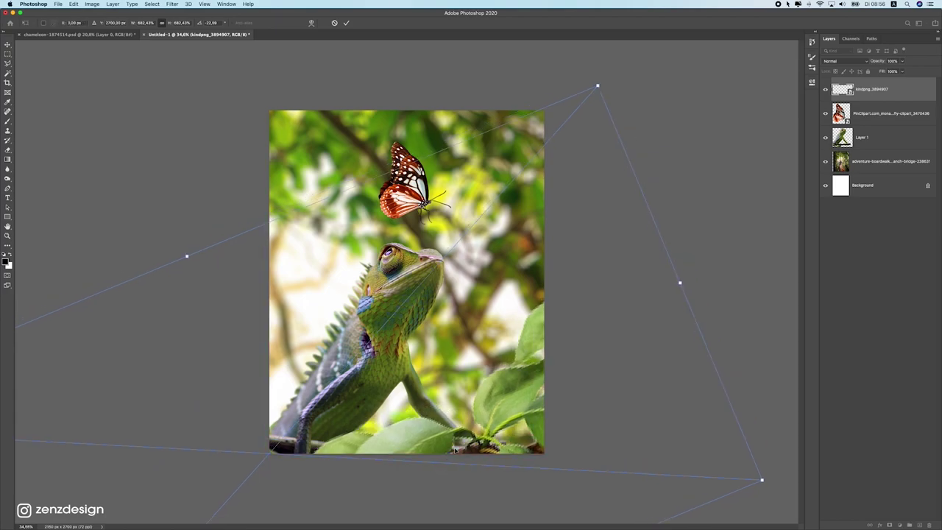
key(Return)
Step: Fine-tune the position of the rotated blurred leaves in the lower-right corner of the canvas
drag(525, 388, 559, 386)
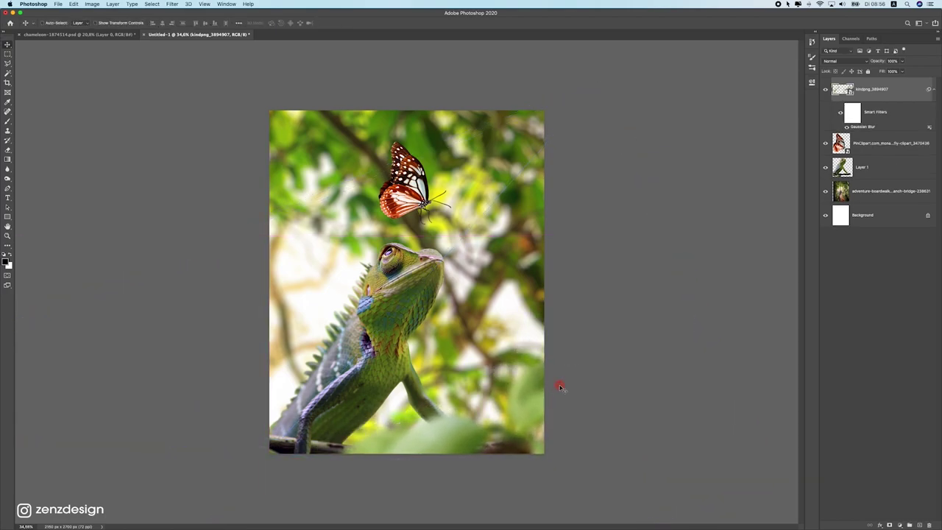
scroll(427, 335, down, 5)
scroll(426, 335, up, 5)
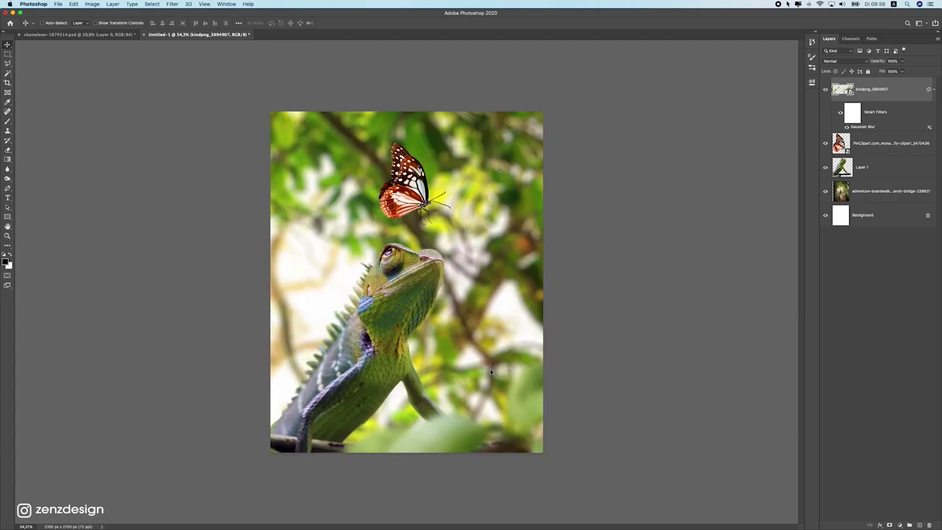
drag(486, 412, 487, 399)
scroll(433, 403, down, 5)
scroll(433, 386, up, 5)
drag(435, 381, 454, 376)
Step: Duplicate the blurred leaf branch and try out positions for the copy over the upper part of the canvas
alt+click(454, 376)
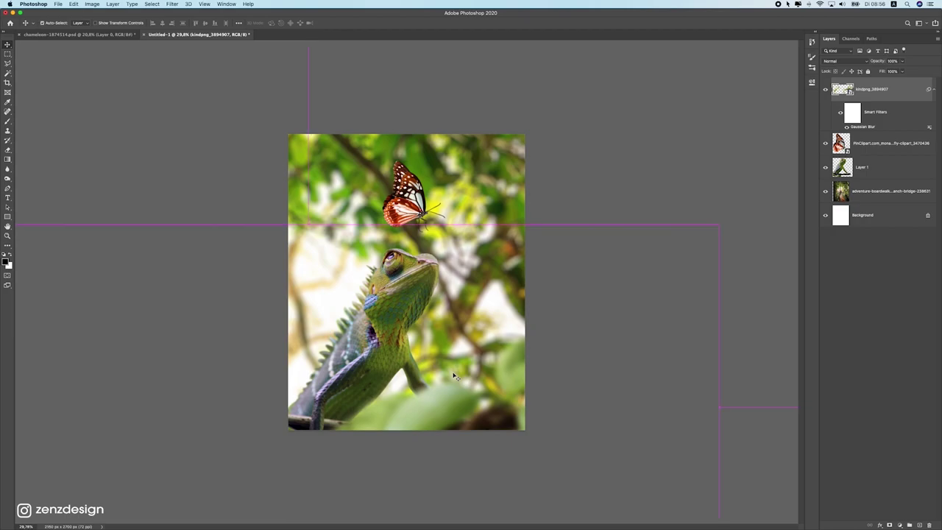
drag(566, 384, 433, 183)
drag(359, 181, 550, 158)
drag(548, 214, 362, 305)
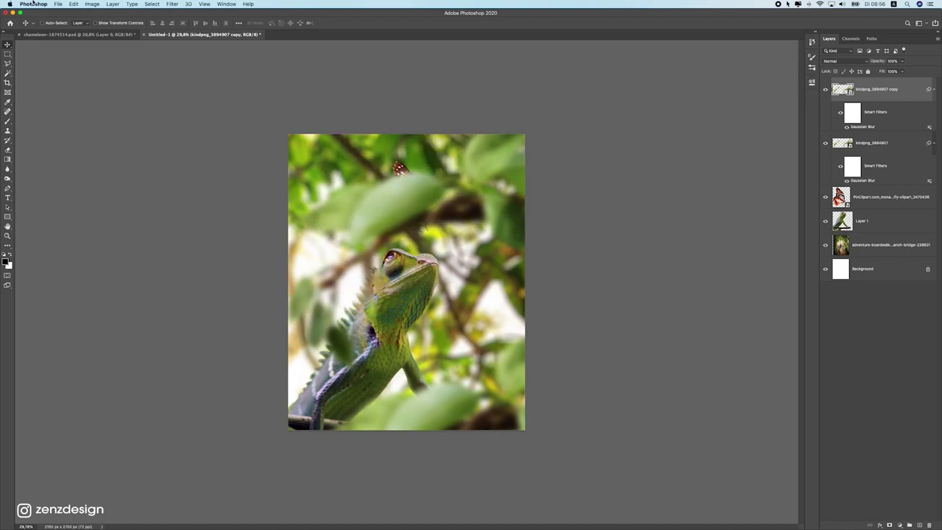
Step: Flip the leaf branch copy horizontally and place it in the canvas's lower-left corner, over the chameleon's back leg
click(73, 4)
mouse_move(147, 174)
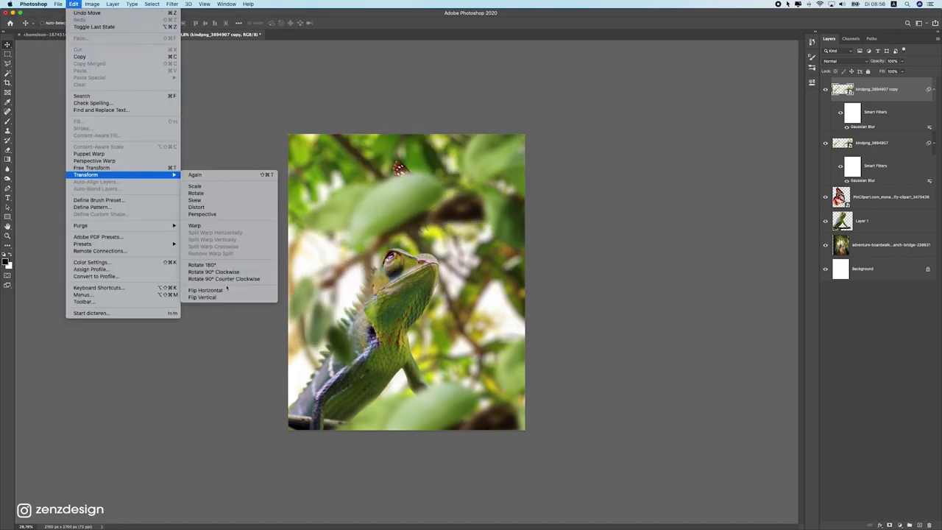
click(228, 289)
drag(423, 197, 317, 309)
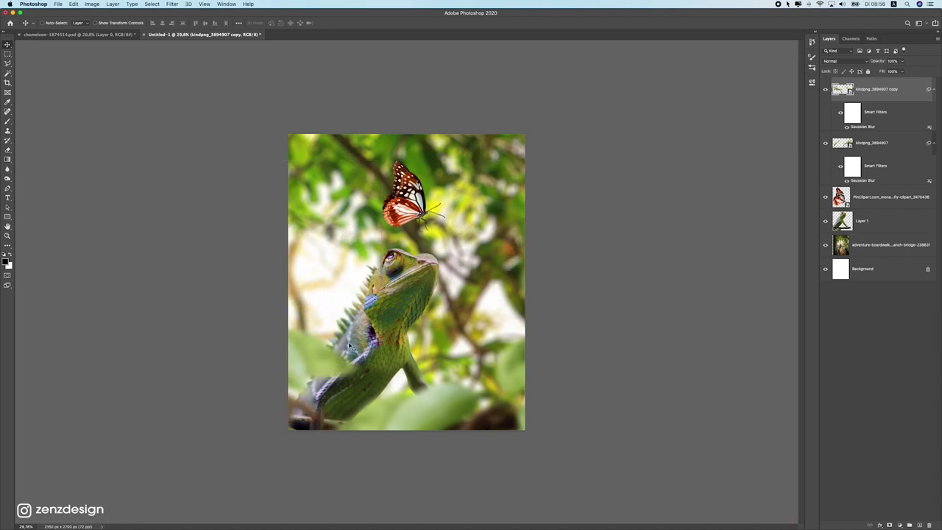
scroll(346, 344, down, 5)
scroll(348, 345, up, 5)
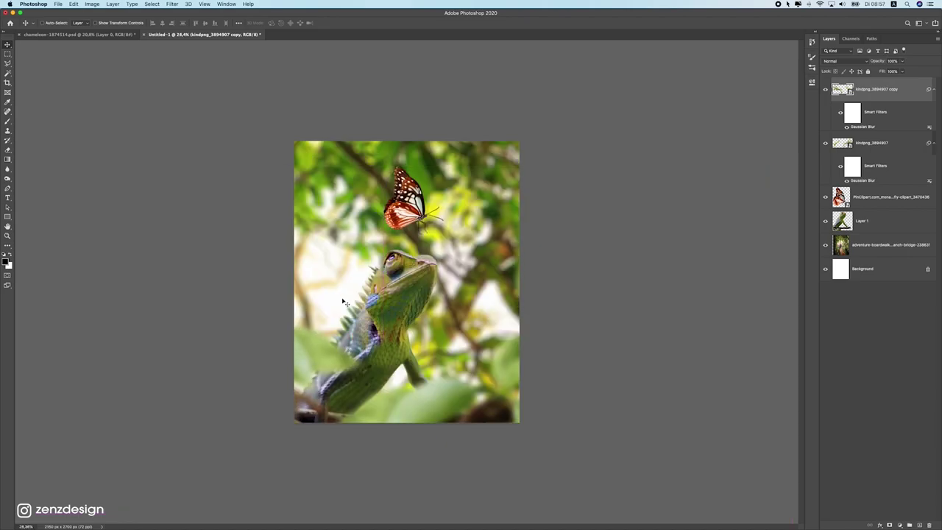
Step: Duplicate the flipped leaves, position the new copy along the canvas's upper-left edge, and nudge the original lower-right leaves
key(super+j)
drag(366, 363, 428, 285)
scroll(413, 299, up, 1)
drag(441, 398, 443, 378)
Step: Soften the edges of the chameleon's belly and front leg on Layer 1 with the Blur tool
scroll(397, 396, up, 5)
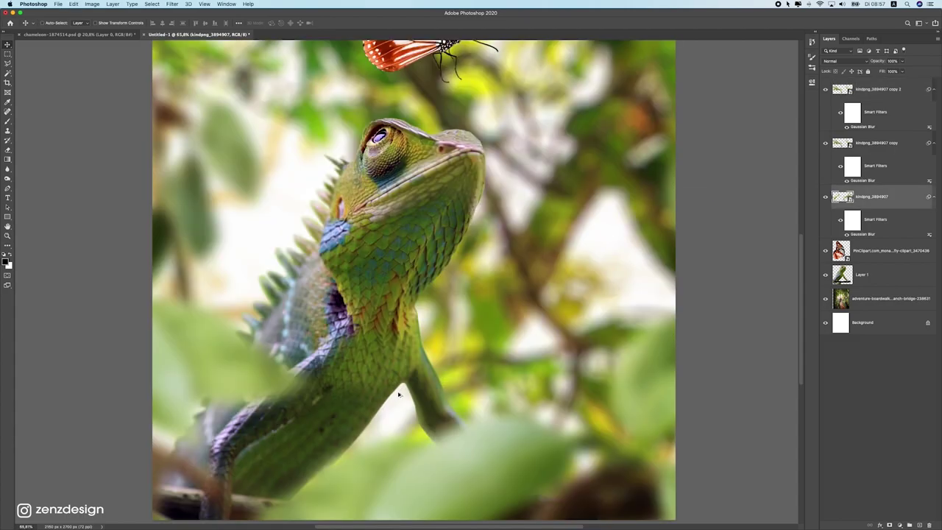
click(395, 380)
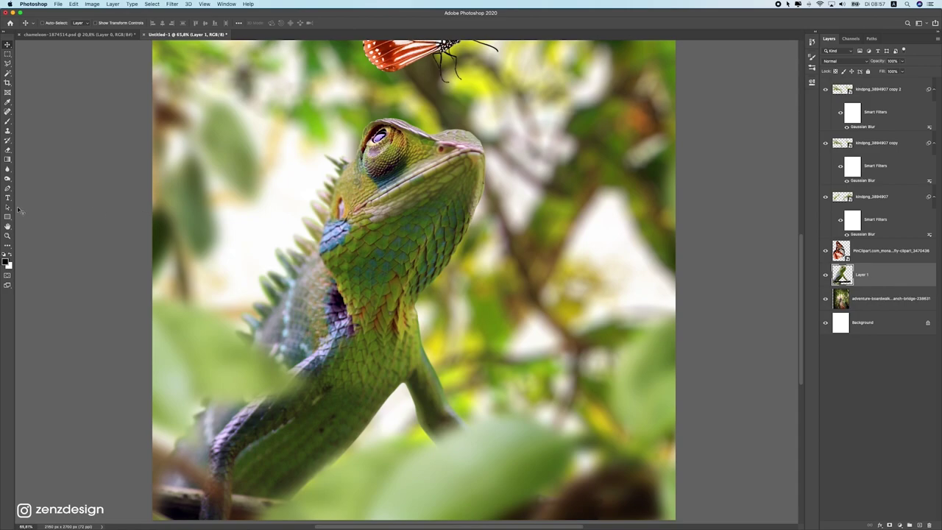
click(8, 169)
mouse_move(399, 396)
mouse_down()
mouse_move(403, 429)
mouse_move(429, 444)
mouse_move(407, 432)
mouse_move(400, 399)
mouse_move(353, 435)
mouse_move(372, 414)
mouse_move(391, 413)
mouse_move(380, 377)
mouse_move(400, 402)
mouse_up()
mouse_move(357, 436)
mouse_down()
mouse_move(352, 448)
mouse_move(405, 391)
mouse_move(307, 458)
mouse_move(370, 421)
mouse_move(303, 494)
mouse_move(423, 434)
mouse_move(432, 344)
mouse_up()
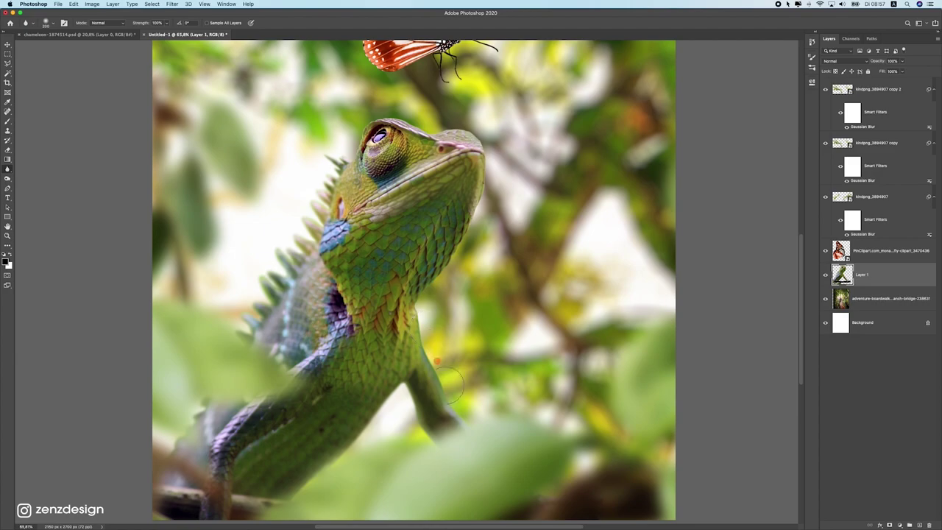
scroll(468, 380, down, 5)
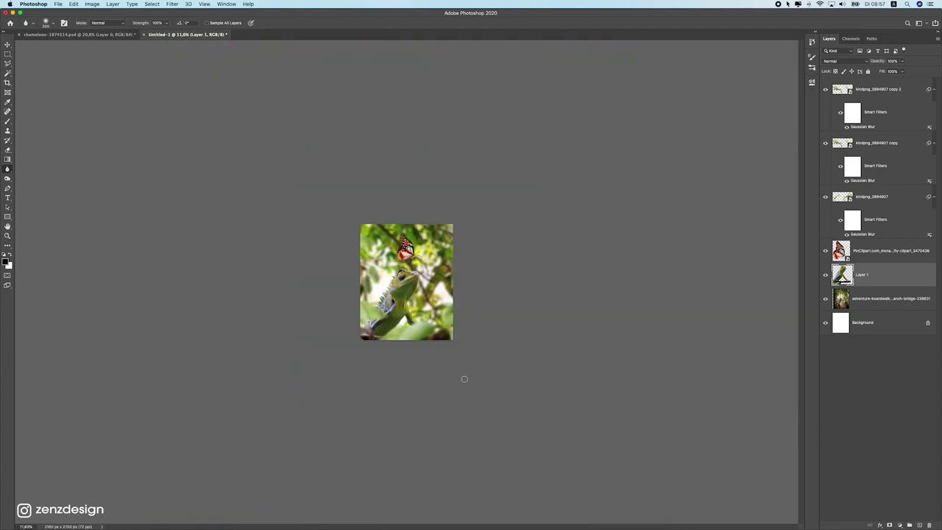
scroll(468, 380, up, 5)
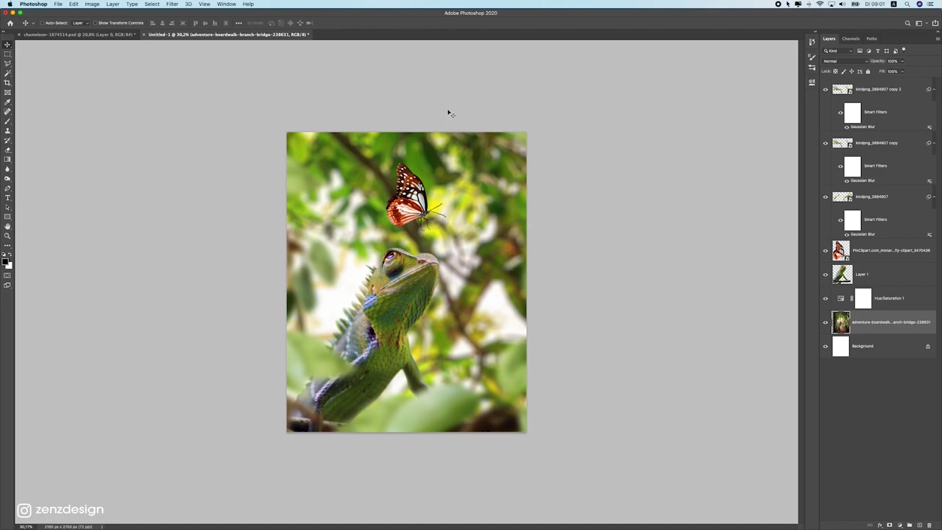
Step: Group the three blurred leaf layers and name the group "Foreground blur"
click(886, 88)
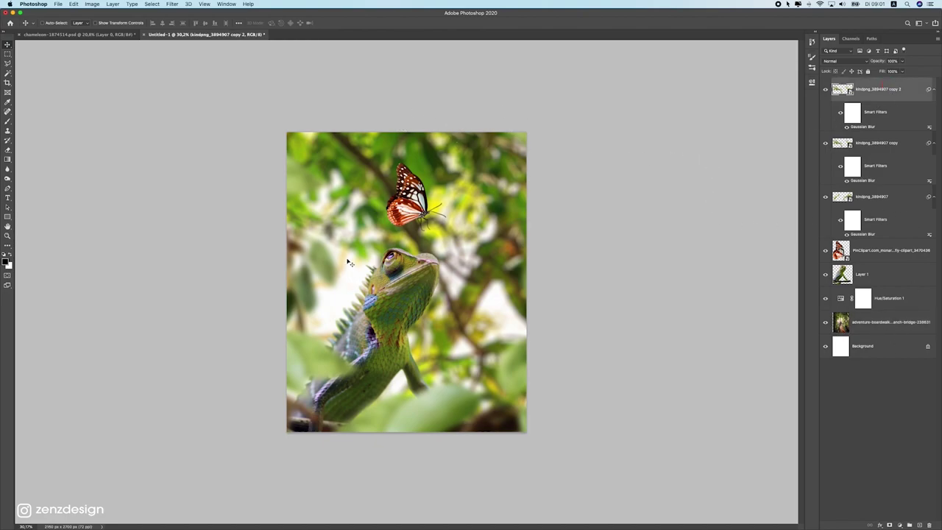
shift+click(890, 204)
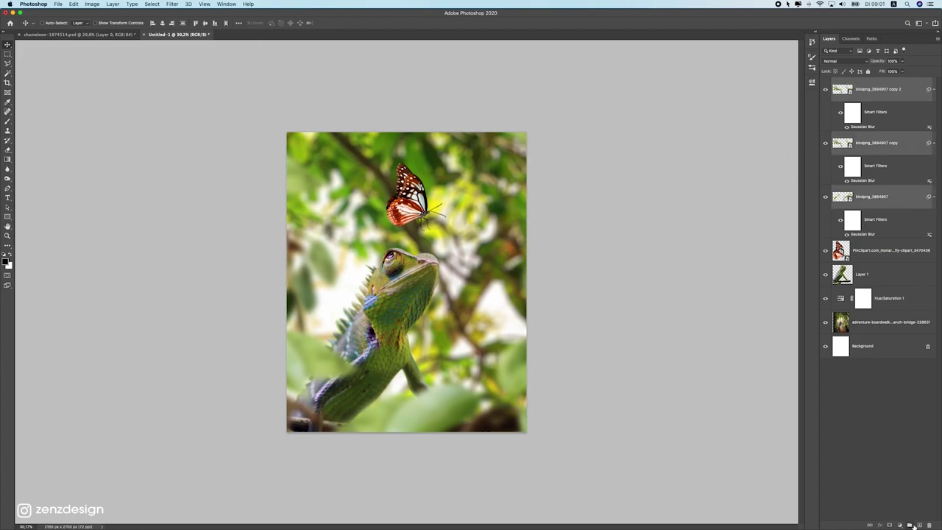
click(909, 524)
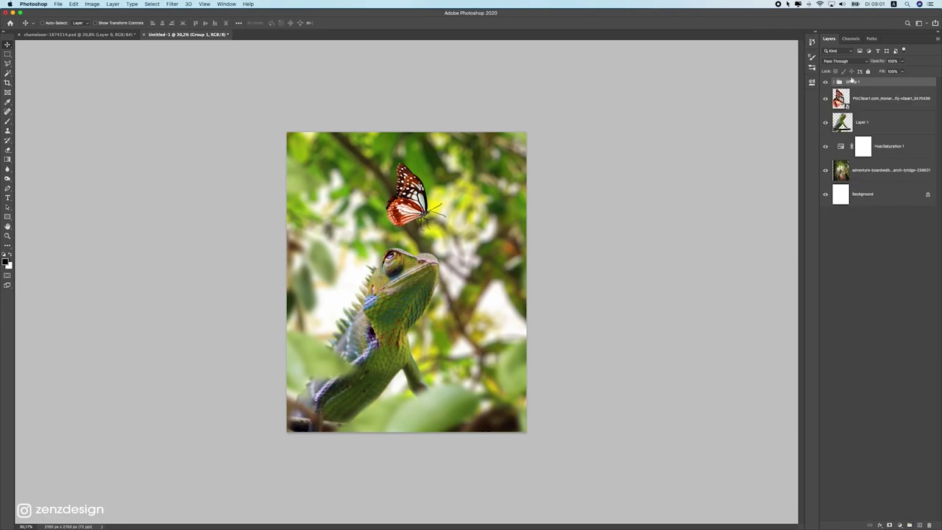
double_click(851, 82)
text(F)
key(Return)
Step: Toggle the Foreground blur group's visibility to compare the composition with and without the leaves
drag(817, 80, 825, 83)
click(826, 82)
click(826, 83)
click(824, 83)
click(825, 82)
Step: Create a group named "Lizard" above Layer 1 and move Layer 1 into it
click(875, 120)
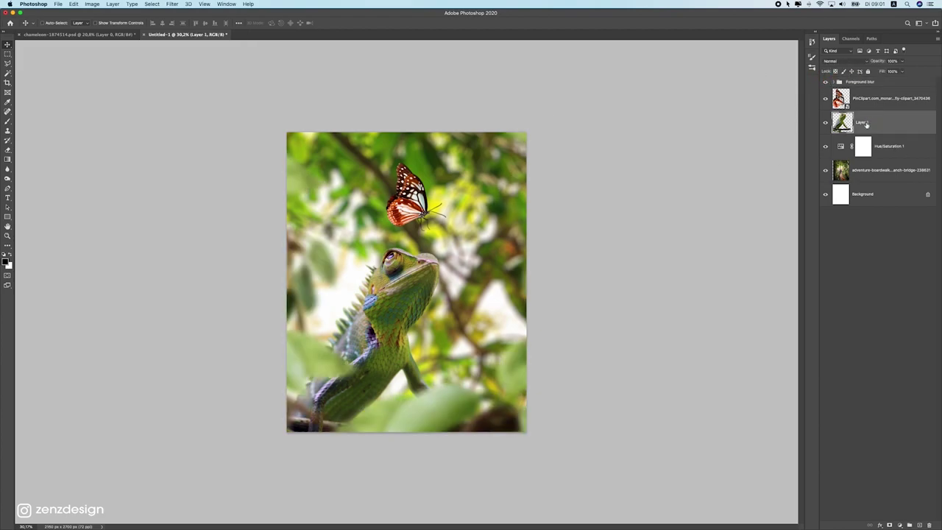
click(910, 524)
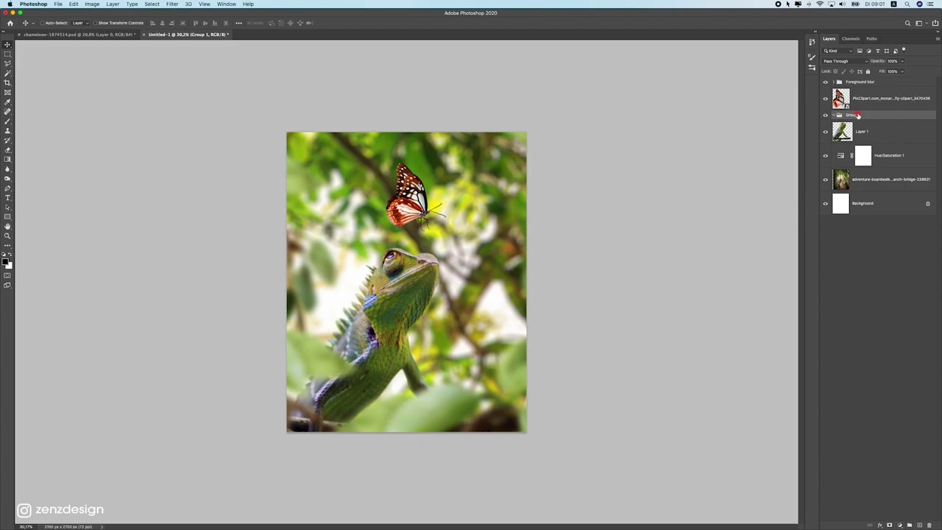
text(Lizard)
key(Return)
drag(885, 143, 875, 119)
Step: Create a group named "Butterfly" above the butterfly layer and move the butterfly layer into it
click(875, 100)
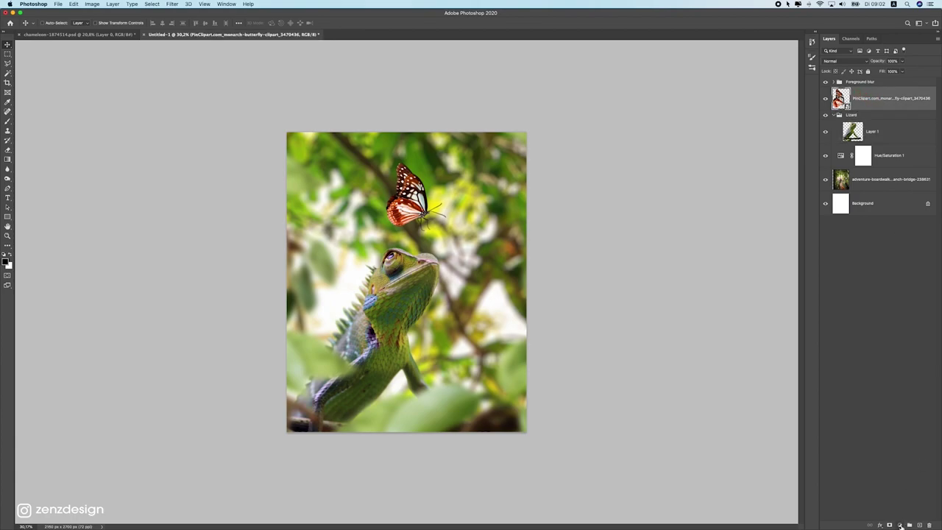
click(910, 525)
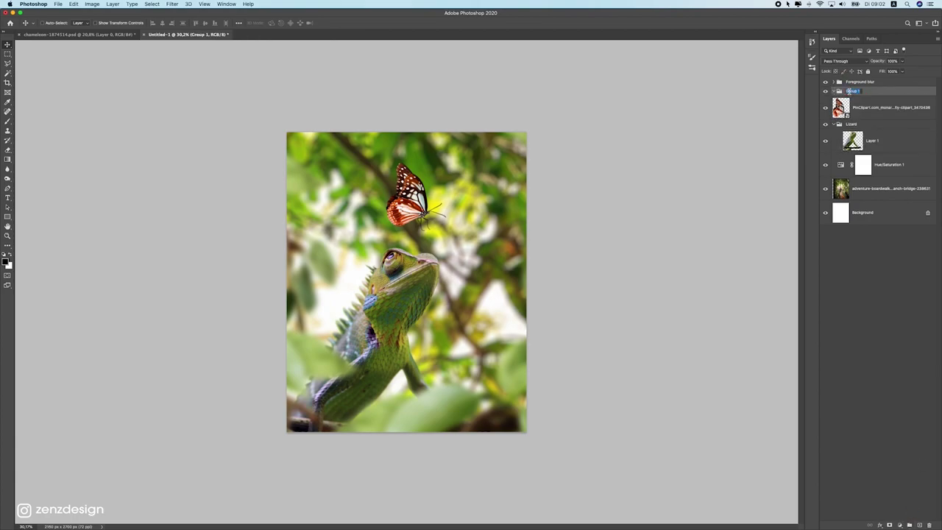
text(Bu)
key(Return)
drag(864, 110, 871, 96)
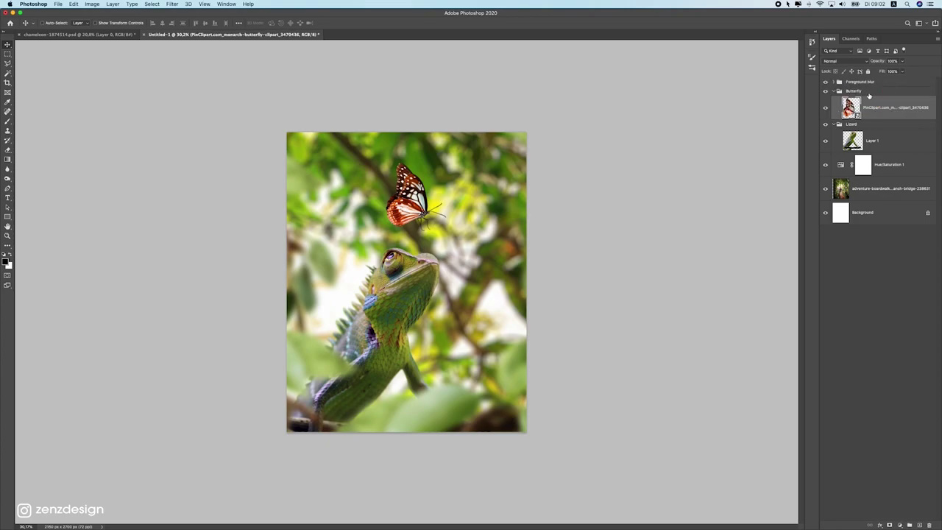
right_click(861, 90)
click(882, 347)
right_click(864, 89)
click(885, 337)
Step: Delete the Hue/Saturation adjustment layer and place the forest photo layer in a new group named "Background"
click(886, 143)
click(868, 185)
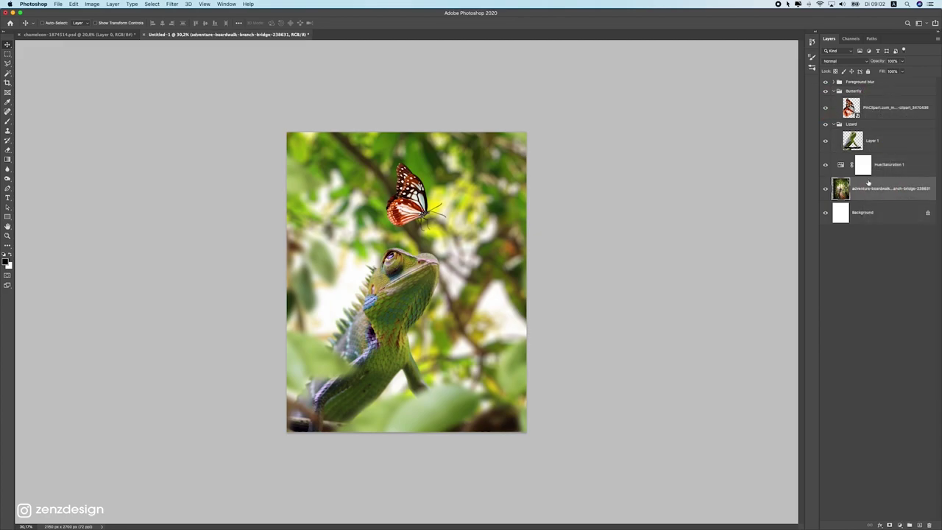
drag(899, 171, 909, 525)
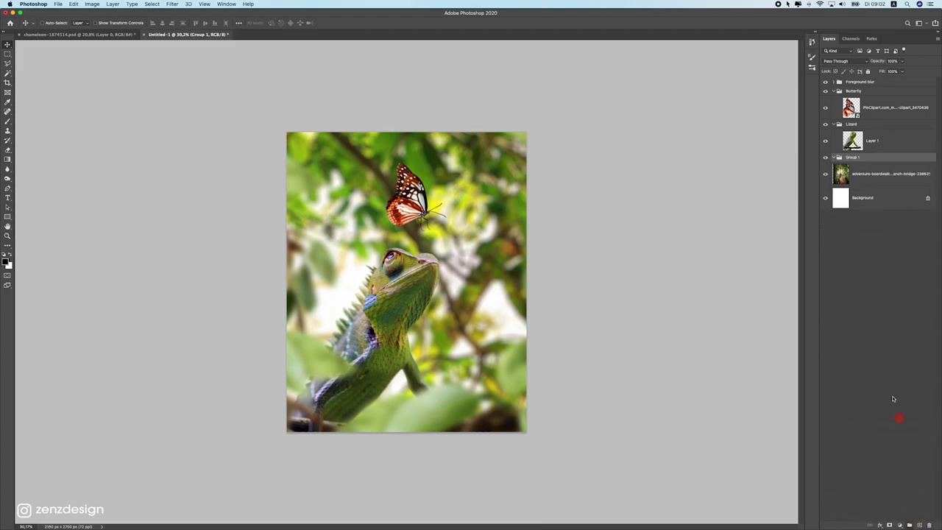
key(BackSpace)
key(Return)
drag(862, 178, 883, 157)
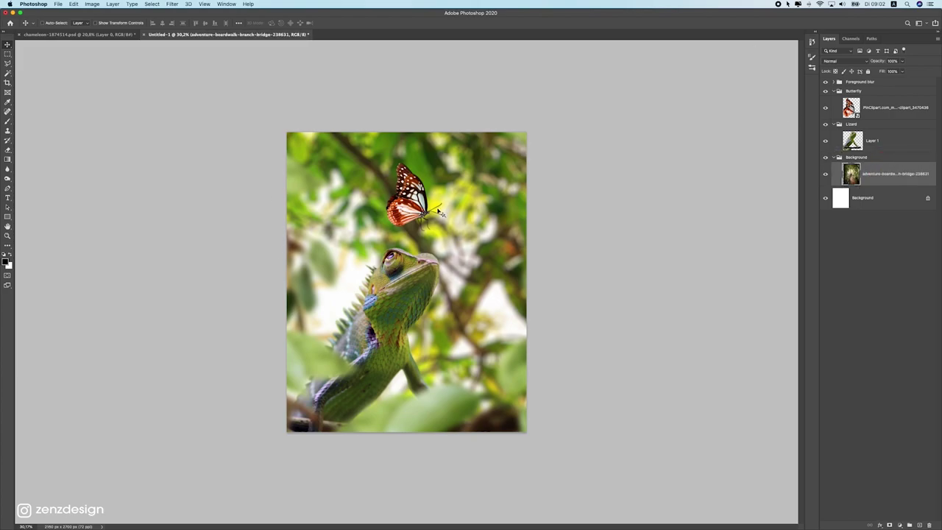
click(416, 289)
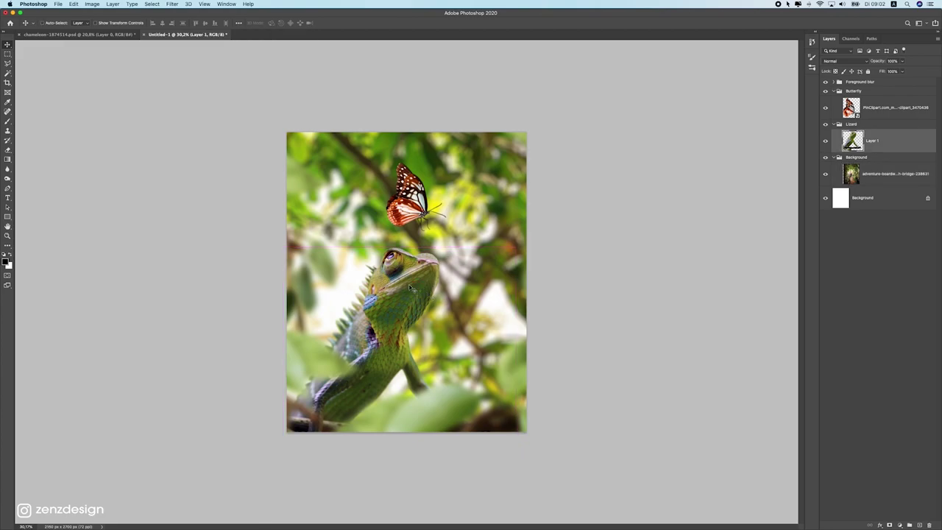
scroll(388, 305, down, 5)
scroll(382, 308, up, 4)
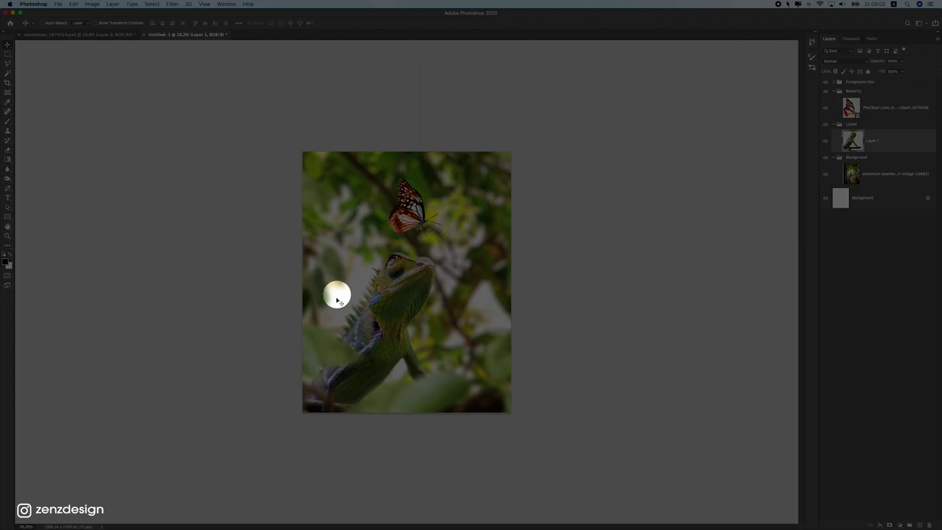
click(431, 314)
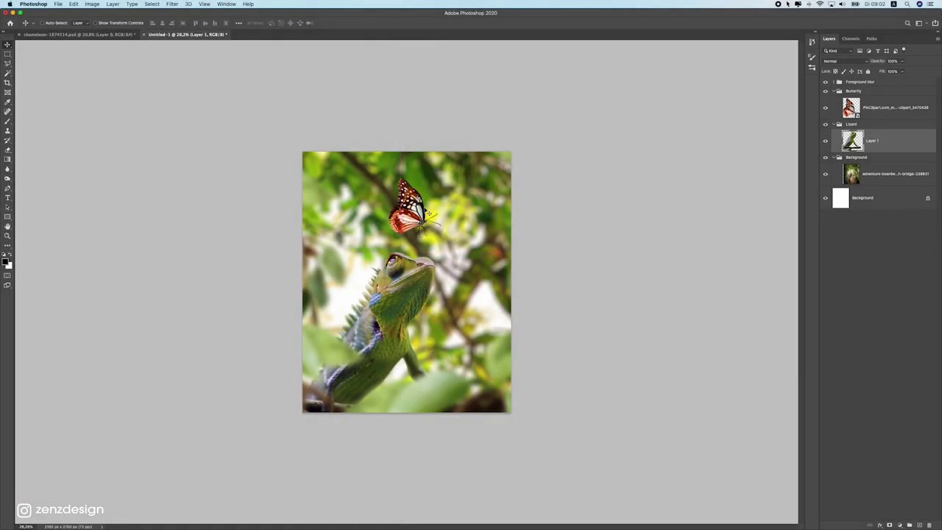
scroll(439, 252, up, 3)
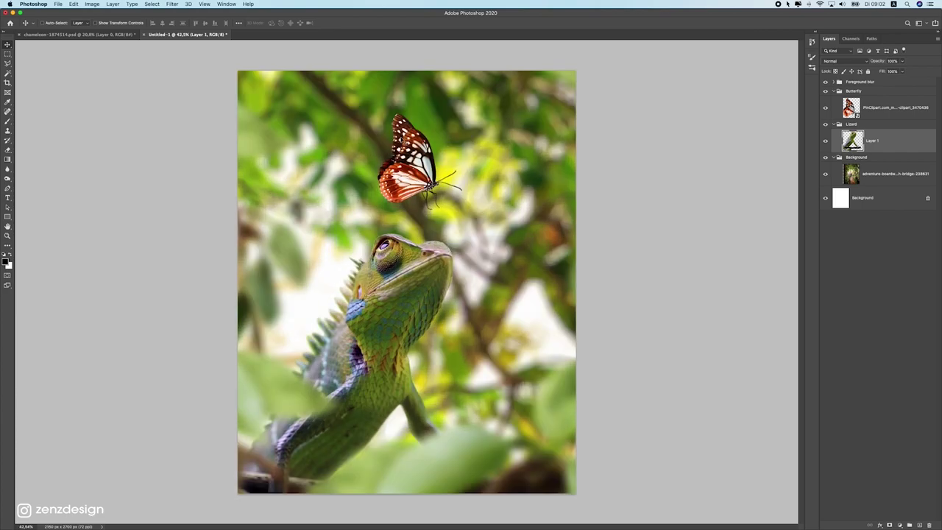
scroll(404, 169, down, 2)
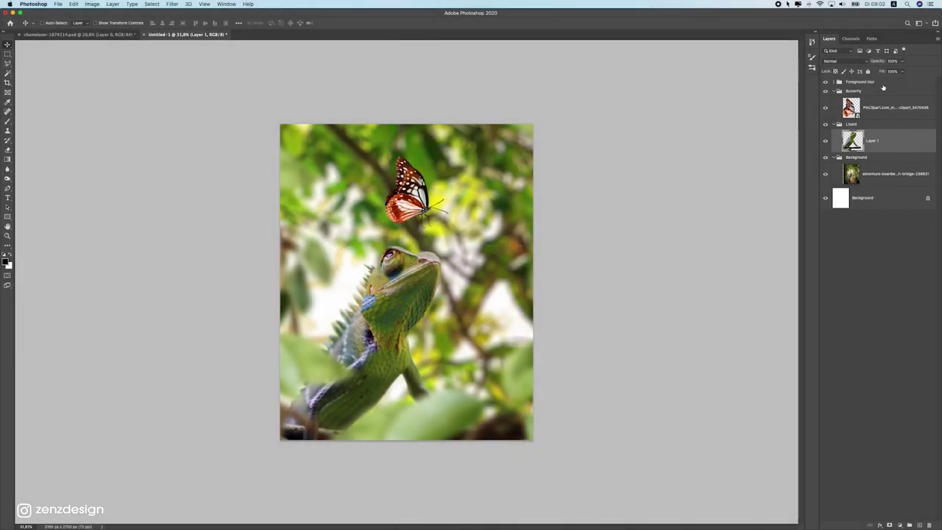
Step: Add a new layer above the Foreground blur group and choose the Soft Round preset for the Brush tool
click(882, 83)
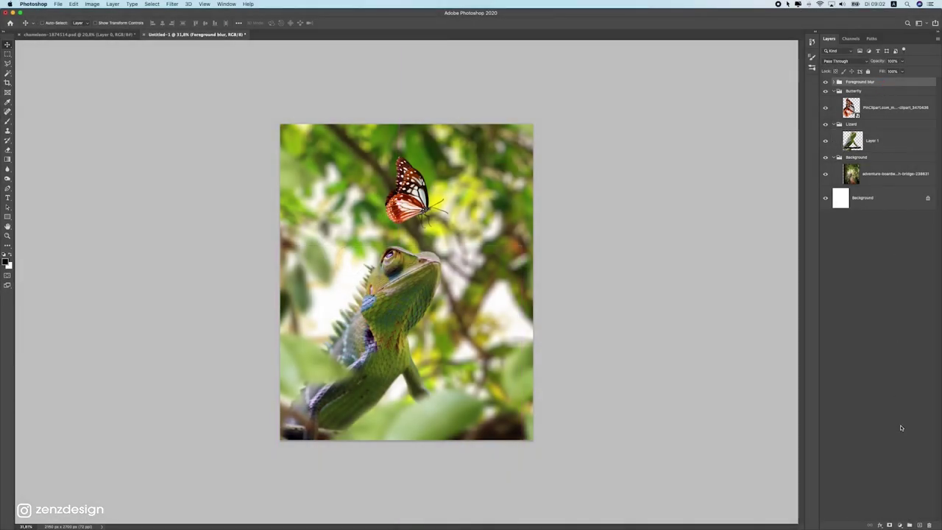
click(918, 524)
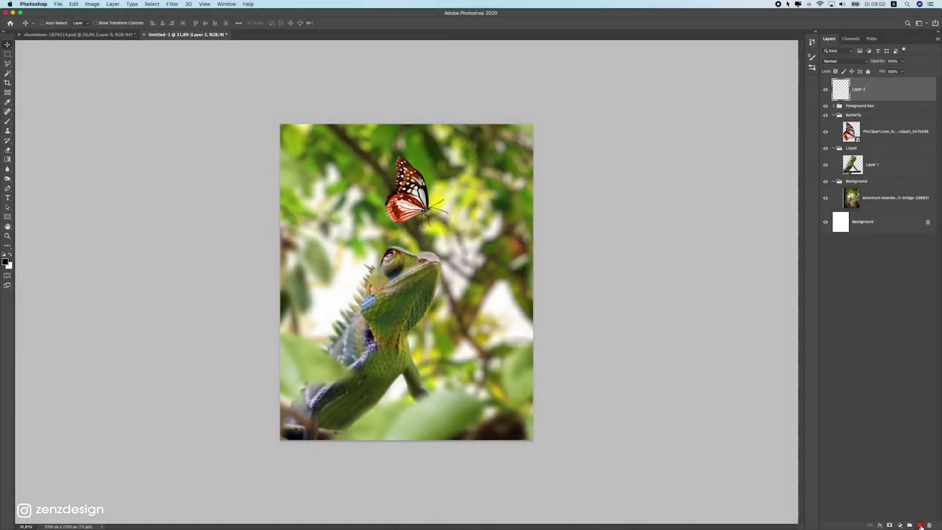
right_click(7, 121)
click(44, 120)
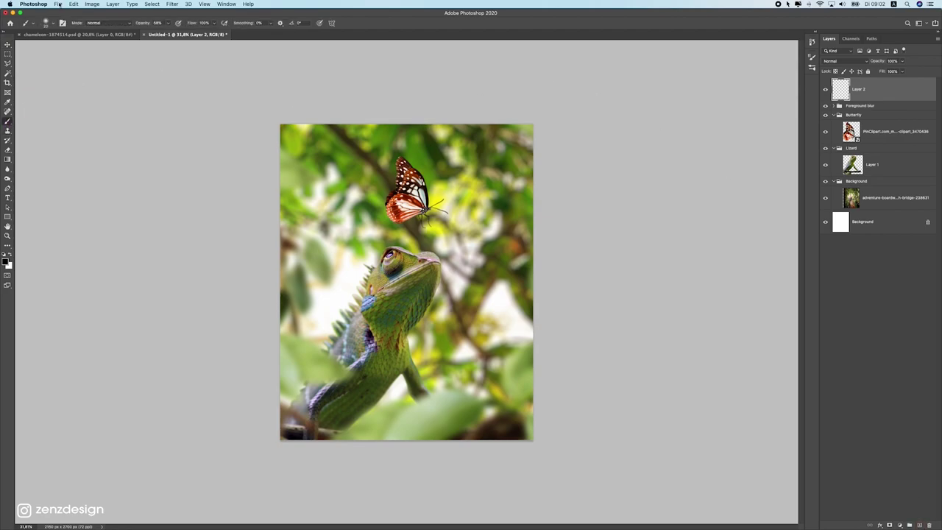
click(52, 25)
scroll(74, 140, down, 3)
scroll(38, 157, up, 3)
click(36, 114)
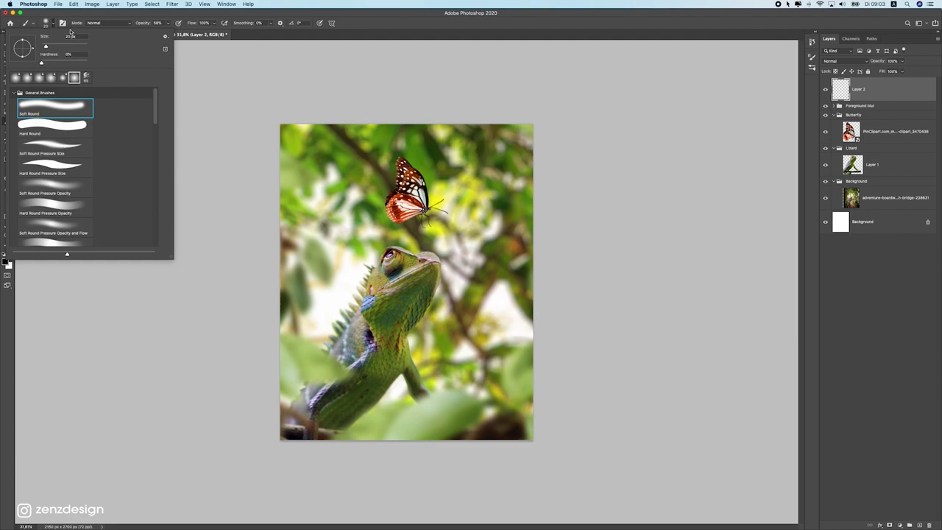
Step: Configure the brush with 100% opacity, white as the foreground colour and a much larger tip
click(155, 15)
click(169, 23)
drag(175, 34, 184, 33)
click(48, 23)
click(161, 14)
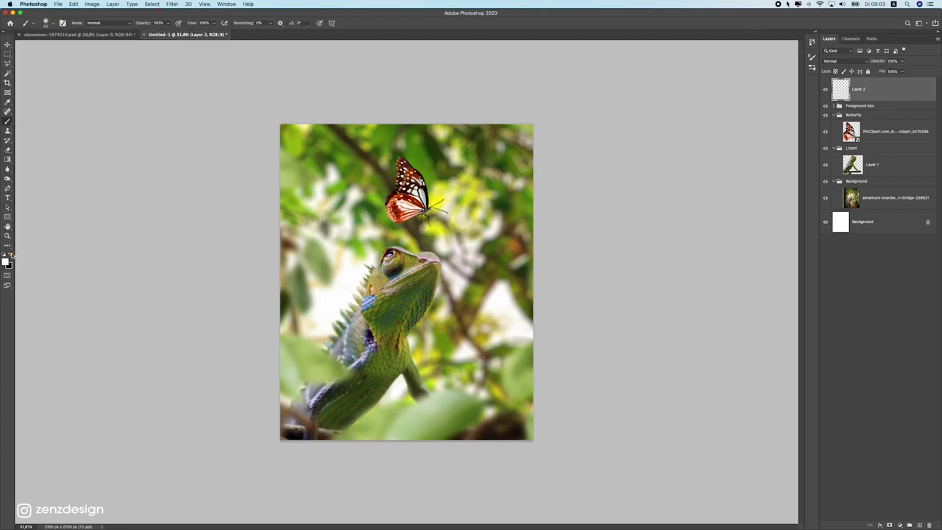
key(bracketright)
key(bracketright)
key(bracketright)
key(bracketright)
key(bracketright)
key(bracketright)
key(bracketright)
key(bracketright)
key(bracketright)
key(bracketright)
Step: Undo a white test dab on Layer 2 and paint a soft pale yellow spot beside the chameleon's head
click(328, 276)
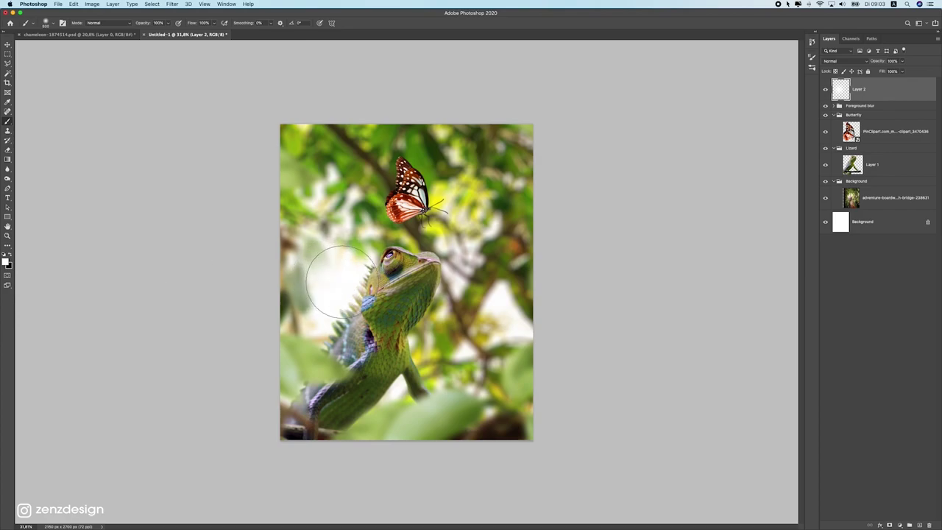
key(super+z)
click(6, 262)
drag(711, 281, 709, 267)
click(650, 189)
click(774, 185)
click(356, 277)
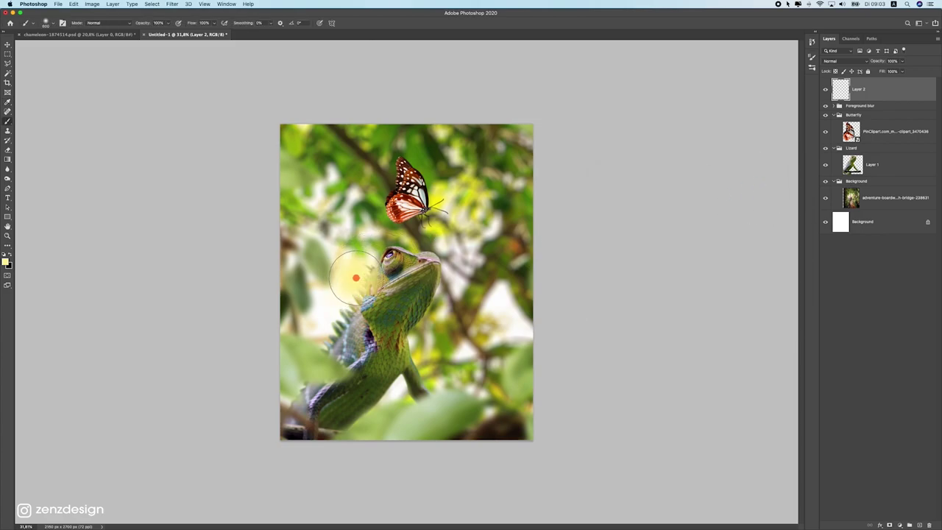
Step: Move and enlarge the yellow spot to form a wide glow over the chameleon's back and the canvas's left side
click(8, 44)
drag(455, 283, 436, 324)
key(super+t)
drag(382, 257, 490, 219)
key(Return)
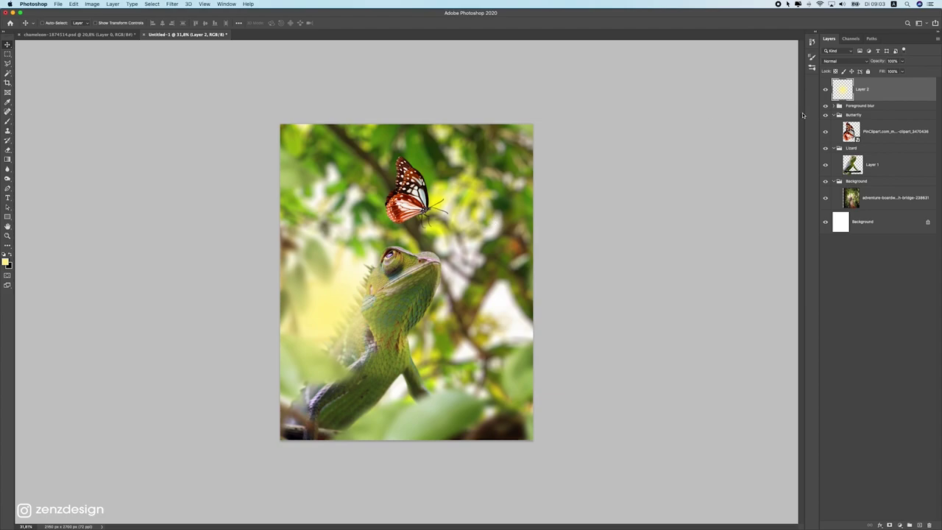
Step: Set the glow layer's blend mode to Screen and fine-tune the glow's position behind the chameleon's back
click(838, 62)
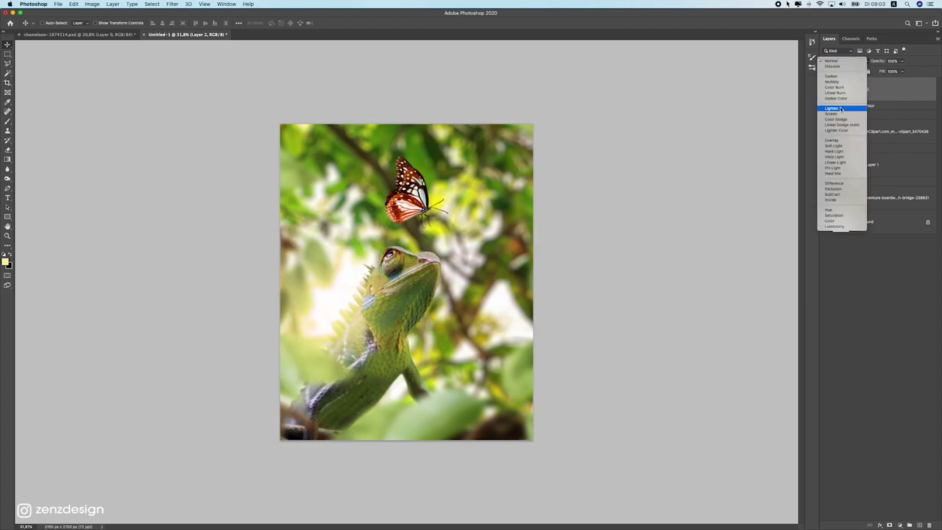
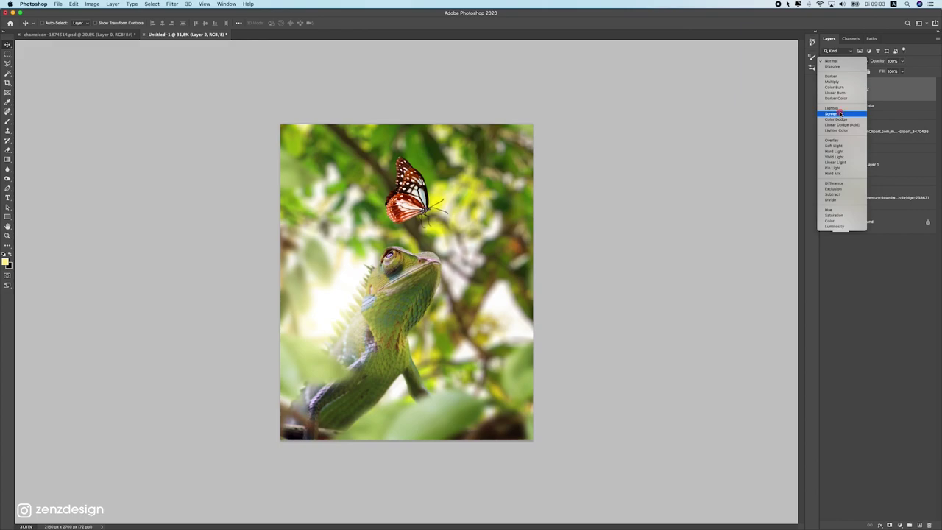
click(840, 113)
drag(409, 277, 383, 287)
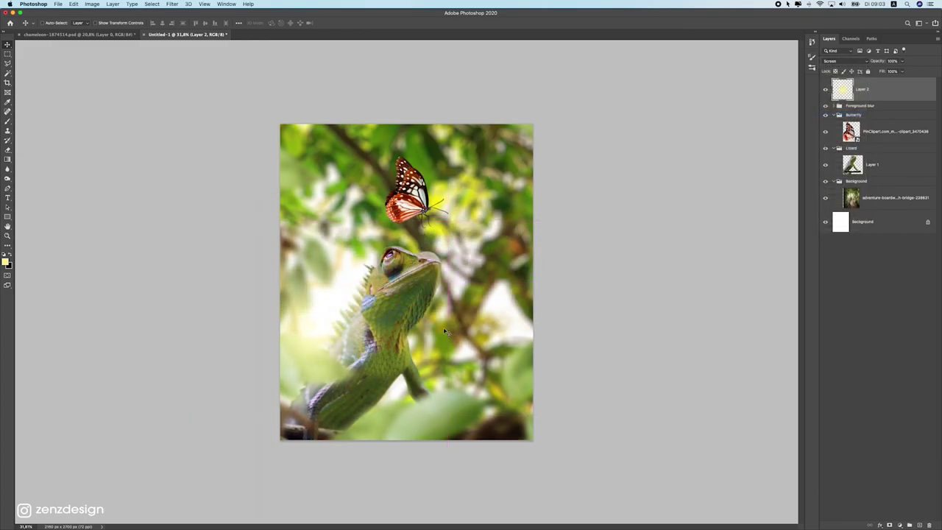
drag(405, 318, 391, 291)
scroll(397, 295, down, 5)
scroll(409, 297, up, 8)
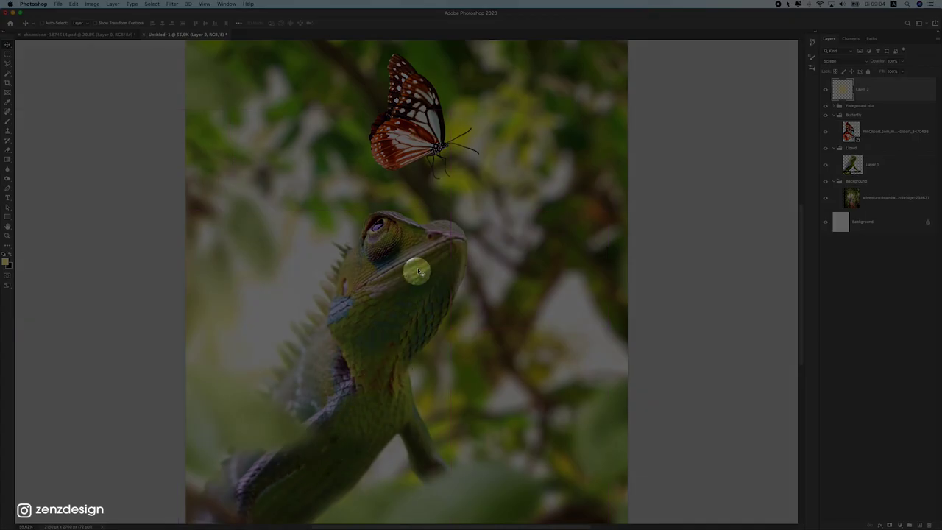
scroll(433, 338, down, 4)
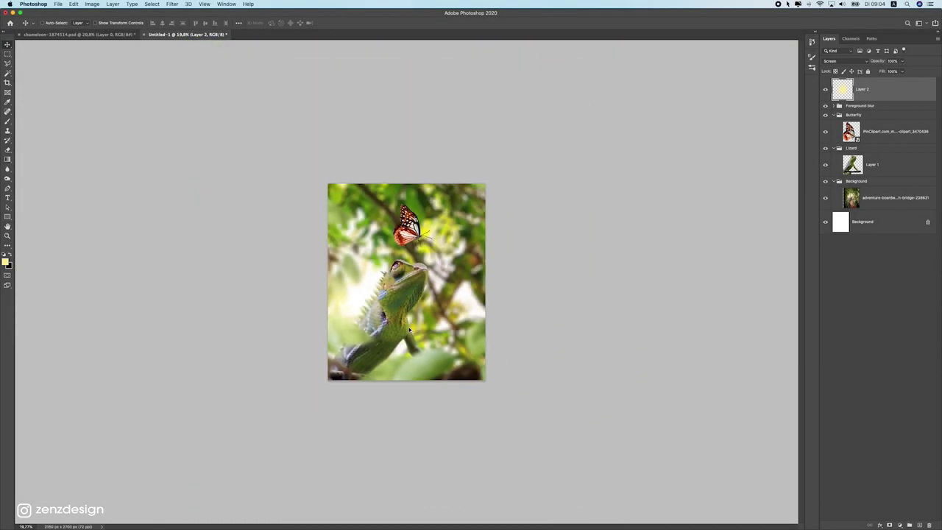
scroll(412, 332, up, 3)
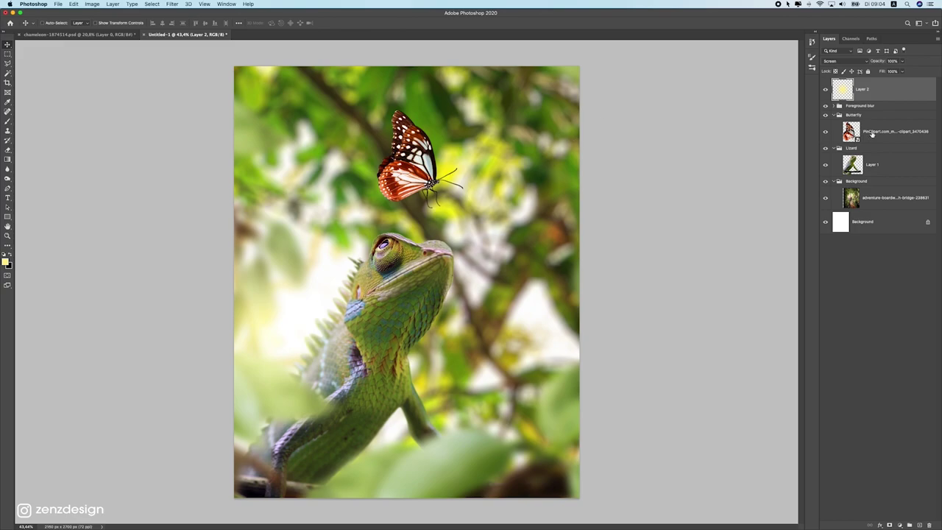
Step: Add a Curves adjustment layer above Layer 1 in the Lizard group and clip it to Layer 1
click(880, 156)
click(825, 164)
click(825, 165)
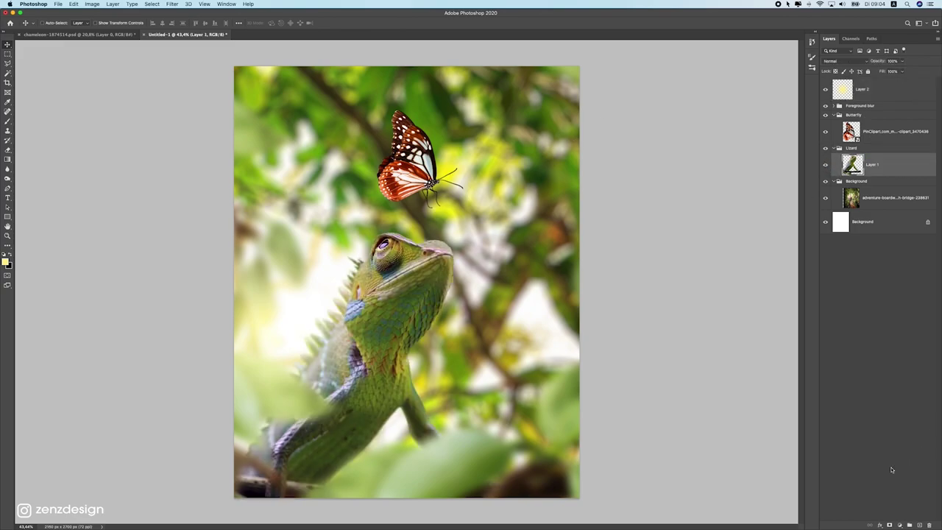
click(901, 524)
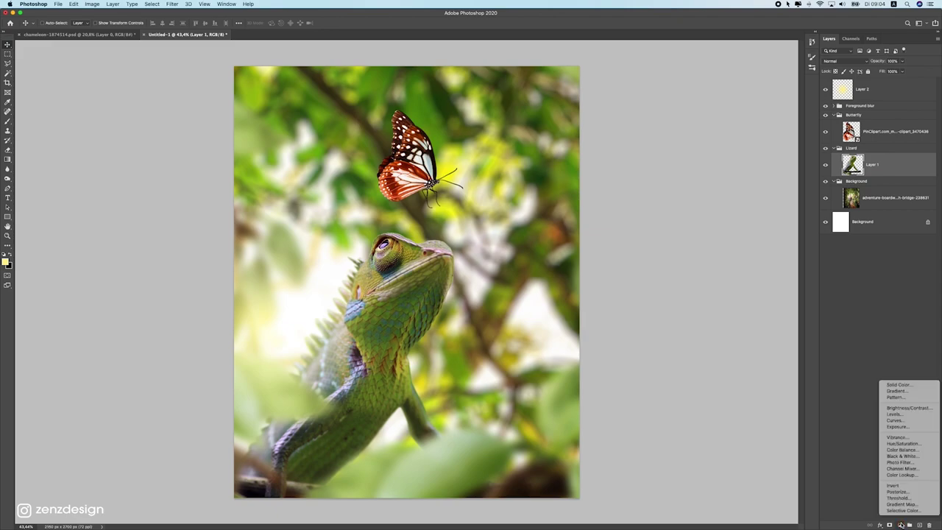
click(911, 420)
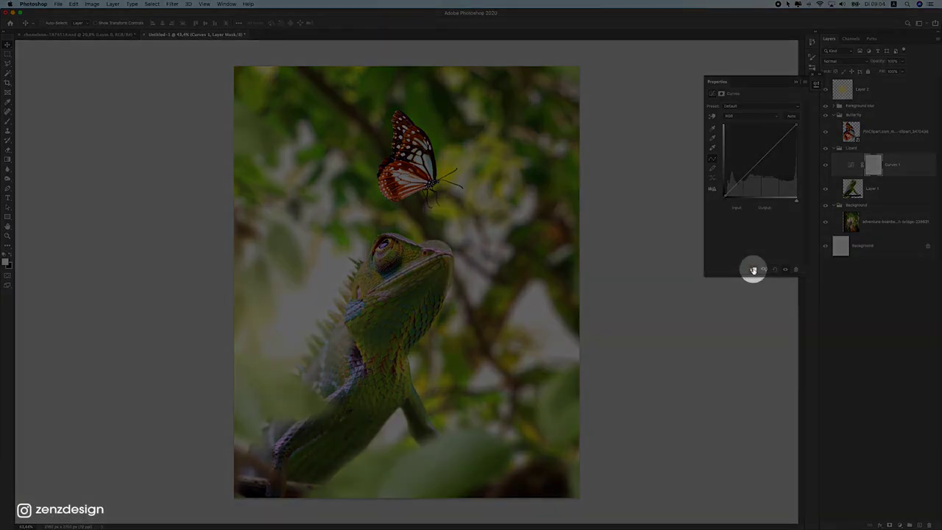
click(752, 269)
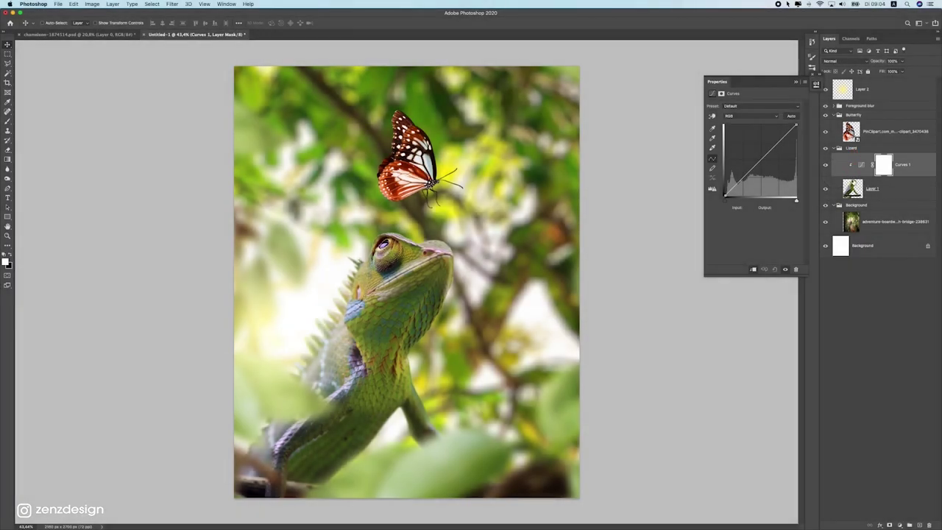
click(753, 269)
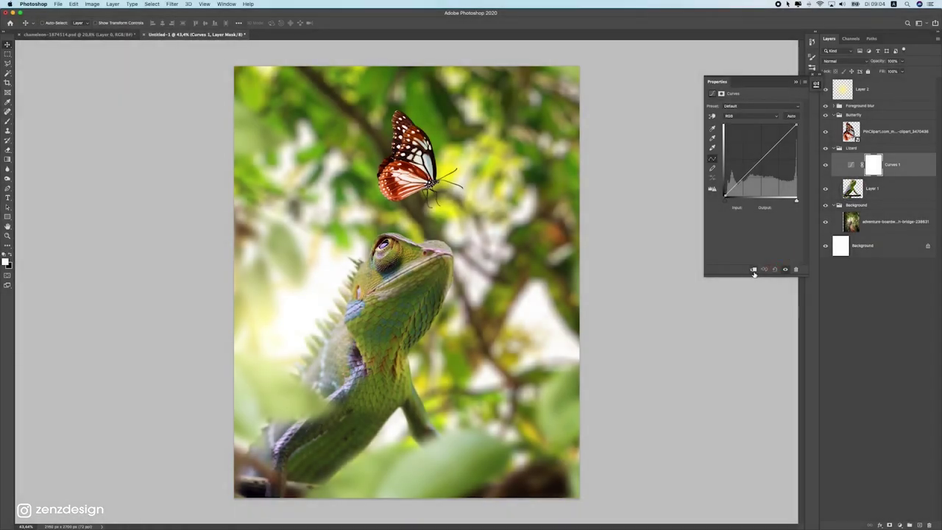
click(753, 269)
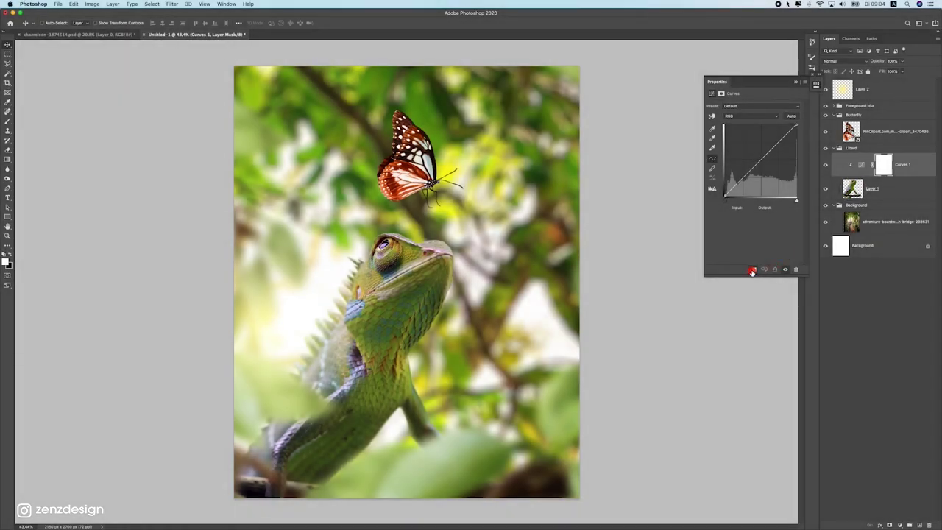
drag(796, 126, 815, 161)
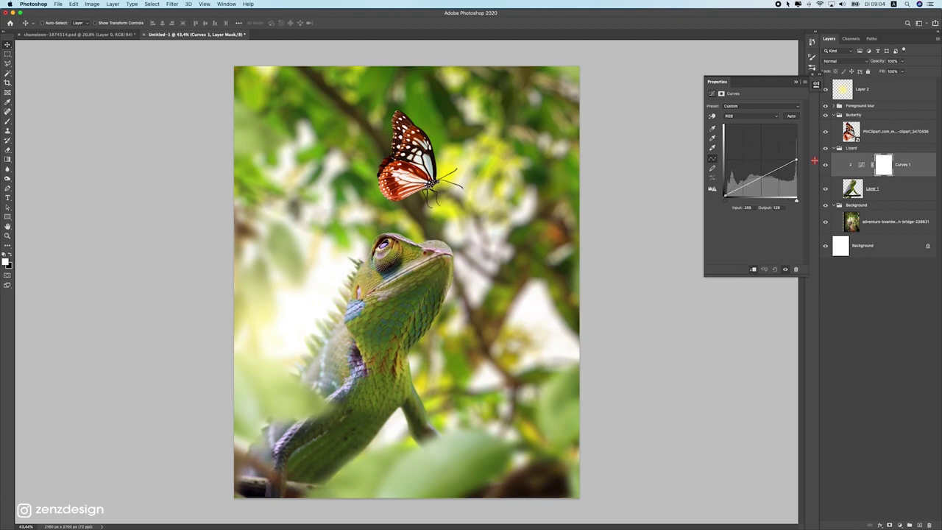
click(791, 115)
drag(795, 116, 814, 114)
drag(760, 162, 749, 156)
key(super+z)
drag(725, 197, 702, 205)
scroll(430, 346, down, 1)
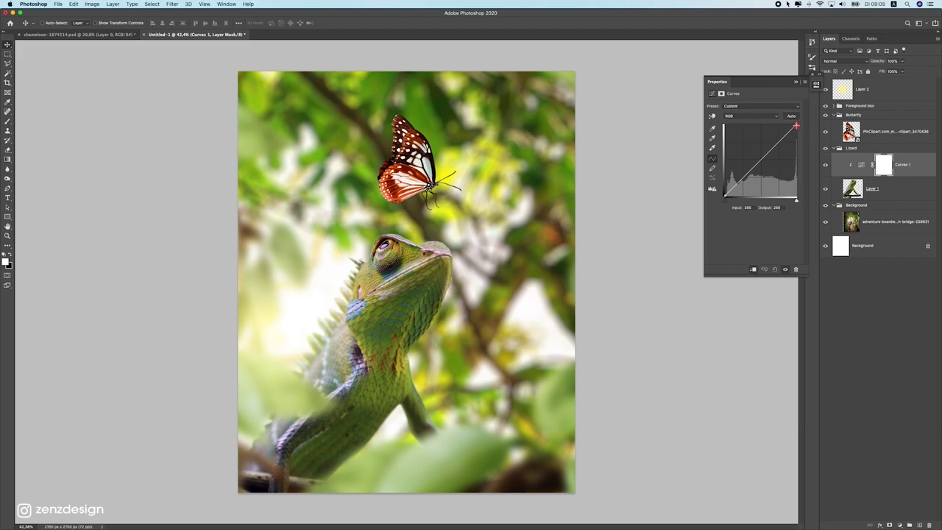
Step: Darken the chameleon by lowering the Curves white point's output to about 192, and ready a black brush on the Curves 1 mask
drag(797, 123, 825, 143)
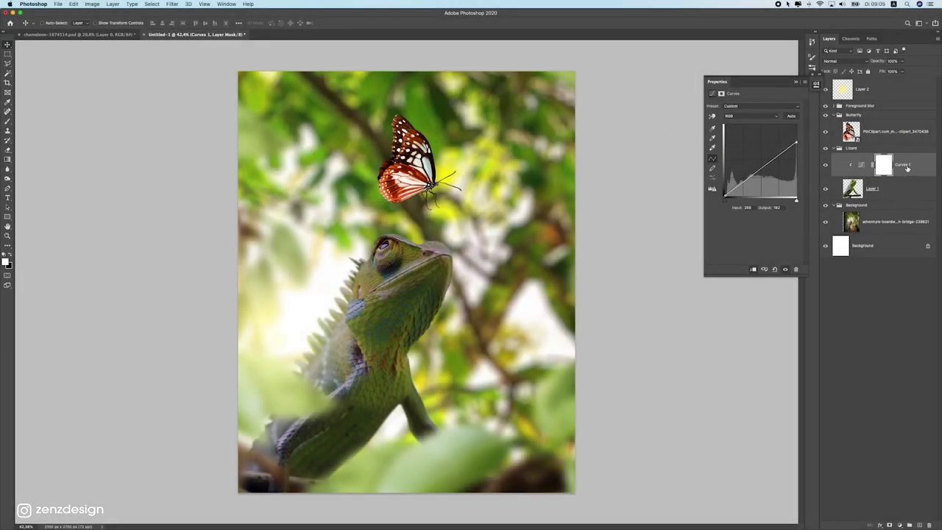
click(884, 164)
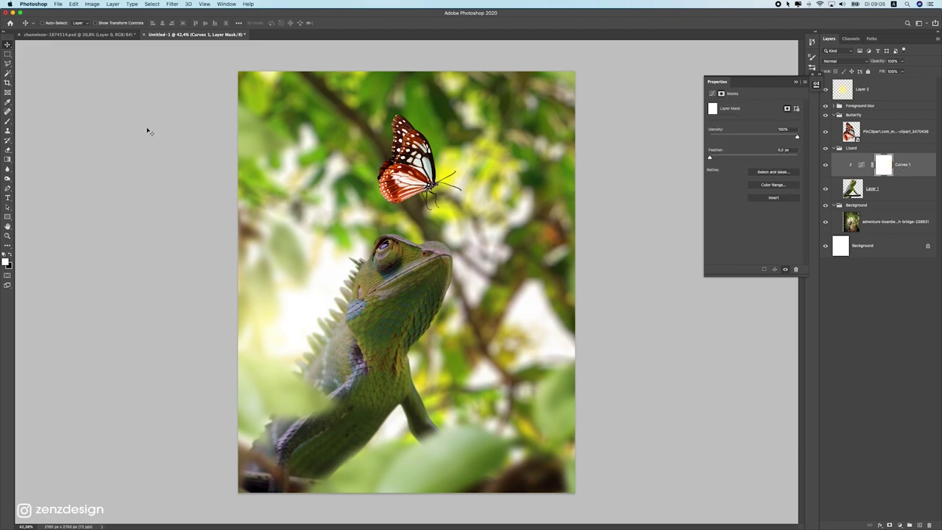
click(7, 121)
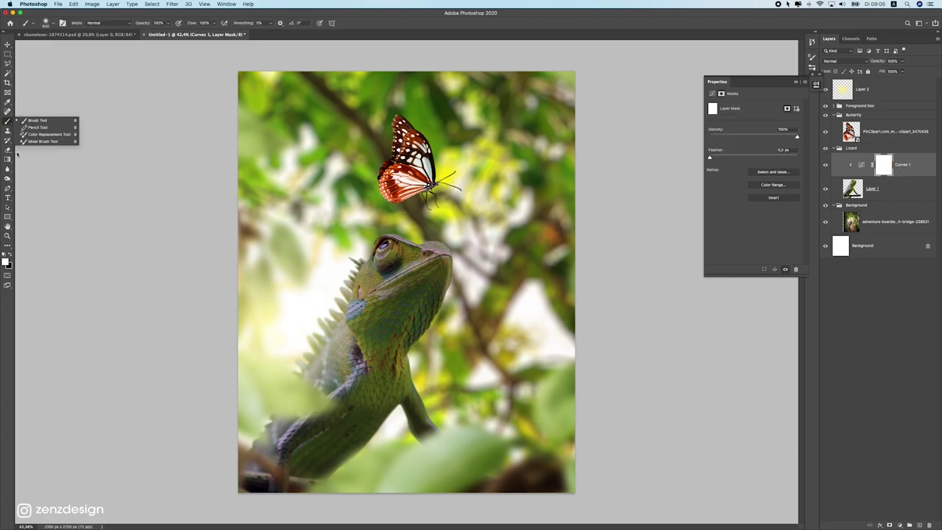
click(10, 258)
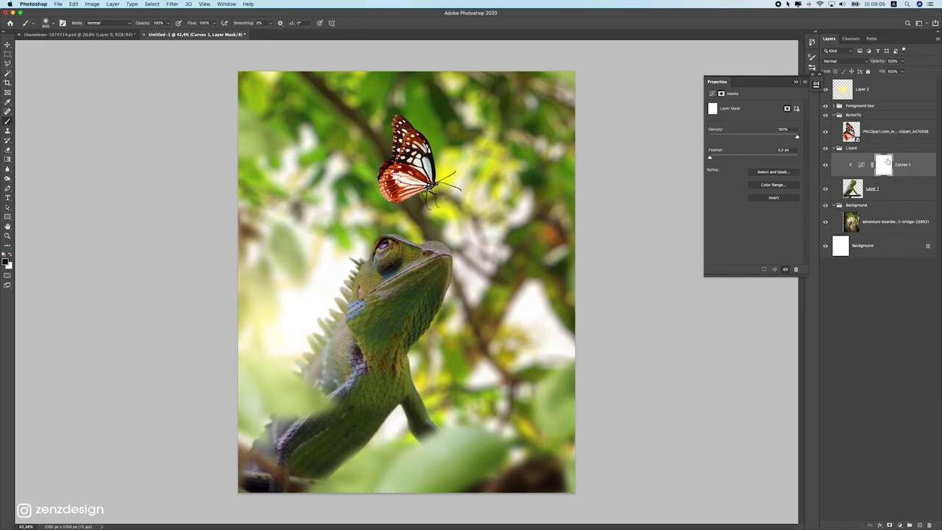
mouse_move(338, 278)
mouse_down()
mouse_move(334, 310)
mouse_move(396, 311)
mouse_move(305, 369)
mouse_up()
key(super+z)
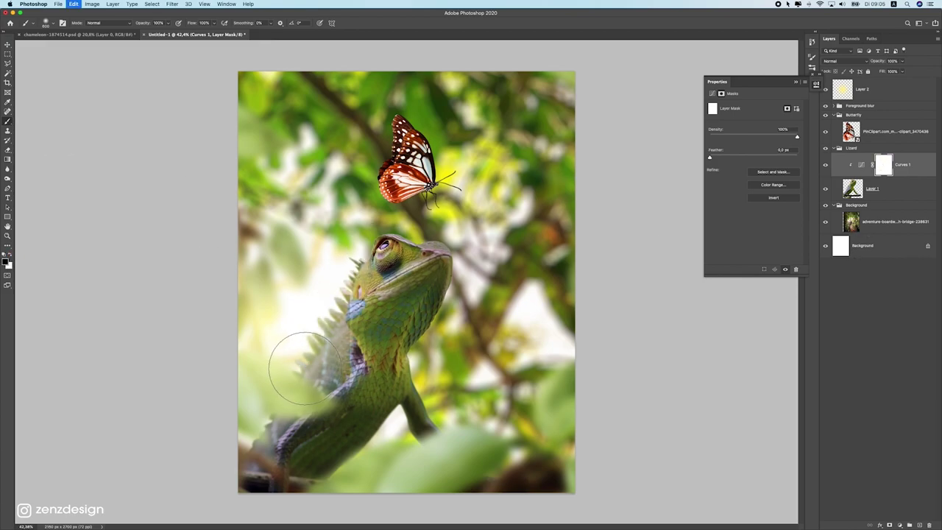
key(x)
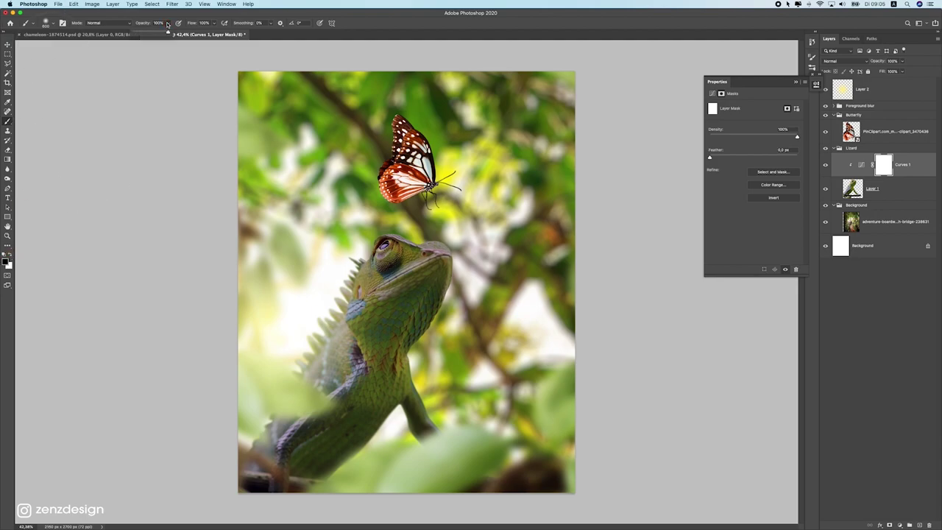
Step: Choose the Soft Round brush and paint black on the Curves 1 mask along the chameleon's spines, back and neck
click(204, 23)
click(45, 23)
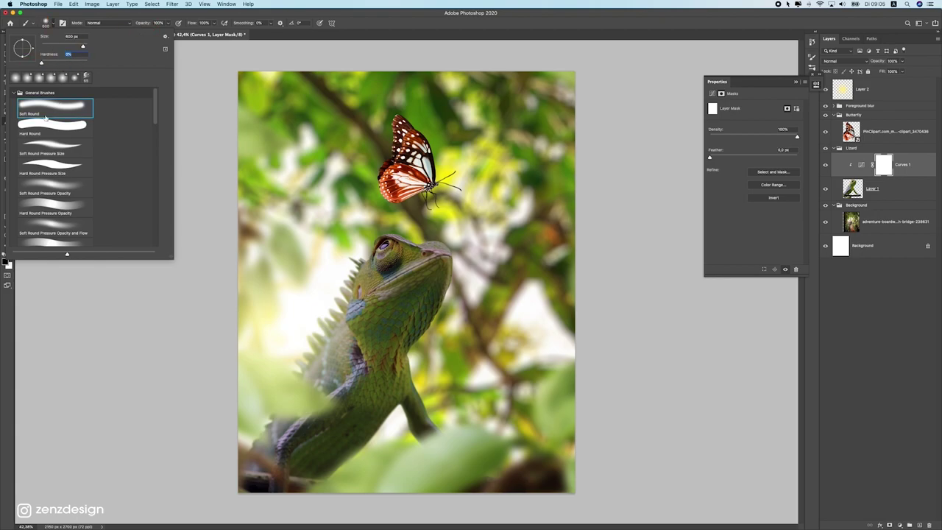
click(37, 106)
click(140, 16)
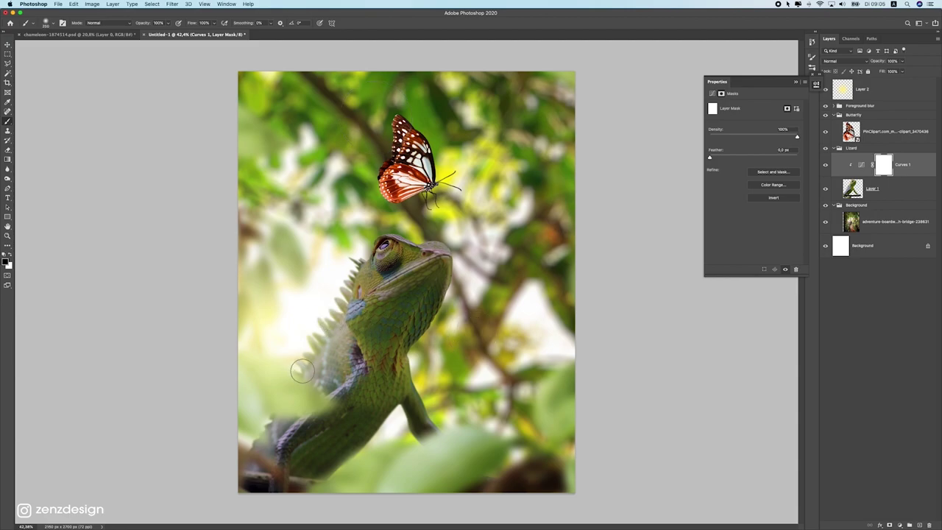
drag(300, 377, 330, 312)
mouse_move(343, 382)
mouse_down()
mouse_move(344, 300)
mouse_move(362, 357)
mouse_move(341, 323)
mouse_move(380, 235)
mouse_move(352, 303)
mouse_move(405, 220)
mouse_move(378, 238)
mouse_move(429, 217)
mouse_move(359, 272)
mouse_move(391, 268)
mouse_up()
key(bracketleft)
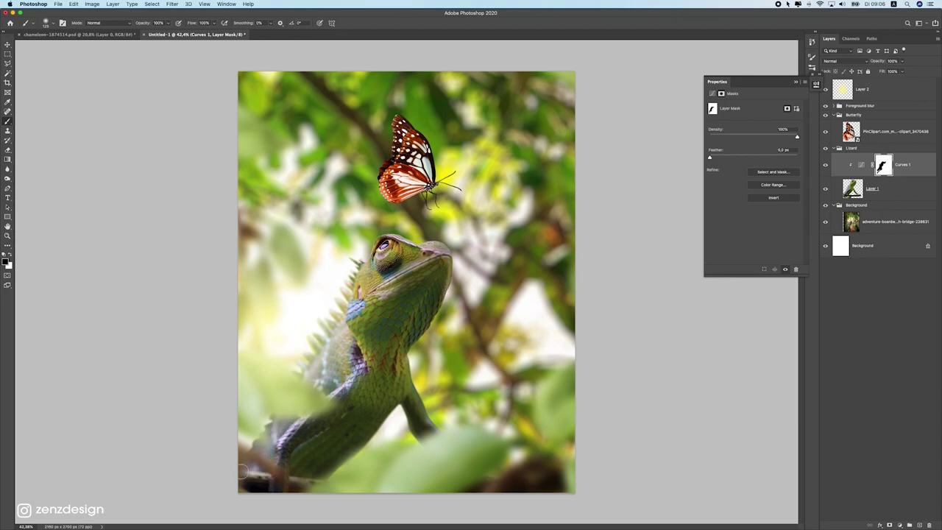
Step: Extend the black mask painting along the chameleon's lower back, the top of its head and snout, and its front leg
key(bracketright)
drag(288, 404, 244, 467)
mouse_move(302, 340)
mouse_down()
mouse_move(295, 380)
mouse_move(259, 436)
mouse_up()
drag(333, 351, 343, 357)
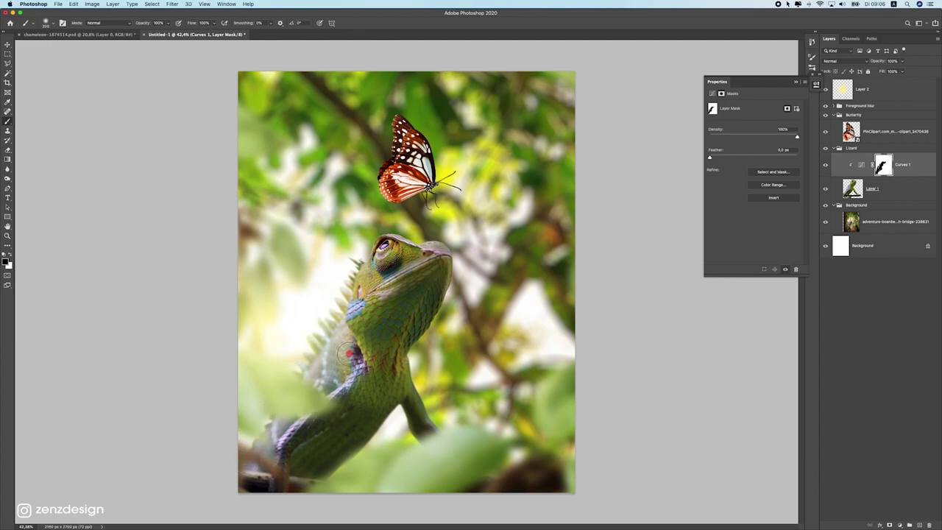
mouse_move(361, 239)
mouse_down()
mouse_move(430, 230)
mouse_move(465, 247)
mouse_up()
click(462, 409)
key(bracketleft)
key(bracketleft)
key(bracketleft)
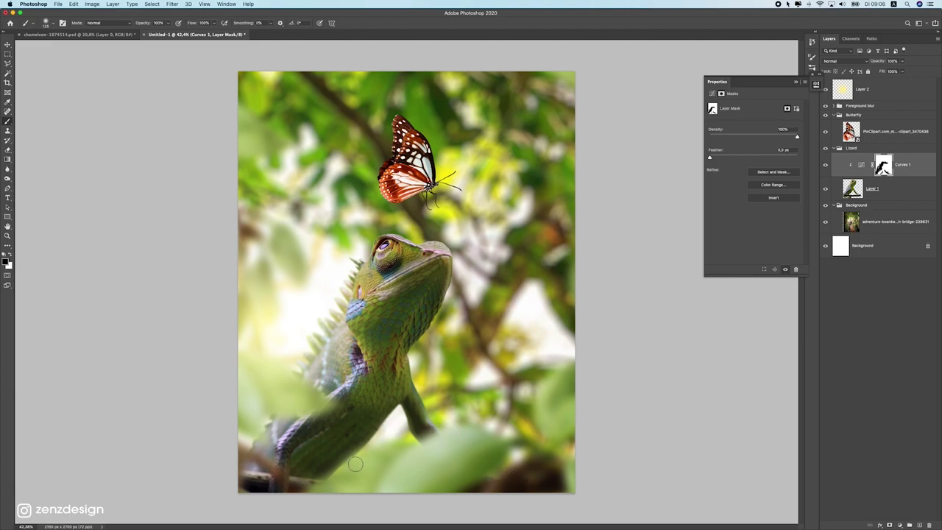
Step: Compare the chameleon with and without the Curves 1 adjustment
scroll(353, 405, down, 8)
scroll(353, 406, up, 7)
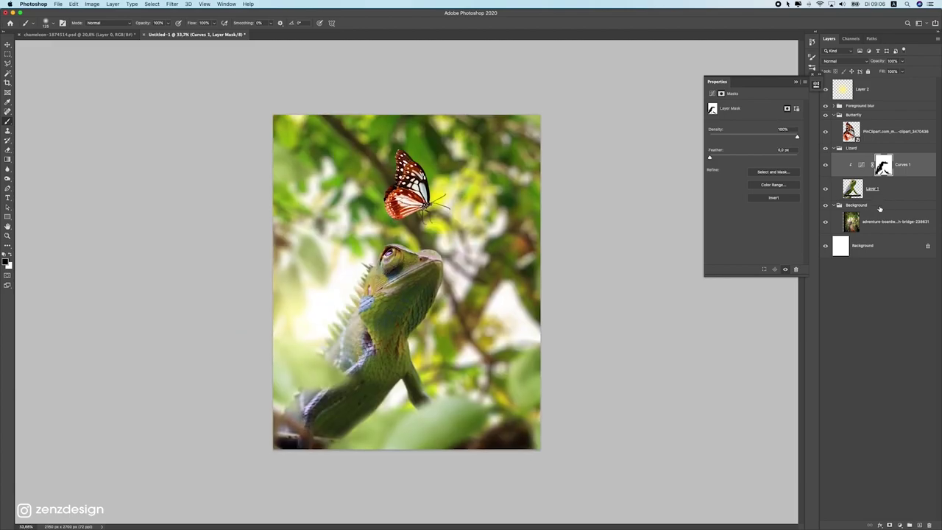
click(825, 163)
click(825, 164)
Step: Add a midtone point to the Curves 1 curve and pull it slightly down to input 127, output 96
click(864, 168)
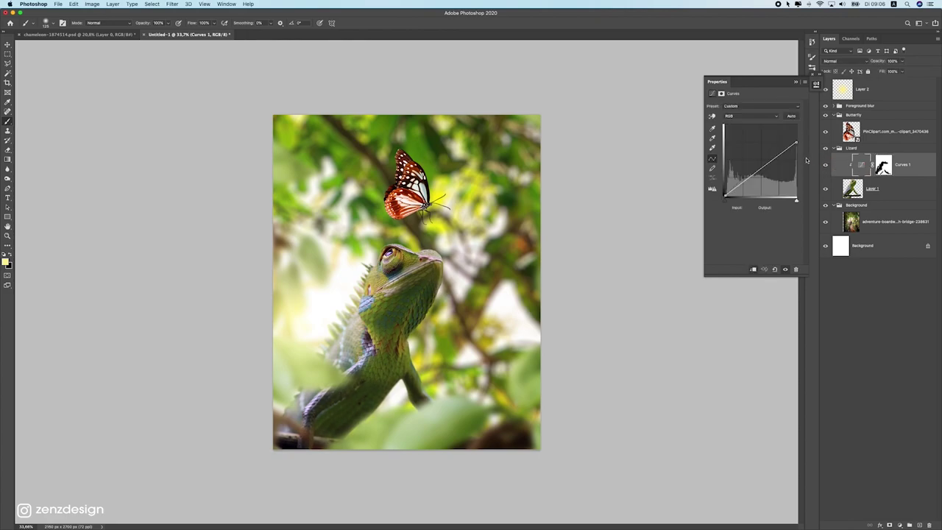
click(759, 170)
drag(759, 170, 761, 172)
drag(762, 171, 763, 171)
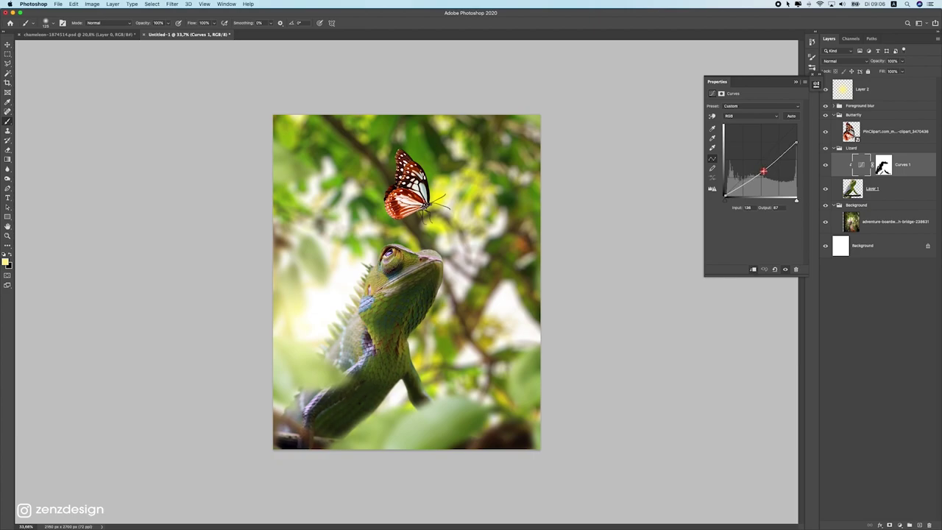
key(super+z)
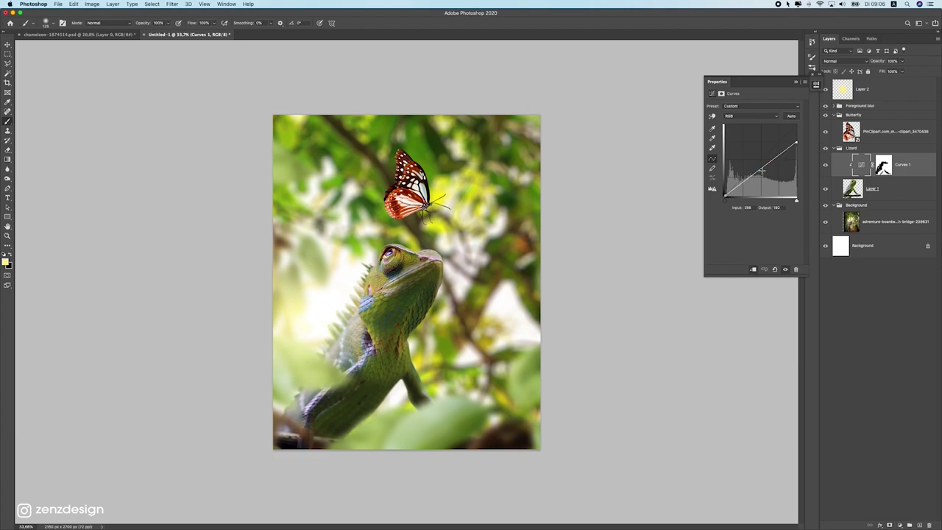
drag(760, 168, 760, 169)
scroll(390, 268, down, 5)
scroll(385, 292, up, 5)
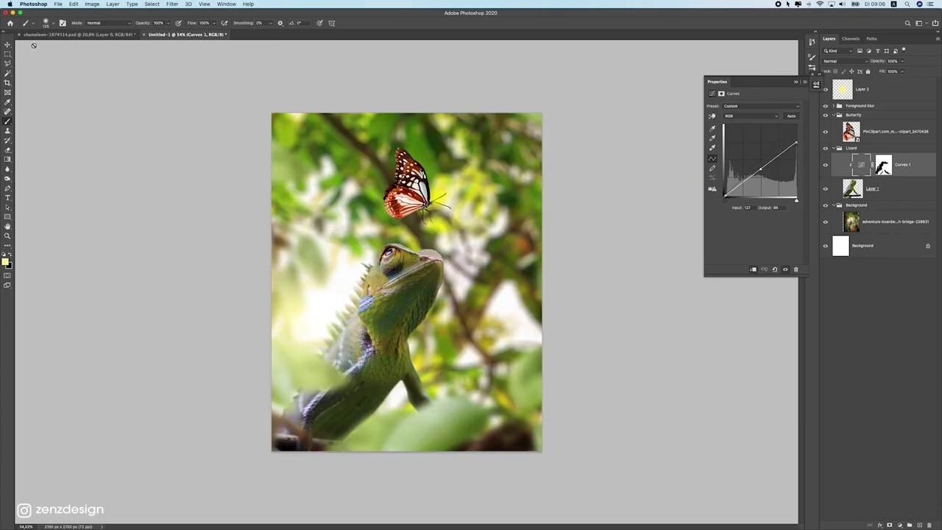
Step: Reposition the yellow glow behind the chameleon's back and head, scaling its layer to about 77%
click(7, 44)
scroll(449, 336, down, 5)
scroll(425, 332, up, 5)
super+click(324, 284)
drag(370, 318, 421, 263)
key(ctrl+t)
drag(458, 392, 418, 347)
drag(372, 293, 386, 311)
drag(437, 185, 447, 176)
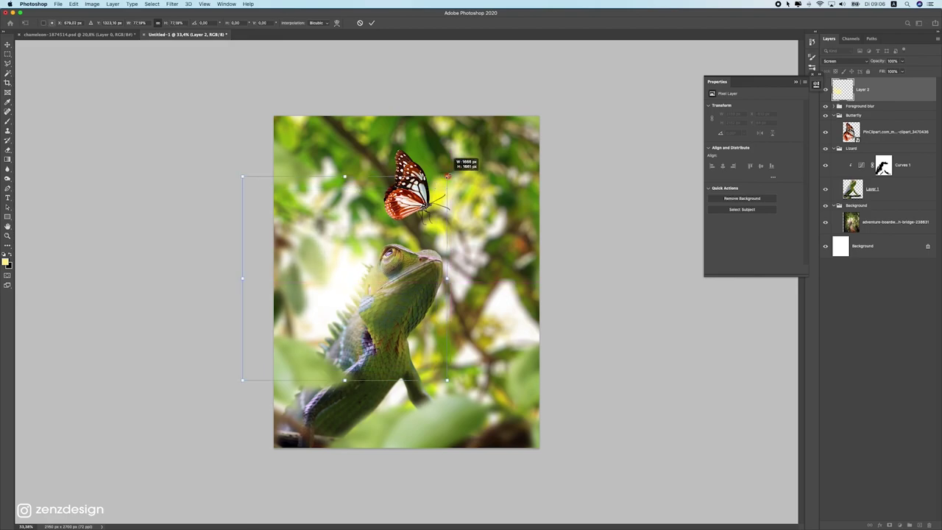
key(Return)
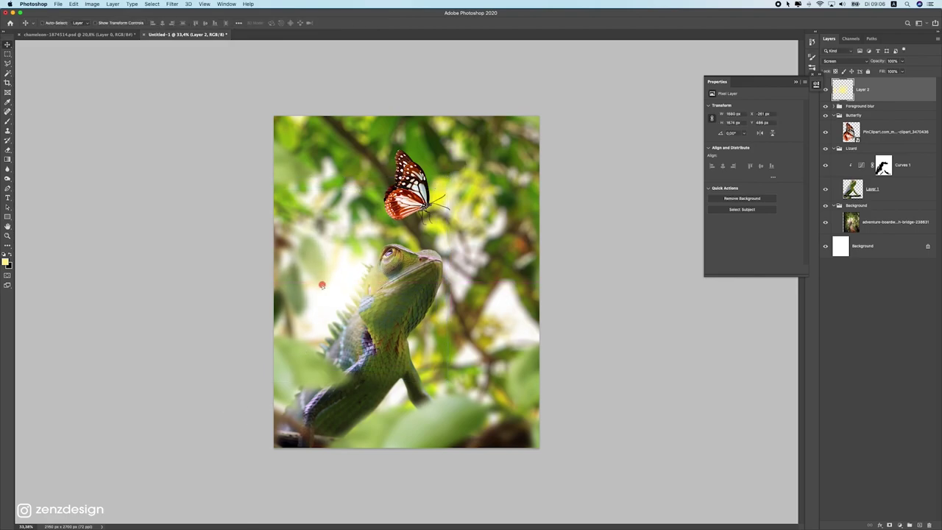
Step: Create a new layer above Curves 1 in the Lizard group and clip it to the chameleon
click(876, 167)
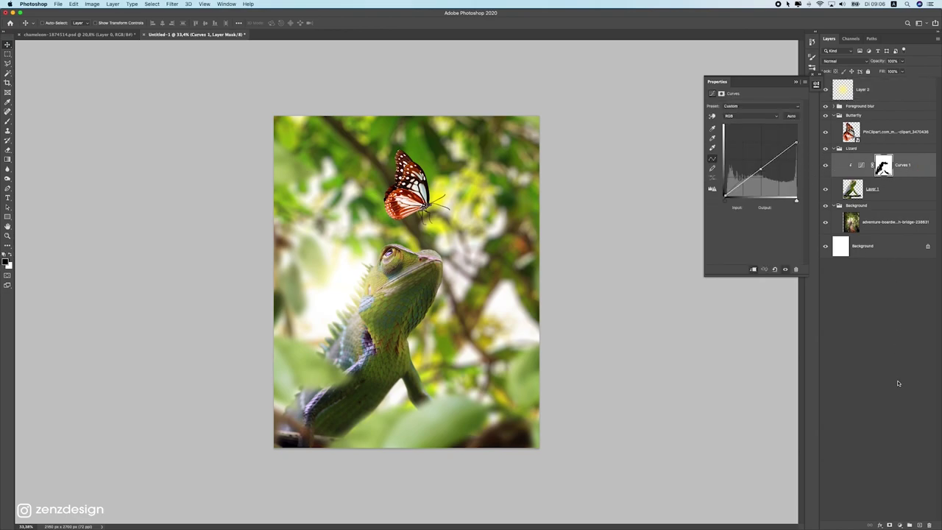
click(923, 523)
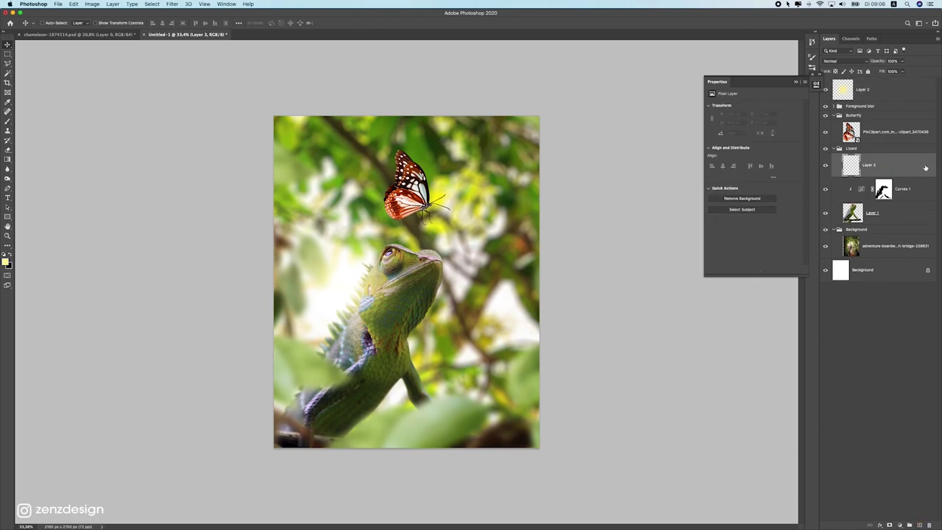
right_click(892, 166)
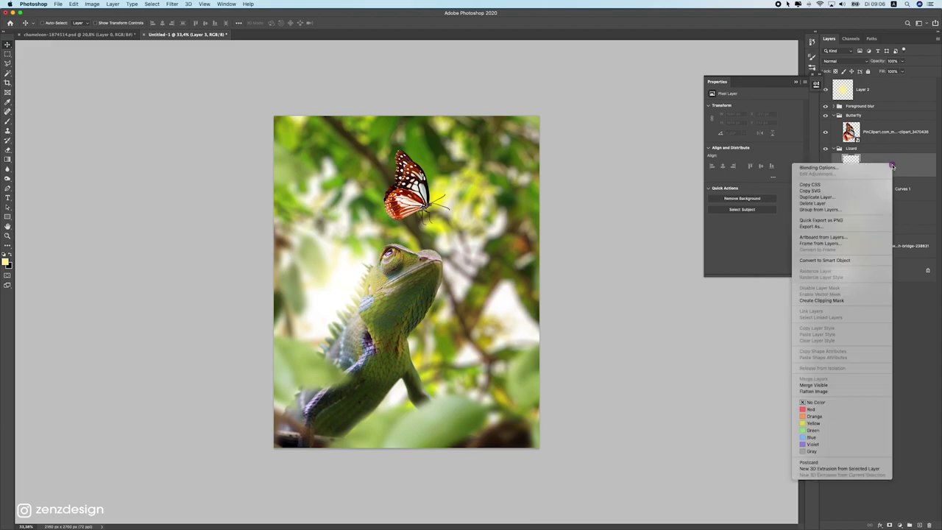
click(832, 300)
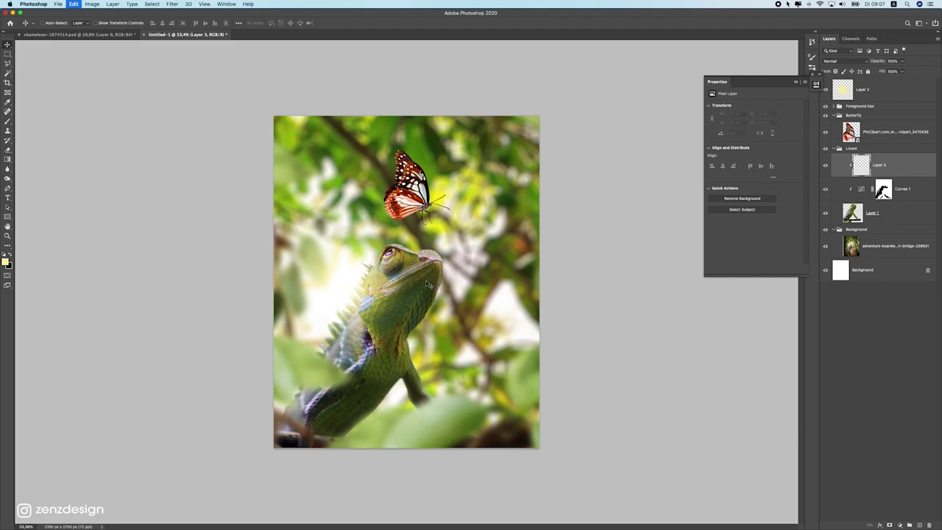
Step: Fill the new clipped layer with 50% Gray and set its blend mode to Overlay
click(75, 4)
click(78, 121)
click(393, 107)
click(393, 105)
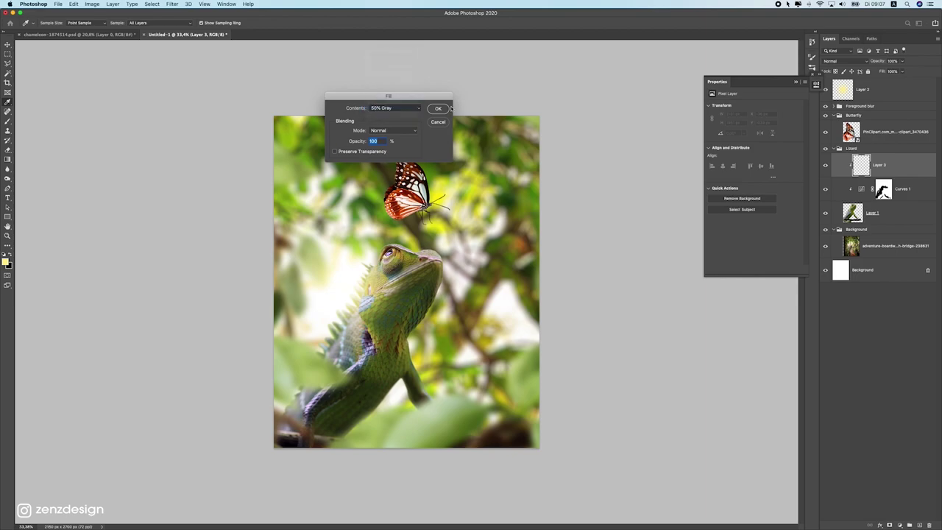
click(444, 110)
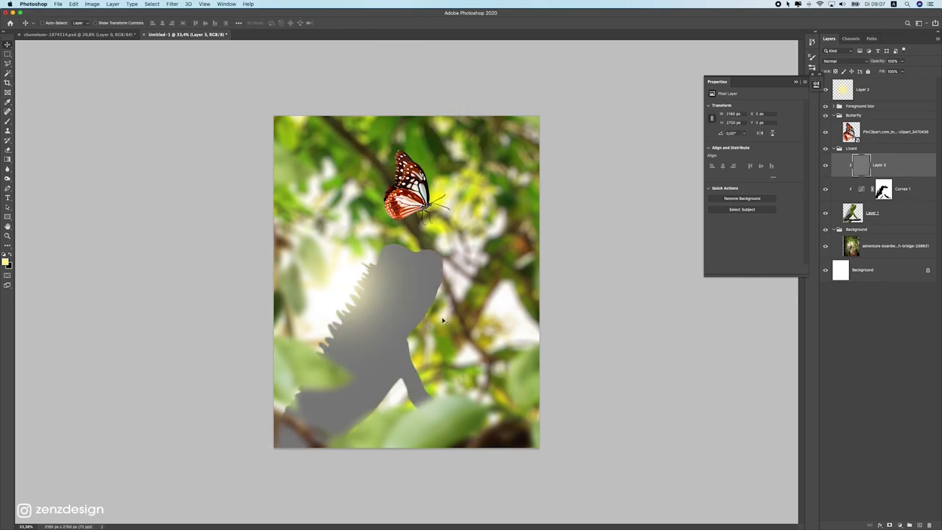
click(825, 63)
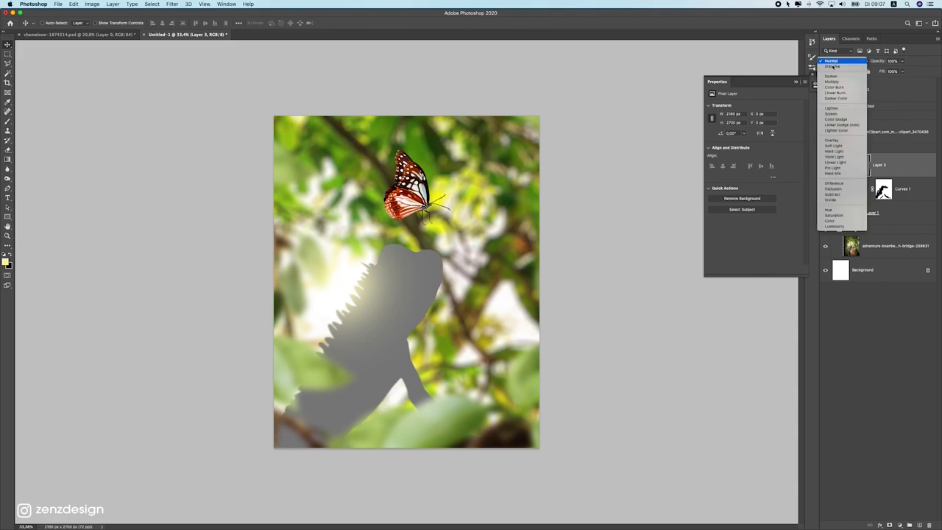
click(850, 142)
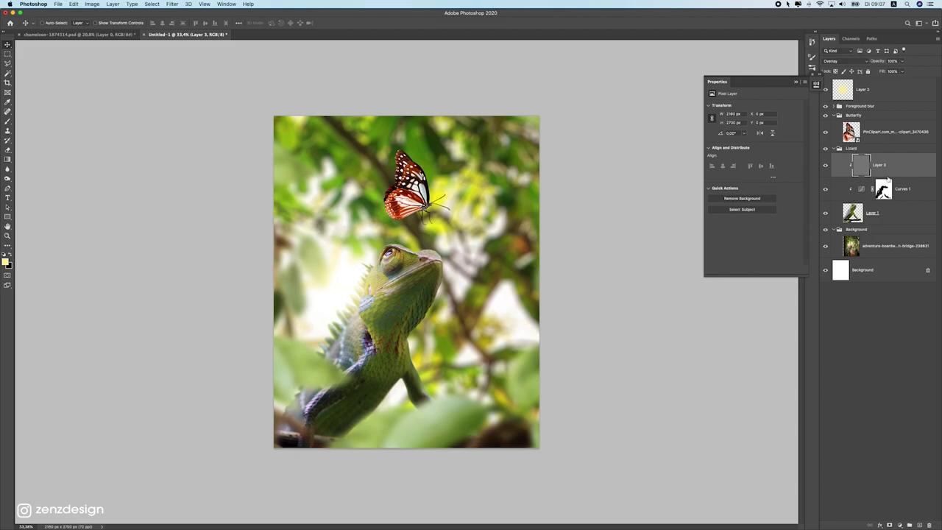
scroll(394, 305, up, 5)
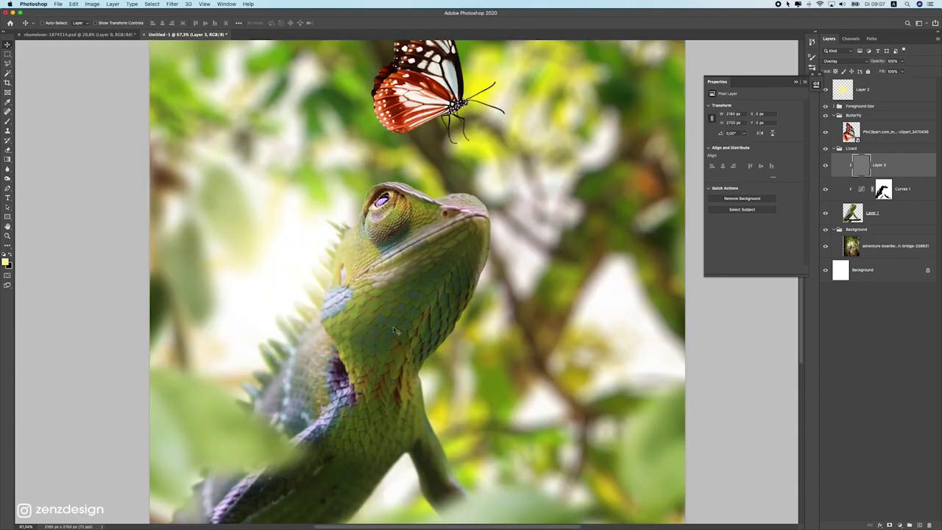
click(7, 150)
click(8, 158)
click(8, 169)
click(7, 178)
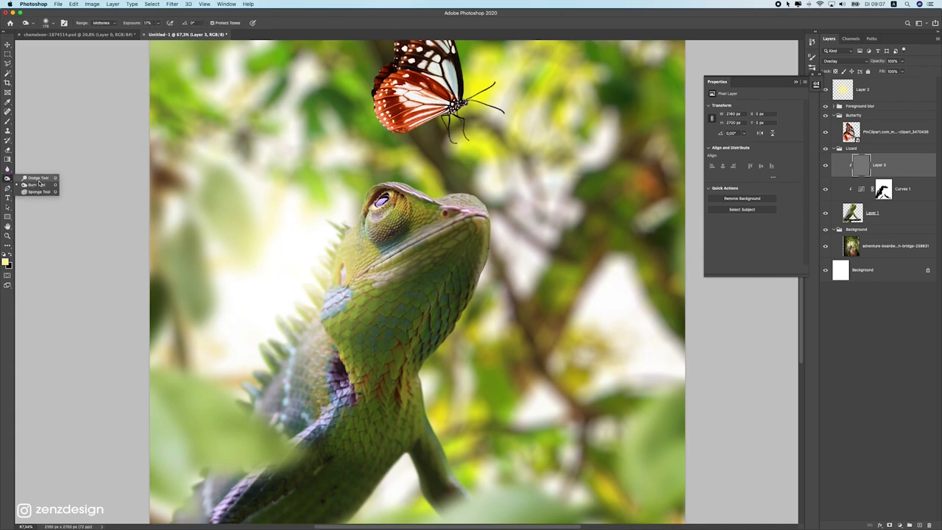
click(39, 184)
click(876, 217)
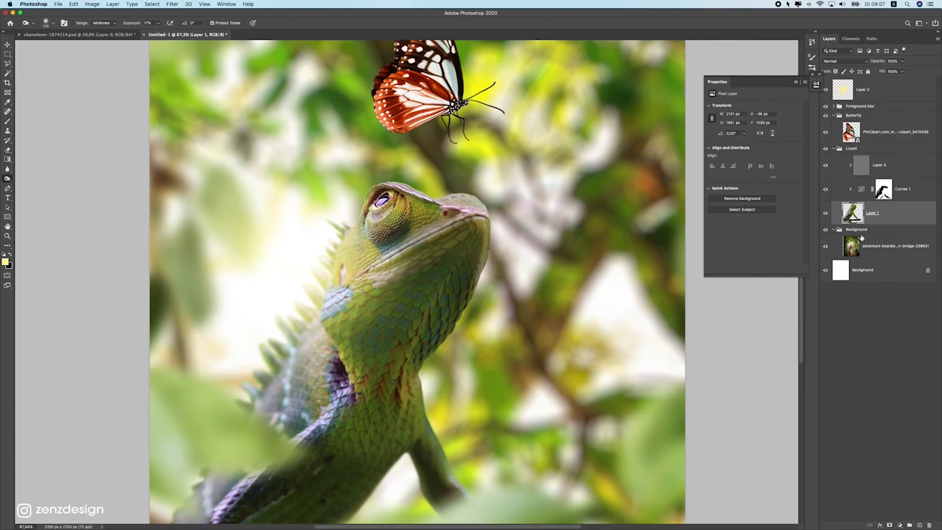
click(870, 167)
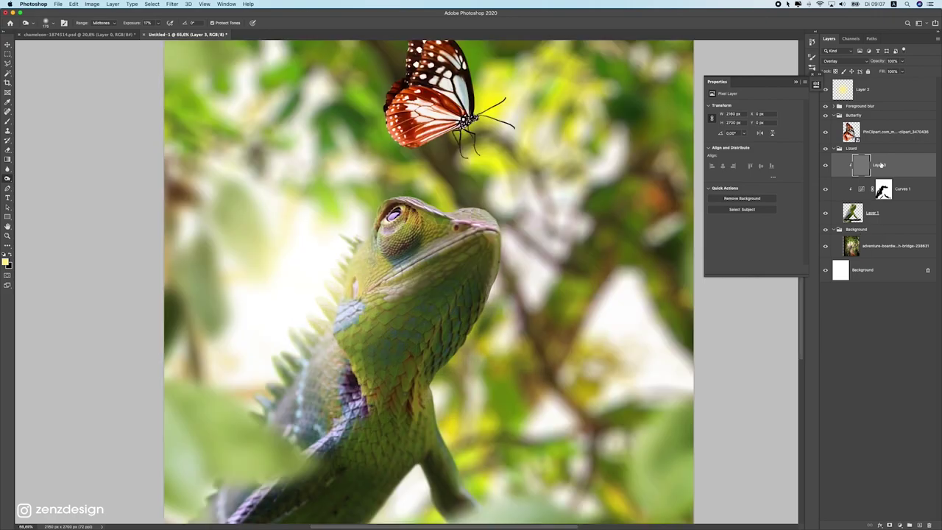
Step: Switch to the Dodge tool and set it to Midtones with about 50% exposure
click(9, 178)
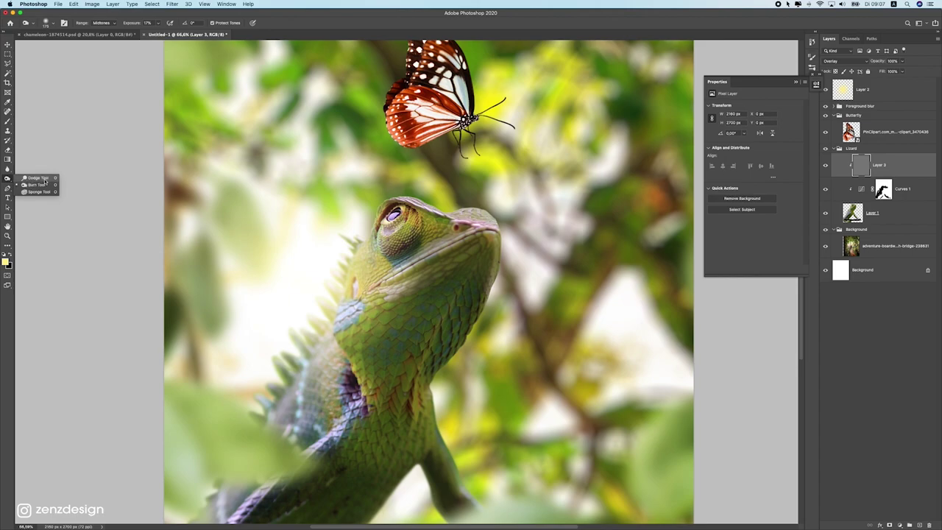
click(35, 178)
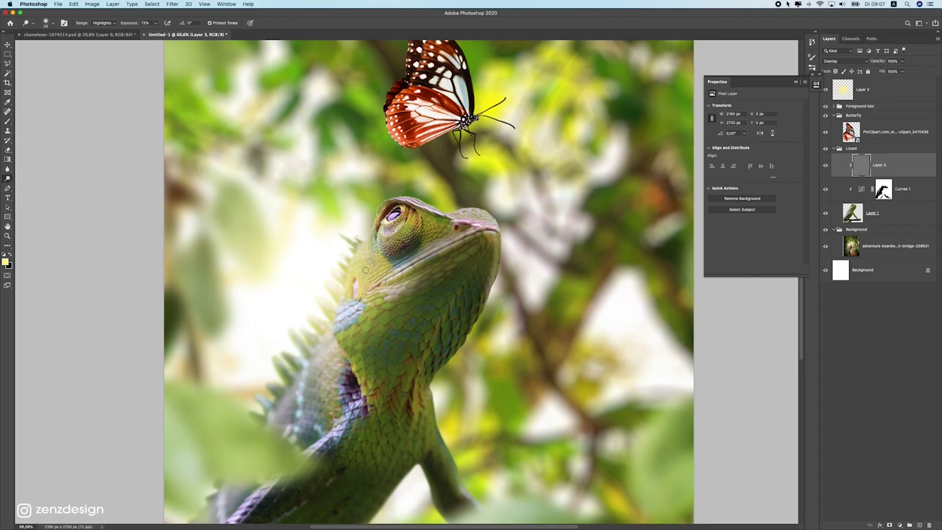
scroll(363, 254, down, 2)
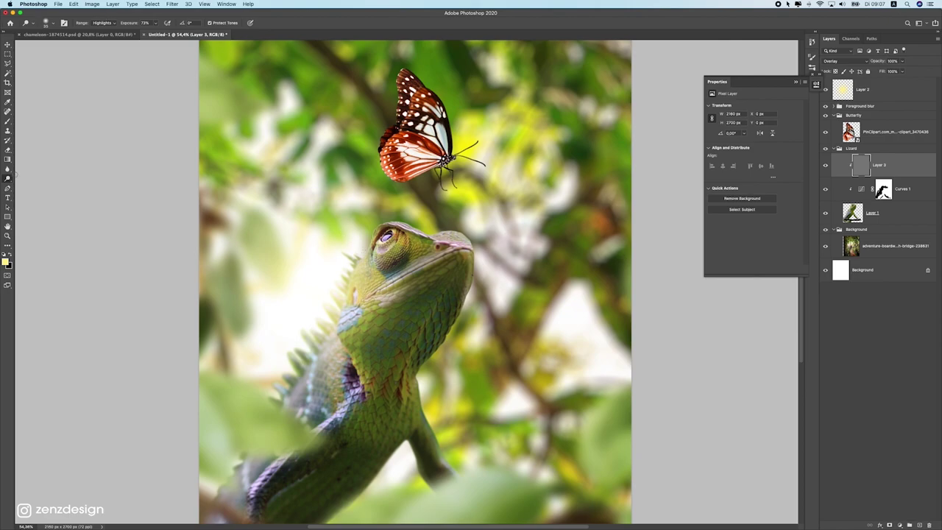
click(47, 23)
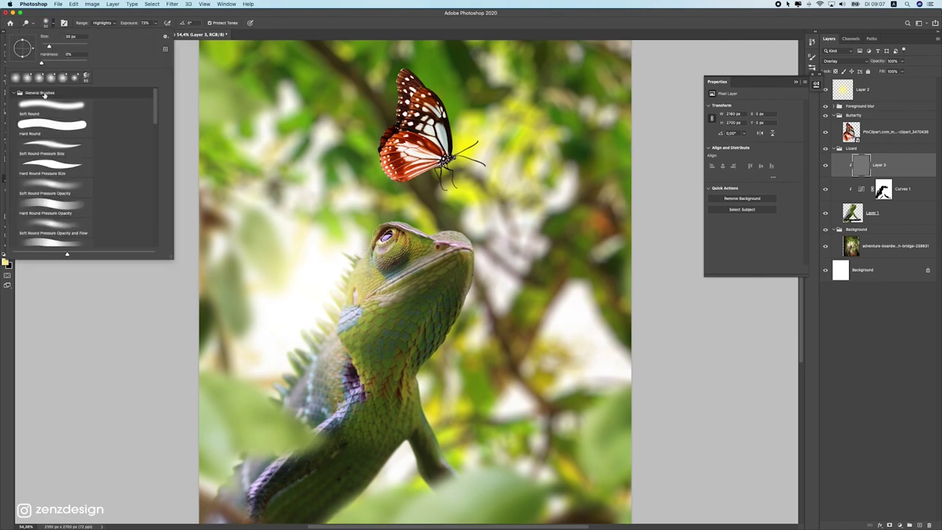
click(103, 22)
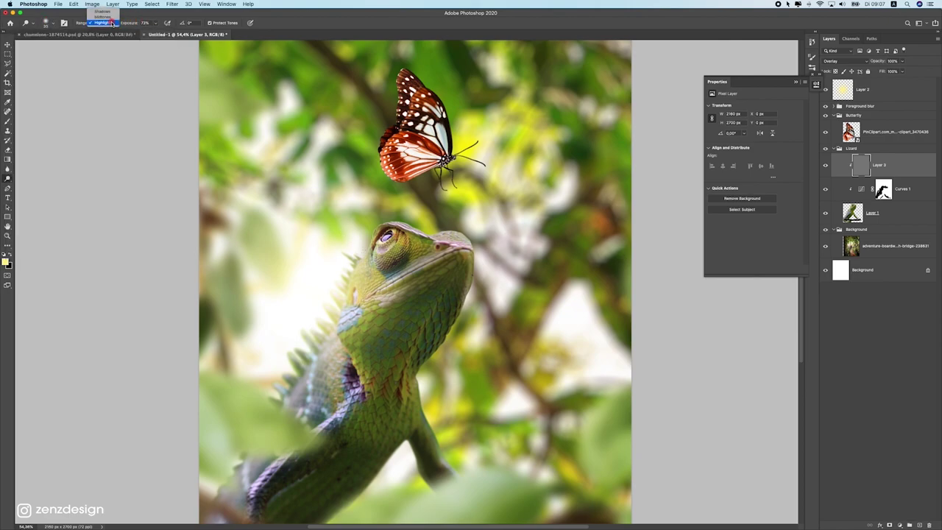
click(111, 16)
click(156, 25)
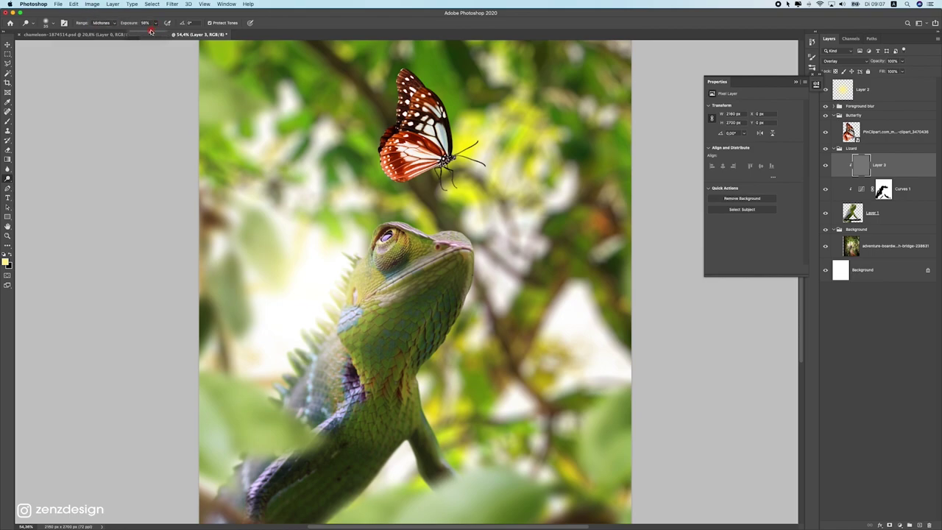
click(155, 16)
Step: Enlarge the Dodge brush and try lightening the top edge of the chameleon's head
key(bracketright)
key(bracketright)
key(bracketright)
key(bracketright)
key(bracketright)
key(bracketright)
key(bracketright)
mouse_move(365, 237)
mouse_down()
mouse_move(390, 216)
mouse_move(376, 222)
mouse_move(421, 213)
mouse_move(387, 215)
mouse_move(450, 222)
mouse_up()
Step: Reduce the Dodge brush size and lighten the chameleon's spiny back edge from the head down to the body
key(bracketleft)
key(bracketleft)
key(bracketleft)
key(bracketleft)
mouse_move(369, 252)
mouse_down()
mouse_move(362, 270)
mouse_move(376, 279)
mouse_move(377, 247)
mouse_move(405, 291)
mouse_move(376, 263)
mouse_move(387, 286)
mouse_move(341, 335)
mouse_move(359, 401)
mouse_move(265, 468)
mouse_up()
key(super+z)
key(super+z)
mouse_move(296, 356)
mouse_down()
mouse_move(306, 313)
mouse_move(276, 383)
mouse_move(321, 317)
mouse_move(261, 410)
mouse_move(334, 315)
mouse_move(234, 468)
mouse_move(348, 255)
mouse_up()
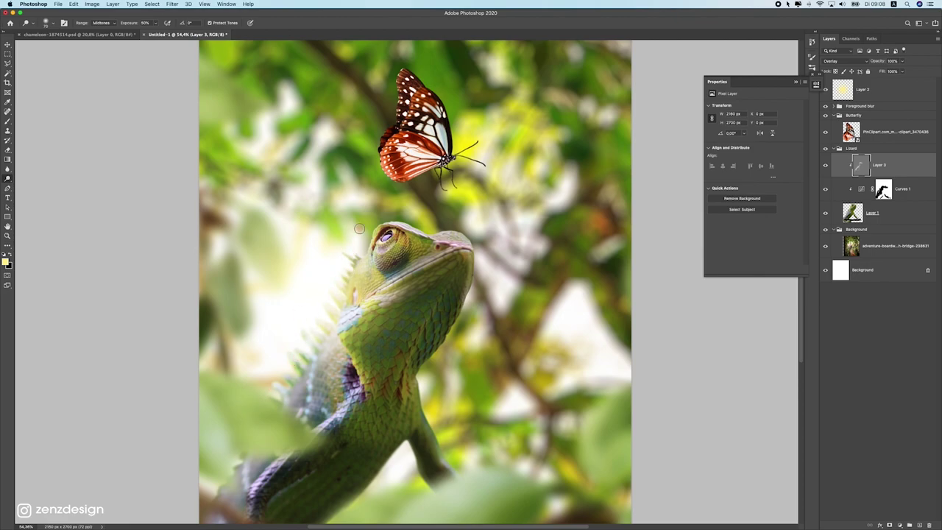
click(376, 251)
mouse_move(376, 251)
mouse_down()
mouse_move(355, 306)
mouse_move(323, 330)
mouse_up()
Step: Compare the whole composition with and without the new dodge layer
scroll(325, 329, down, 8)
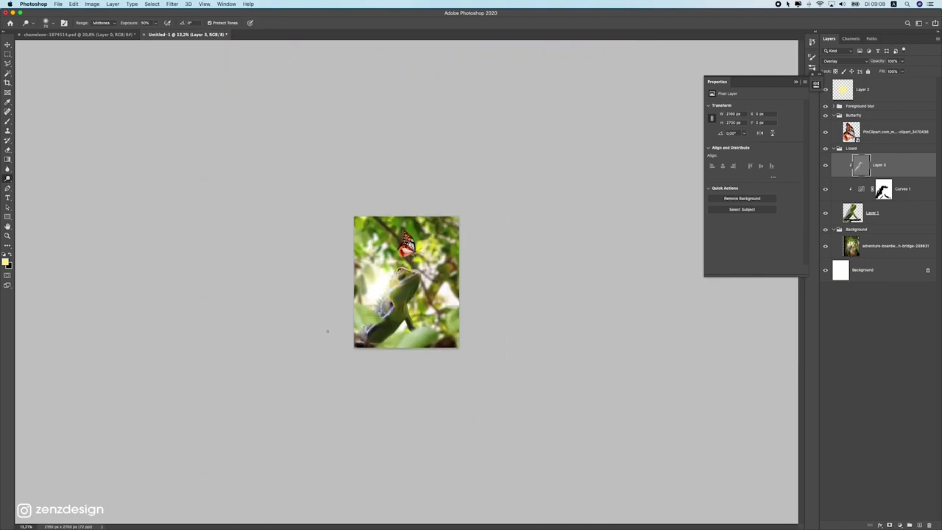
scroll(328, 330, up, 5)
click(827, 165)
click(827, 165)
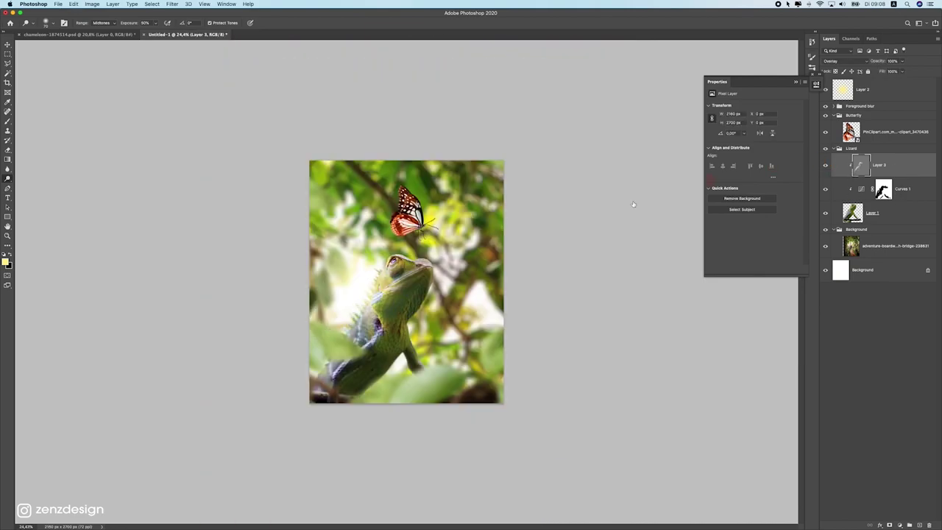
scroll(315, 200, up, 4)
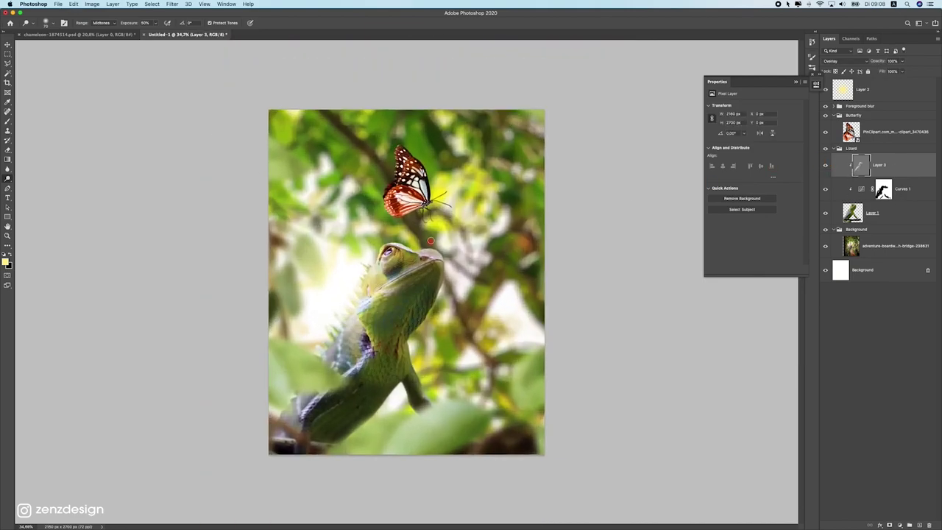
Step: Lower the Dodge exposure to 30% and add subtle highlights along the chameleon's body, undoing the unwanted strokes
drag(156, 23, 153, 37)
click(357, 372)
click(331, 354)
click(325, 390)
mouse_move(325, 390)
mouse_down()
mouse_move(289, 441)
mouse_move(259, 429)
mouse_move(303, 448)
mouse_move(291, 432)
mouse_move(302, 448)
mouse_move(317, 393)
mouse_up()
key(super+z)
click(261, 430)
click(291, 432)
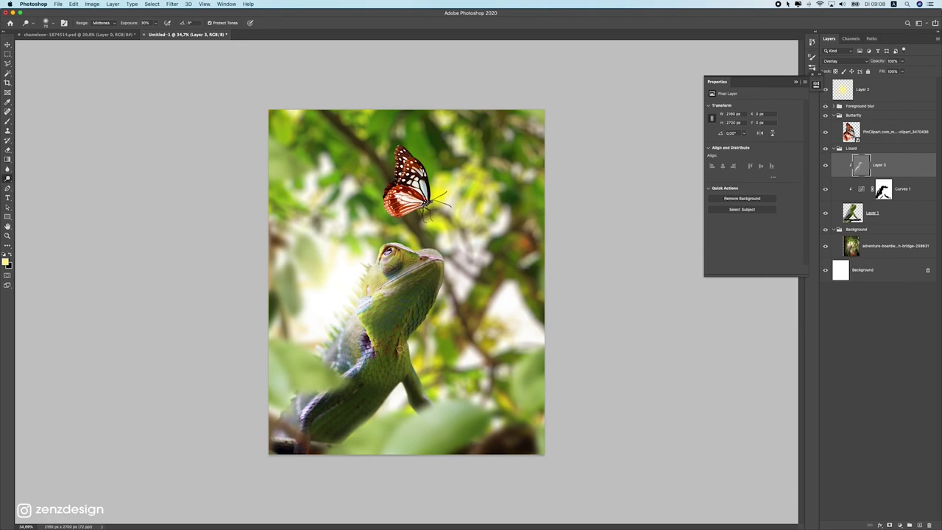
drag(445, 266, 428, 248)
key(super+z)
Step: Toggle the visibility of Layer 3 to check the chameleon's highlights before and after
scroll(369, 309, down, 5)
scroll(369, 309, up, 4)
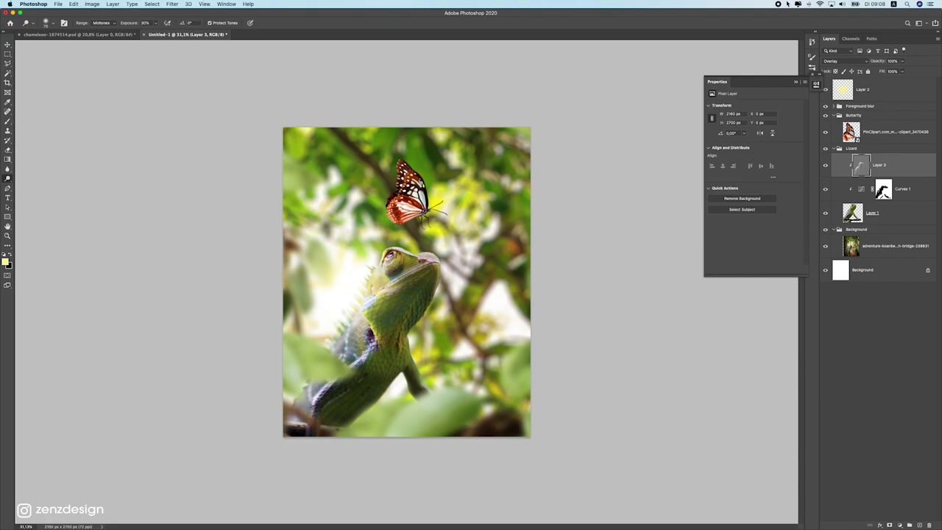
click(826, 168)
click(826, 167)
click(825, 168)
click(826, 168)
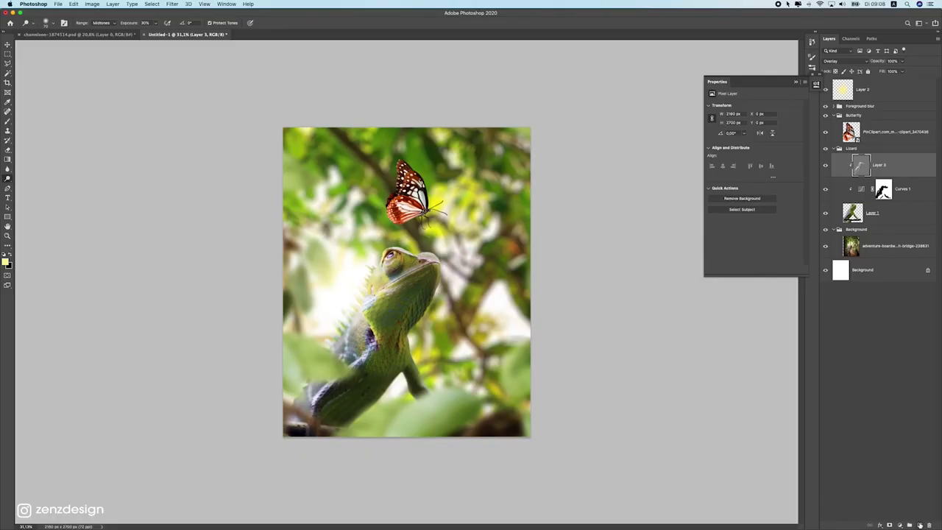
Step: Create another layer above Layer 3 in the Lizard group and clip it to the chameleon
click(919, 524)
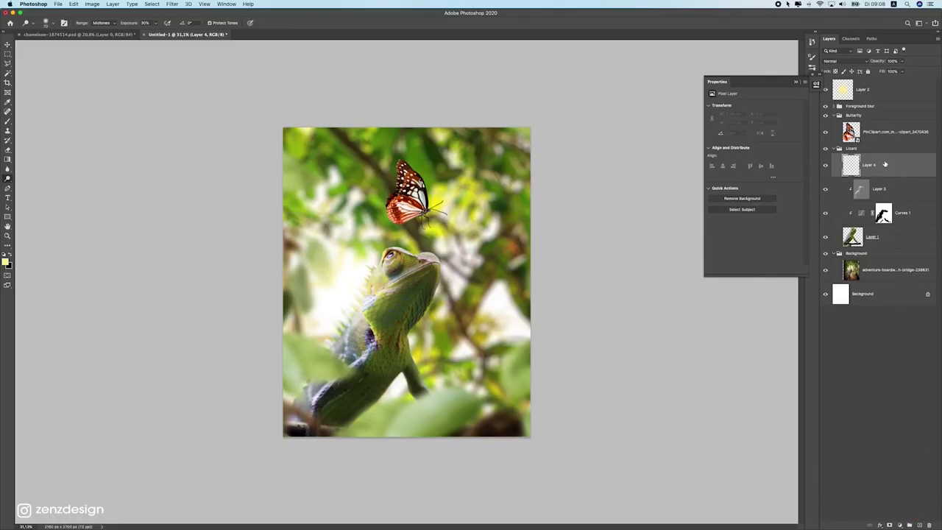
right_click(877, 164)
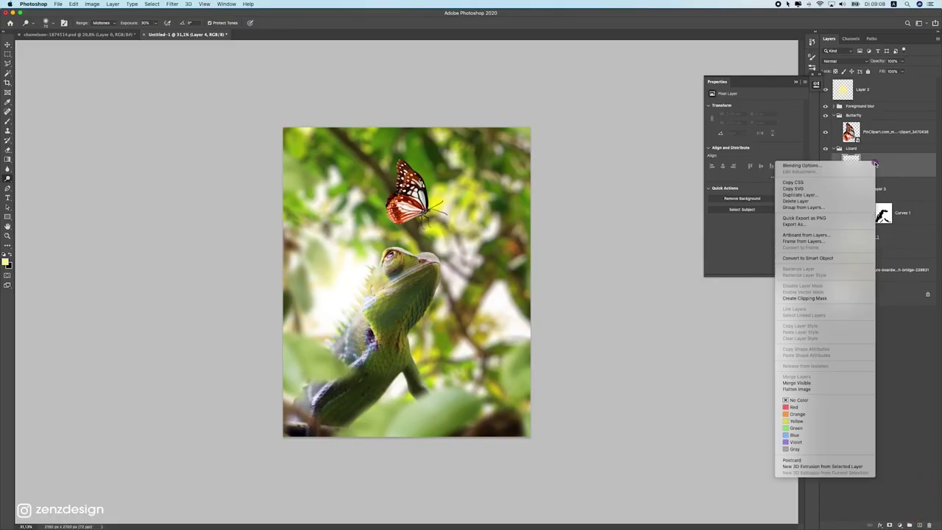
click(820, 301)
Step: Fill Layer 4 with 50% Gray and set its blend mode to Overlay
click(73, 4)
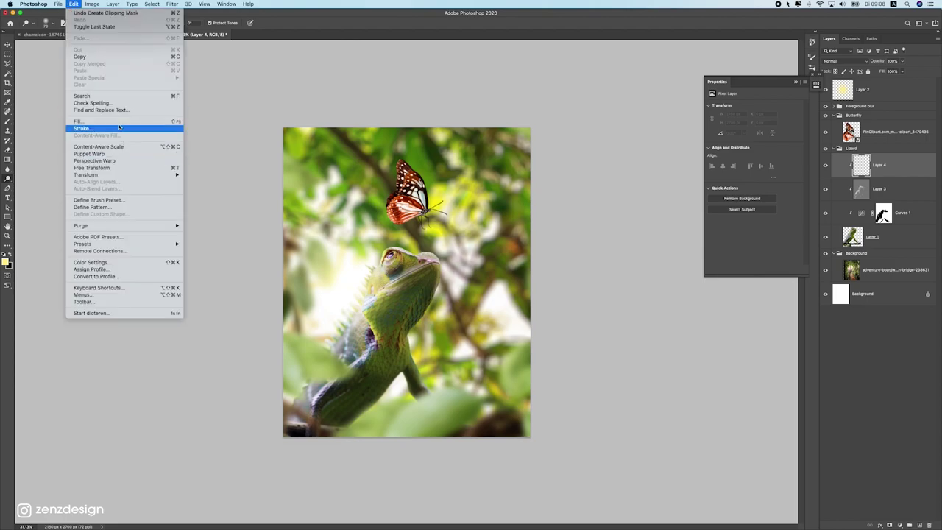
click(143, 122)
click(437, 109)
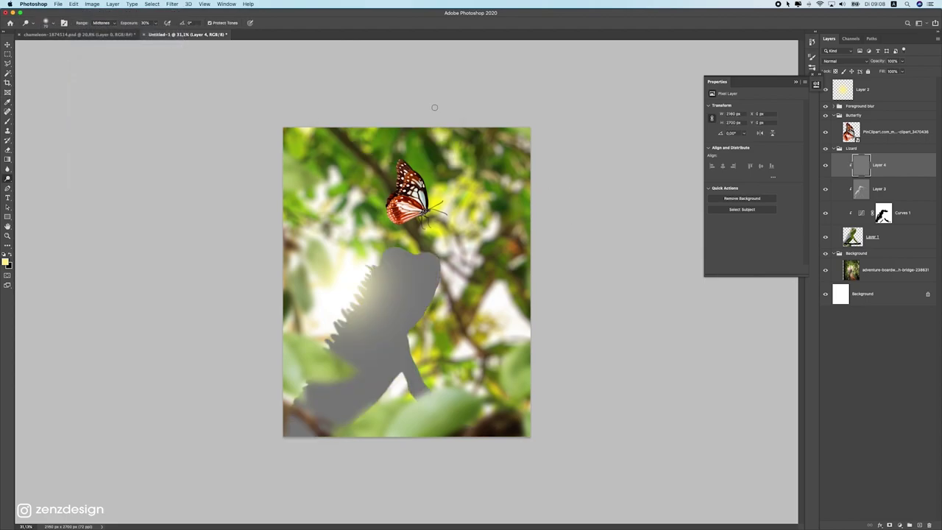
click(839, 61)
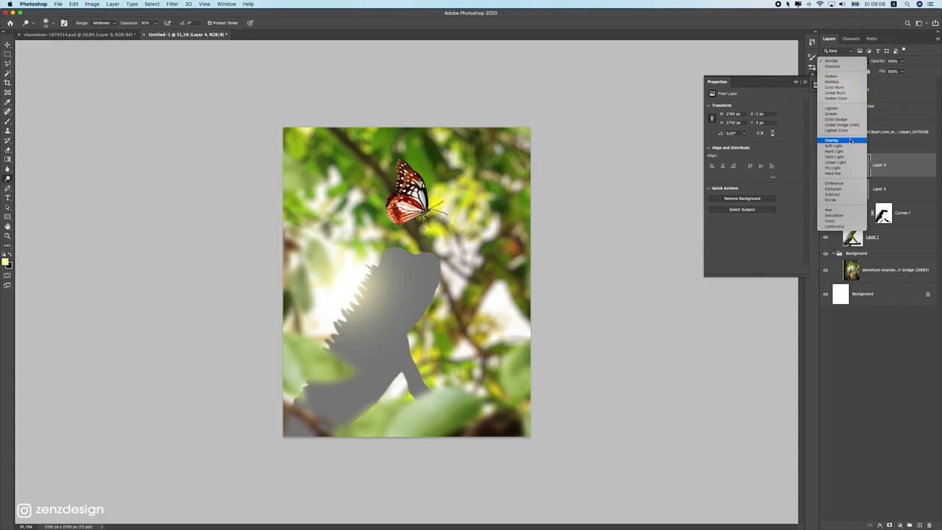
click(846, 140)
Step: Switch to the Burn tool and set it to Highlights with 36% exposure
right_click(8, 180)
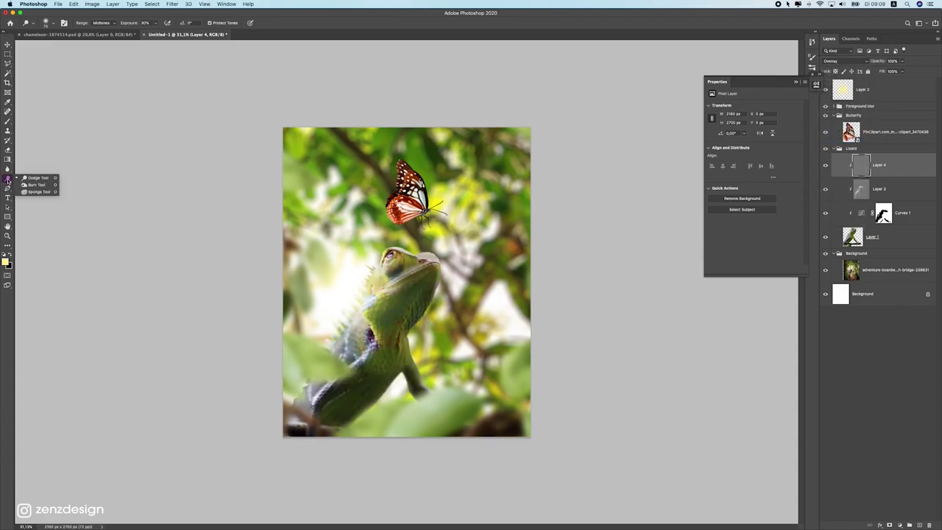
click(36, 184)
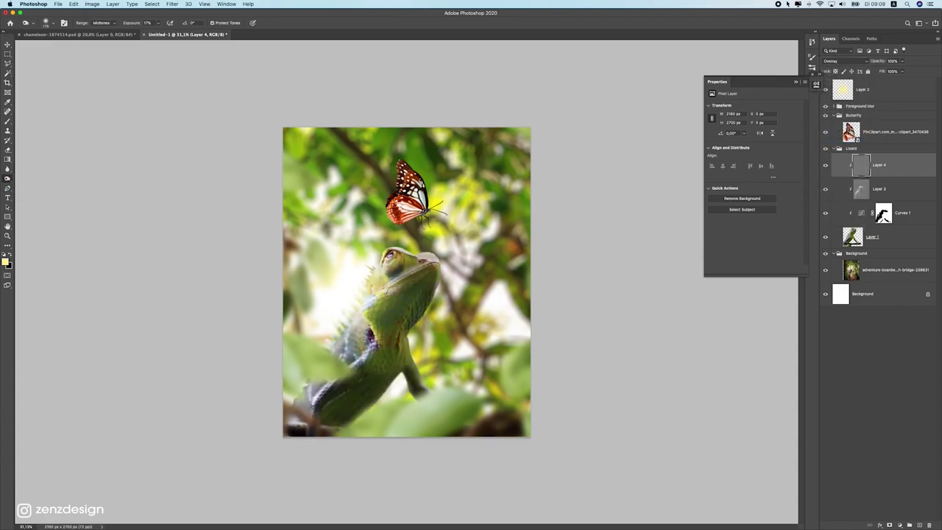
scroll(392, 291, up, 6)
click(93, 22)
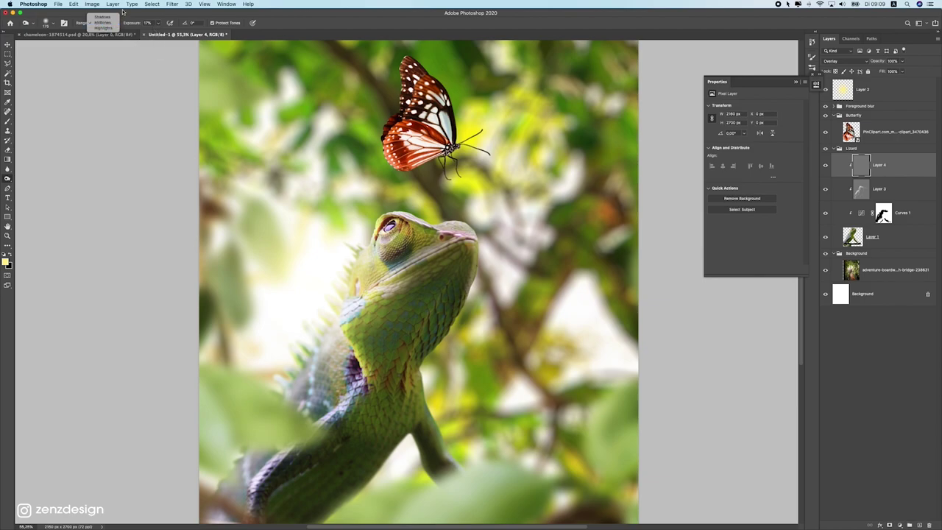
click(103, 28)
click(158, 23)
drag(157, 32, 169, 33)
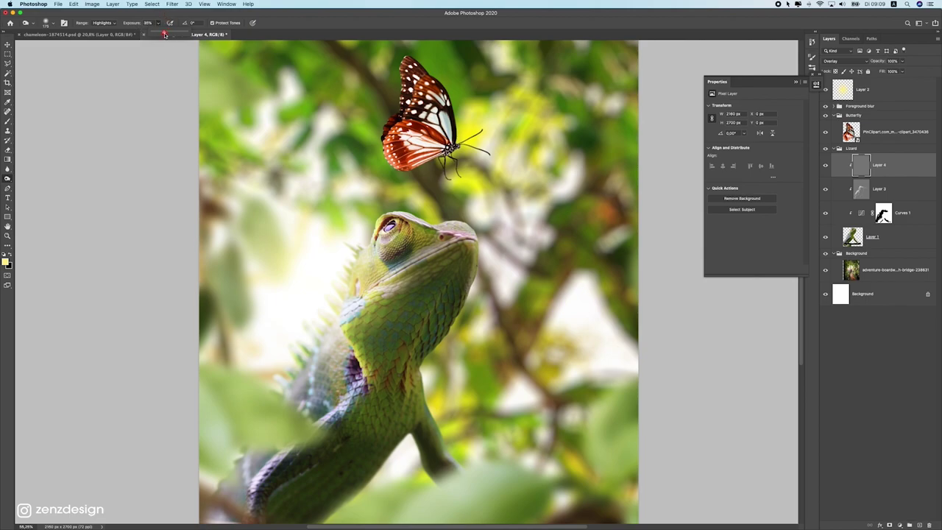
Step: Burn shadows into the chameleon's front leg and underside on Layer 4, using undo to judge the strokes
key(super+0)
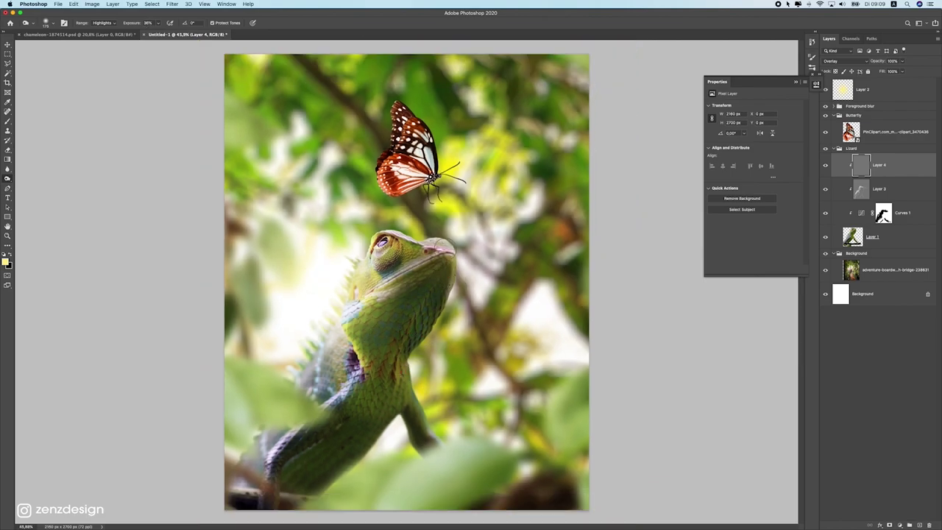
key(super+z)
click(418, 397)
key(super+z)
scroll(368, 404, down, 5)
scroll(373, 402, up, 1)
key(super+z)
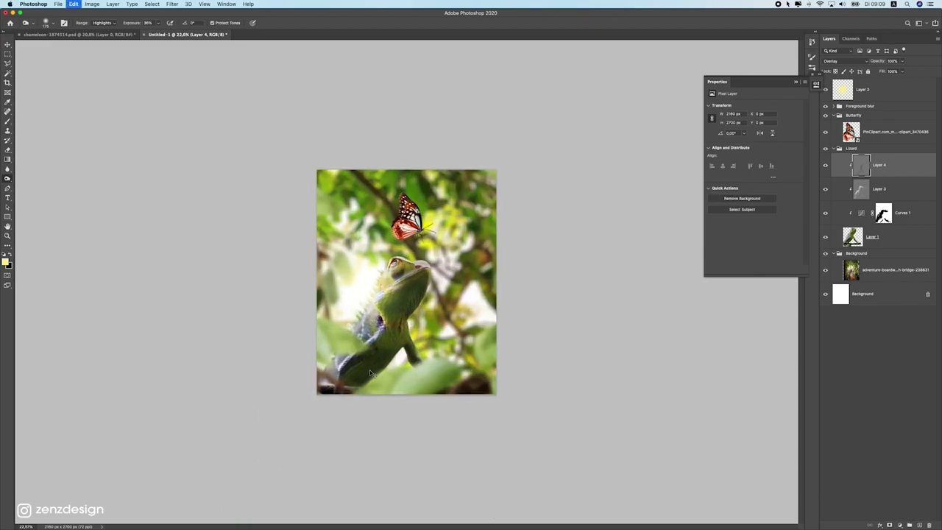
scroll(379, 365, up, 1)
click(380, 305)
key(super+z)
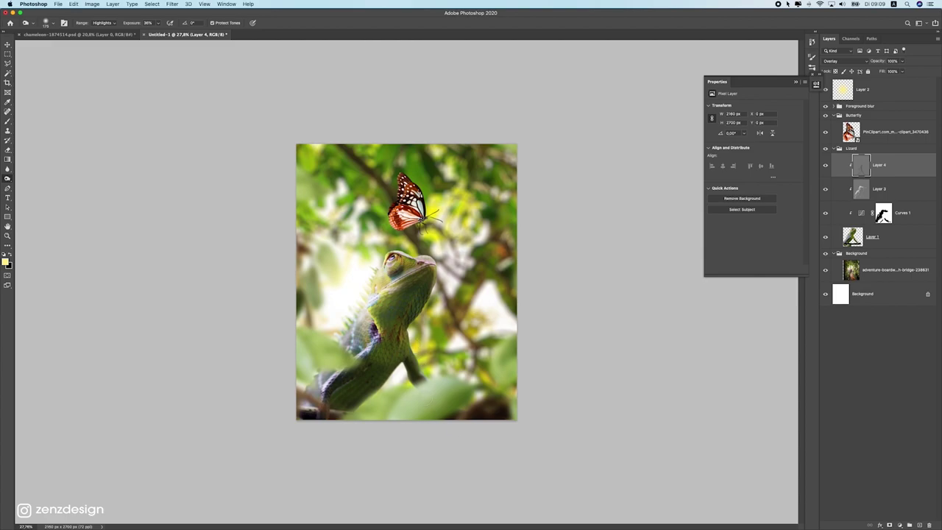
scroll(345, 407, up, 1)
key(super+equal)
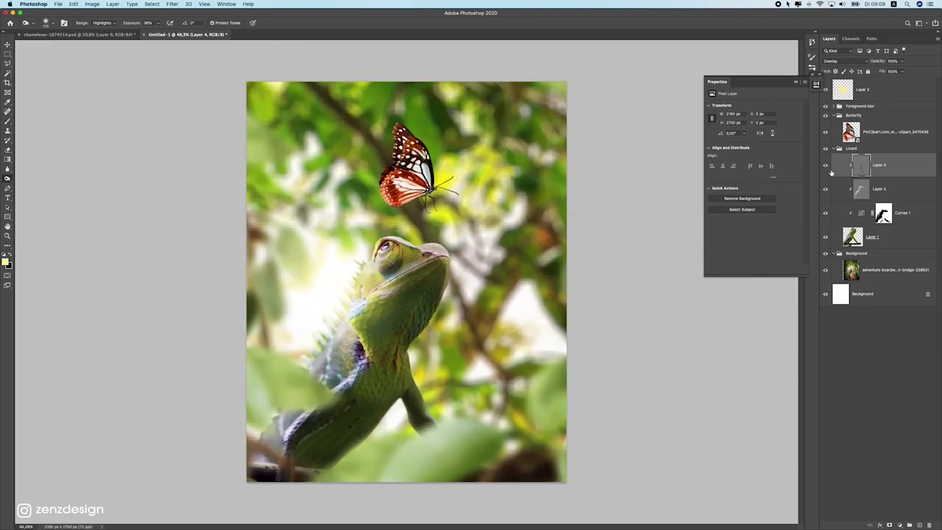
Step: Set the Burn tool to Midtones with 18% exposure and darken details on the chameleon's body and head
click(101, 22)
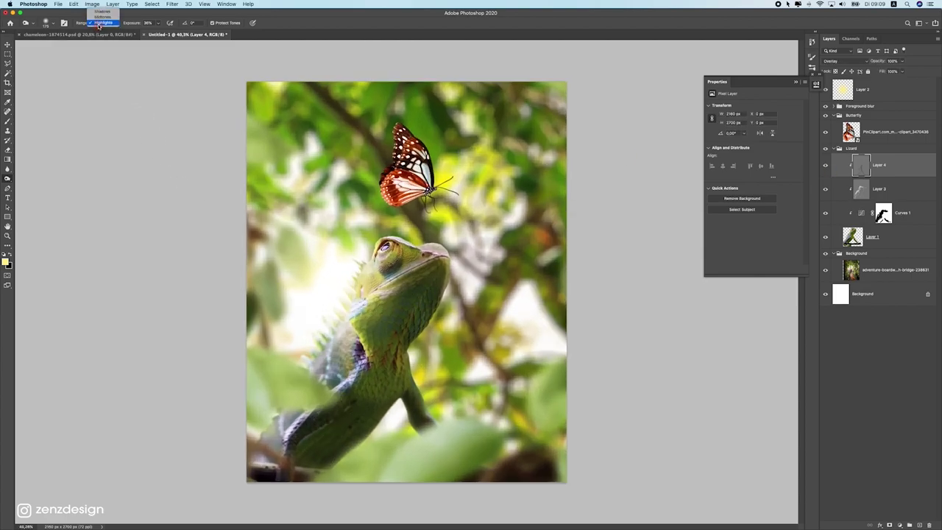
click(103, 18)
click(158, 23)
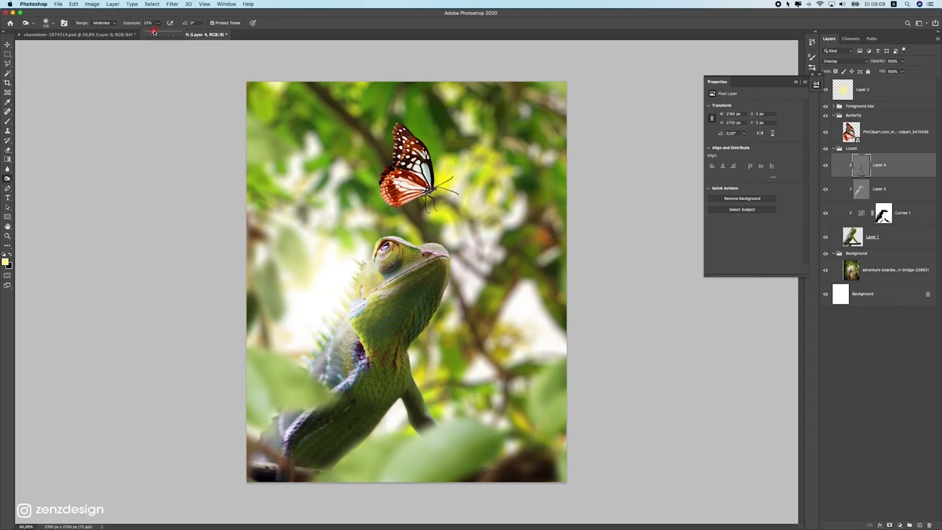
click(181, 112)
click(237, 473)
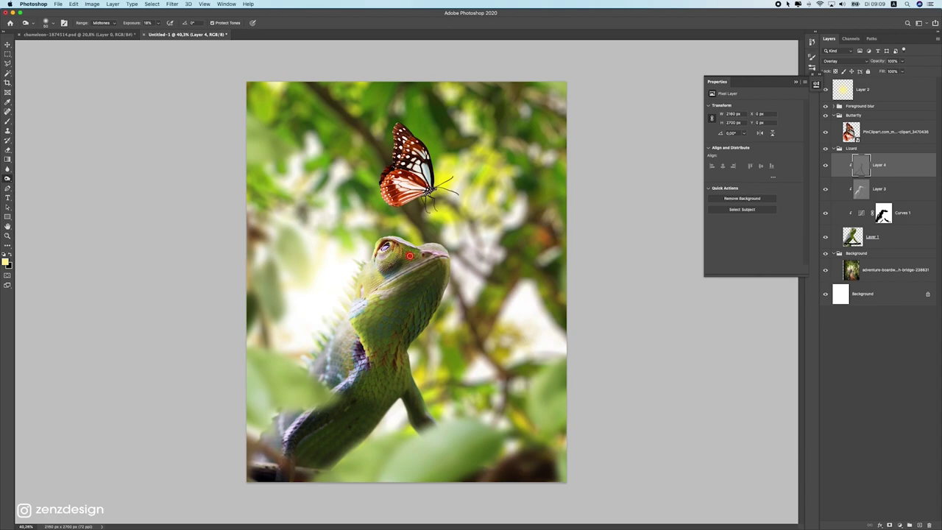
scroll(421, 288, down, 5)
scroll(421, 288, up, 5)
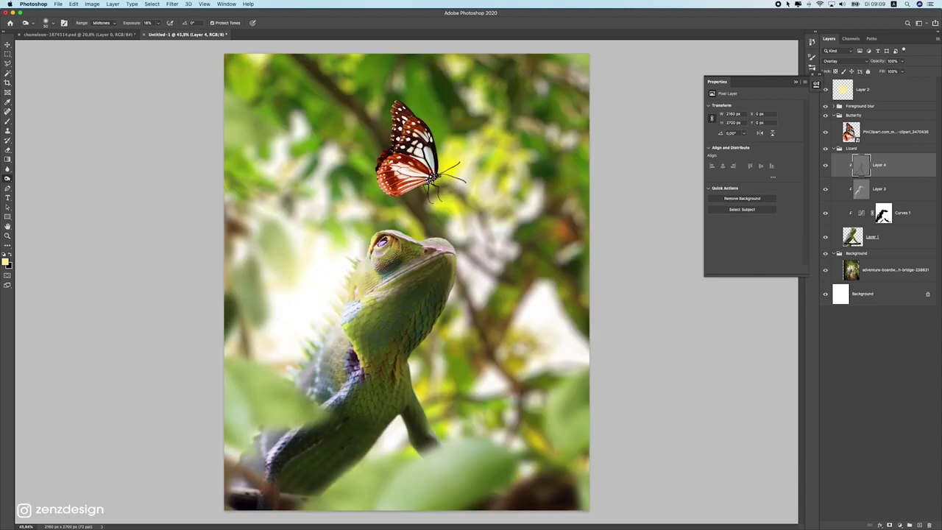
Step: Set the Burn tool to Shadows with about 5% exposure and darken the chameleon's neck
click(102, 22)
click(105, 18)
click(158, 23)
click(154, 31)
click(180, 21)
mouse_move(361, 311)
mouse_down()
mouse_move(386, 361)
mouse_move(406, 328)
mouse_move(427, 399)
mouse_move(390, 352)
mouse_up()
Step: Enlarge the Burn brush to 175 px and deepen the shading across the chameleon's throat
key(])
key(])
key(])
key(])
key(])
key(])
key(])
key(])
mouse_move(428, 296)
mouse_down()
mouse_move(414, 324)
mouse_move(378, 329)
mouse_move(412, 359)
mouse_move(412, 377)
mouse_move(407, 349)
mouse_move(389, 336)
mouse_up()
Step: Compare the chameleon with and without the dodge and burn layers
scroll(346, 382, down, 4)
scroll(369, 290, up, 2)
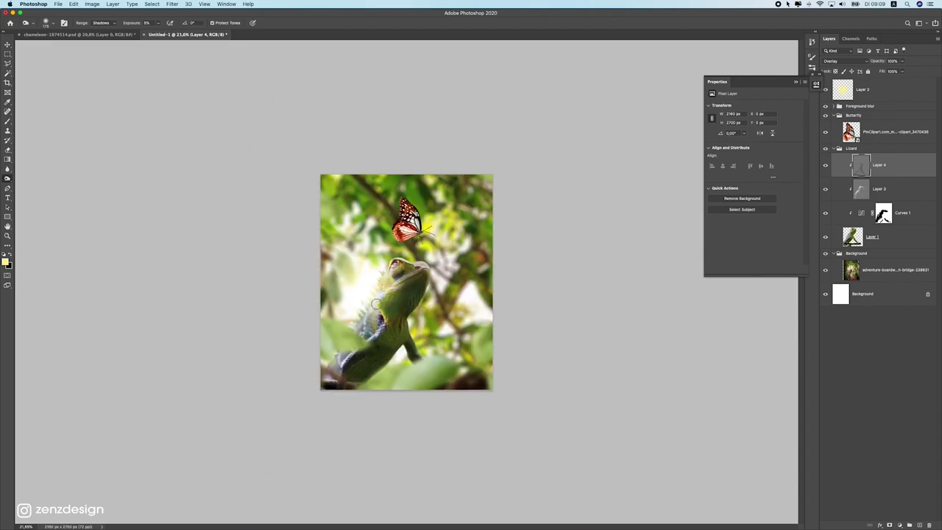
scroll(350, 285, up, 1)
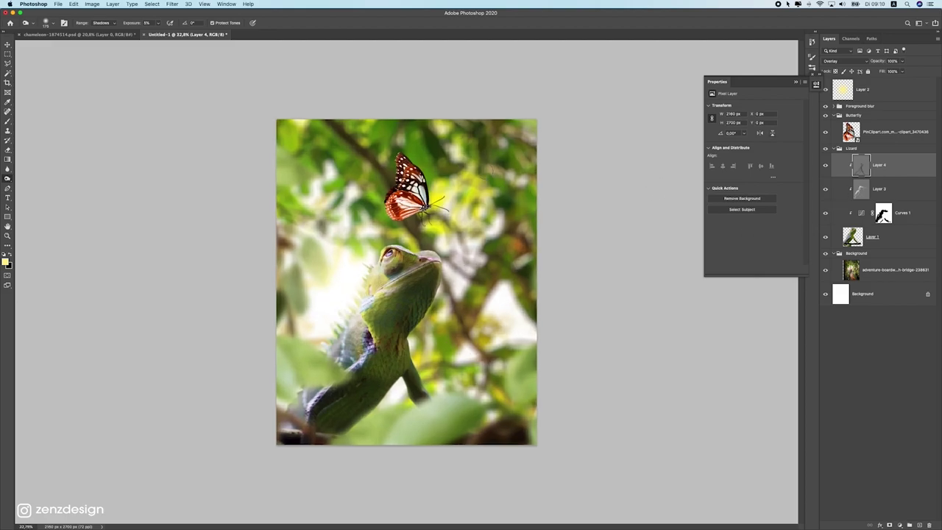
click(825, 190)
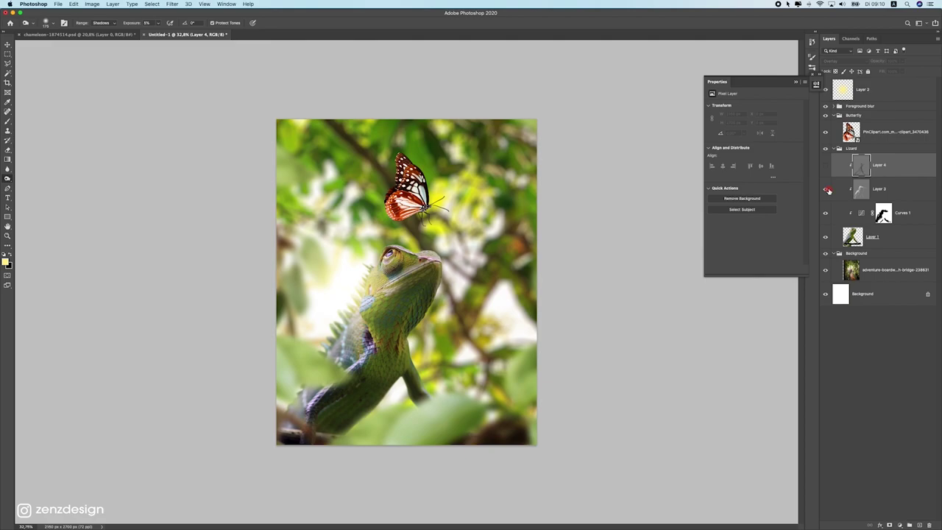
click(825, 190)
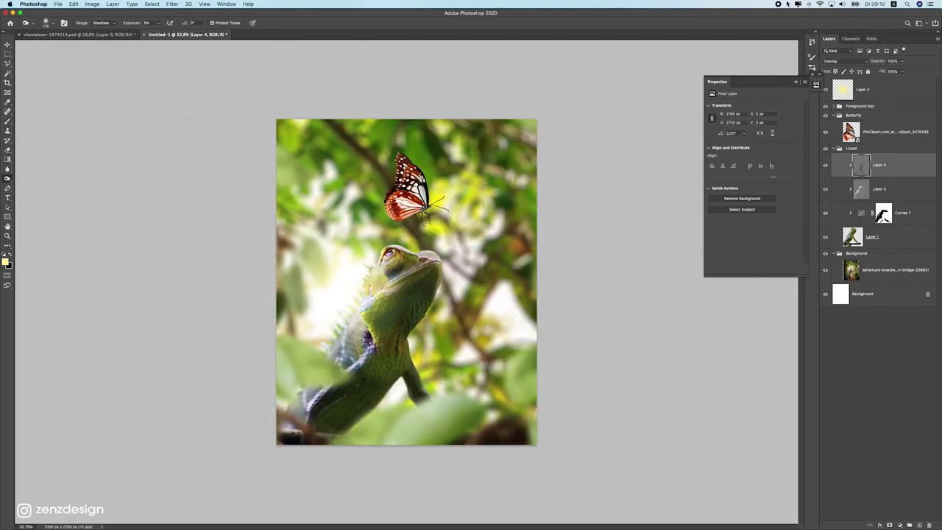
Step: Reposition the yellow glow layer over the bright area beside the chameleon's back and enlarge it to 1862 px wide
key(v)
click(347, 293)
drag(347, 293, 390, 266)
key(ctrl+t)
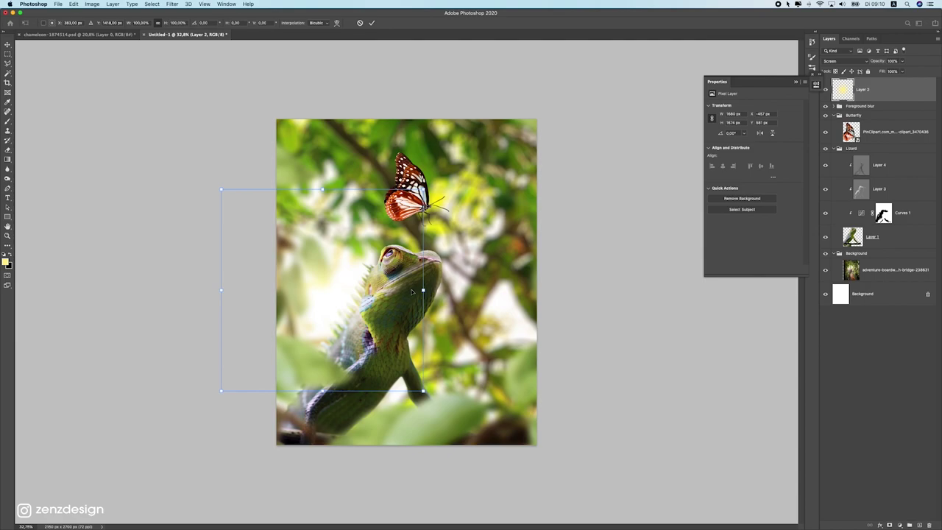
drag(426, 287, 363, 286)
drag(298, 288, 348, 288)
drag(438, 278, 429, 354)
drag(348, 296, 334, 316)
drag(344, 189, 343, 135)
key(Return)
drag(435, 300, 416, 308)
scroll(418, 308, down, 4)
scroll(386, 293, up, 3)
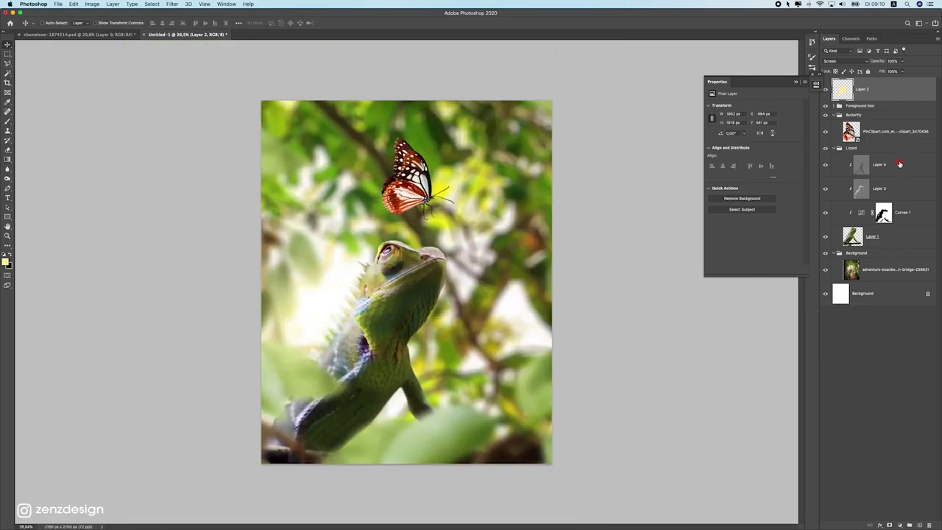
Step: Rework the chameleon's Curves adjustment with a slightly lowered white point and a midtone point at input 124, output 96
click(899, 165)
click(860, 212)
click(760, 170)
drag(795, 142, 795, 137)
drag(760, 169, 759, 169)
scroll(448, 324, down, 5)
scroll(447, 309, up, 5)
scroll(425, 273, down, 5)
scroll(425, 273, up, 5)
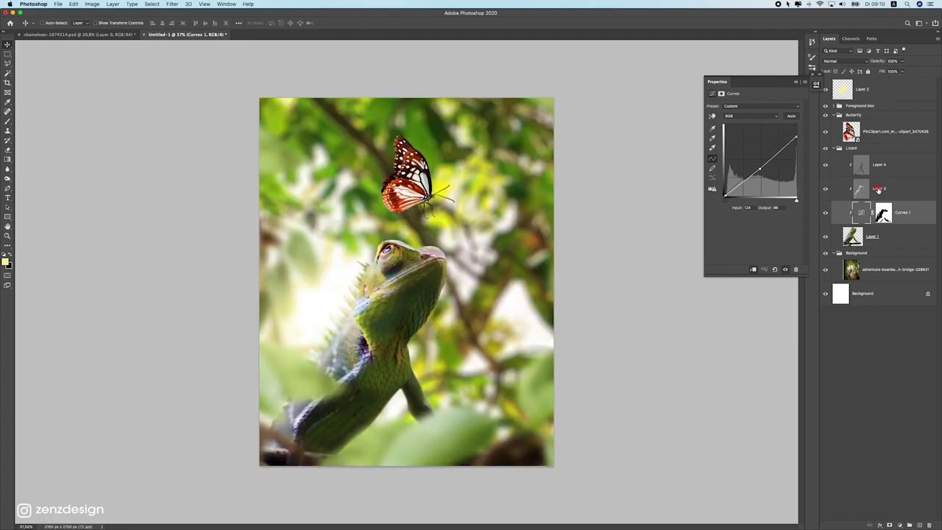
Step: Compare the chameleon with and without its dodge and burn layers, and lower the burn layer's opacity to 90%
click(877, 190)
click(825, 191)
click(825, 192)
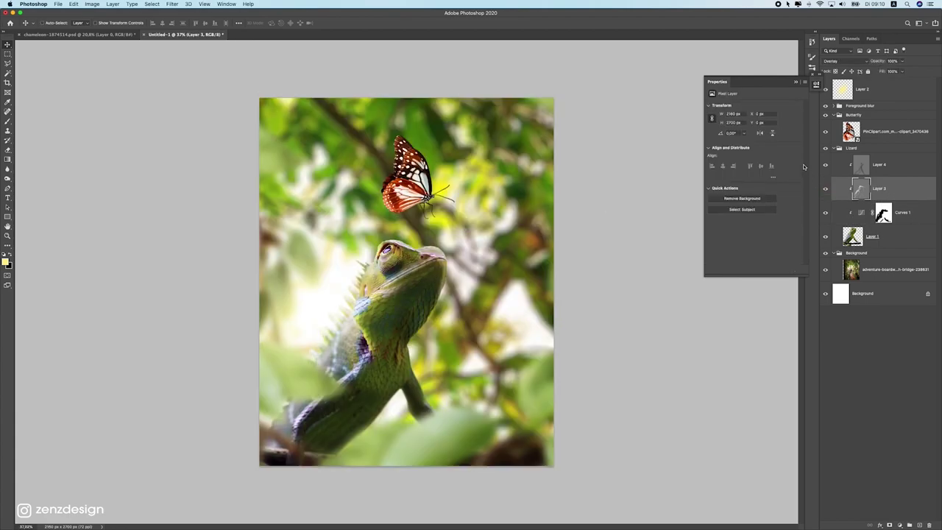
click(873, 169)
click(826, 165)
click(825, 166)
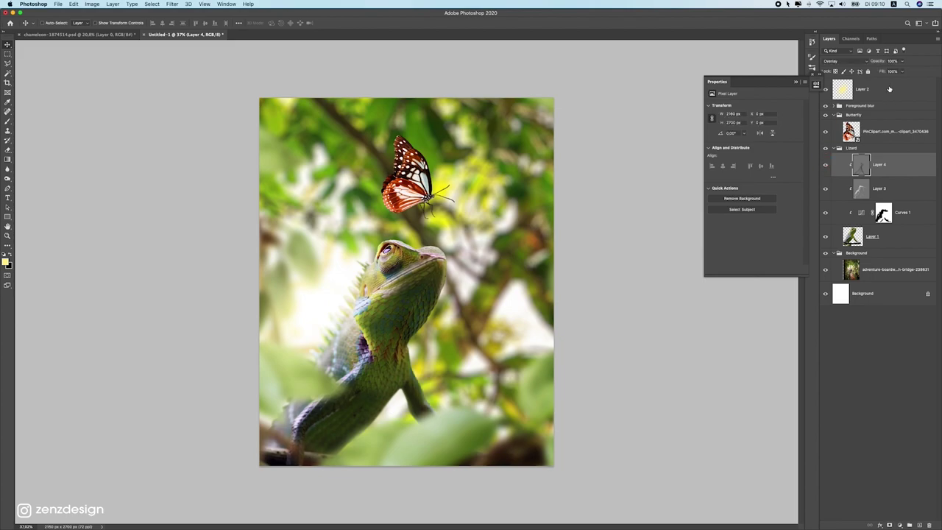
click(903, 62)
drag(891, 71, 897, 73)
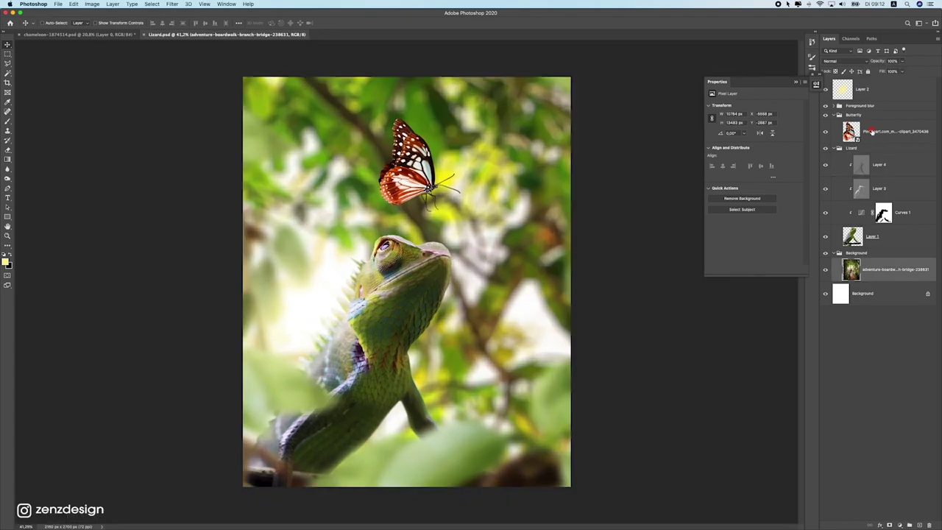
Step: Add a Curves adjustment clipped to the butterfly and lower its white point to output 164
click(868, 133)
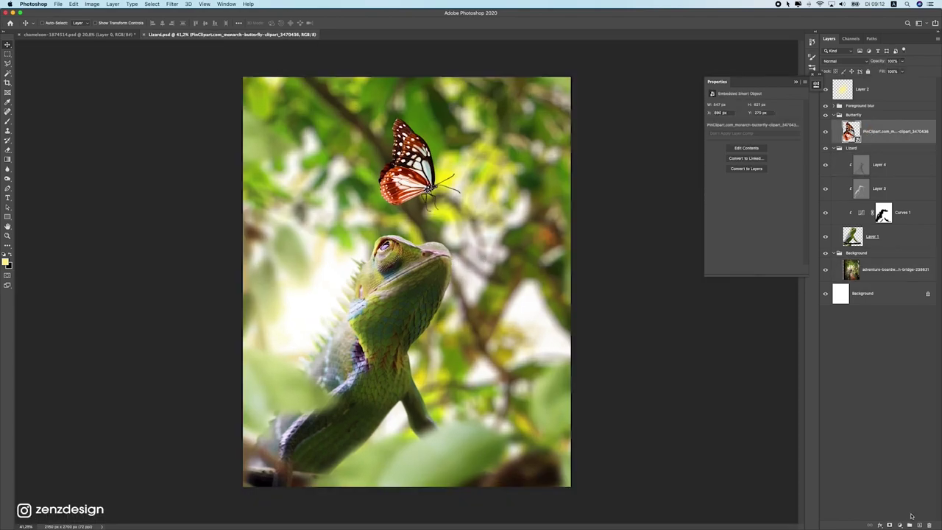
click(900, 525)
click(899, 421)
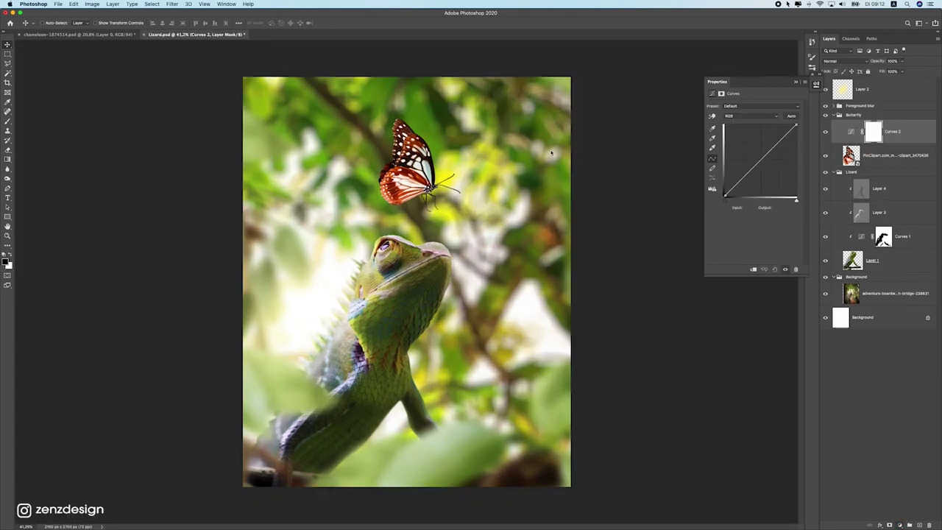
drag(796, 126, 797, 138)
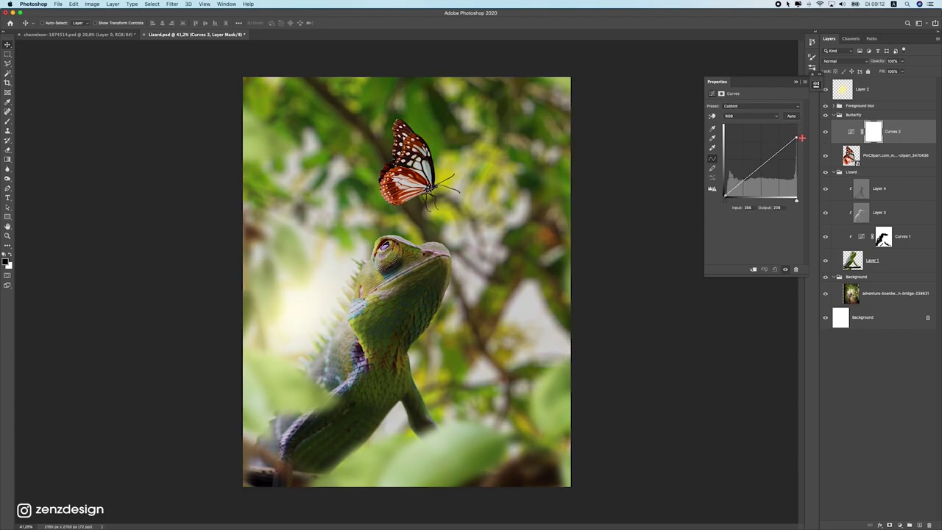
click(753, 269)
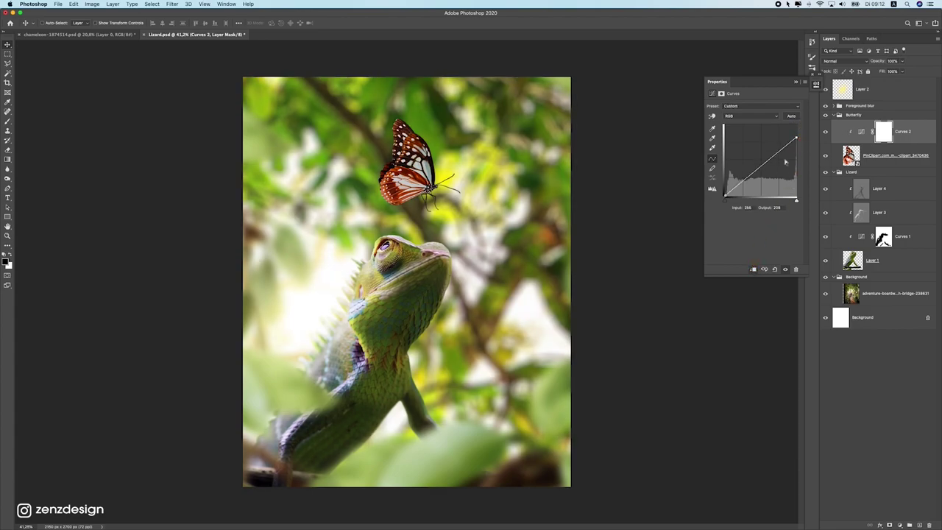
mouse_move(797, 138)
mouse_down()
mouse_move(800, 157)
mouse_move(804, 150)
mouse_up()
Step: Paint black with the Brush on the butterfly's Curves mask to restore brightness along parts of the wings
click(7, 121)
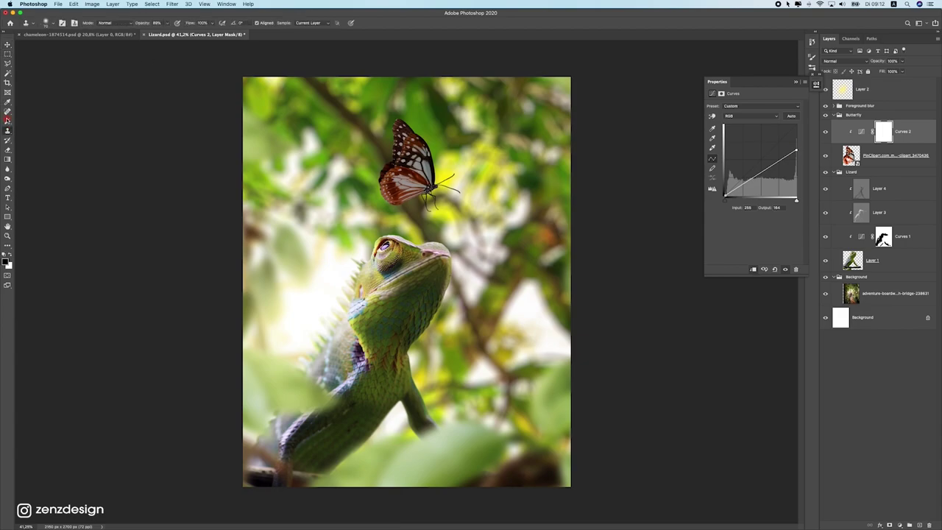
mouse_move(386, 207)
mouse_down()
mouse_move(389, 157)
mouse_move(394, 210)
mouse_move(365, 187)
mouse_move(415, 213)
mouse_move(369, 167)
mouse_move(388, 154)
mouse_move(392, 104)
mouse_up()
key(super+z)
key(super+z)
mouse_move(409, 146)
mouse_down()
mouse_move(441, 116)
mouse_move(388, 180)
mouse_move(418, 206)
mouse_move(376, 235)
mouse_move(497, 239)
mouse_up()
key(super+z)
key(super+minus)
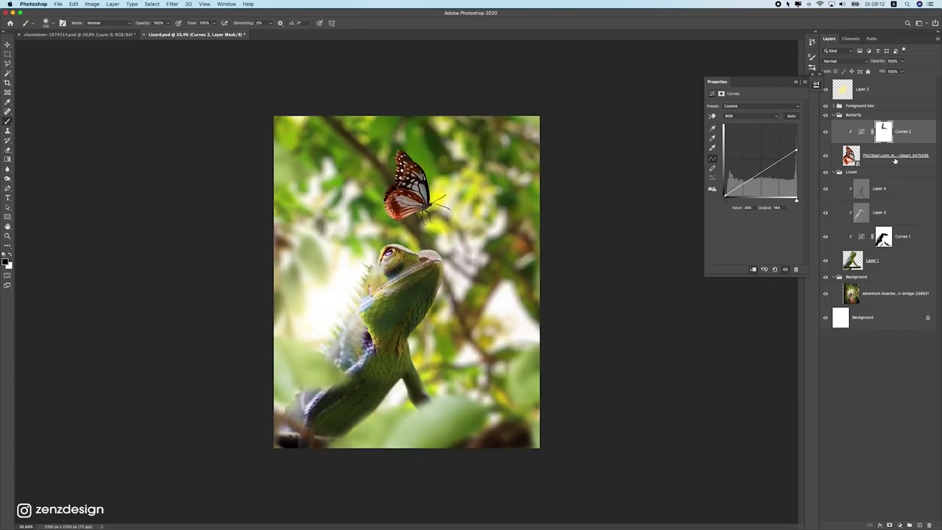
Step: Set the white point of the butterfly's Curves adjustment to output 169 and check the whole composite
drag(790, 150, 800, 153)
click(6, 45)
scroll(431, 207, down, 5)
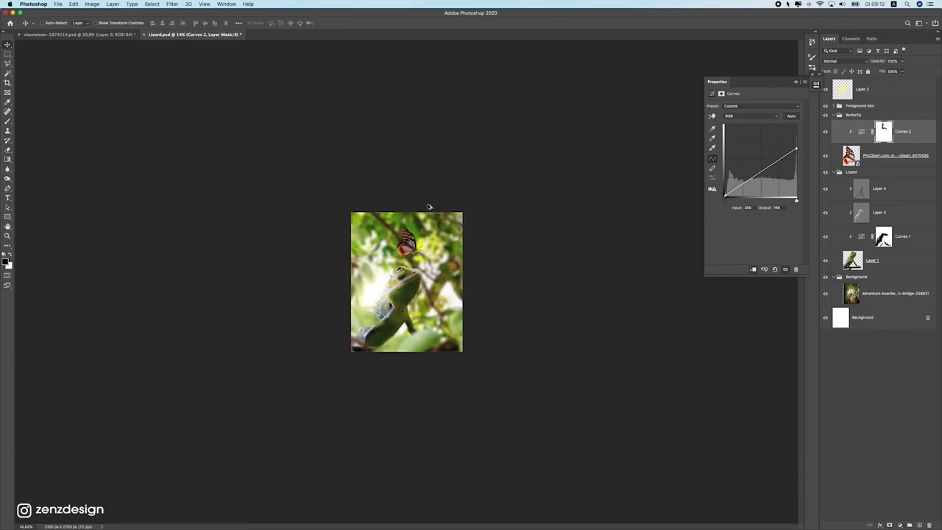
scroll(430, 207, up, 5)
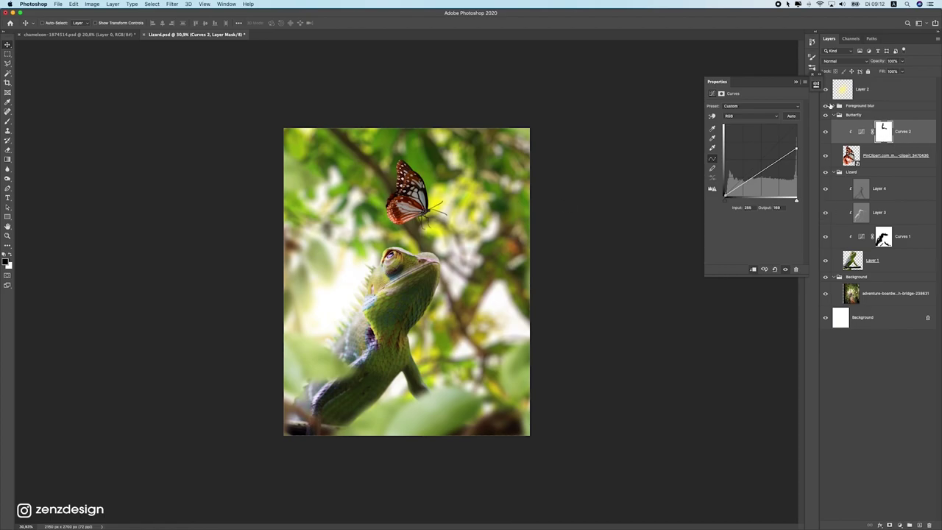
Step: Collapse the Butterfly and Lizard groups and add a Hue/Saturation adjustment clipped to the forest background image
click(833, 115)
click(834, 124)
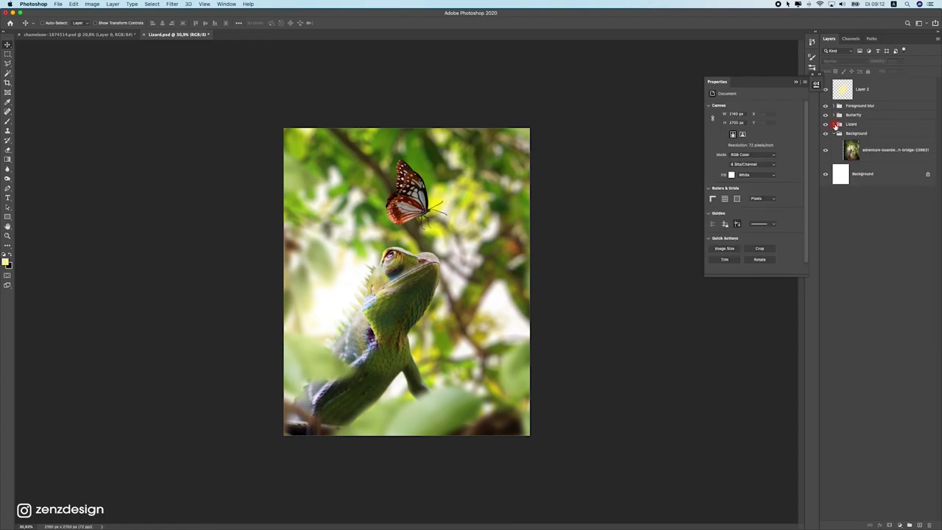
click(880, 153)
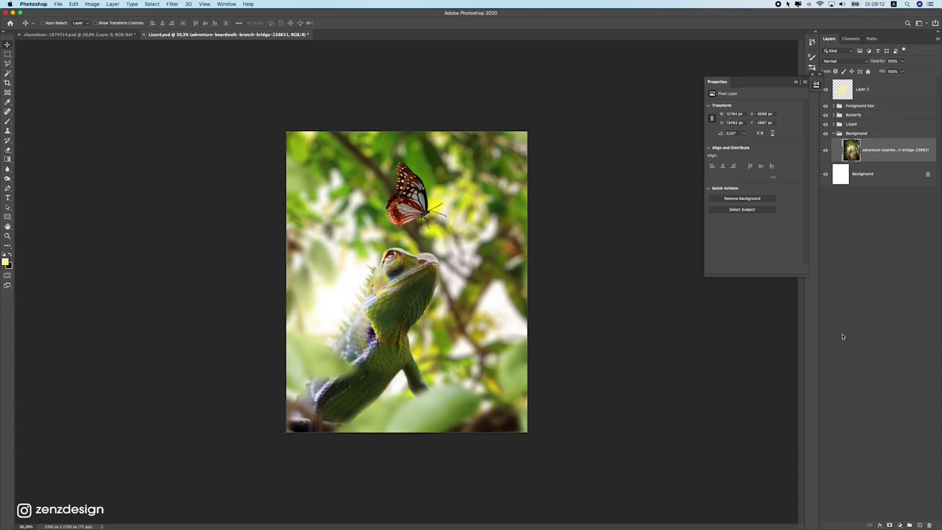
click(900, 525)
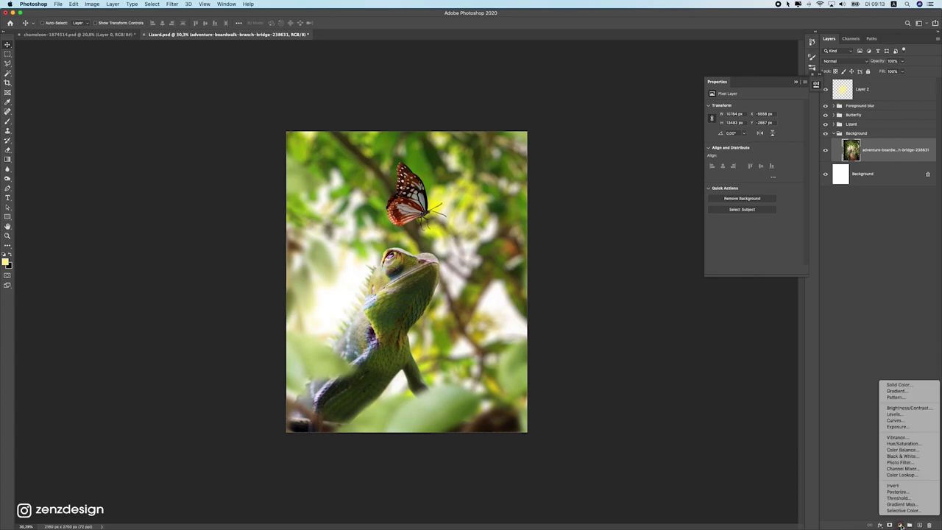
click(899, 444)
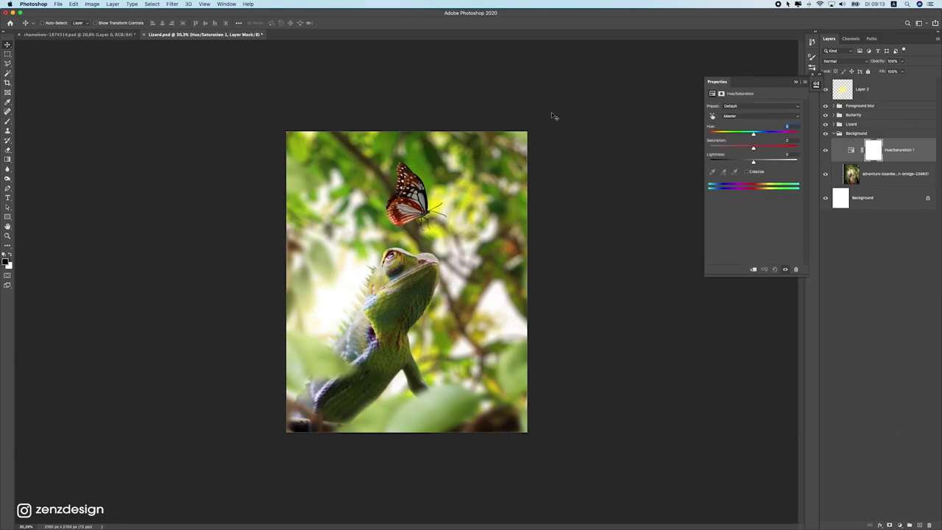
click(752, 269)
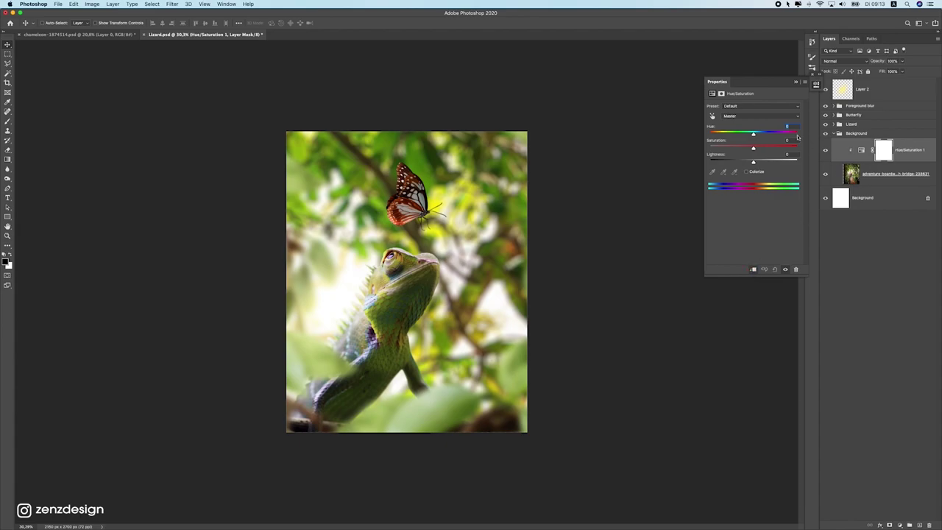
Step: Set the background's saturation to -38 and compare it with and without the adjustment
drag(751, 149, 735, 144)
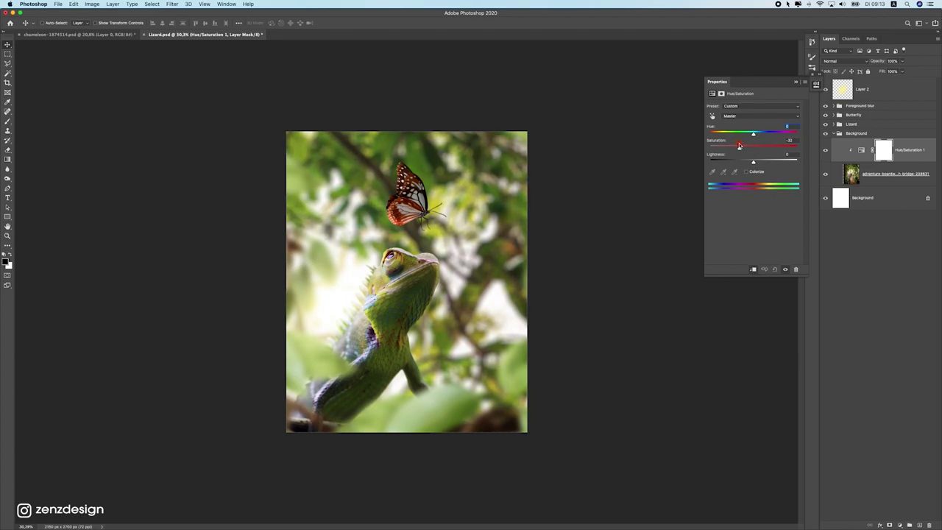
drag(736, 145, 735, 145)
mouse_move(514, 210)
mouse_down()
mouse_move(469, 201)
mouse_move(513, 200)
mouse_up()
drag(738, 145, 736, 150)
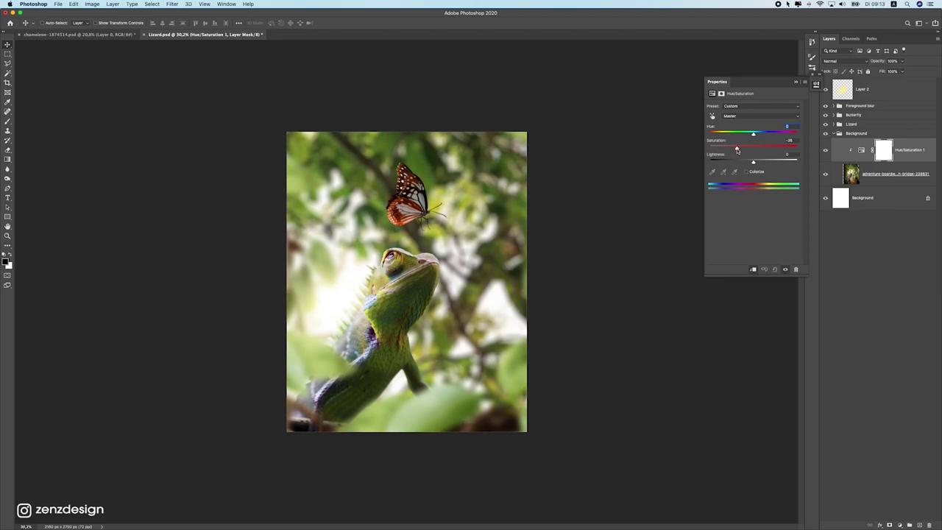
click(826, 151)
click(826, 152)
Step: Lower the opacity of the chameleon's Curves, dodge and burn layers together to about 72%
click(855, 124)
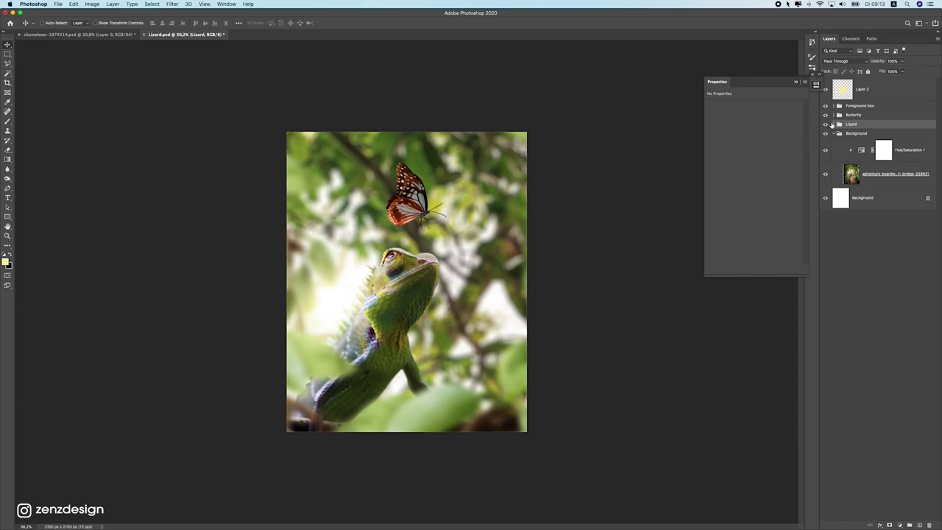
click(832, 124)
click(868, 144)
shift+click(919, 194)
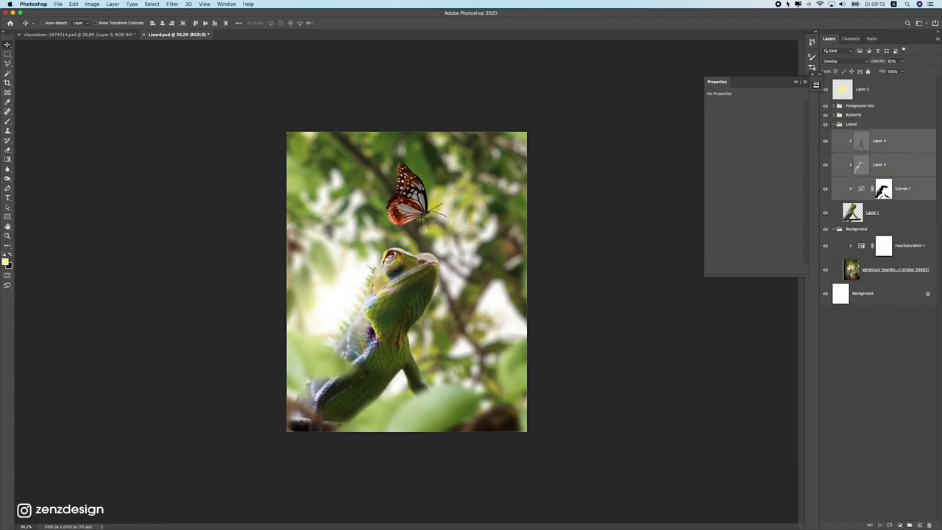
click(909, 524)
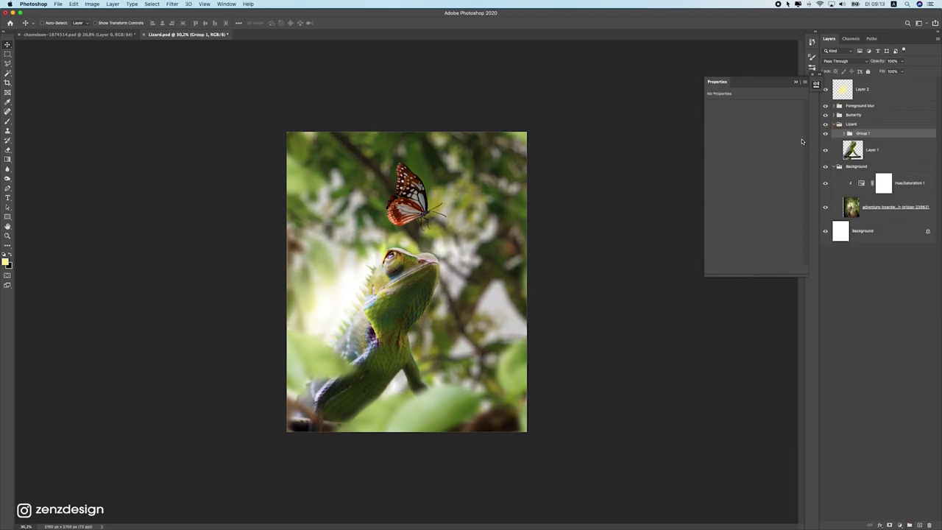
key(ctrl+z)
click(902, 61)
drag(903, 70, 897, 70)
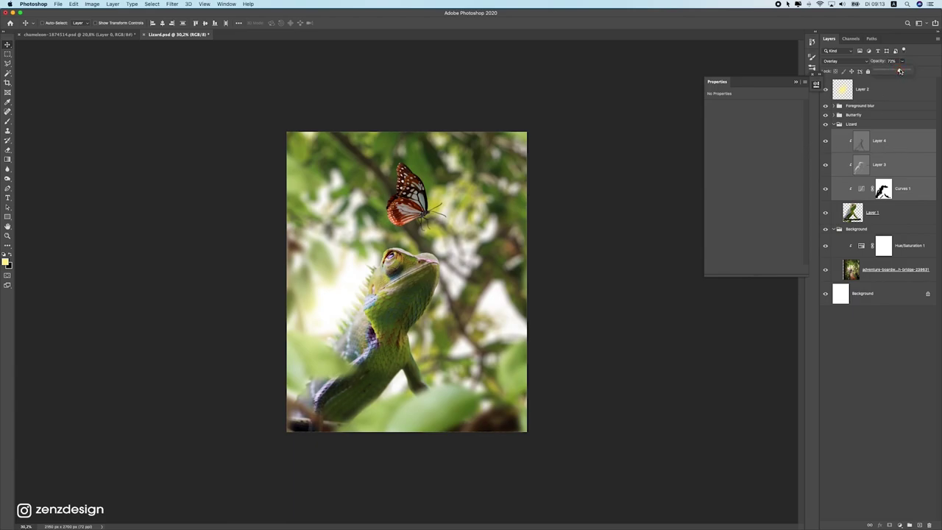
Step: Add a Hue/Saturation adjustment above the burn layer and clip it to the chameleon
click(891, 146)
click(903, 527)
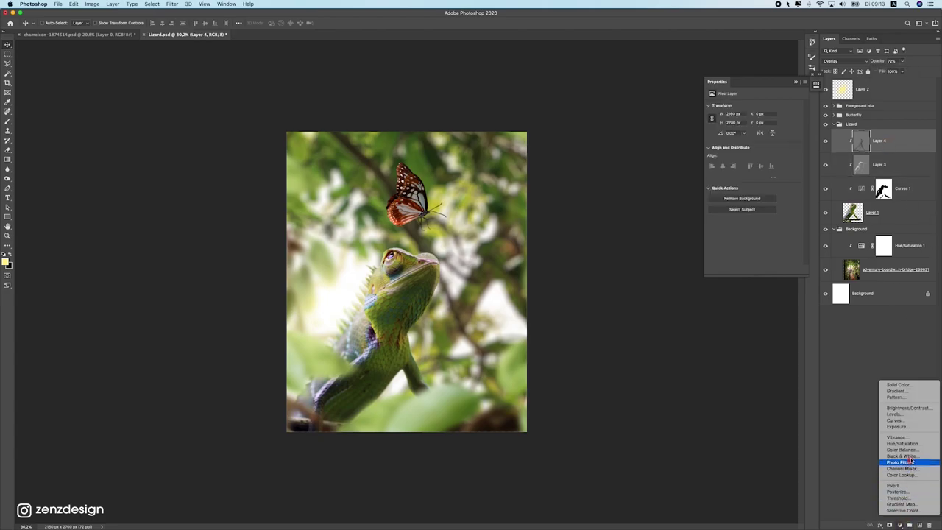
click(905, 447)
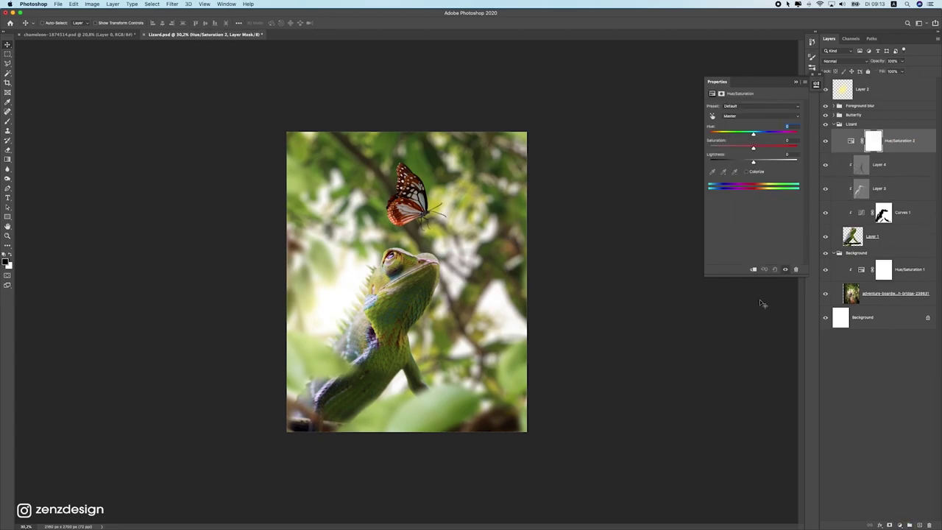
click(753, 269)
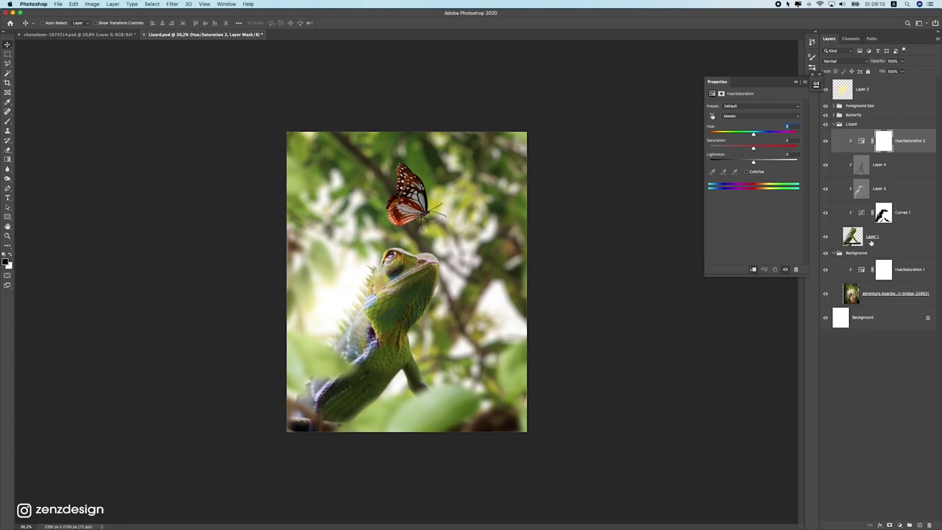
Step: Set the chameleon's Hue/Saturation adjustment to hue +8 and saturation -45, judging it against the whole composite
drag(748, 150, 740, 150)
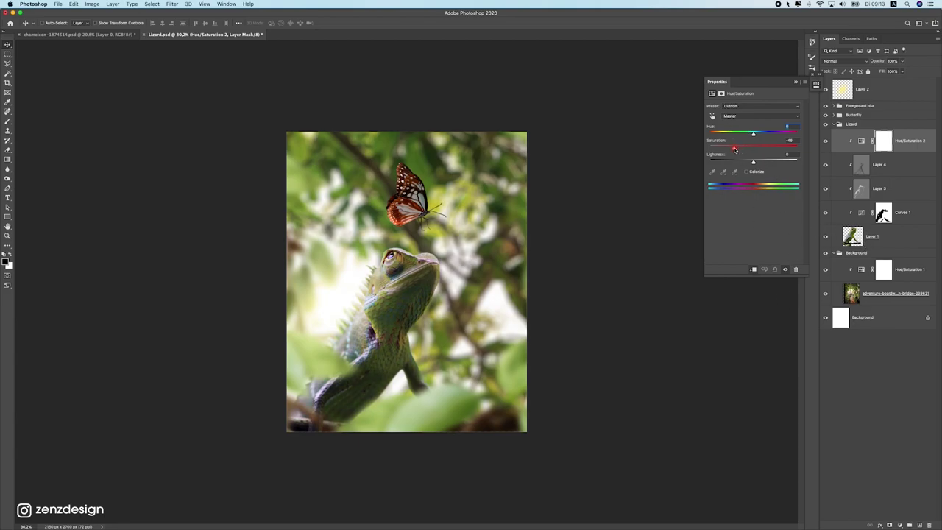
scroll(432, 232, down, 6)
scroll(431, 233, up, 7)
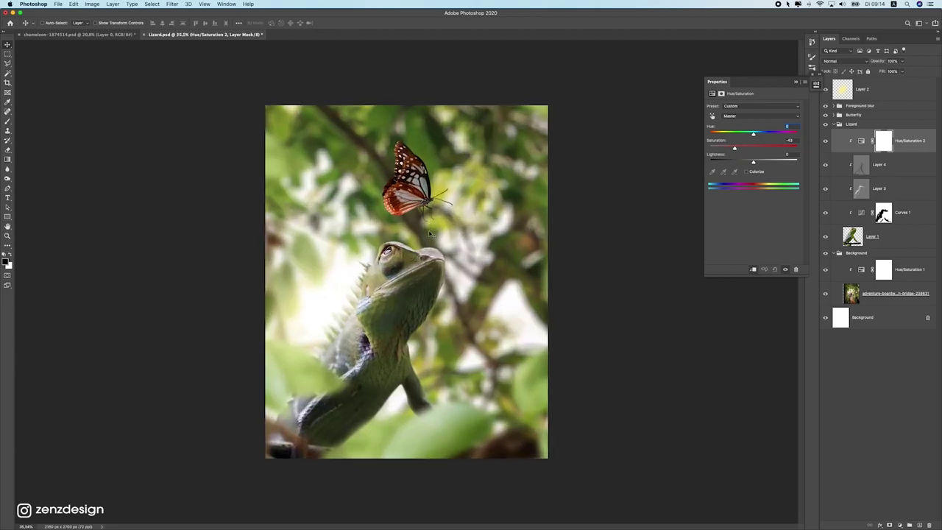
scroll(432, 233, down, 2)
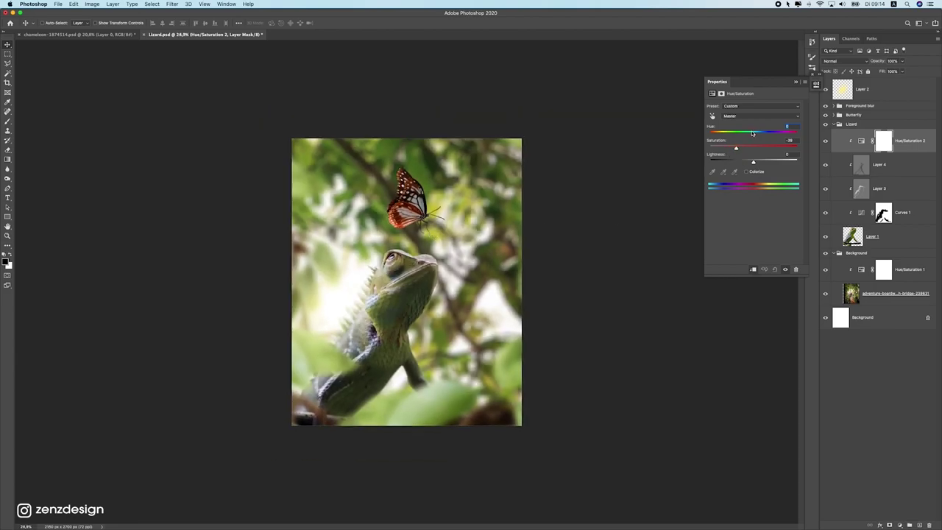
drag(736, 148, 760, 137)
scroll(473, 240, down, 10)
scroll(473, 239, up, 8)
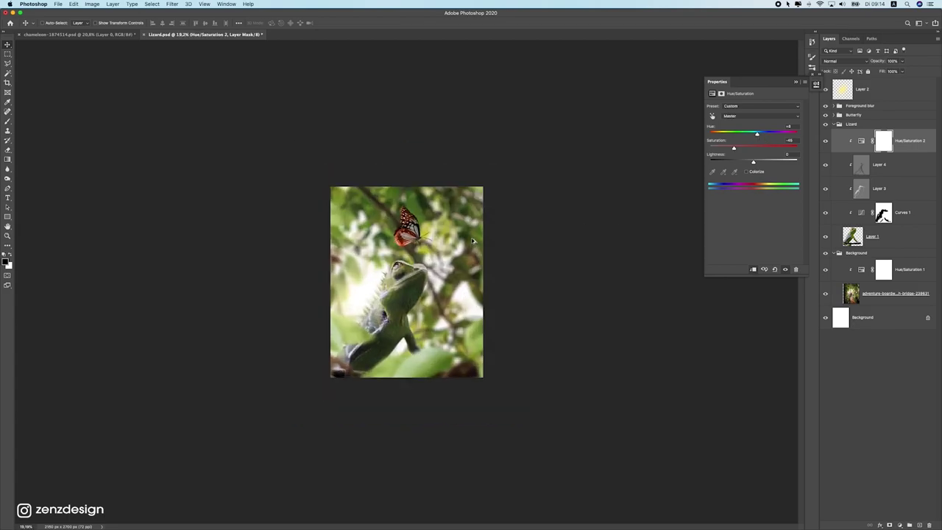
scroll(505, 230, up, 1)
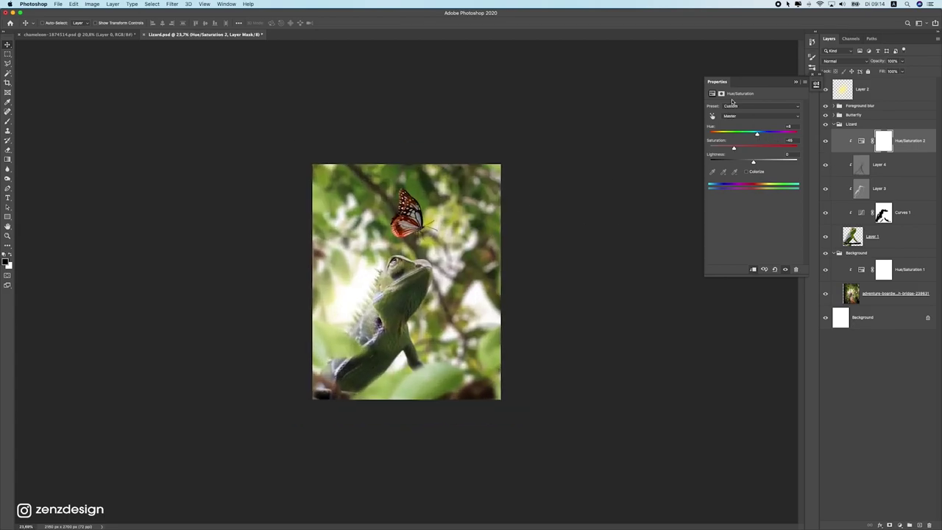
Step: Group the three blurred leaf layers into a new group inside the Foreground blur group
click(879, 124)
click(834, 115)
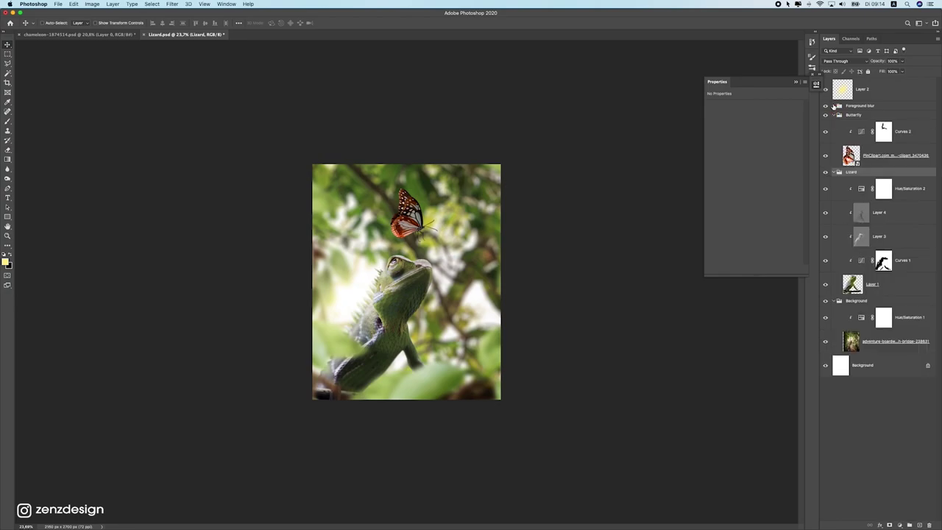
click(834, 105)
click(864, 105)
click(883, 123)
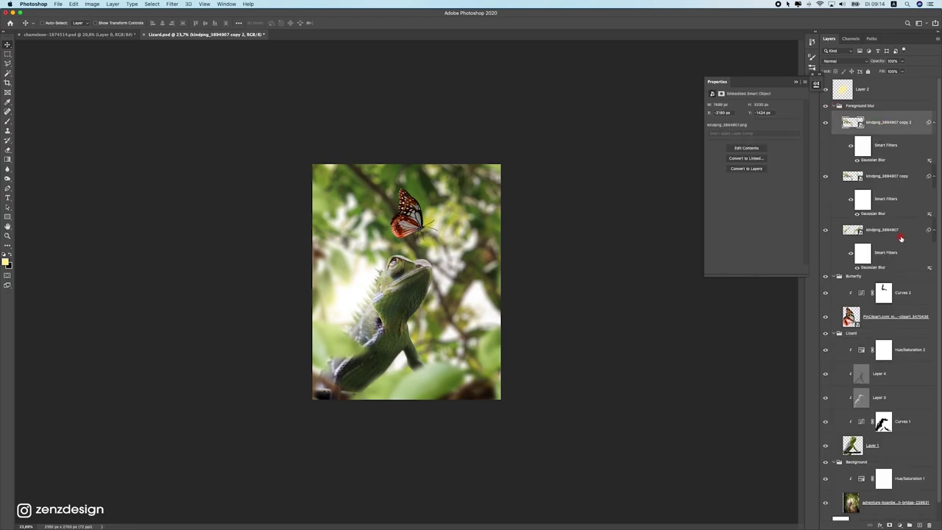
shift+click(898, 232)
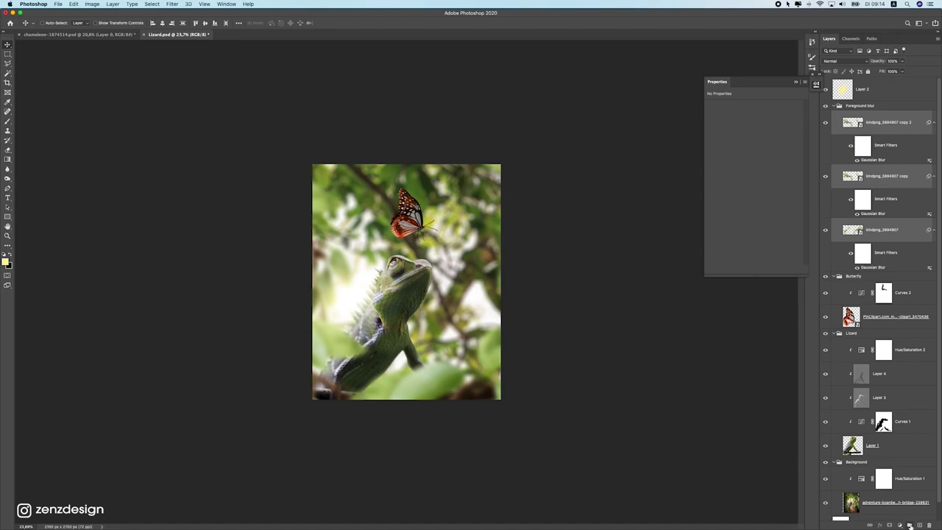
click(909, 525)
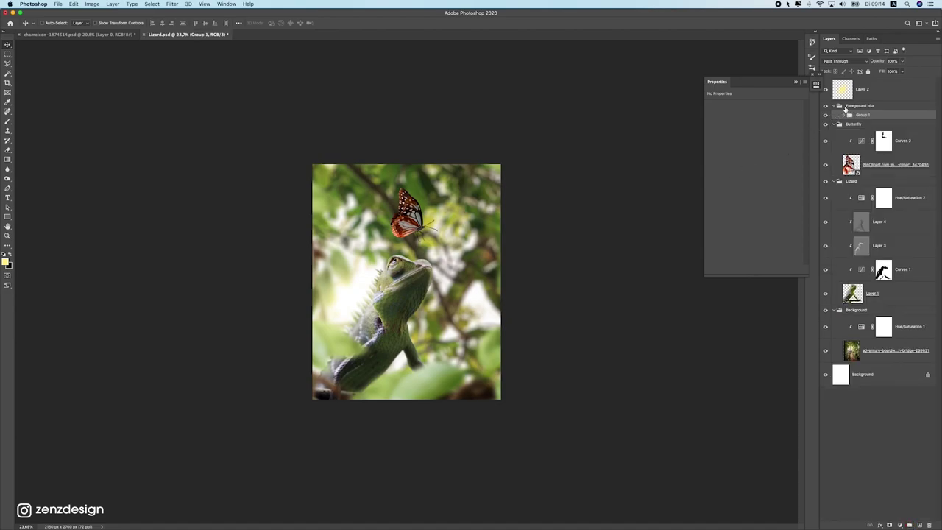
Step: Add a Hue/Saturation adjustment clipped to the new leaf group and set hue to -7 and saturation to -34
click(900, 525)
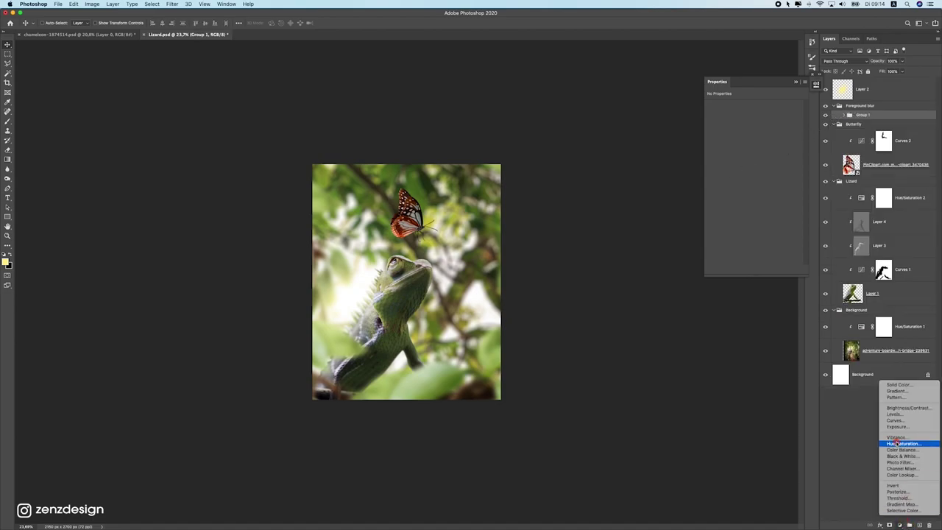
click(902, 444)
click(753, 269)
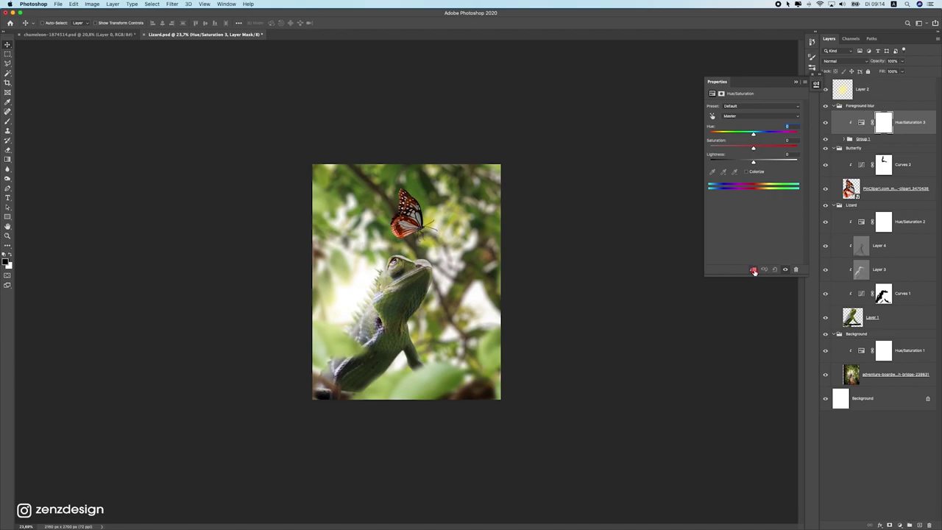
mouse_move(749, 147)
mouse_down()
mouse_move(729, 148)
mouse_move(750, 150)
mouse_move(738, 149)
mouse_move(743, 133)
mouse_up()
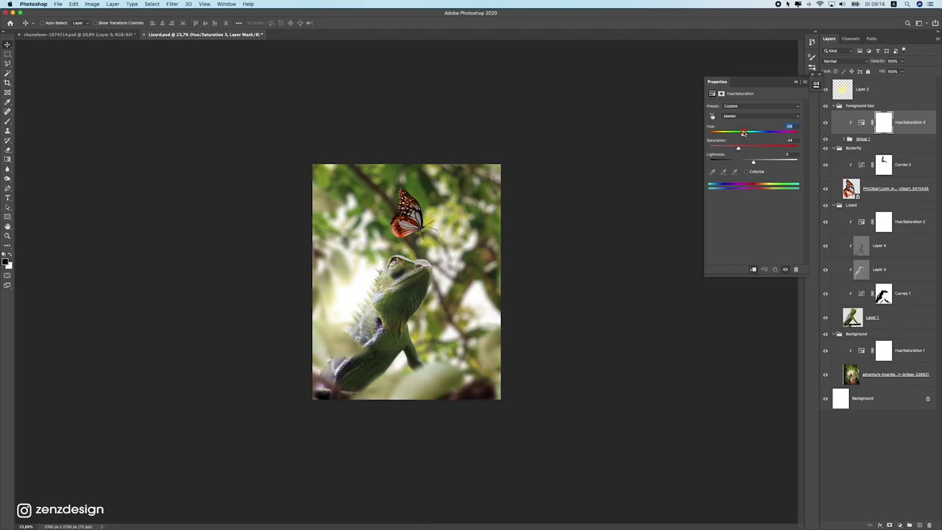
scroll(523, 287, down, 2)
scroll(523, 288, up, 6)
scroll(501, 294, down, 5)
Step: Add a Hue/Saturation adjustment above the butterfly's Curves layer and clip it to the butterfly
super+click(396, 210)
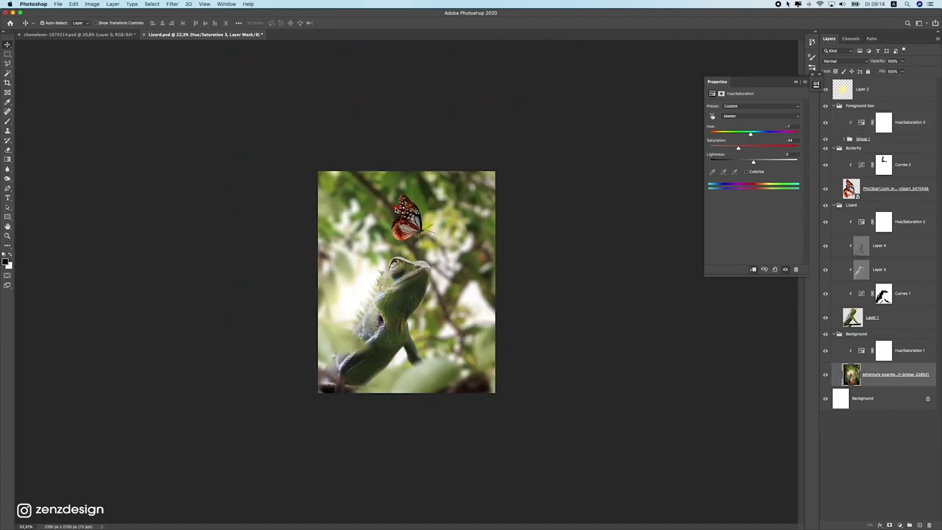
super+click(414, 219)
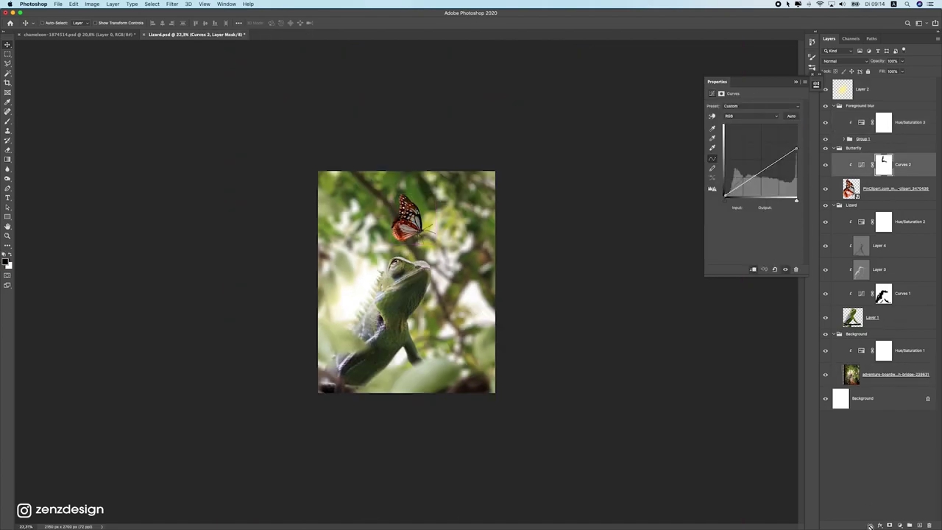
click(900, 525)
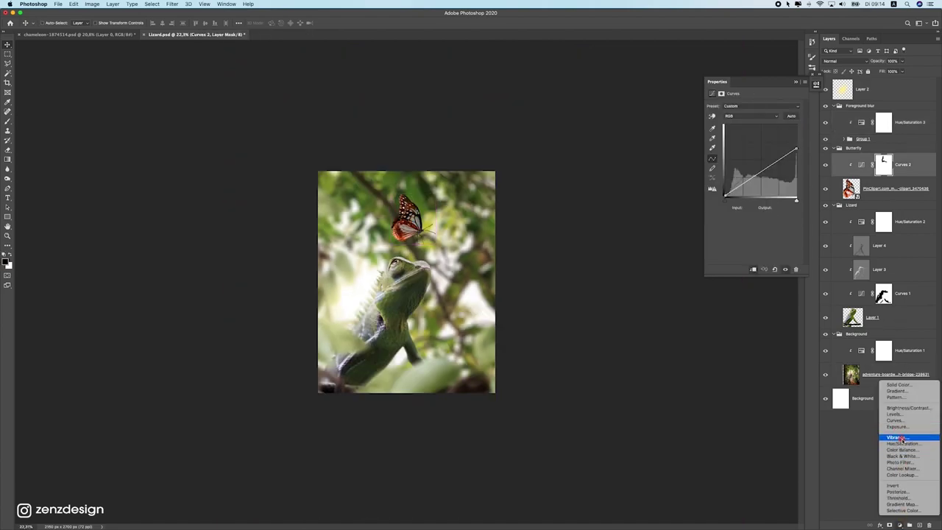
click(901, 443)
click(751, 271)
Step: Set the butterfly's Hue/Saturation adjustment to saturation about -15 and lightness about -5, keeping hue at 0
drag(753, 147, 736, 135)
key(super+z)
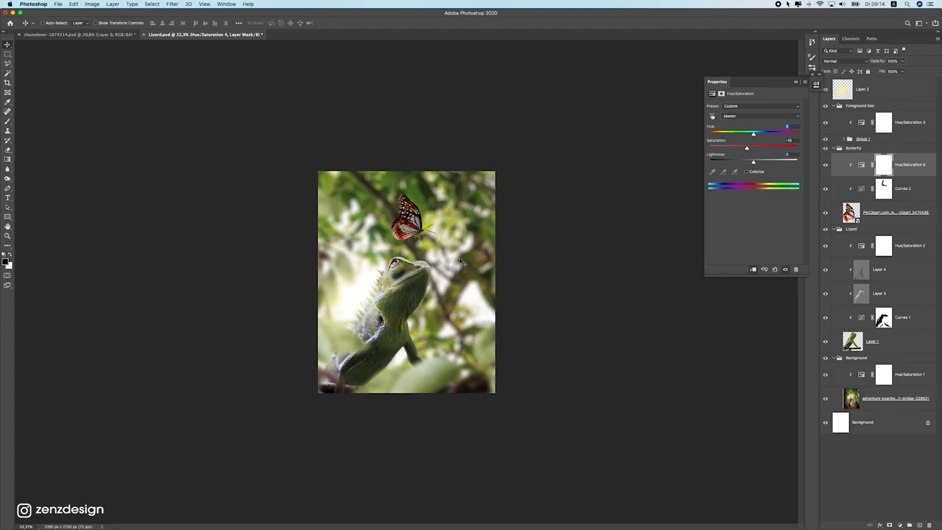
drag(752, 164, 748, 161)
scroll(417, 228, down, 3)
scroll(417, 228, up, 5)
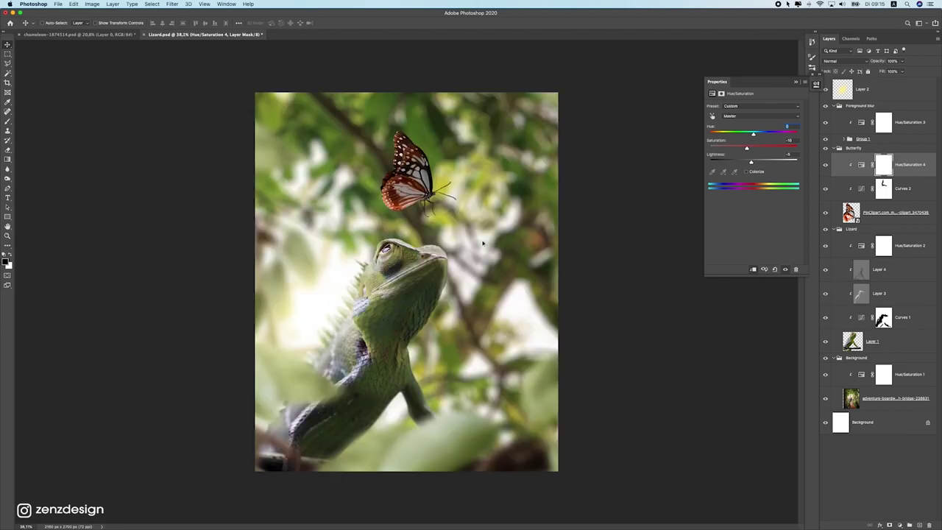
Step: Change the area around the canvas to black and look over the whole composite
right_click(602, 217)
click(615, 224)
scroll(479, 275, down, 5)
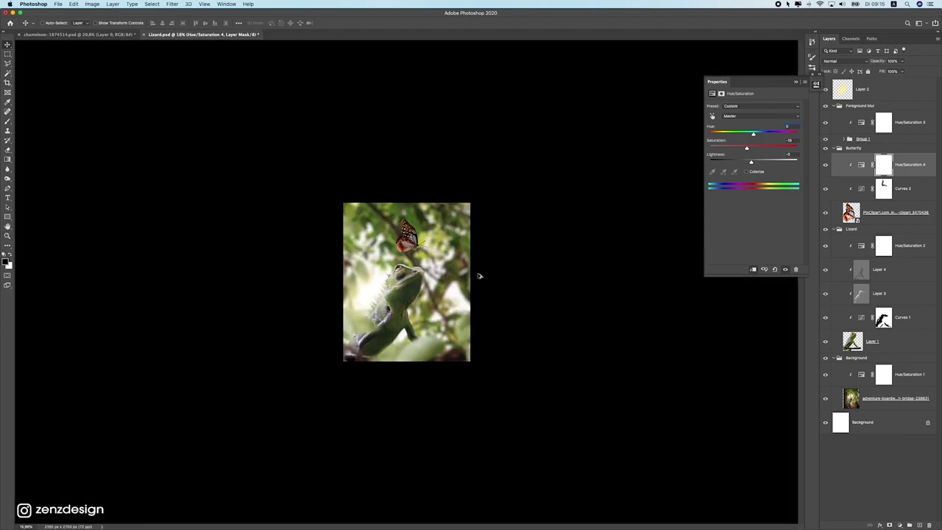
scroll(479, 275, up, 4)
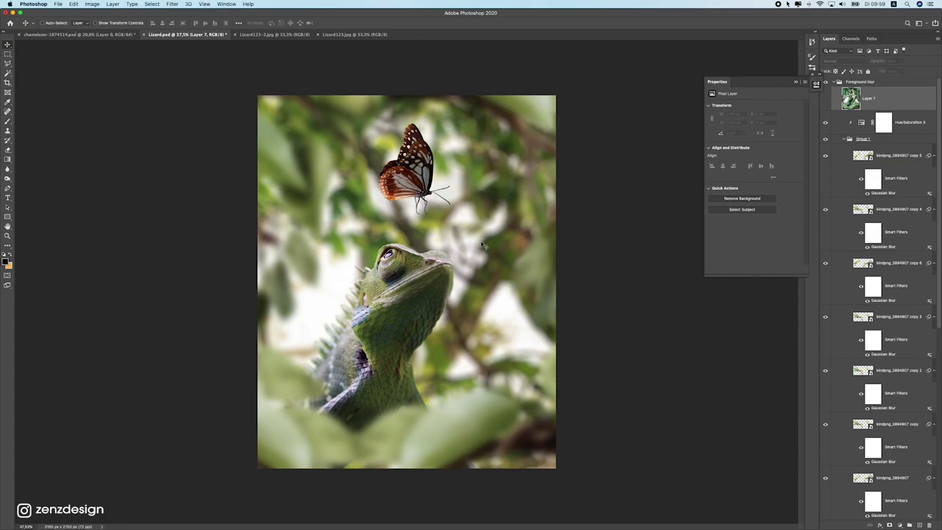
Step: Compare the composite's colours with and without Layer 7 at several magnifications, leaving the layer hidden
click(825, 98)
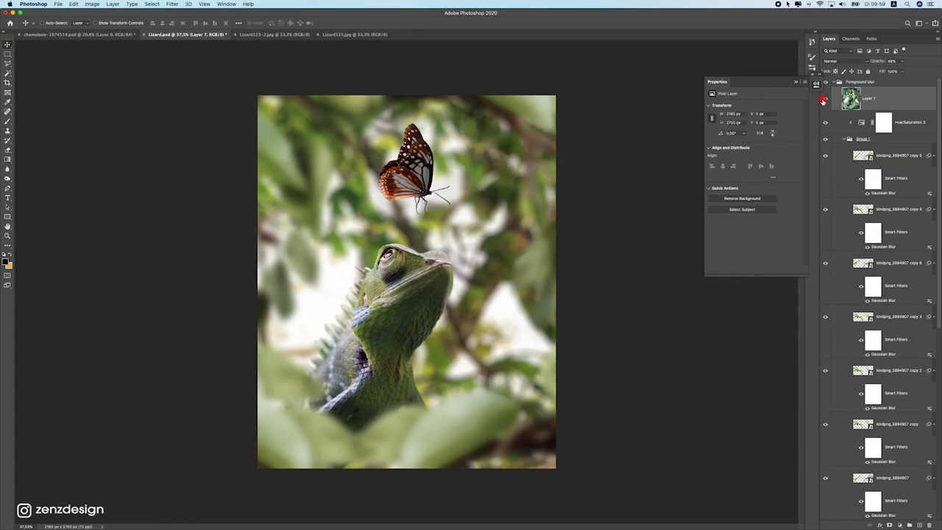
scroll(467, 272, down, 1)
scroll(456, 274, up, 1)
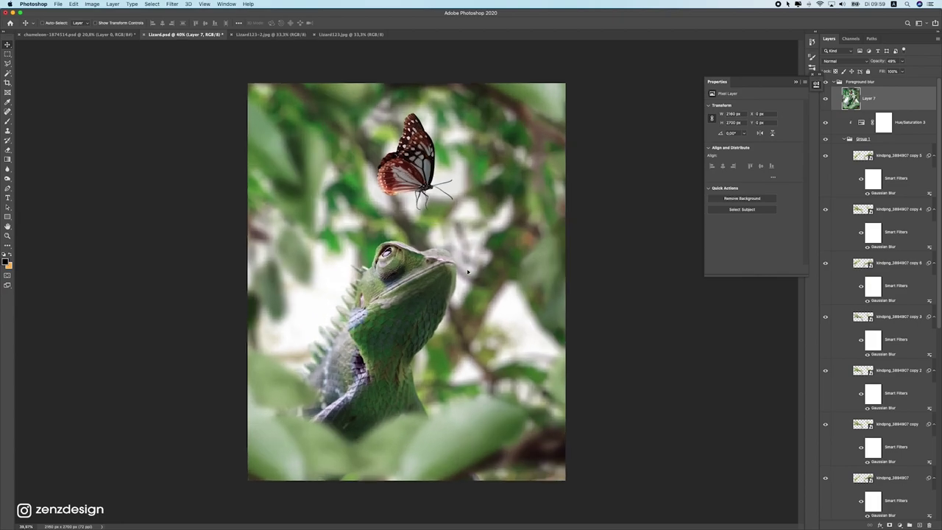
click(824, 98)
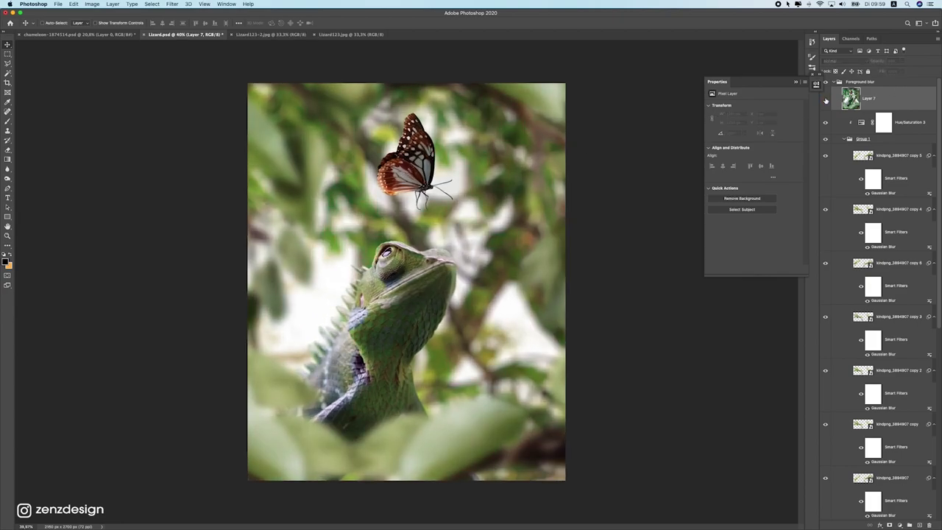
click(825, 98)
scroll(553, 260, down, 3)
scroll(553, 260, up, 3)
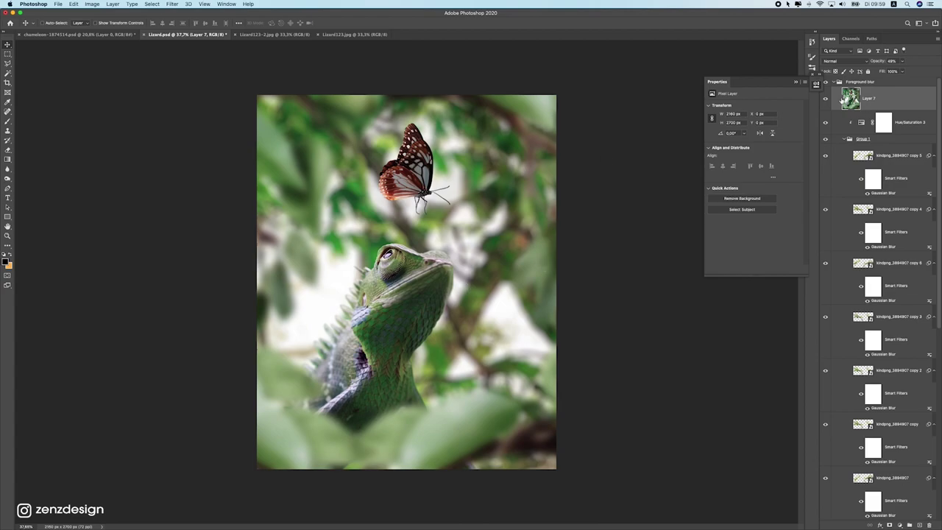
click(827, 101)
click(827, 101)
click(826, 101)
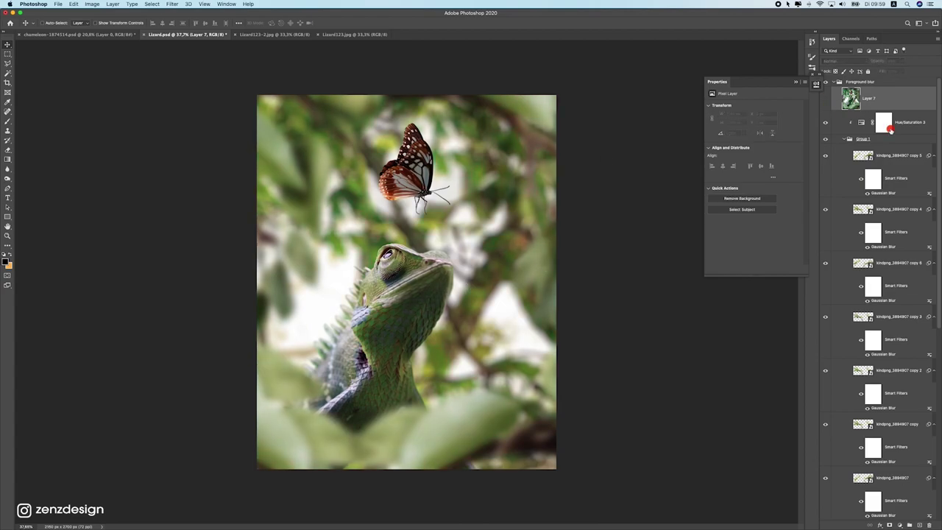
Step: Examine the composite without Layer 7's colour grade, and turn that layer back on
click(885, 123)
click(187, 4)
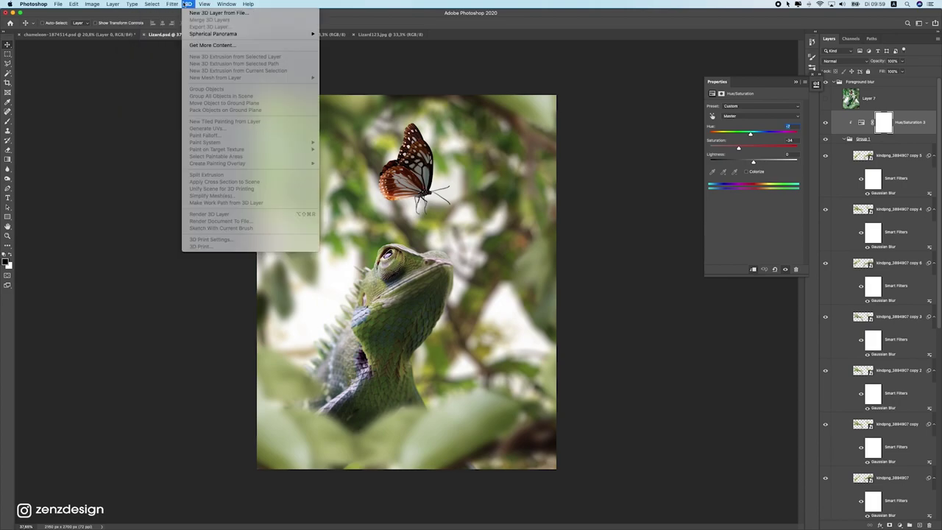
mouse_move(171, 4)
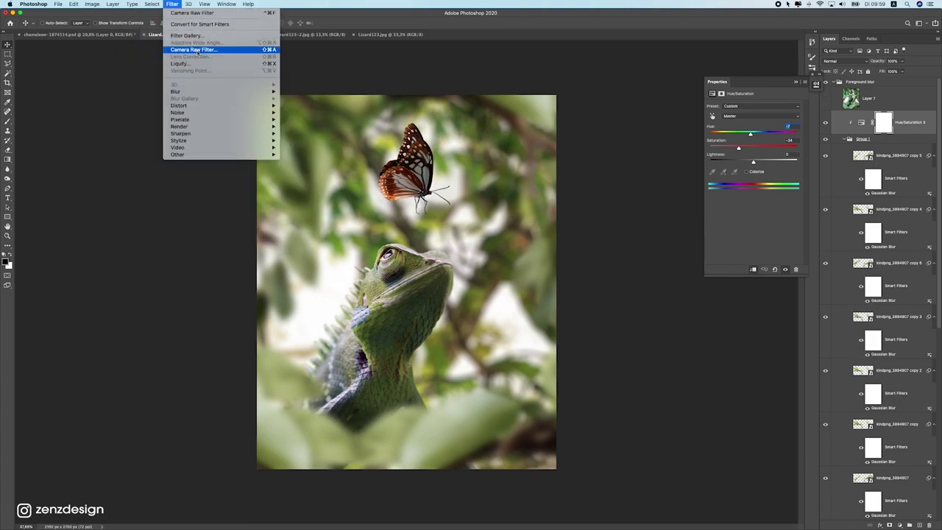
click(541, 190)
scroll(444, 234, down, 5)
scroll(445, 234, up, 2)
scroll(443, 234, up, 3)
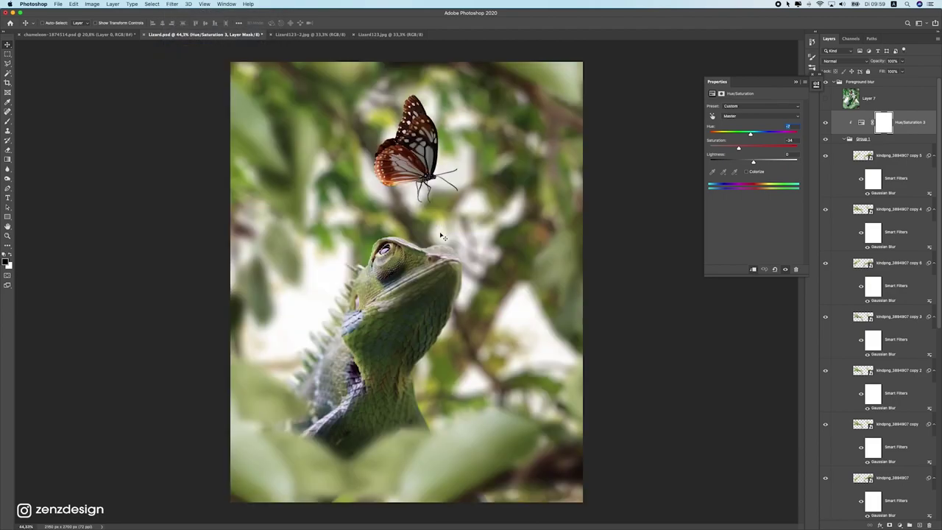
scroll(420, 281, down, 1)
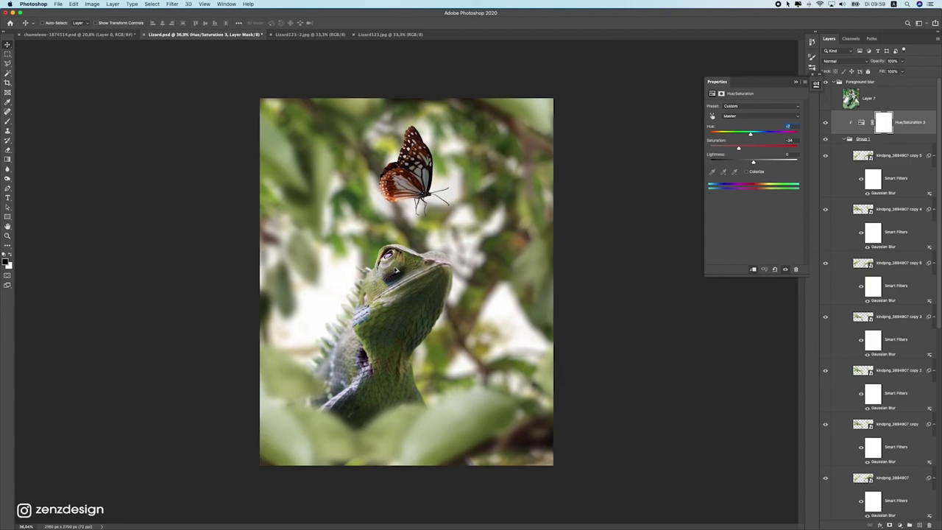
scroll(486, 287, down, 1)
click(824, 98)
click(855, 101)
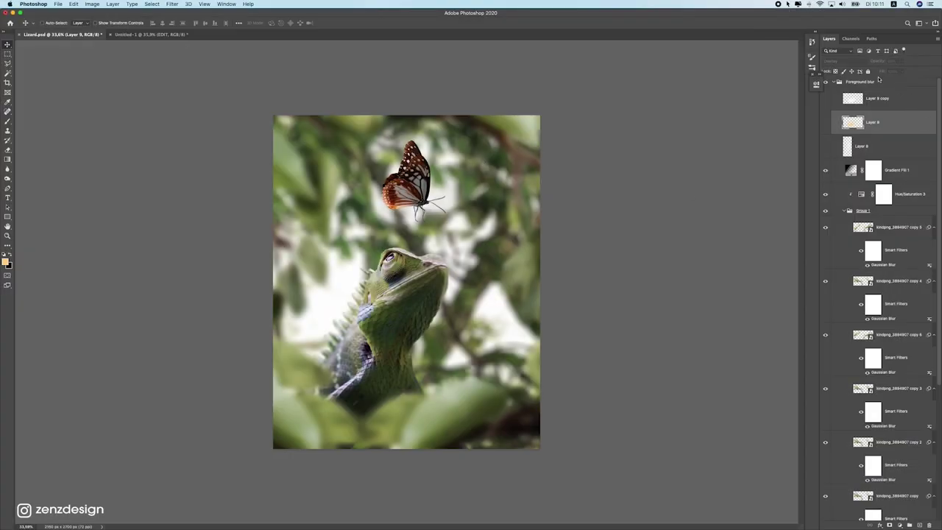
Step: Stamp all visible layers onto a new layer atop the Foreground blur group and convert it to a Smart Object
click(853, 83)
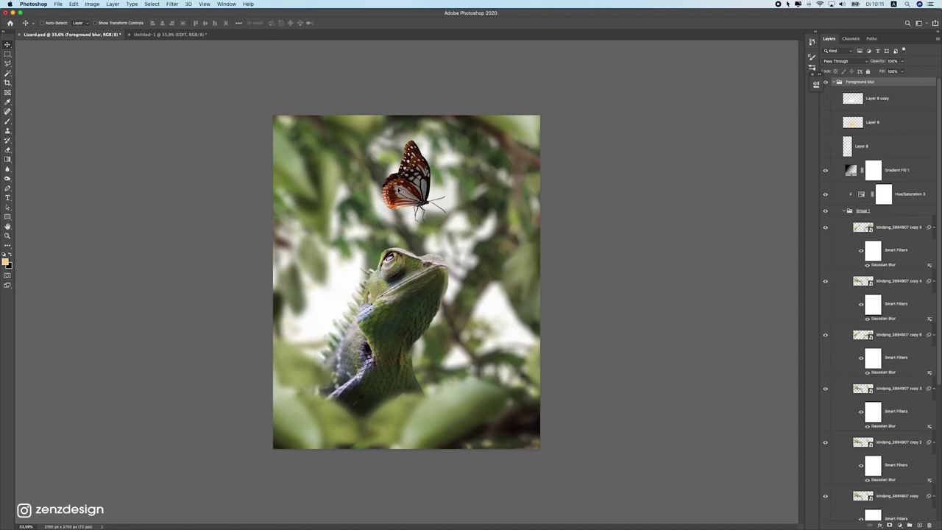
click(919, 525)
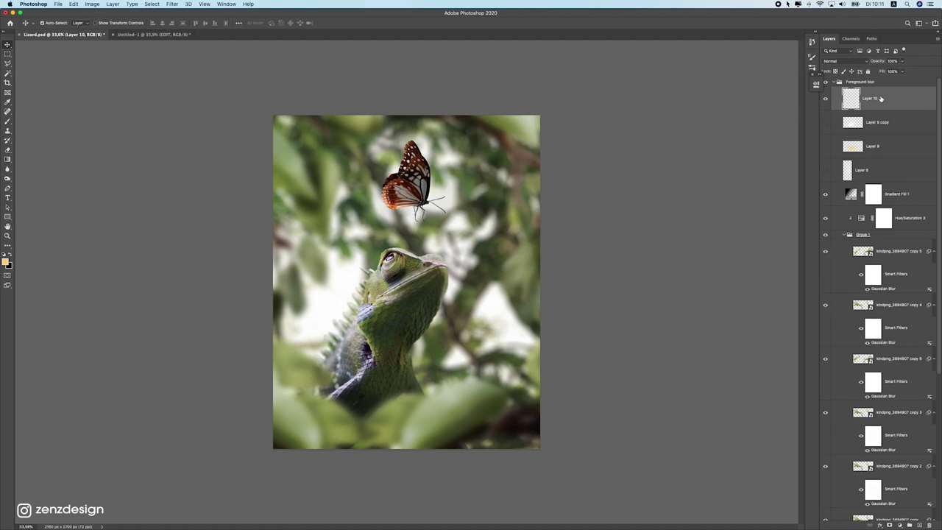
key(super+alt+shift+e)
right_click(817, 95)
click(818, 192)
Step: Start an Iris Blur on the stamped layer and stretch its ellipse beyond the image height around the chameleon and butterfly
click(177, 4)
mouse_move(209, 98)
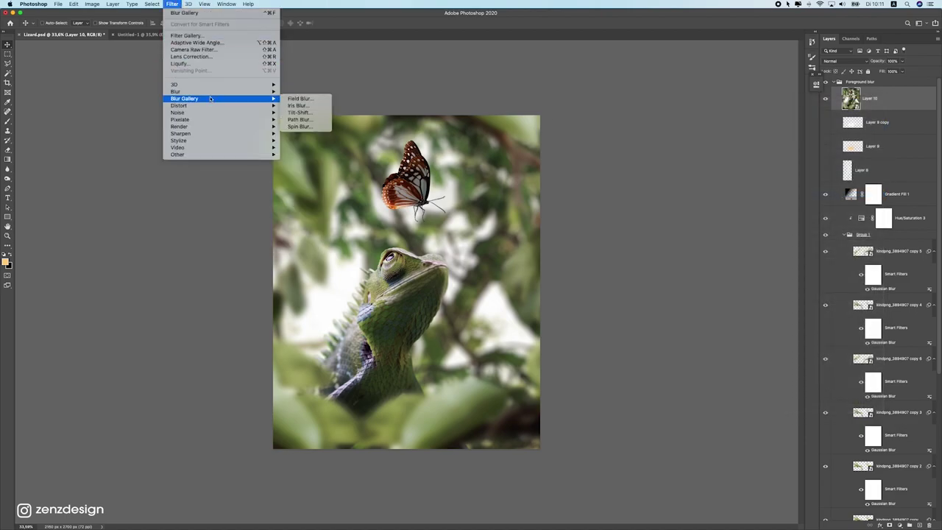
click(299, 105)
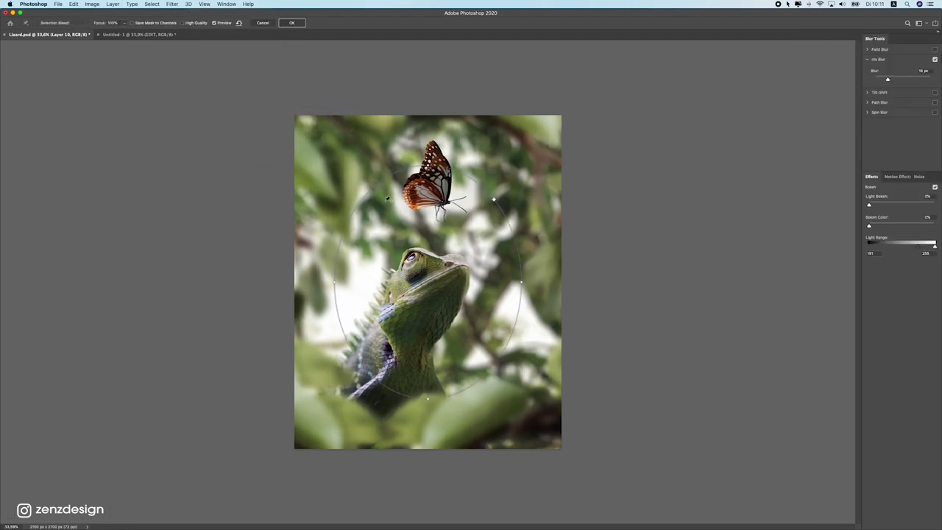
drag(429, 163, 427, 110)
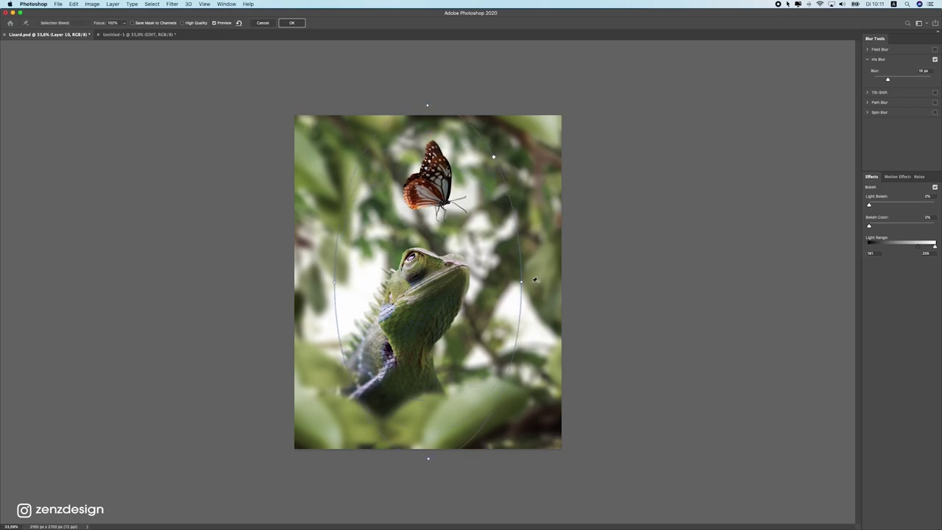
drag(521, 285, 527, 278)
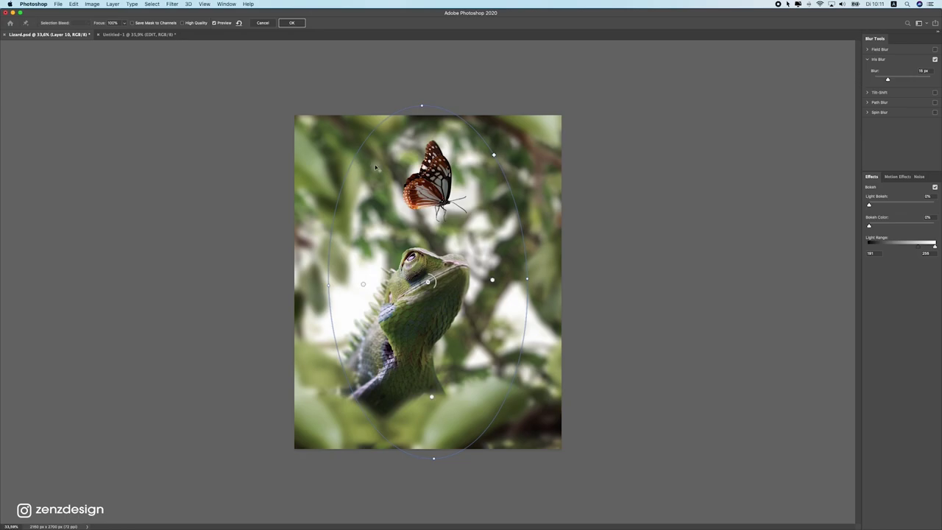
Step: Set the Iris Blur amount to 16 px and widen its sharp inner zone and outer ellipse
mouse_move(893, 79)
mouse_down()
mouse_move(903, 80)
mouse_move(872, 81)
mouse_move(897, 83)
mouse_move(887, 81)
mouse_up()
mouse_move(492, 280)
mouse_down()
mouse_move(467, 278)
mouse_move(519, 286)
mouse_move(504, 280)
mouse_up()
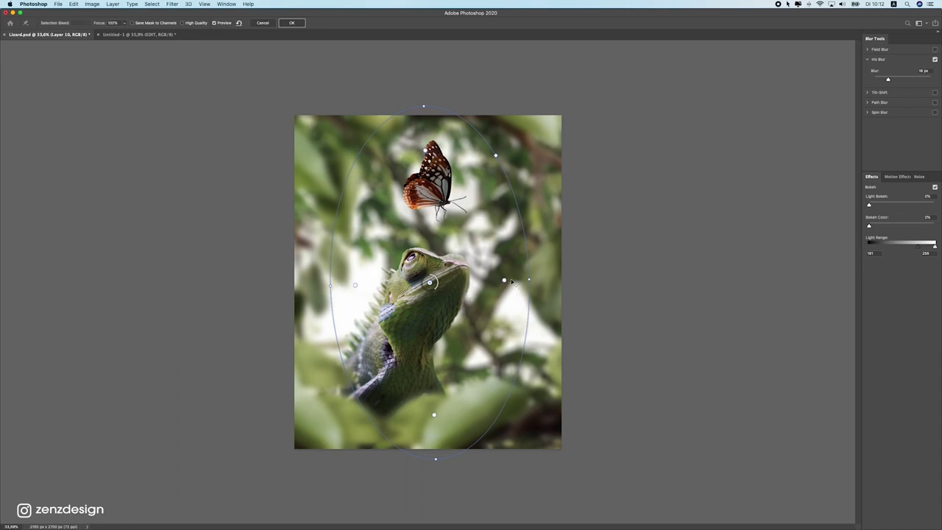
drag(529, 280, 543, 284)
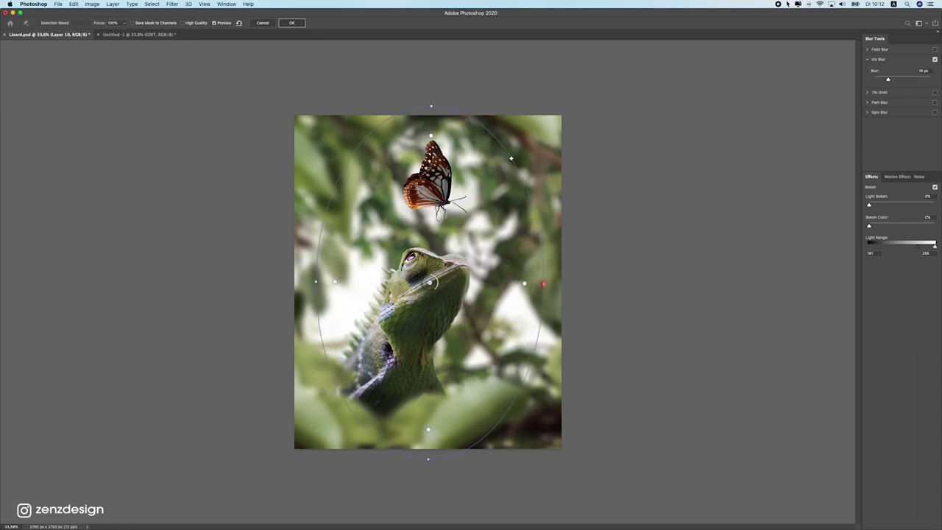
Step: Reduce the Iris Blur amount to 9 px and shift its ellipse slightly left over the chameleon
drag(435, 287, 416, 288)
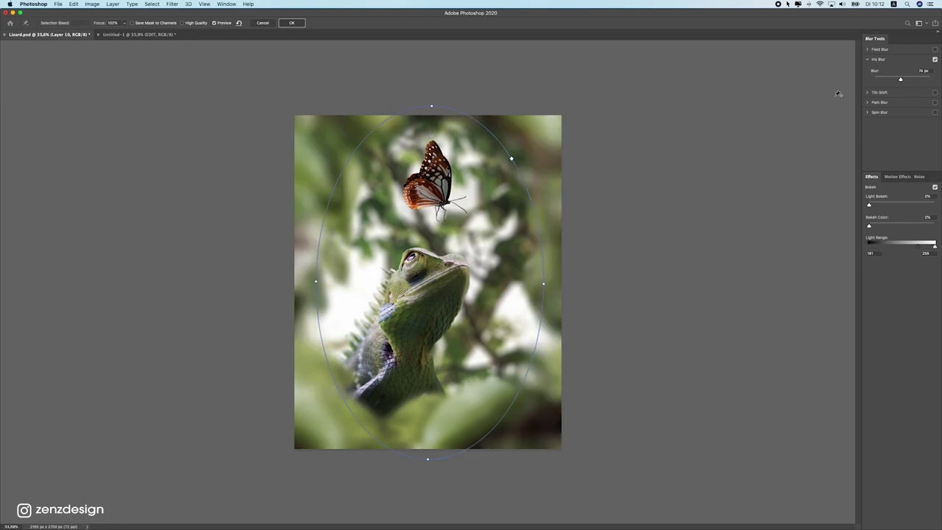
drag(889, 78, 887, 78)
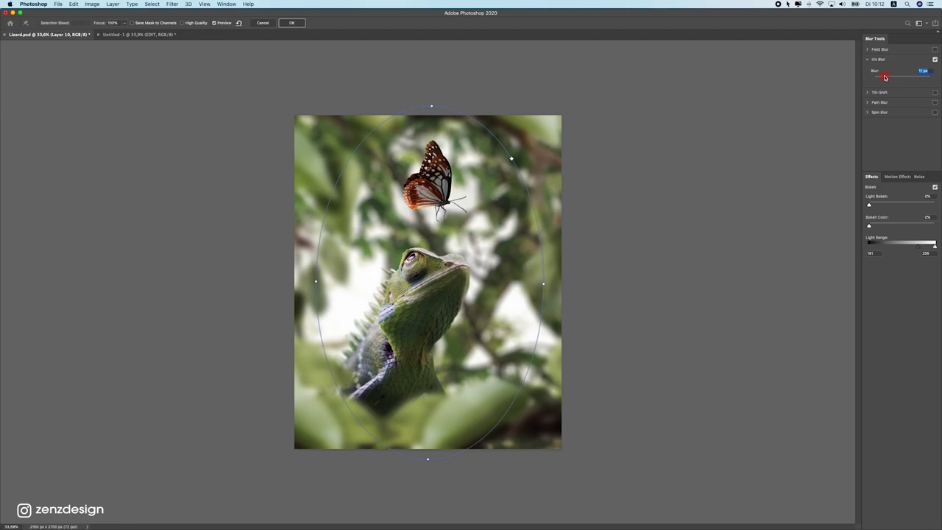
drag(431, 285, 425, 285)
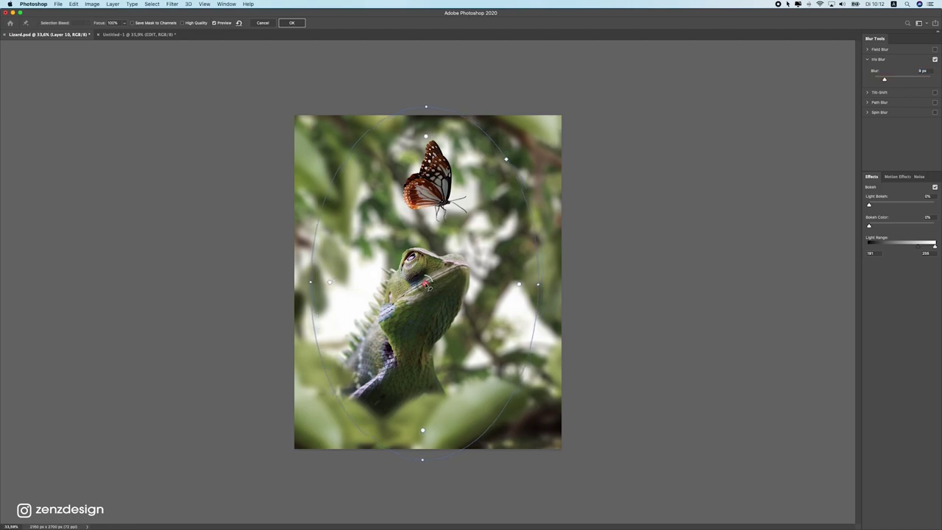
Step: Tilt the iris ellipse clockwise, centre it on the chameleon's head, and apply the blur at 14 px
drag(425, 106, 458, 116)
drag(425, 282, 410, 275)
drag(884, 79, 887, 79)
click(288, 26)
Step: Compare the composite with and without the blurred Layer 10, leaving that layer visible
scroll(493, 293, down, 8)
scroll(494, 295, up, 8)
click(825, 100)
click(825, 100)
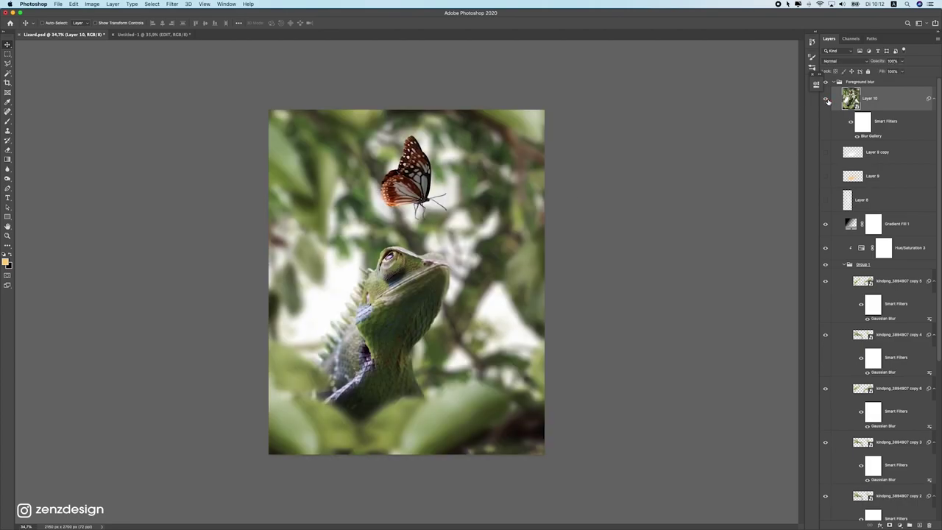
Step: Edit Layer 10's Blur Gallery smart filter and apply the Iris Blur at 27 px
double_click(871, 136)
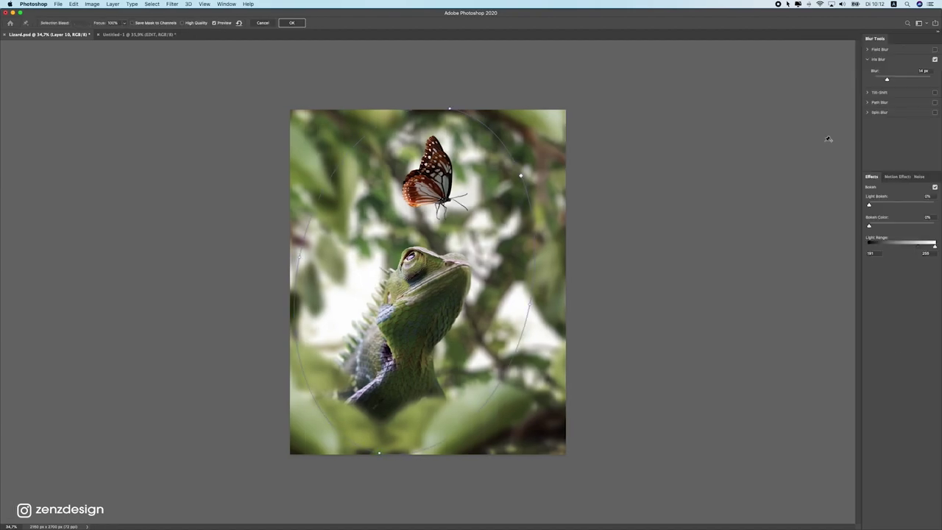
drag(894, 79, 893, 78)
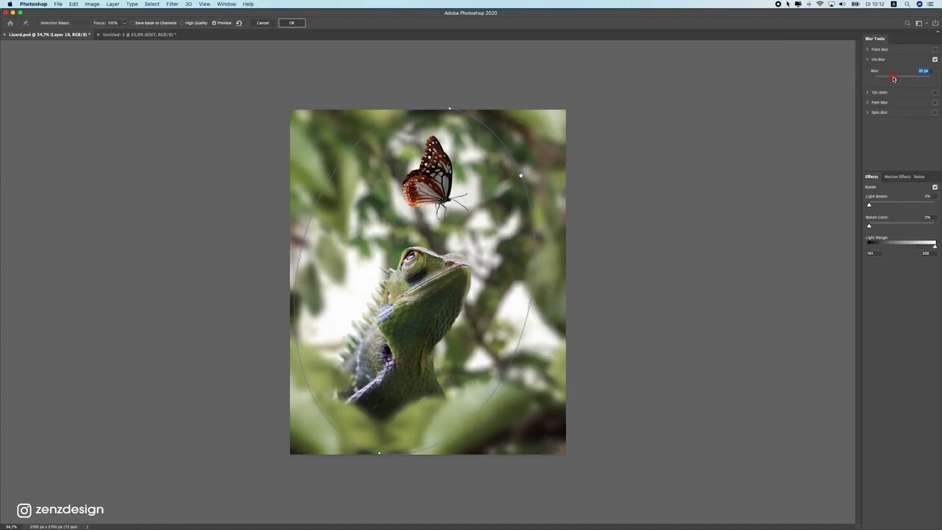
click(297, 23)
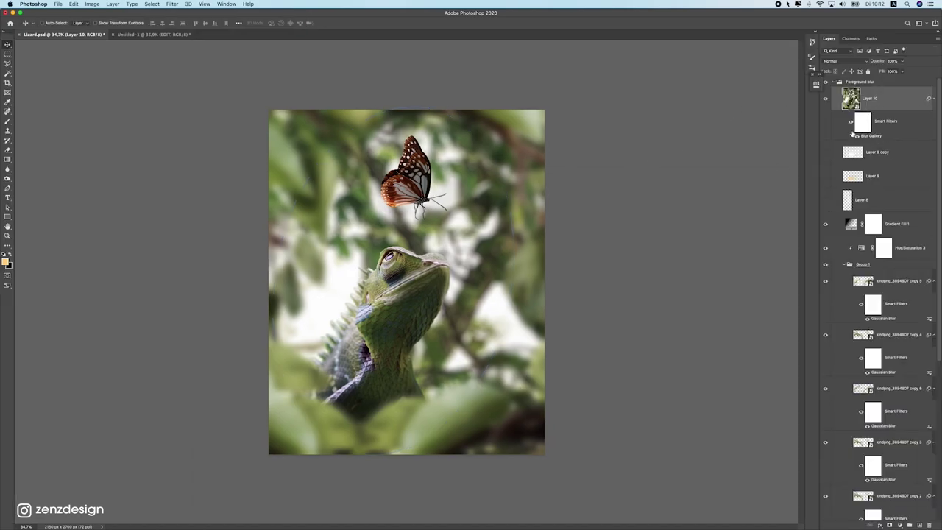
Step: Check Layer 10's Iris Blur settings, leave them without applying, and examine the whole composite up close and from afar
double_click(870, 136)
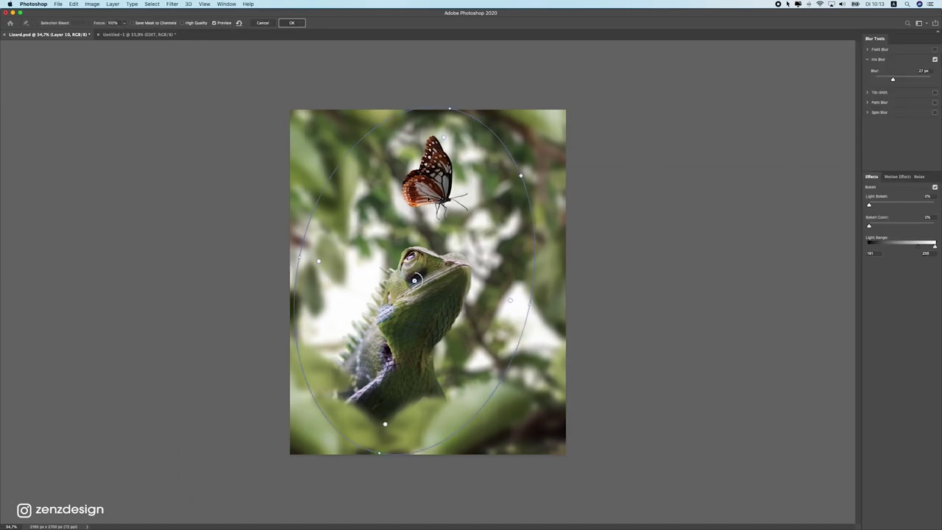
click(263, 23)
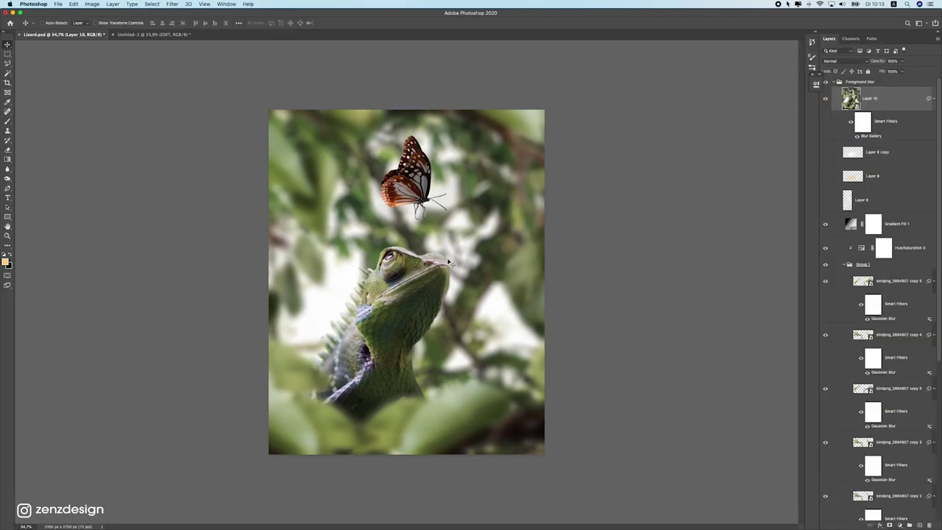
scroll(335, 283, down, 5)
scroll(398, 267, up, 5)
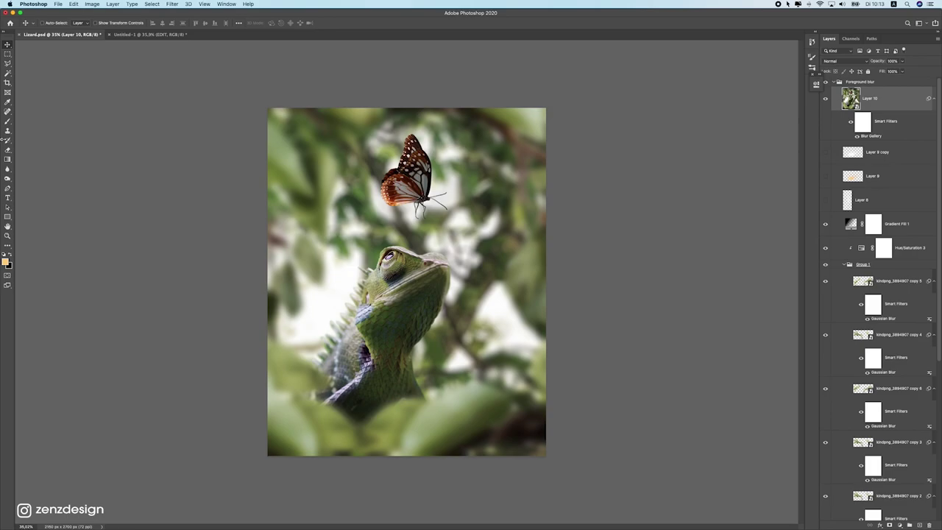
key(super+minus)
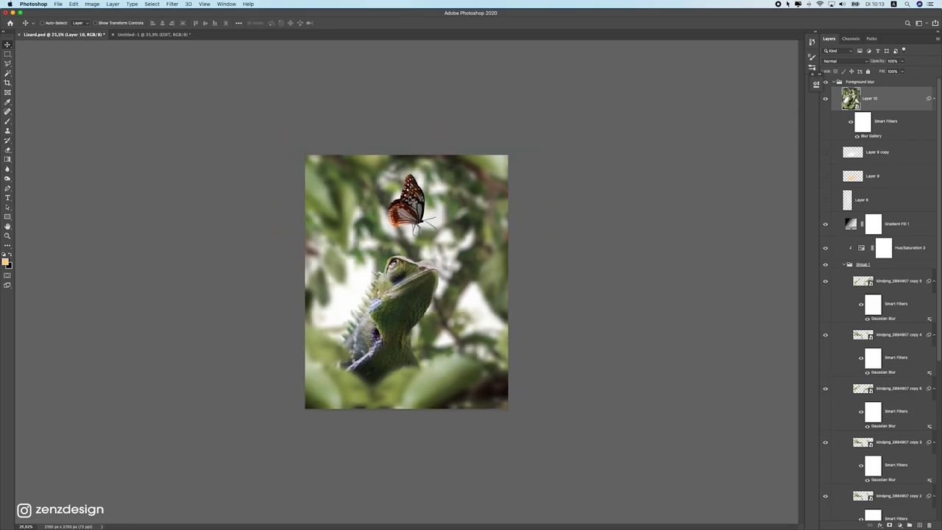
key(super+plus)
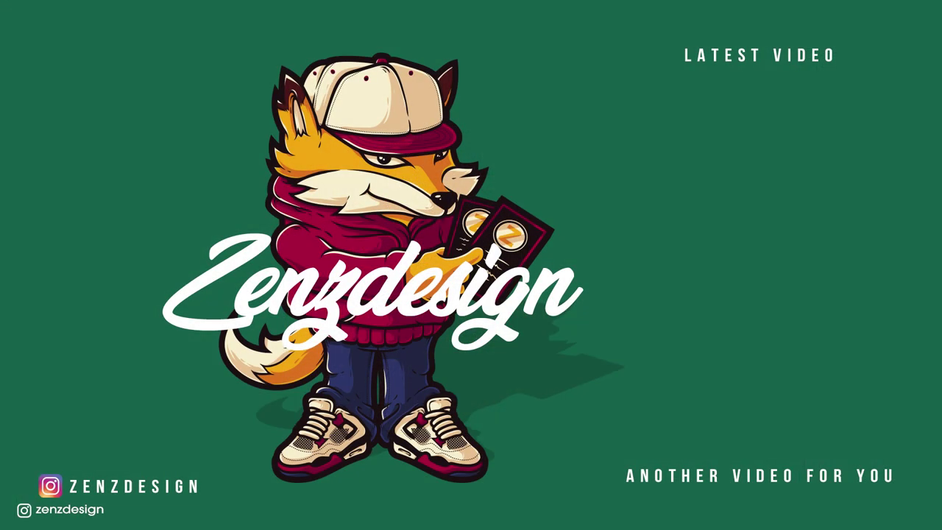